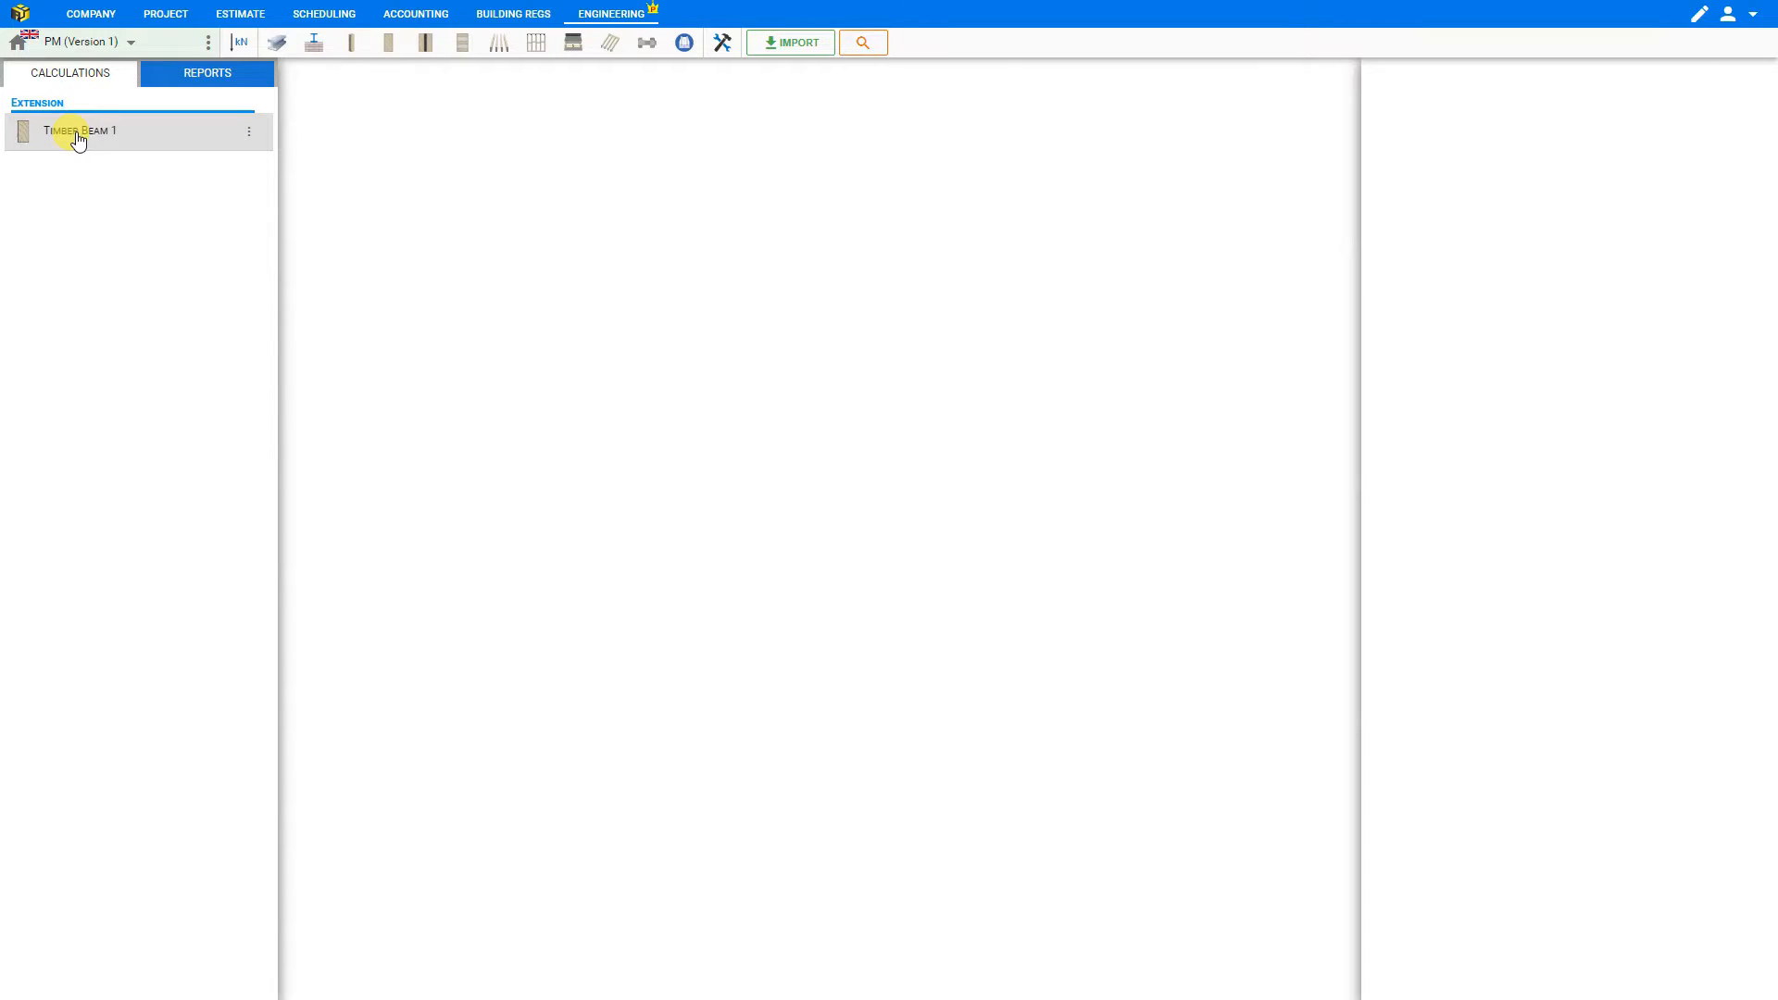
- Rename the Timber Beam 1 calculation in the Extension folder as "GF Timber Beam No.1" and open it
click(253, 133)
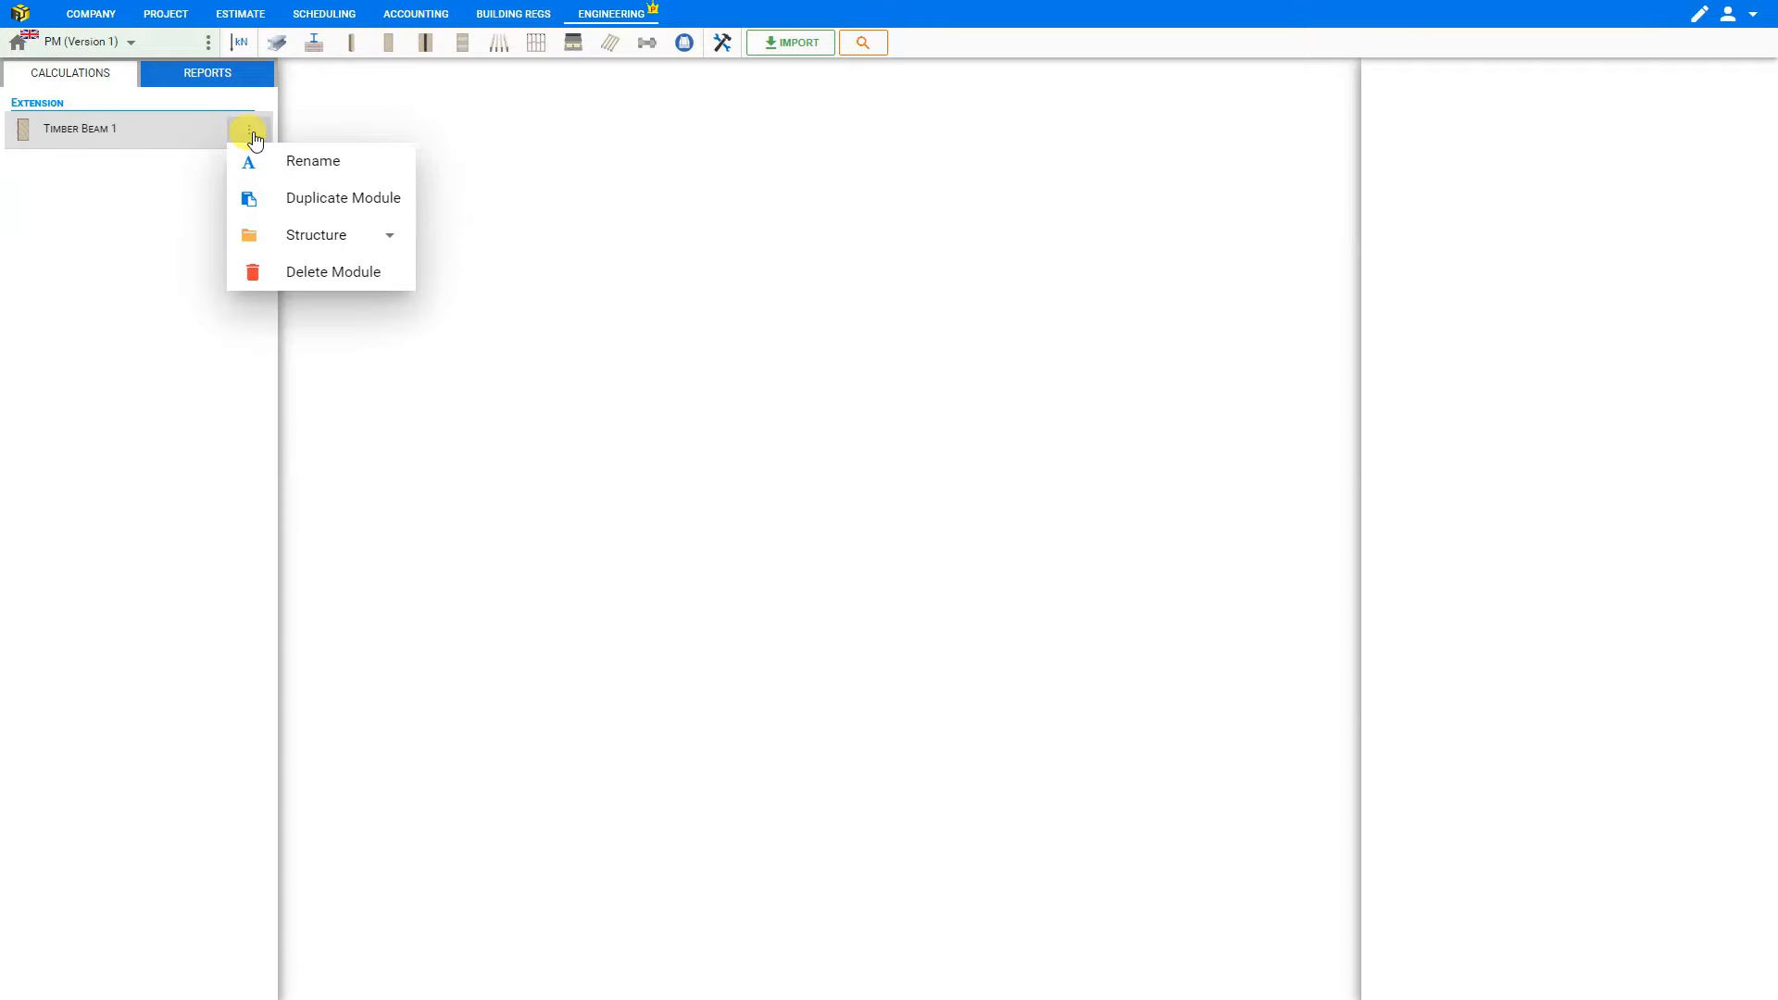
click(280, 163)
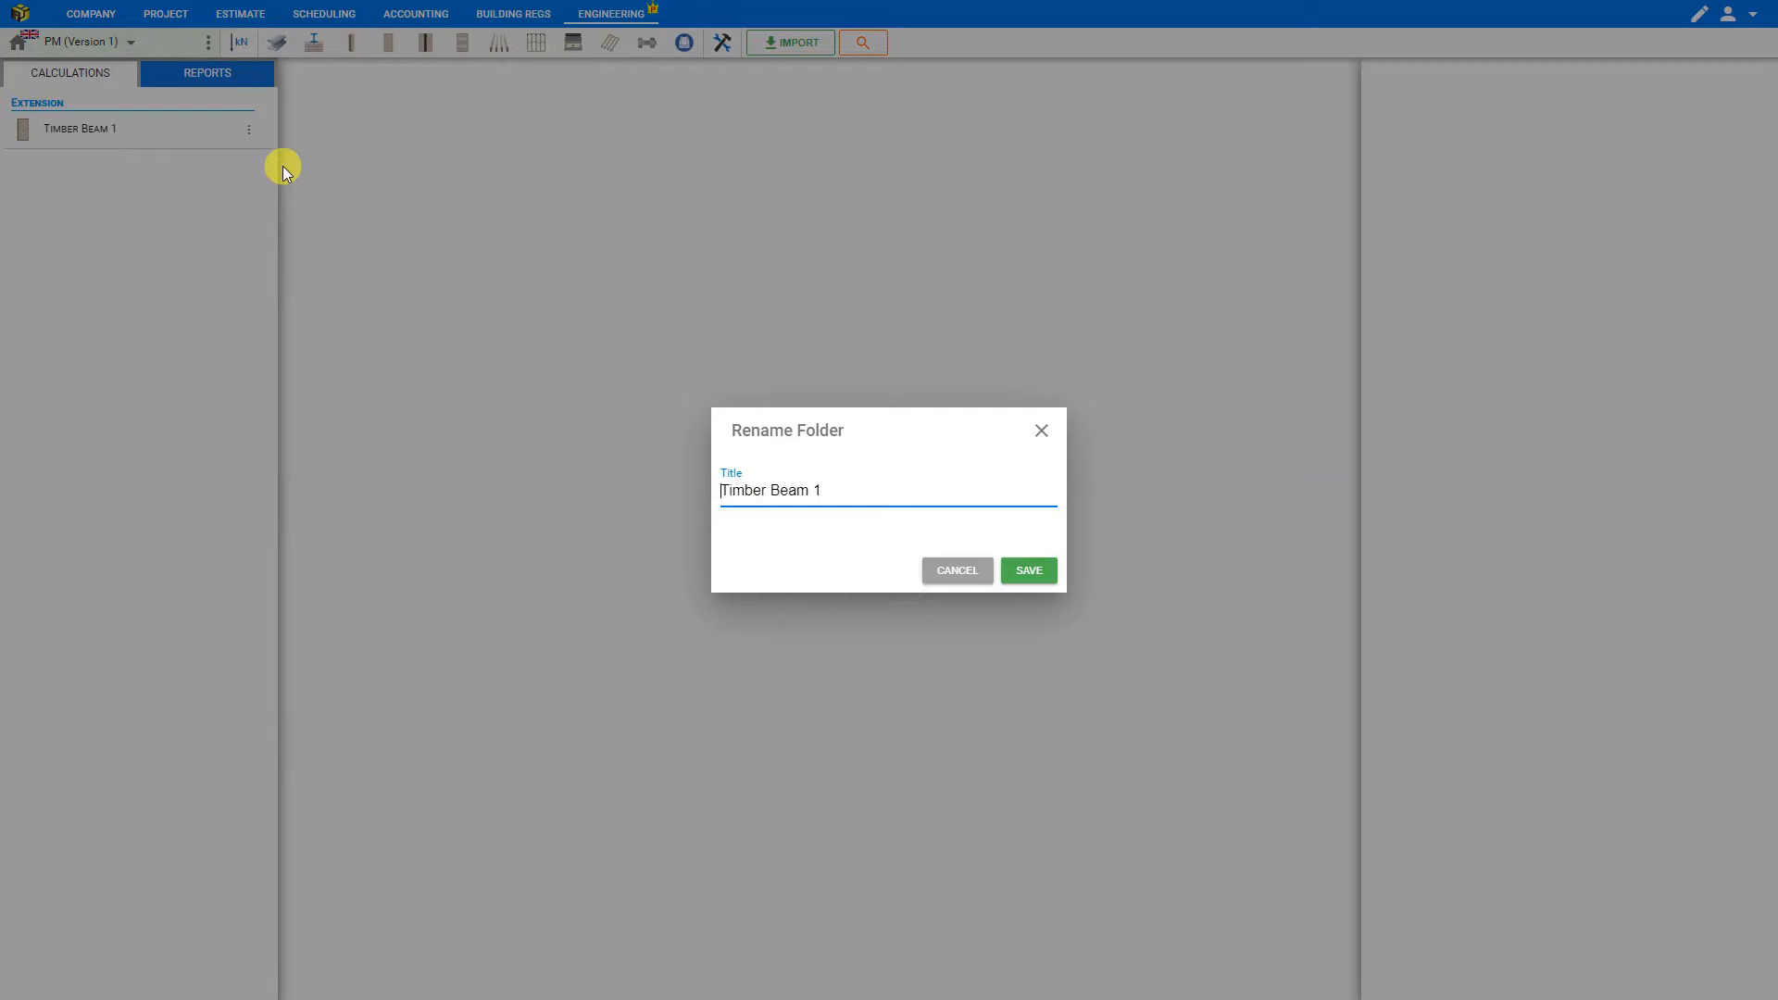
text(GF )
text(No.)
click(1028, 572)
click(109, 141)
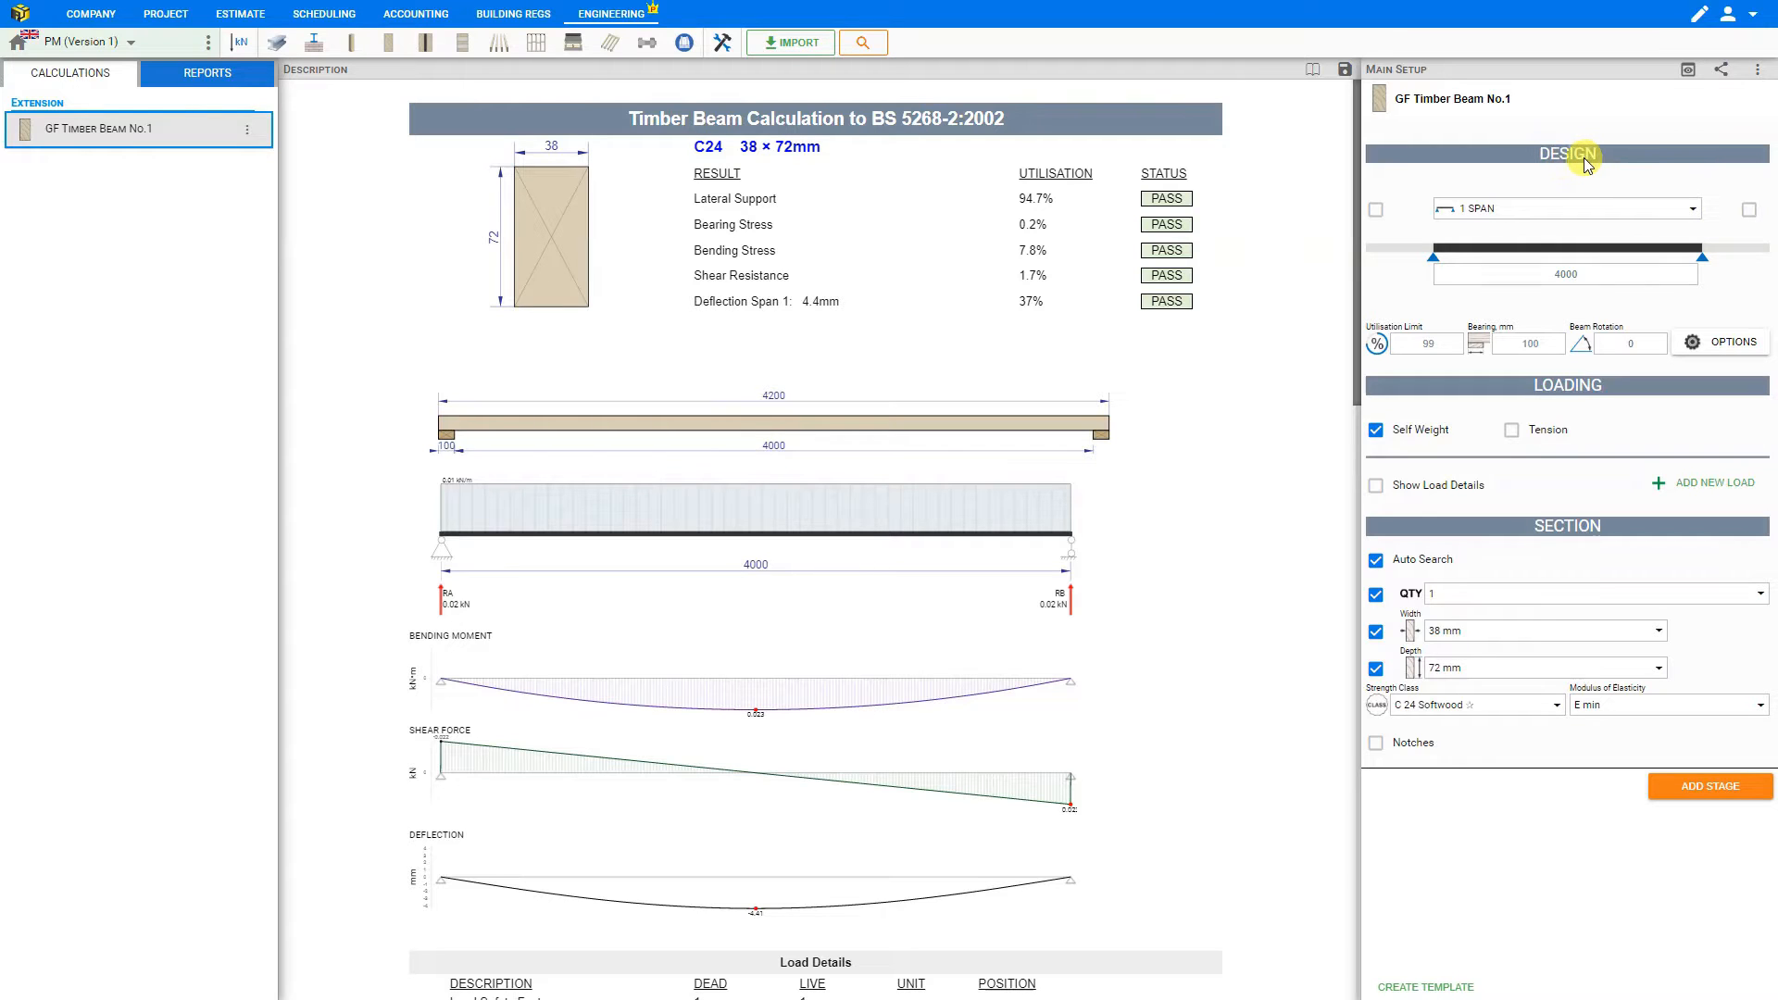
- Set the beam's single span length to 2000 mm
click(1568, 275)
click(1568, 275)
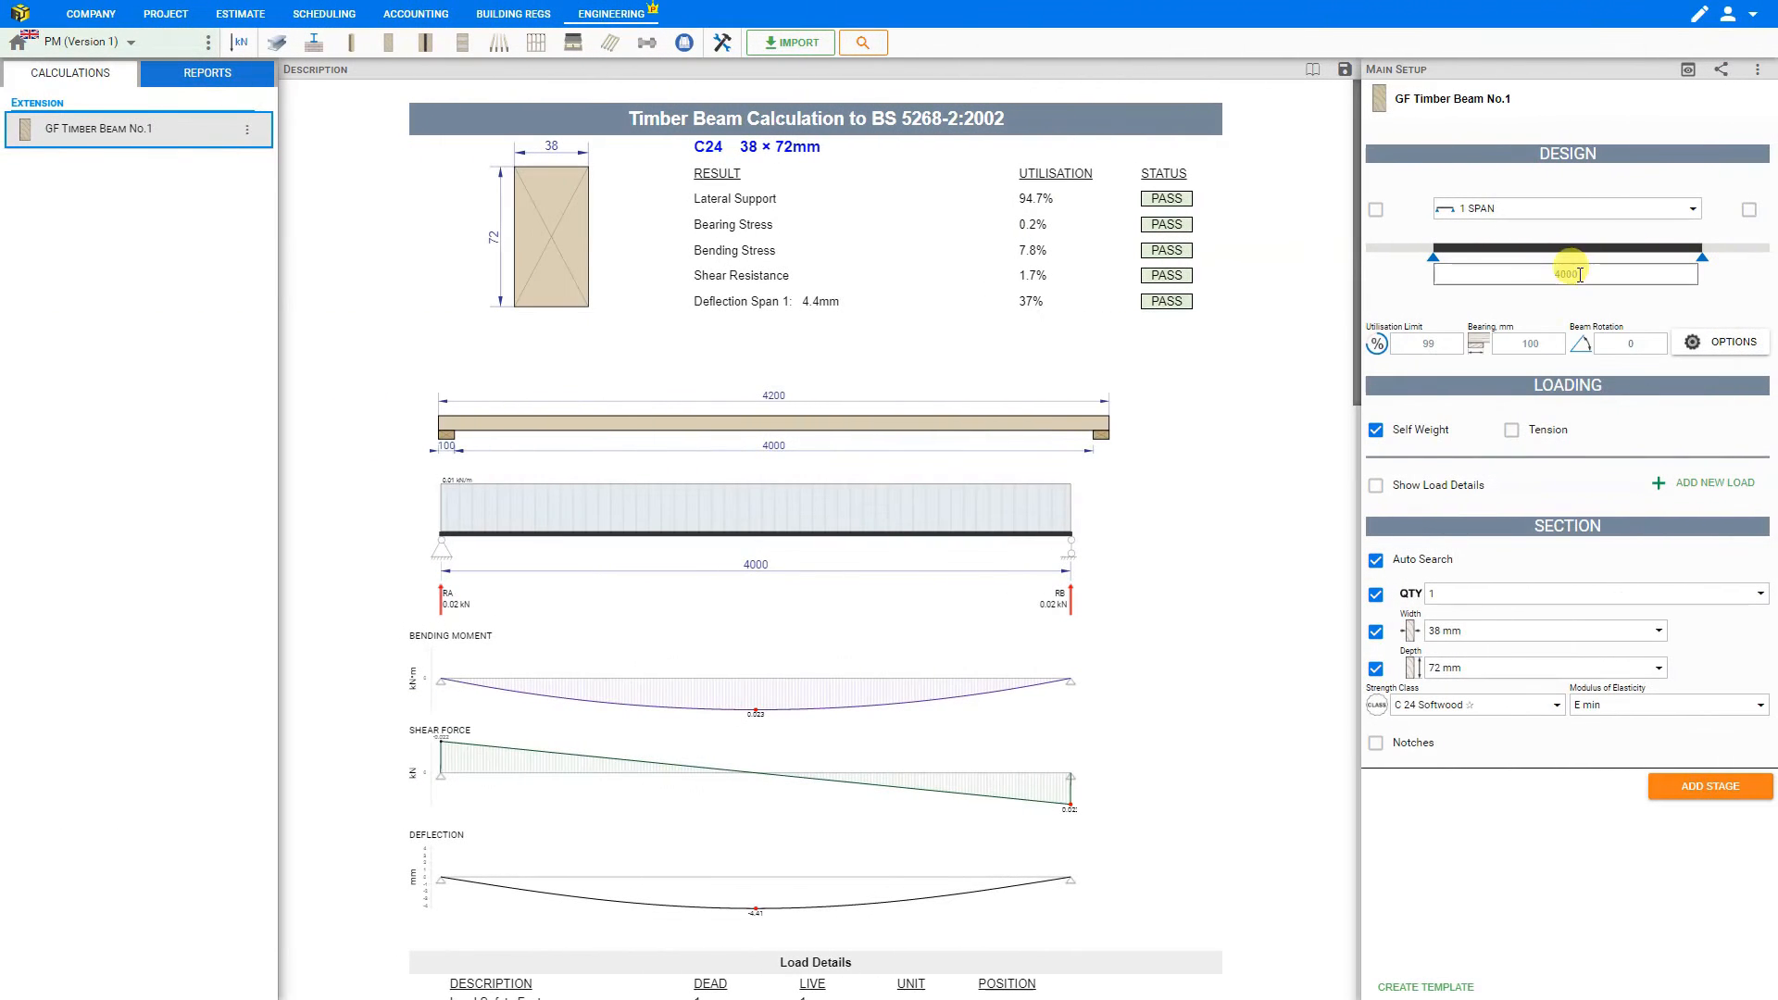
click(1580, 274)
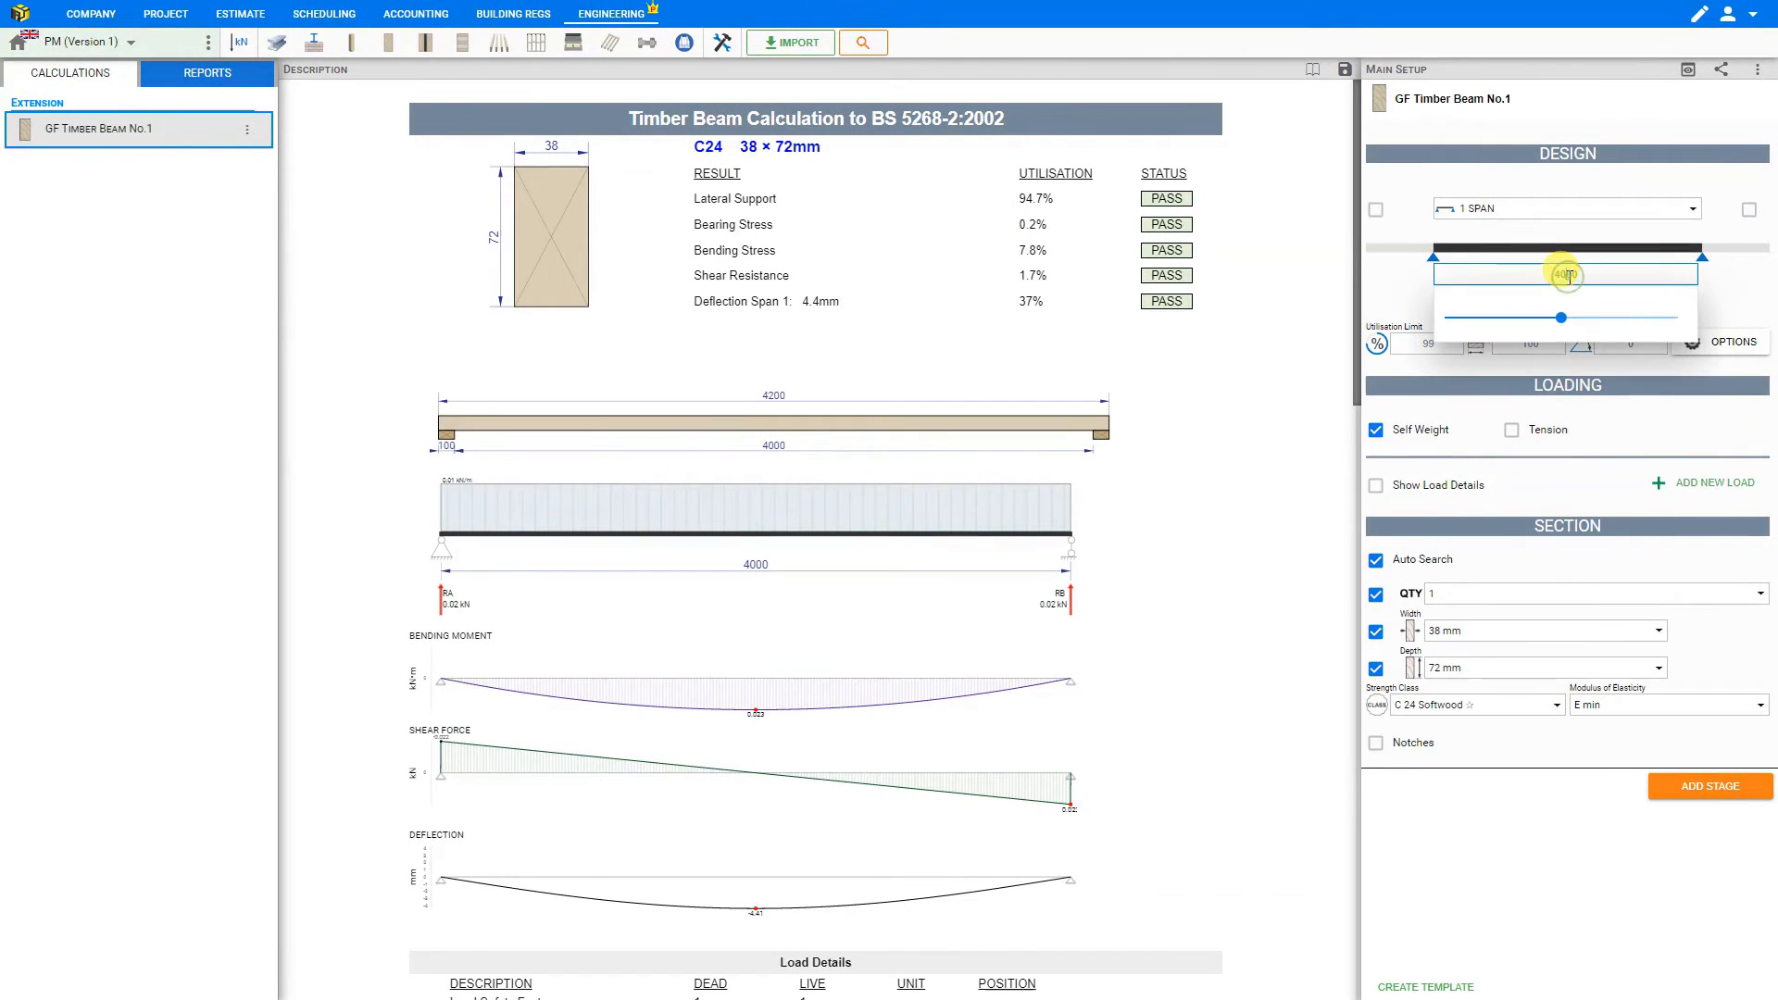
drag(1560, 319, 1506, 326)
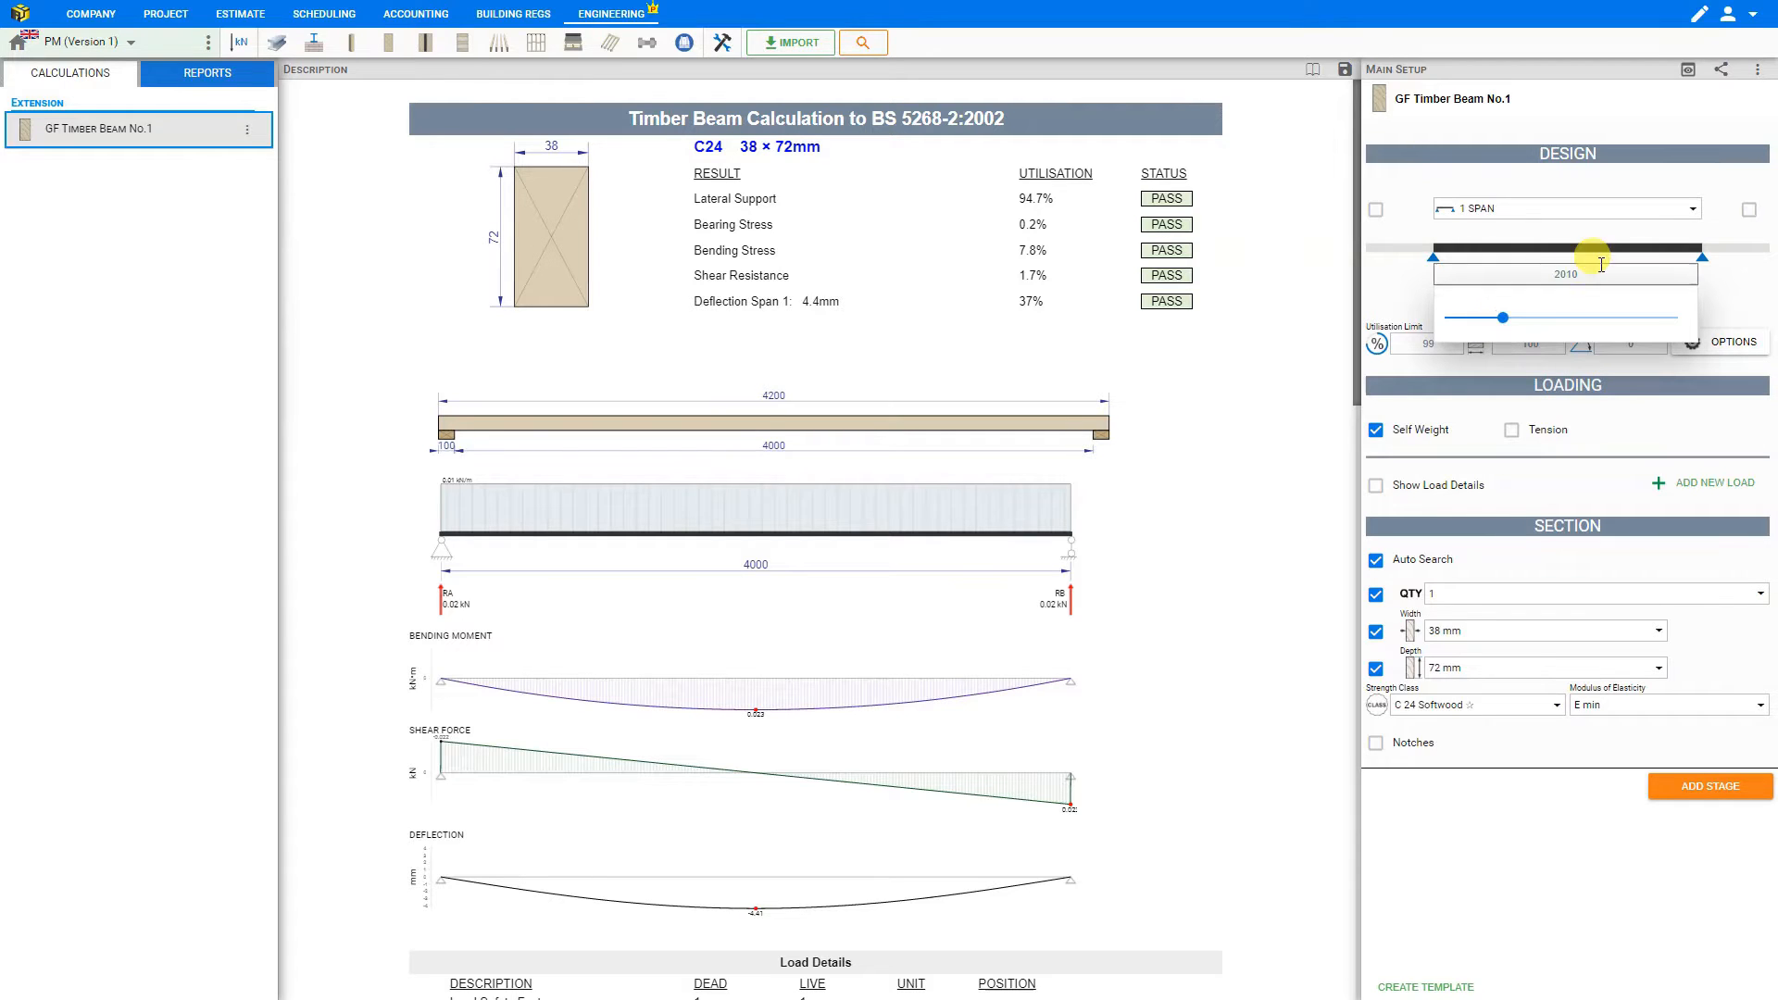
double_click(1580, 274)
text(2000)
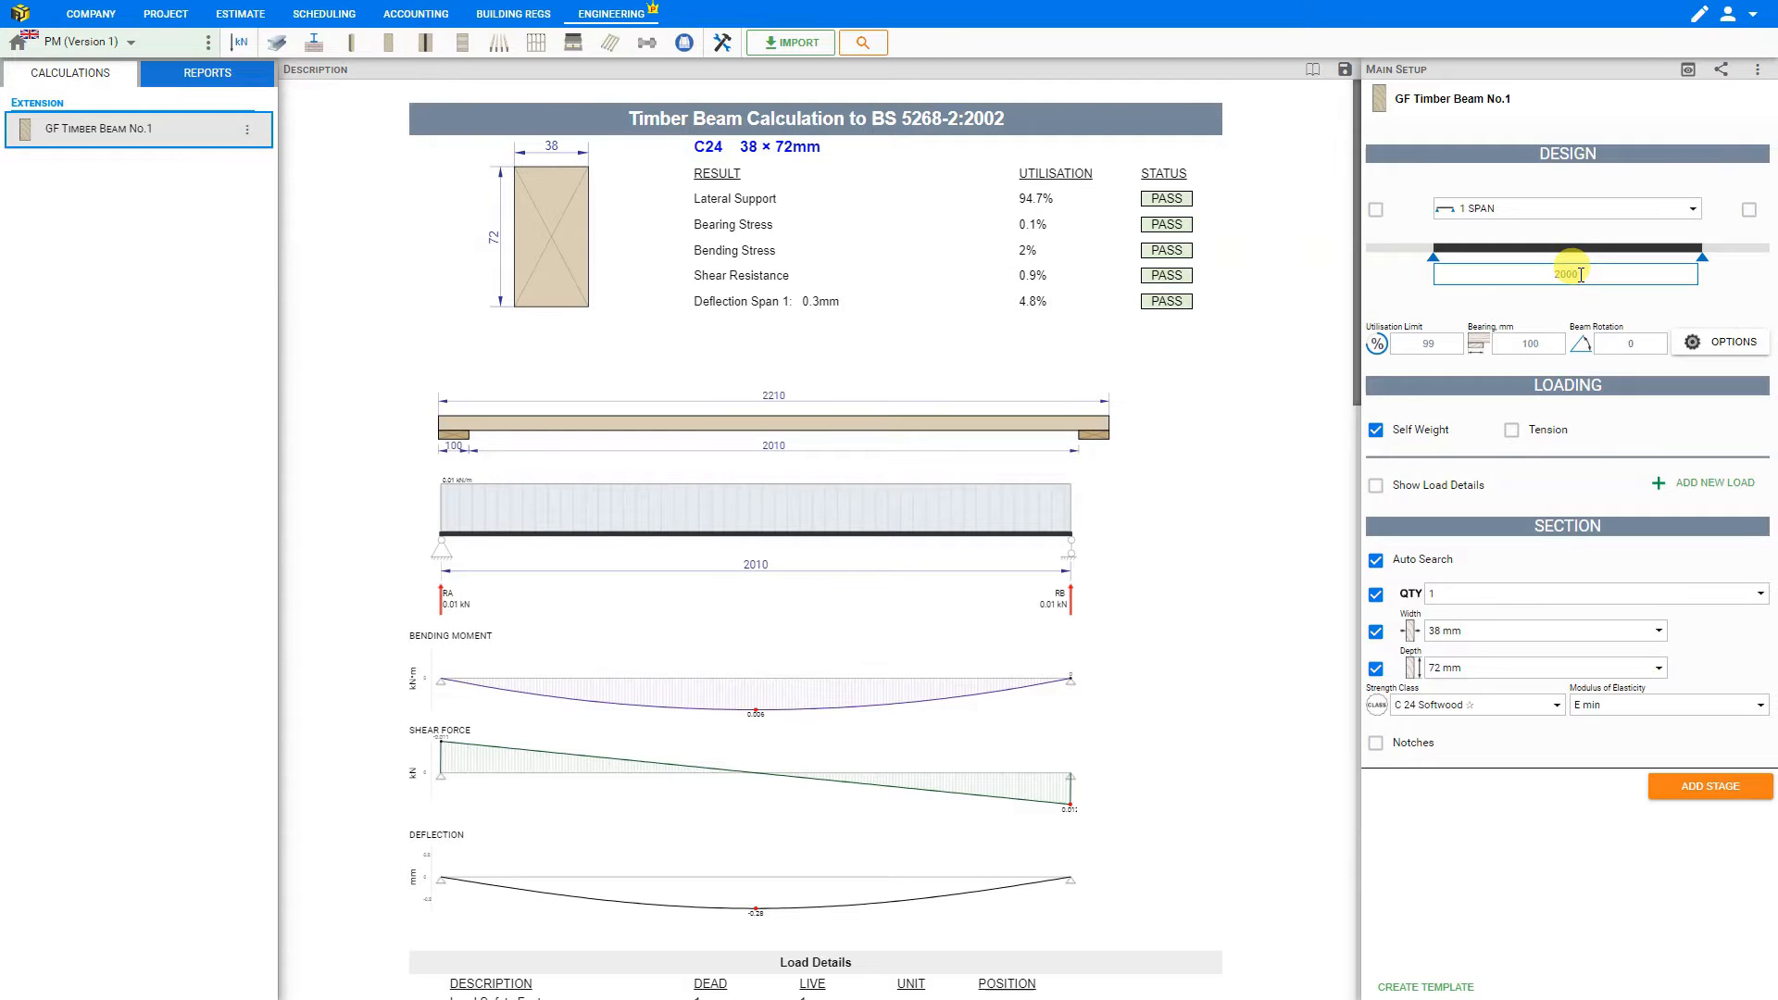
click(1726, 278)
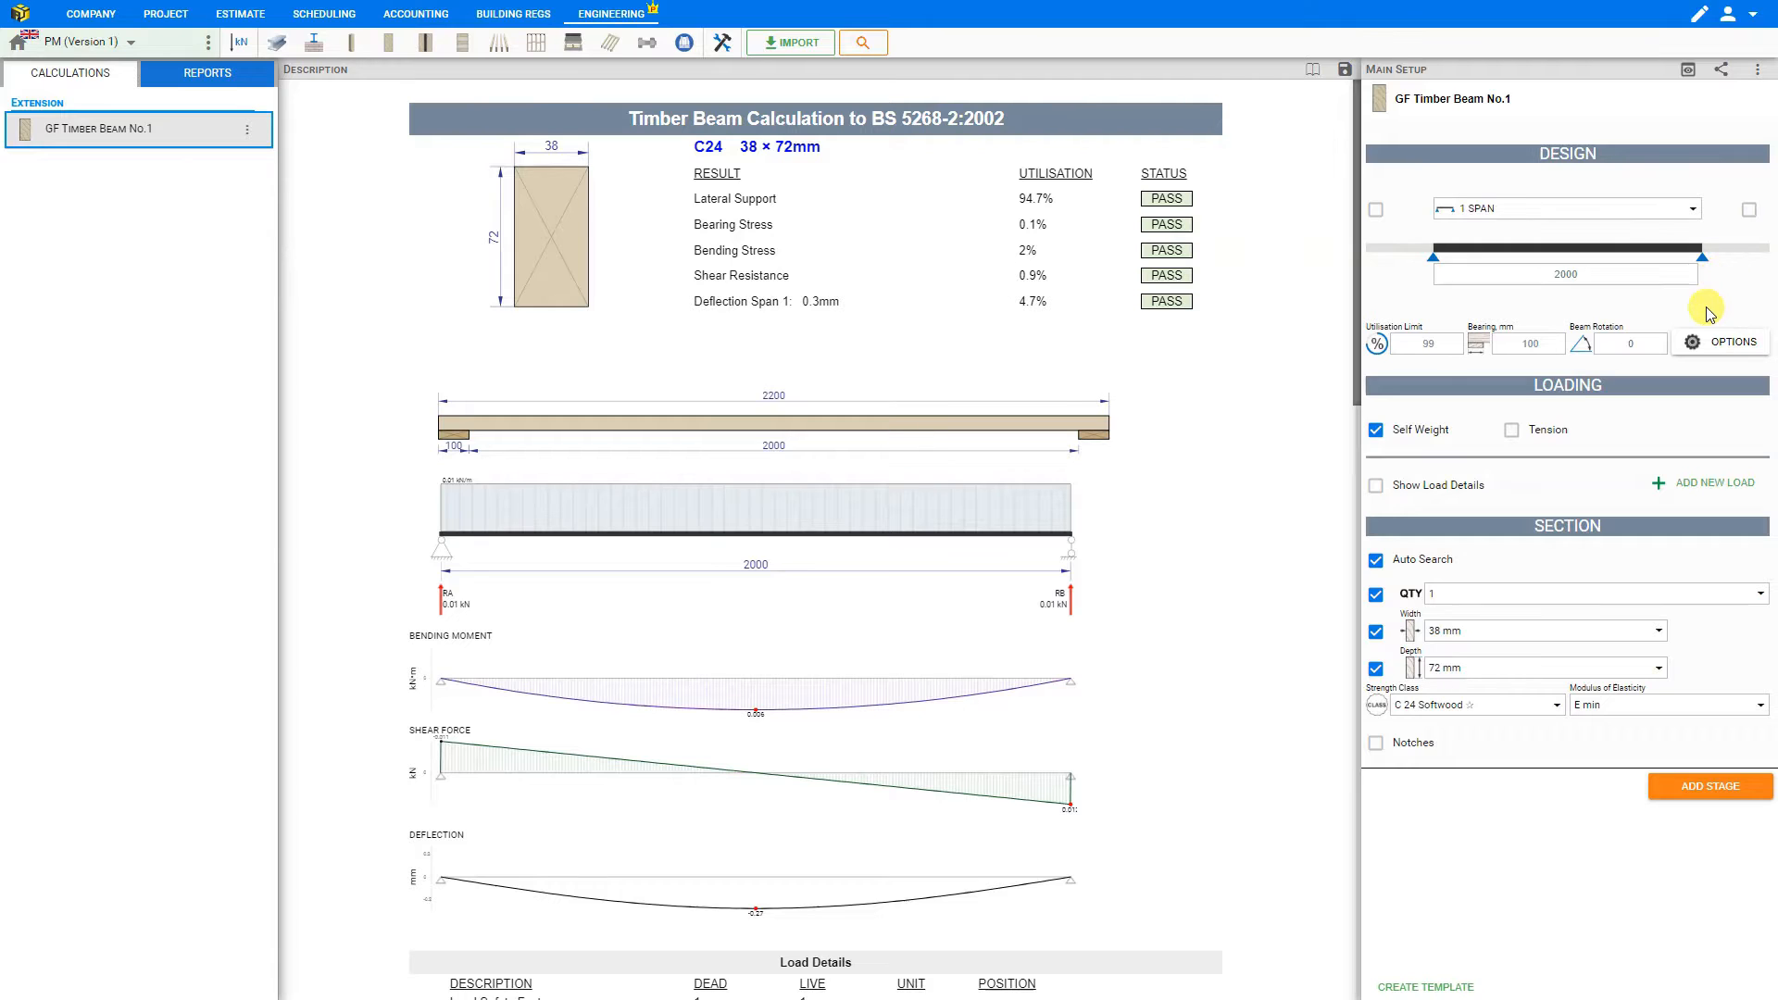
- Keep the beam at 1 span and try adding left and right cantilevers, removing both again
click(1563, 211)
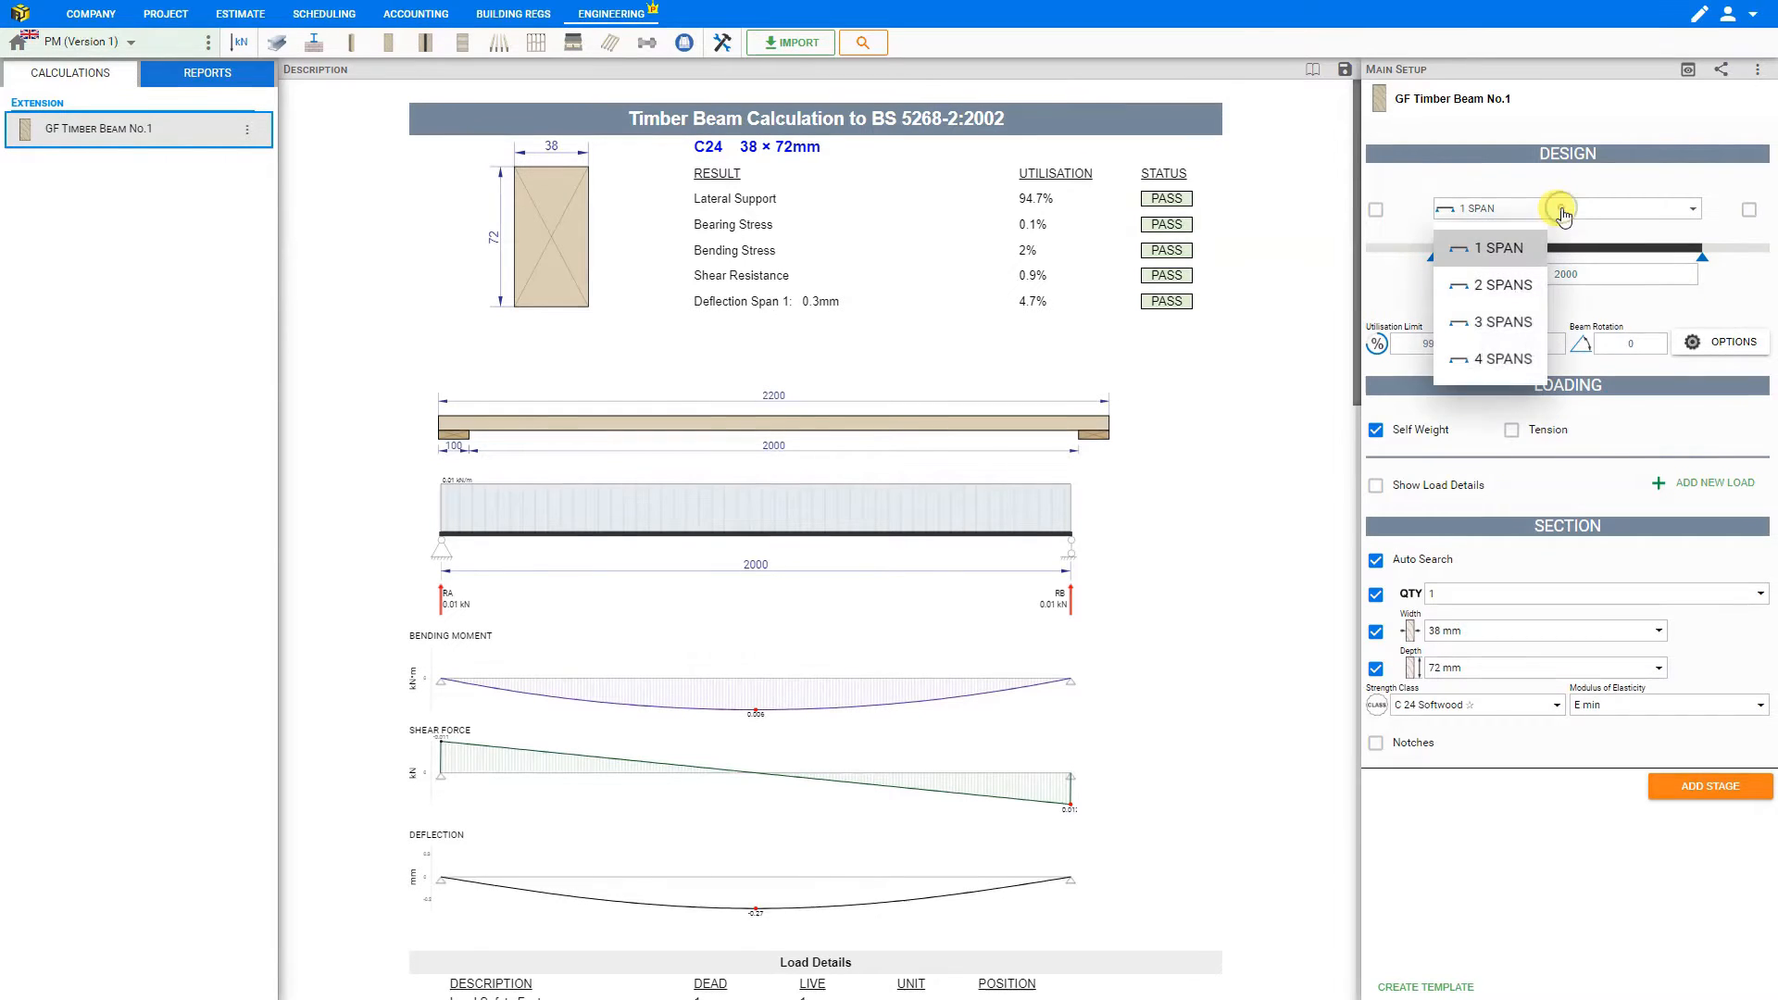
click(1564, 211)
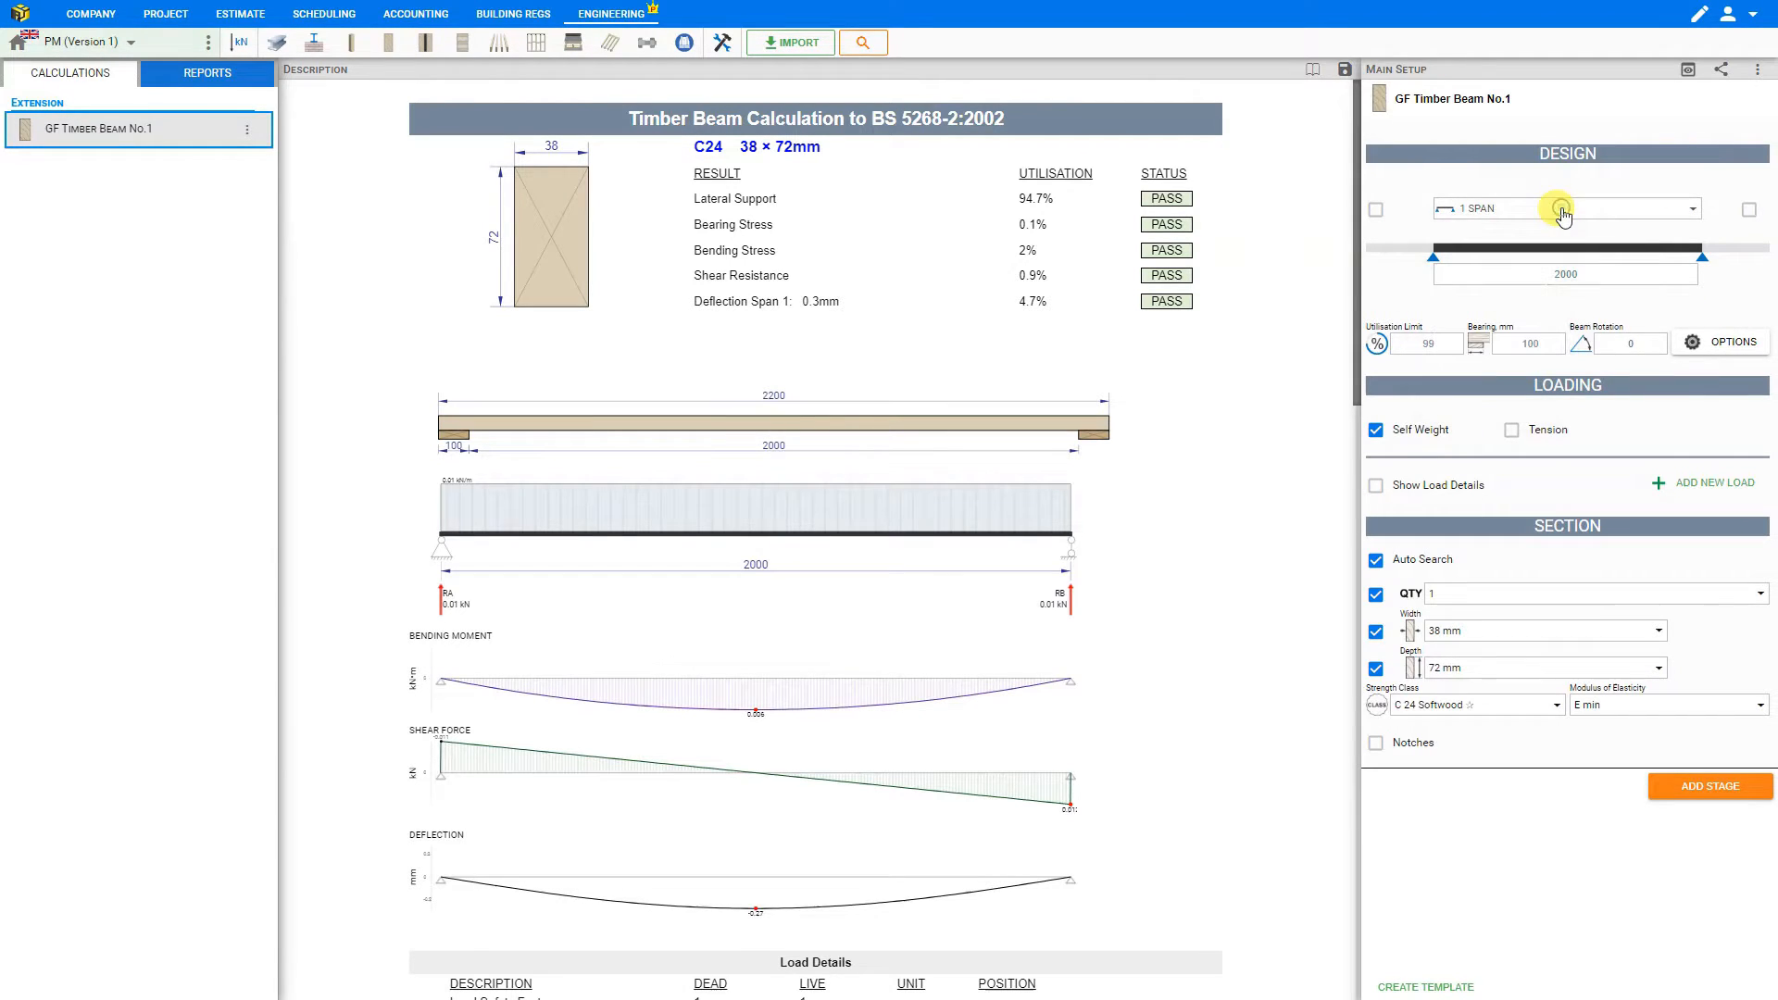
click(1376, 212)
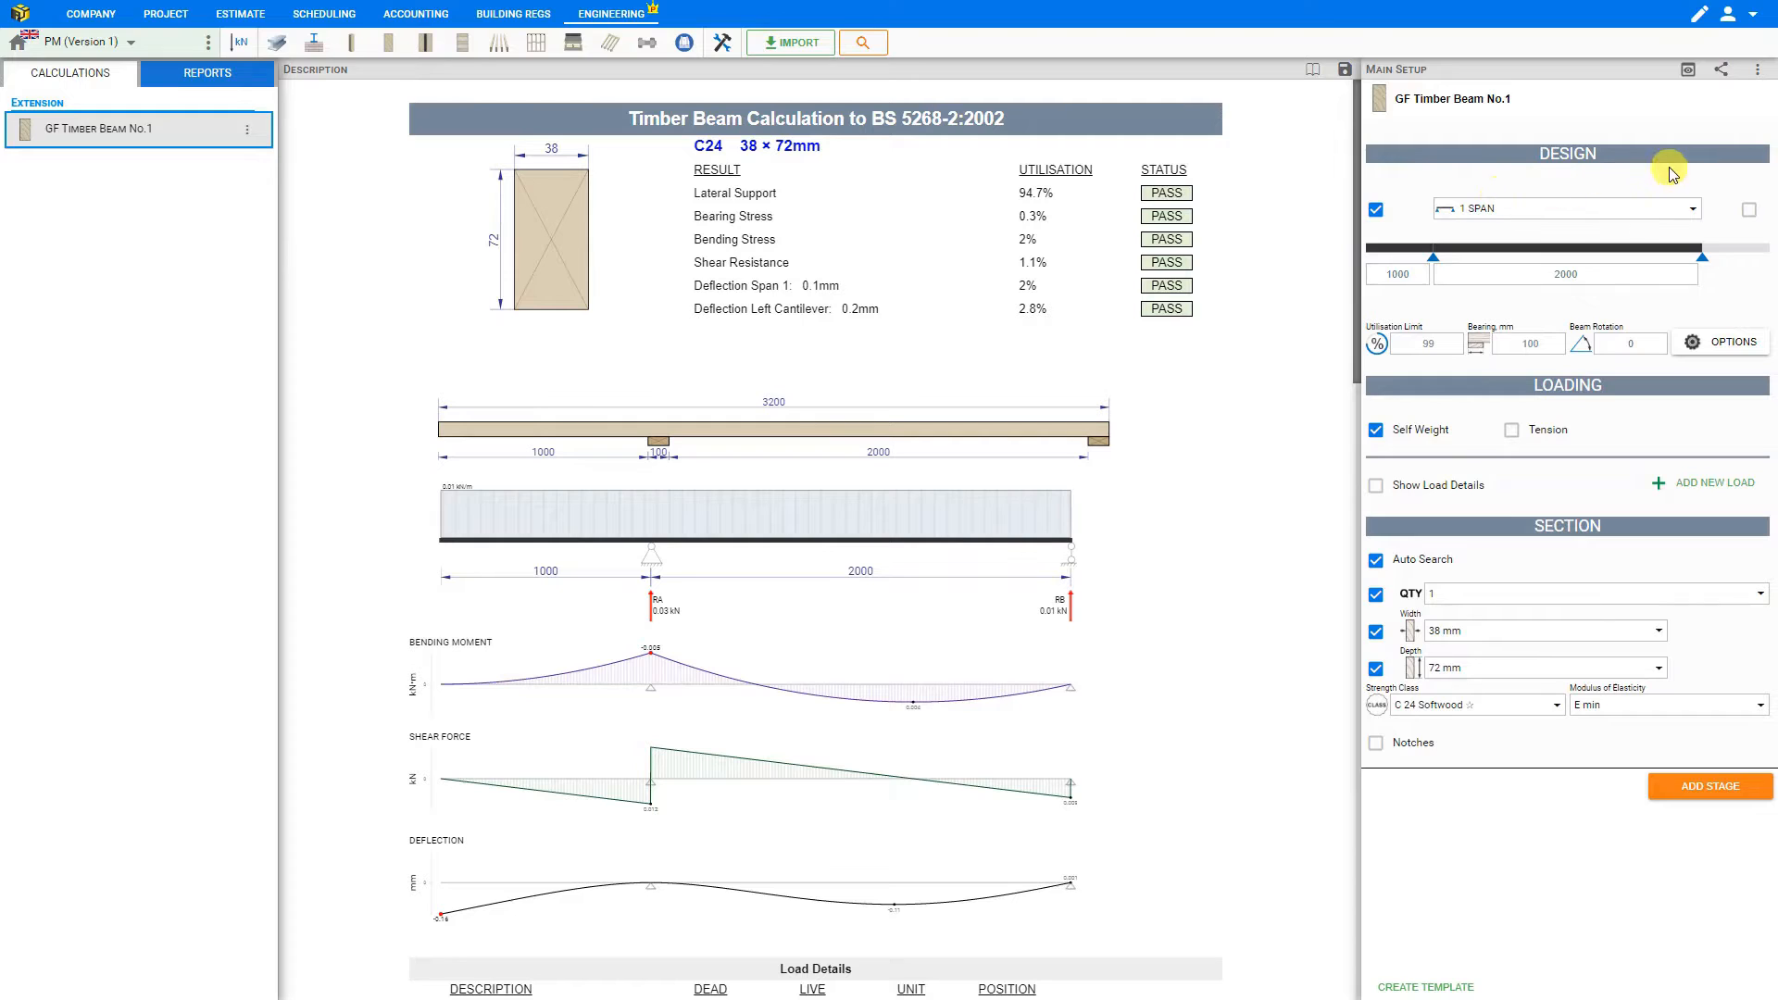
click(1748, 209)
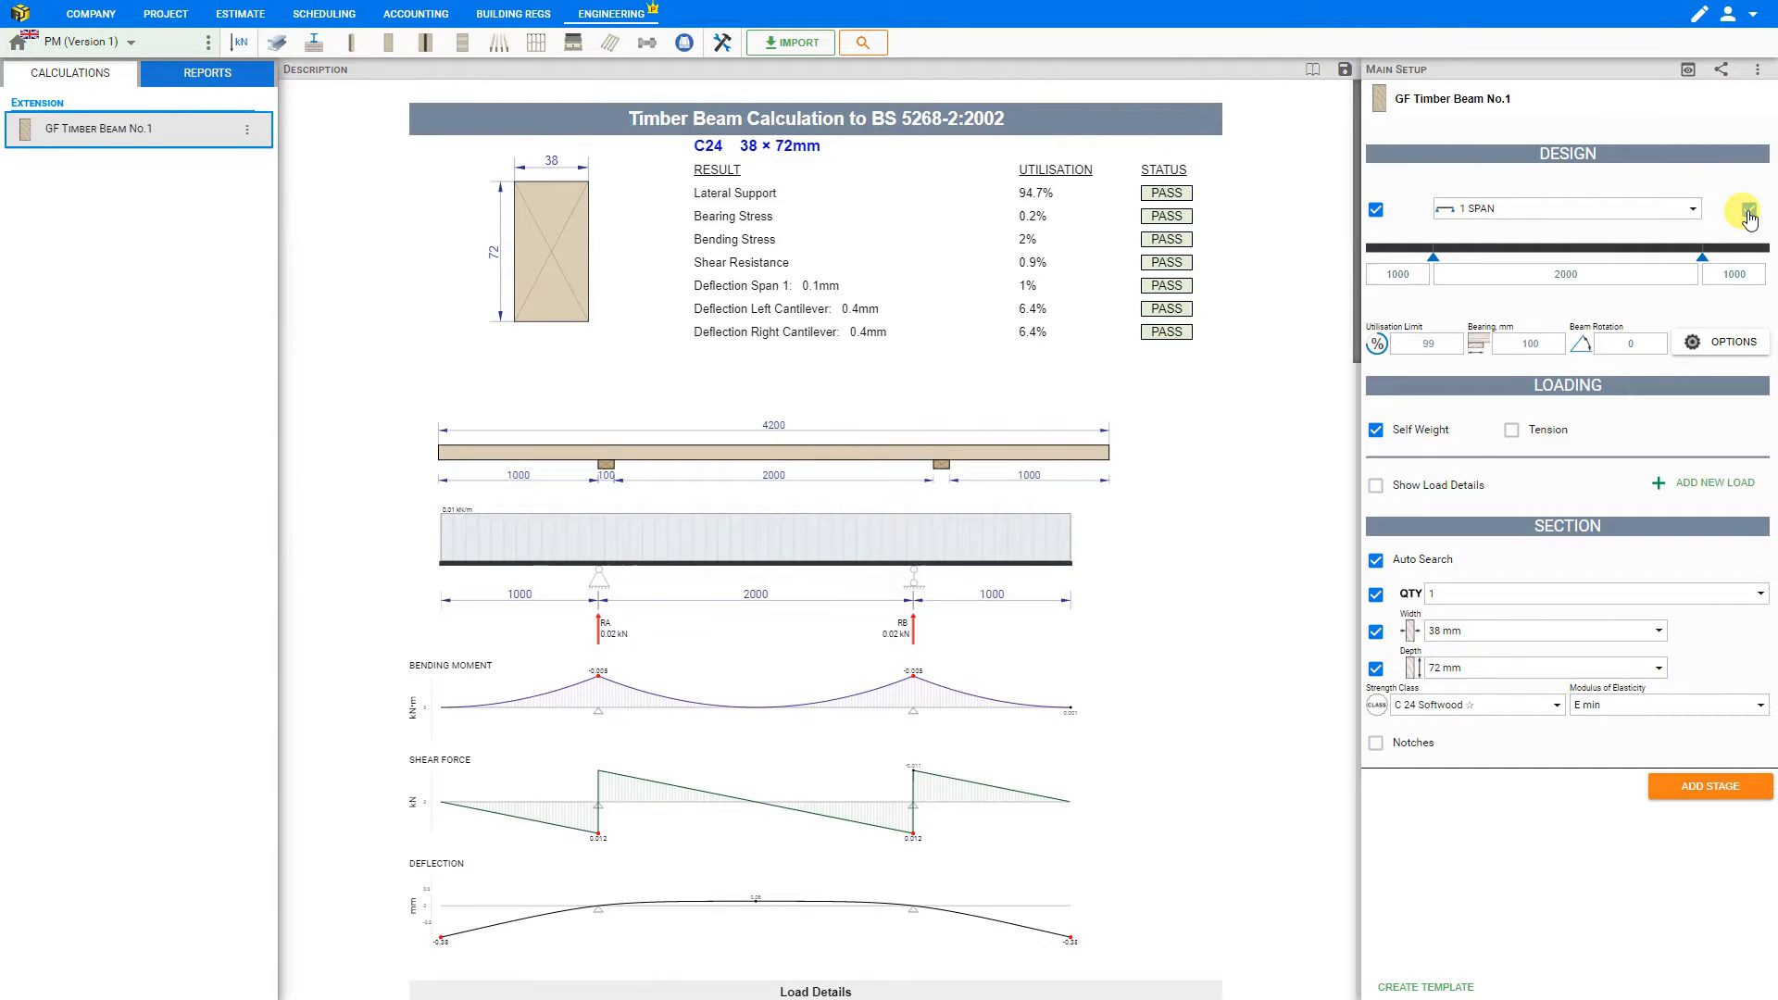
click(1748, 213)
click(1378, 213)
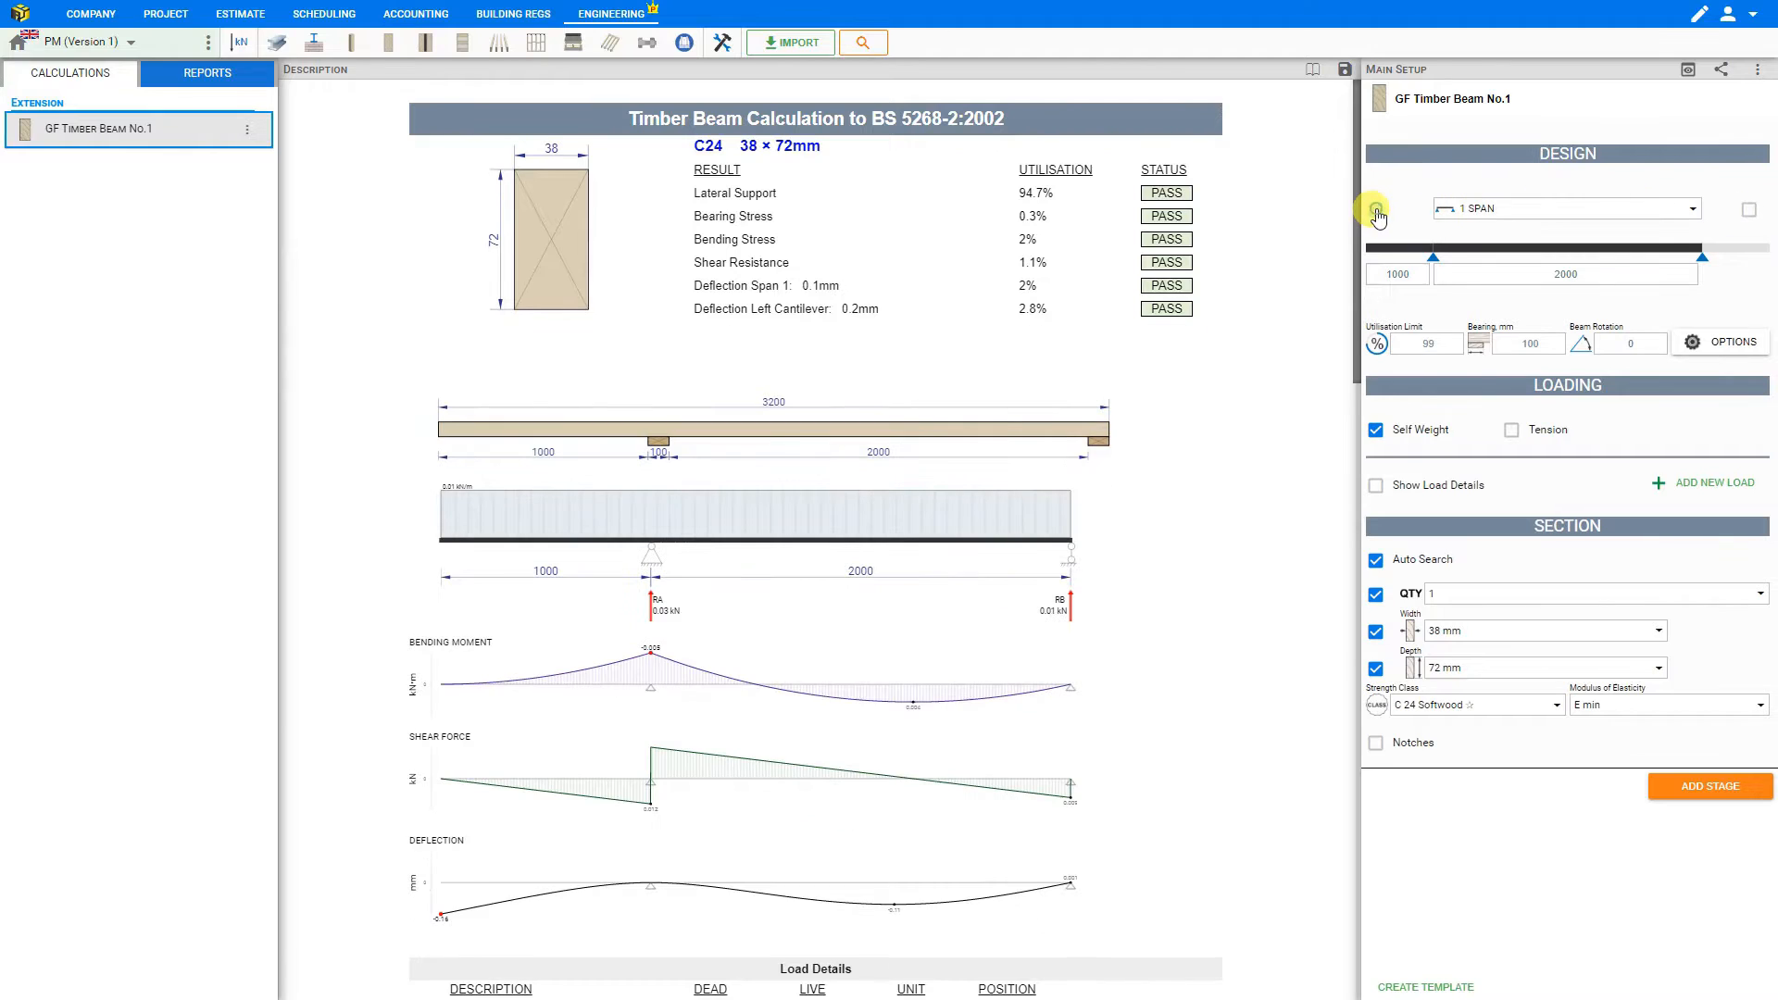
click(1440, 339)
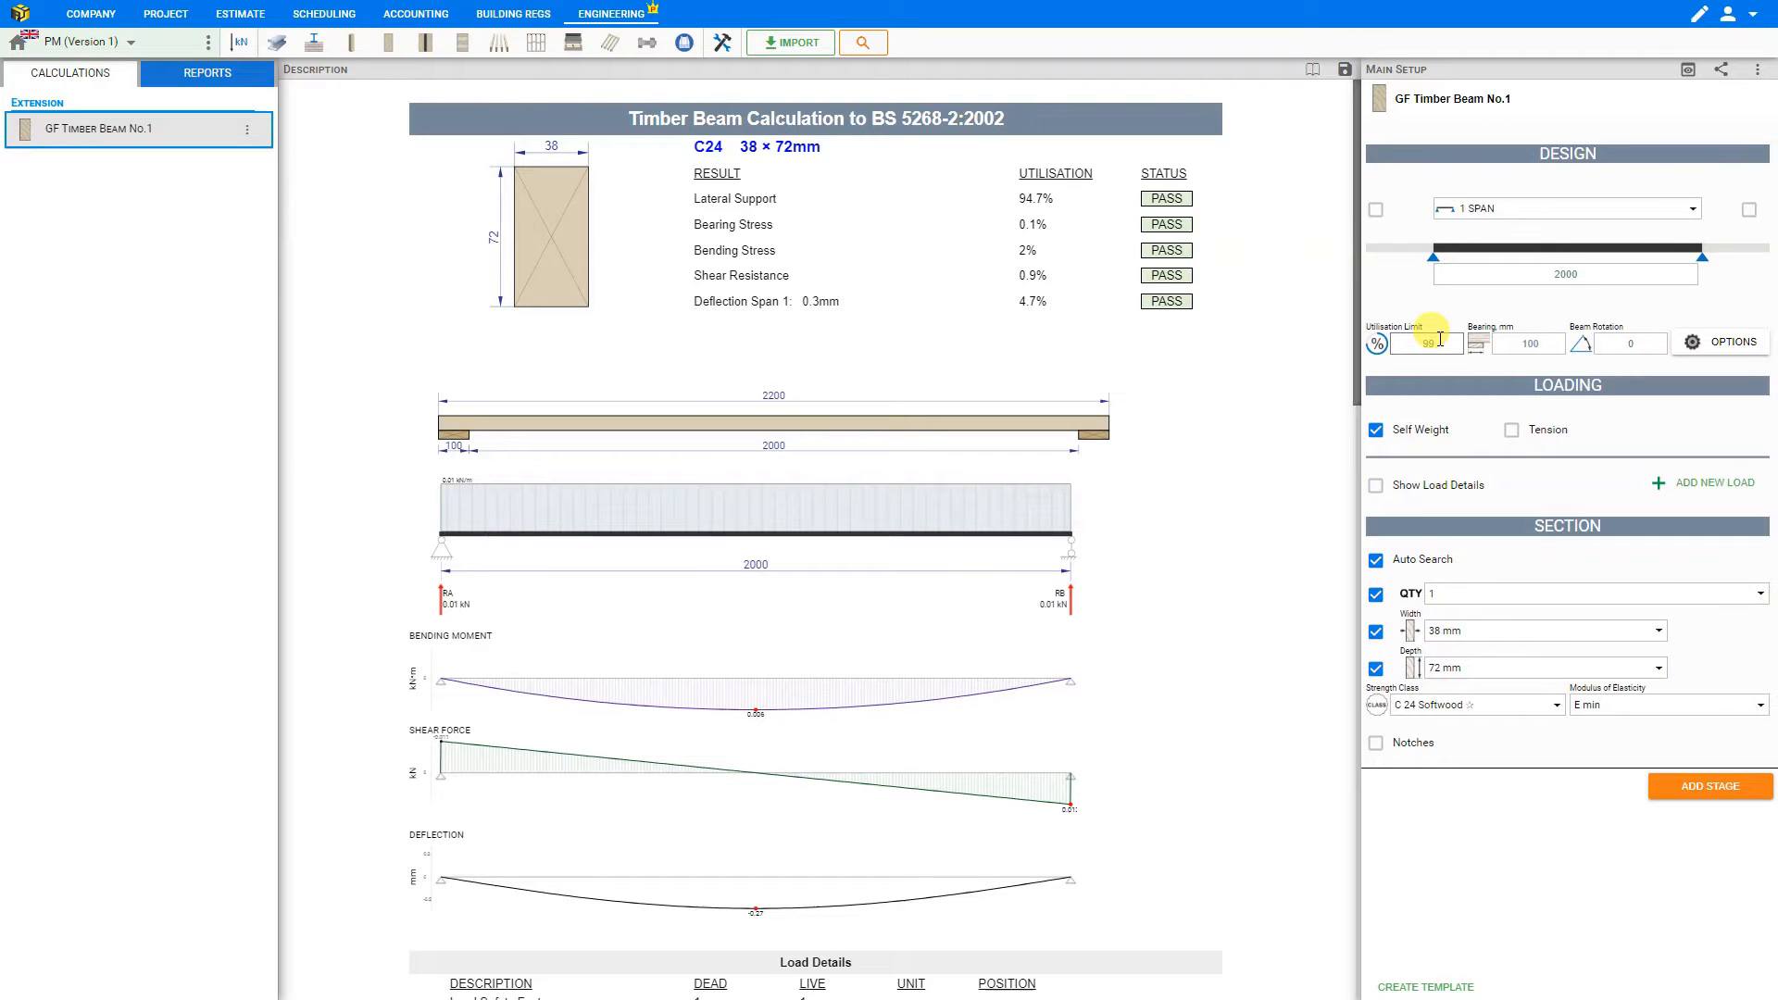
click(1542, 343)
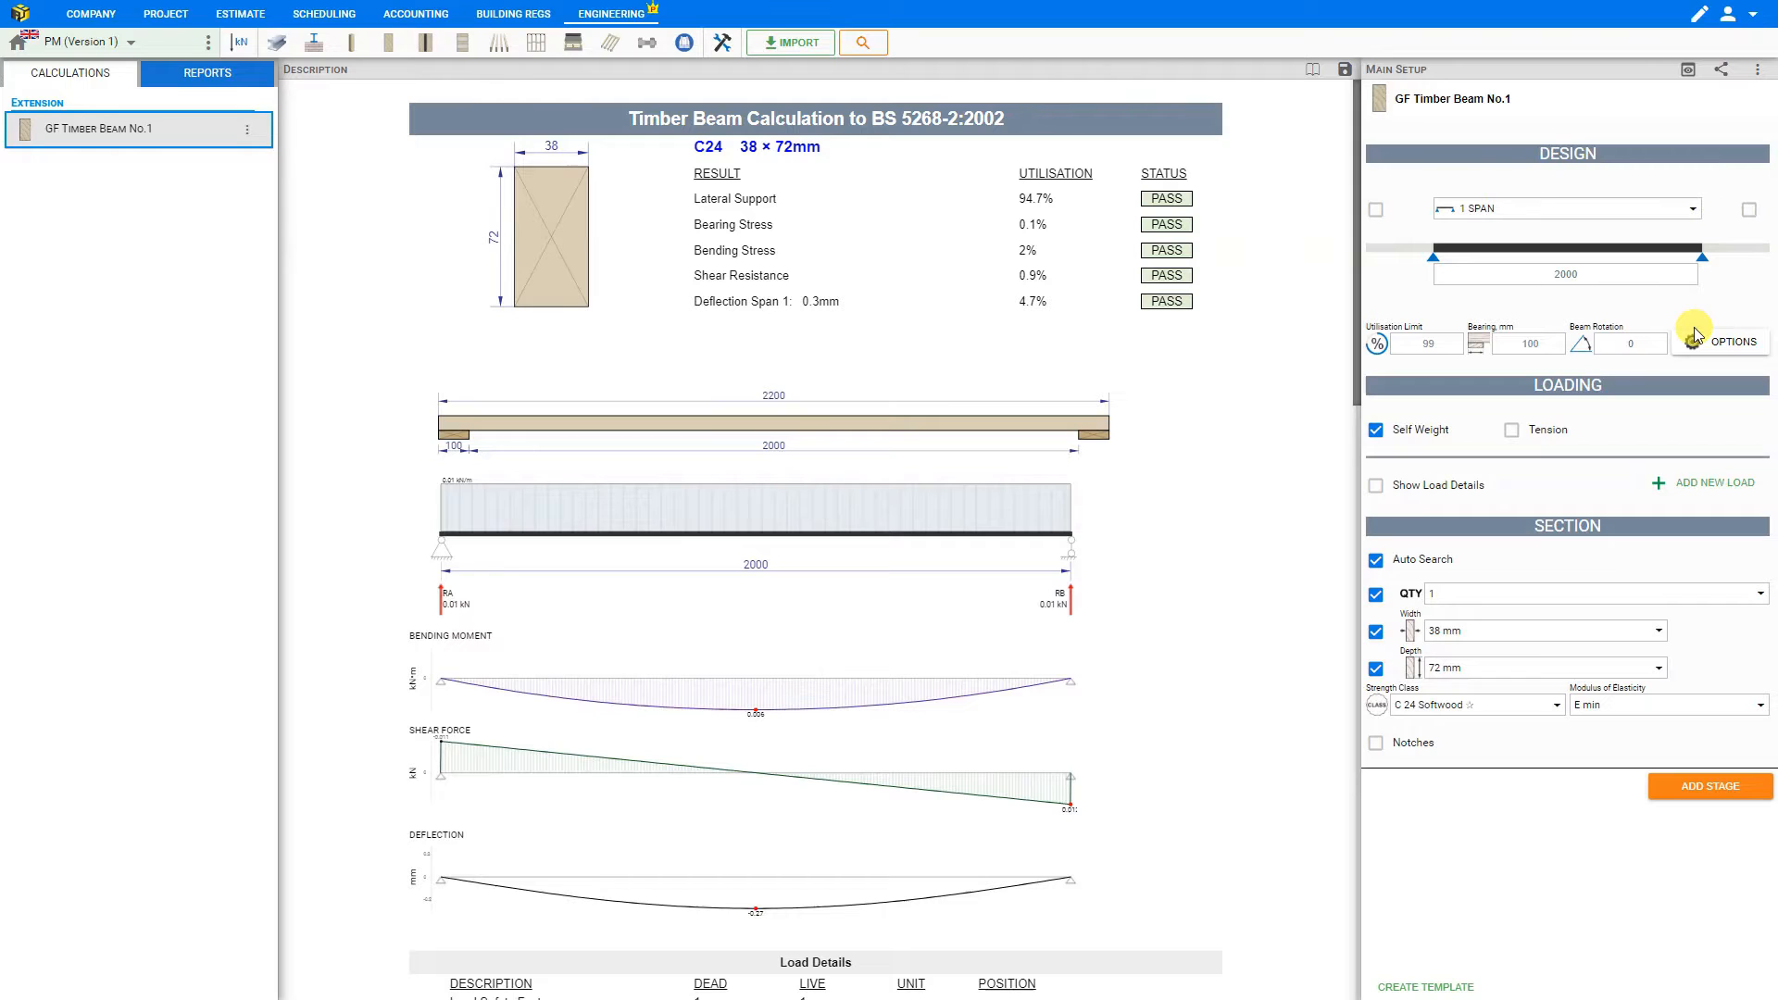
click(1647, 340)
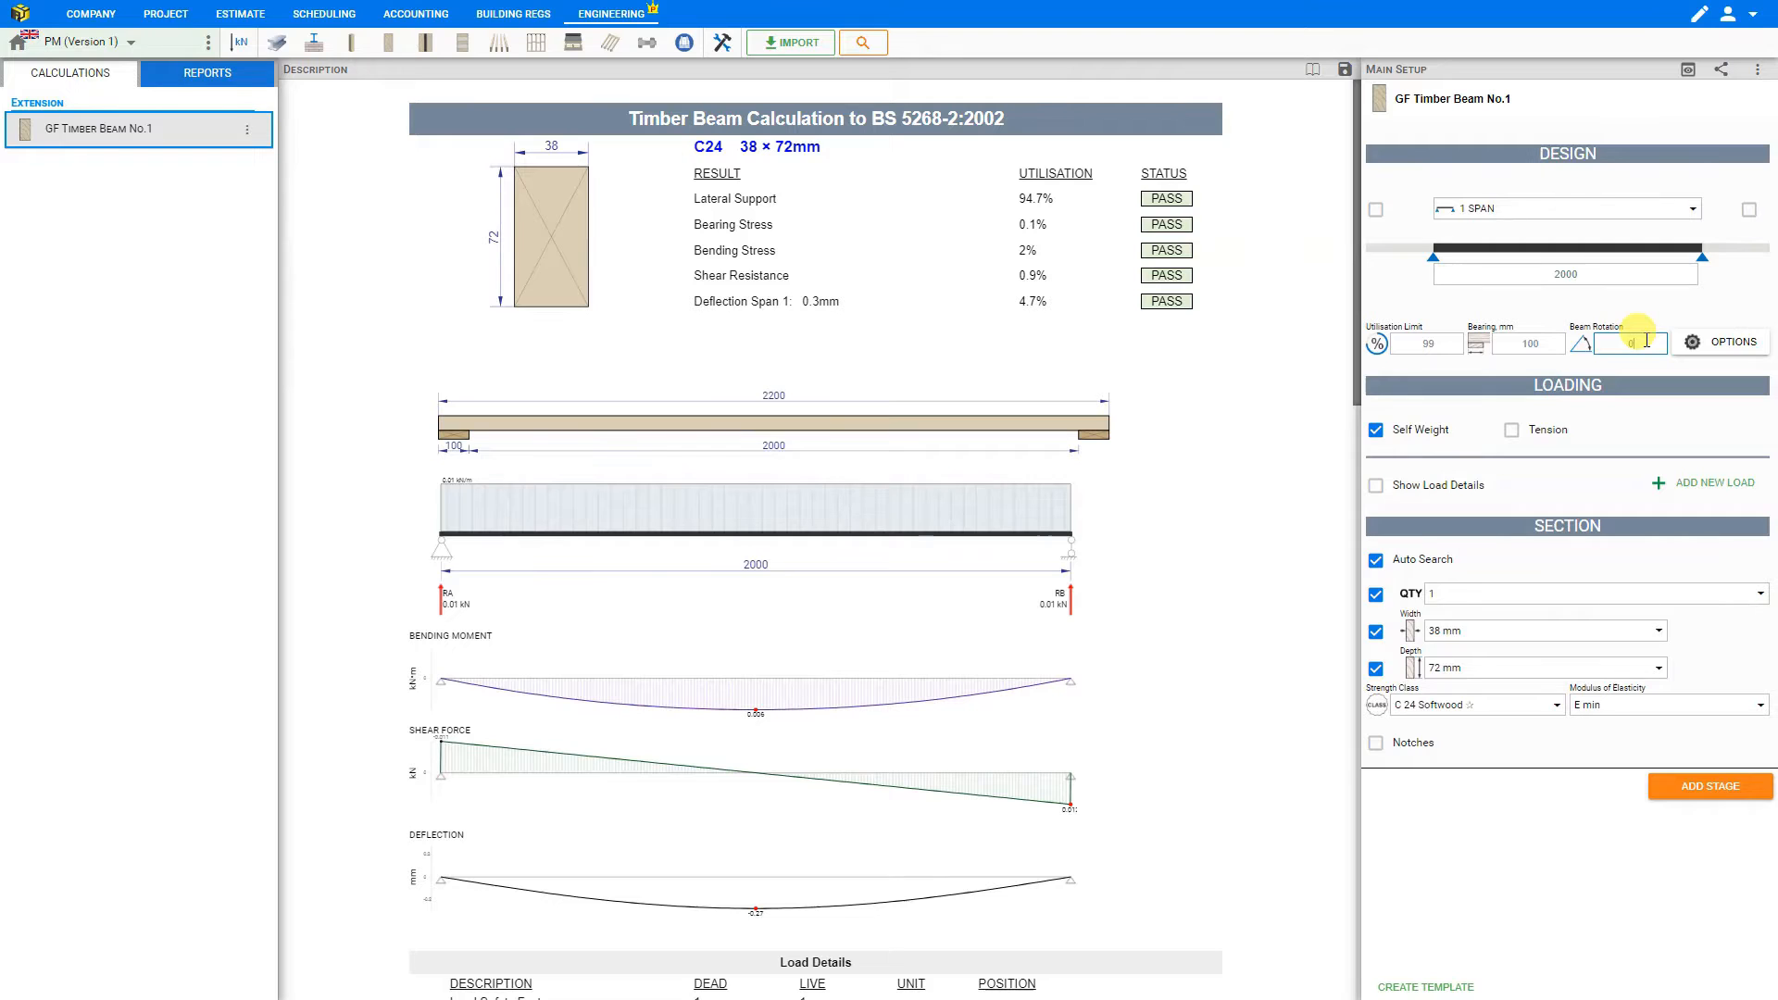
- Set the design options to Service Class 2 - Cold, Dry, Long Term - 1.00 loading and ratio 7, ends held in position and both edges held in line
click(1715, 344)
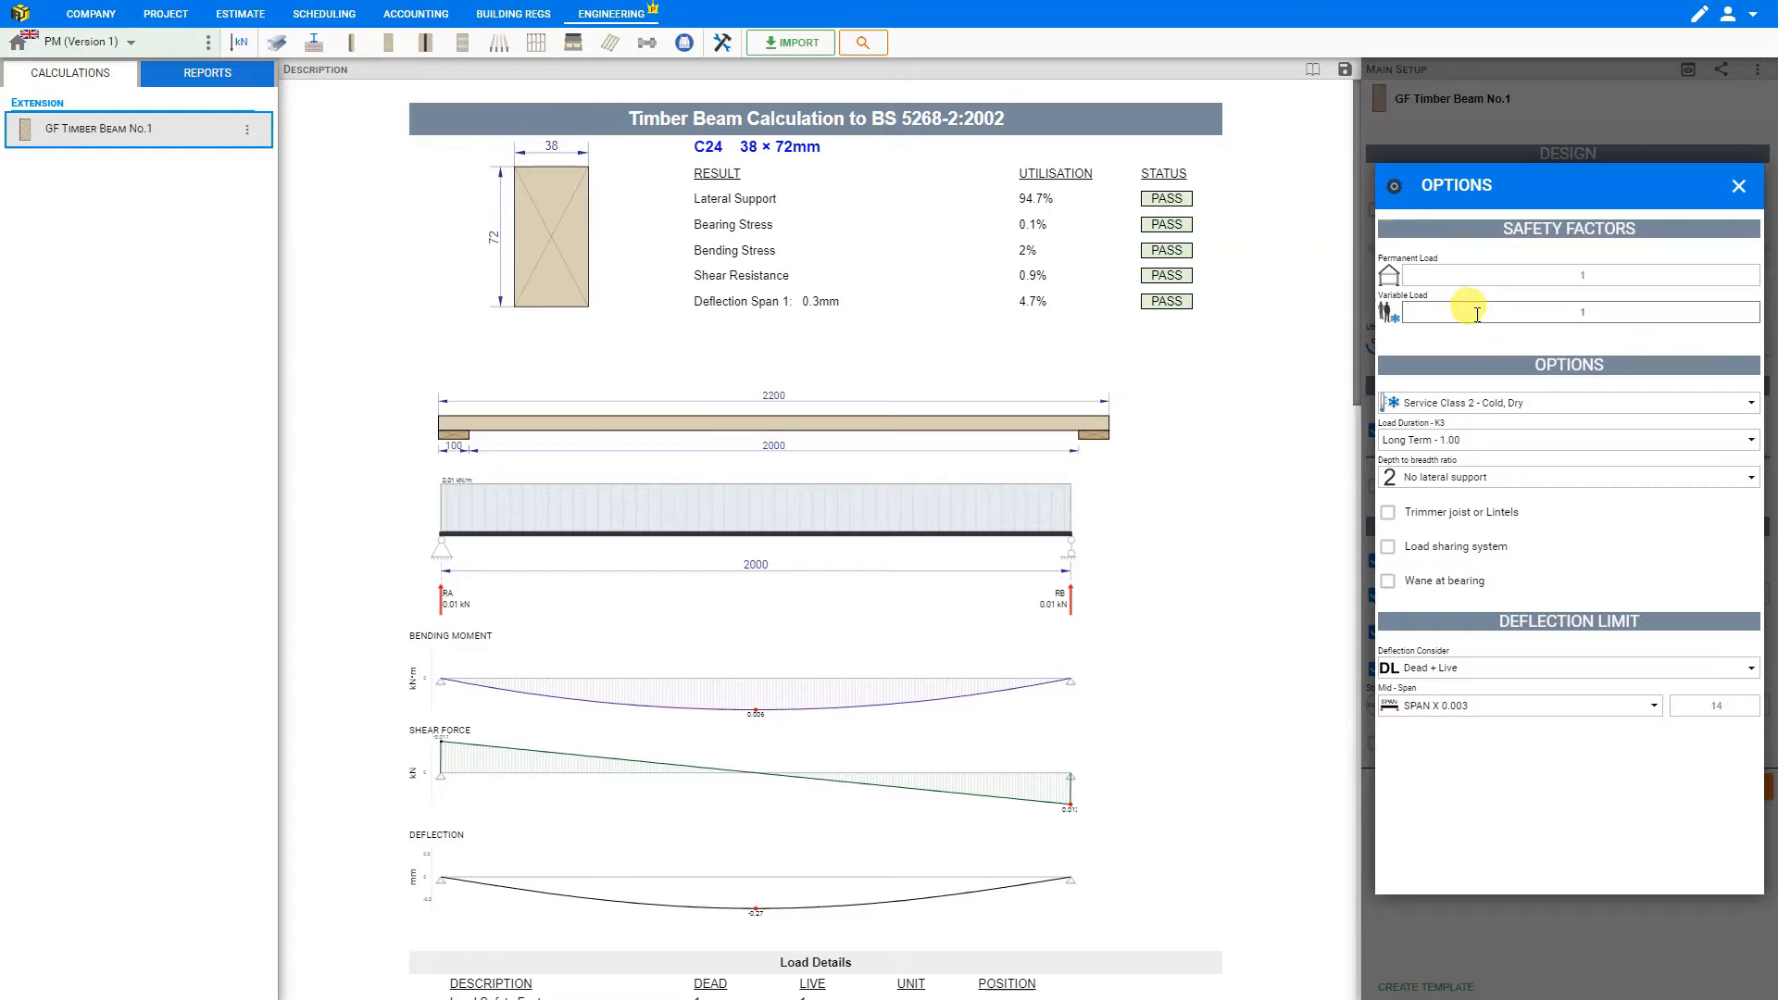
click(1509, 413)
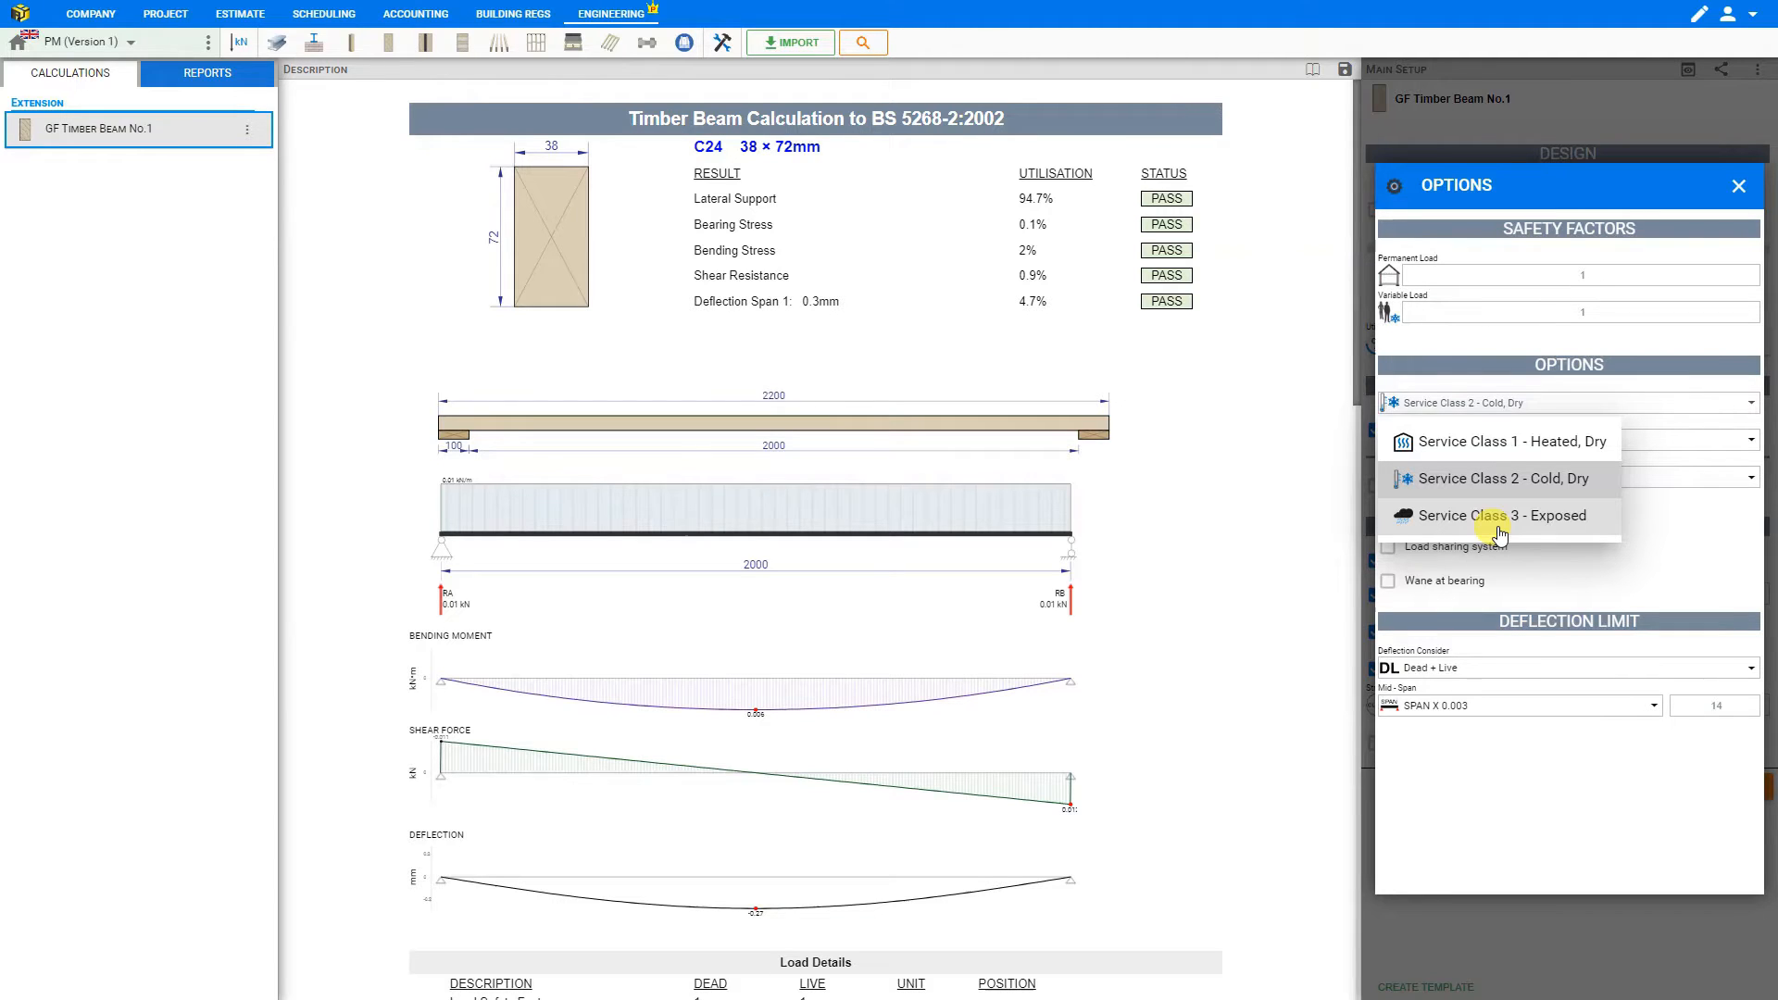
click(1507, 482)
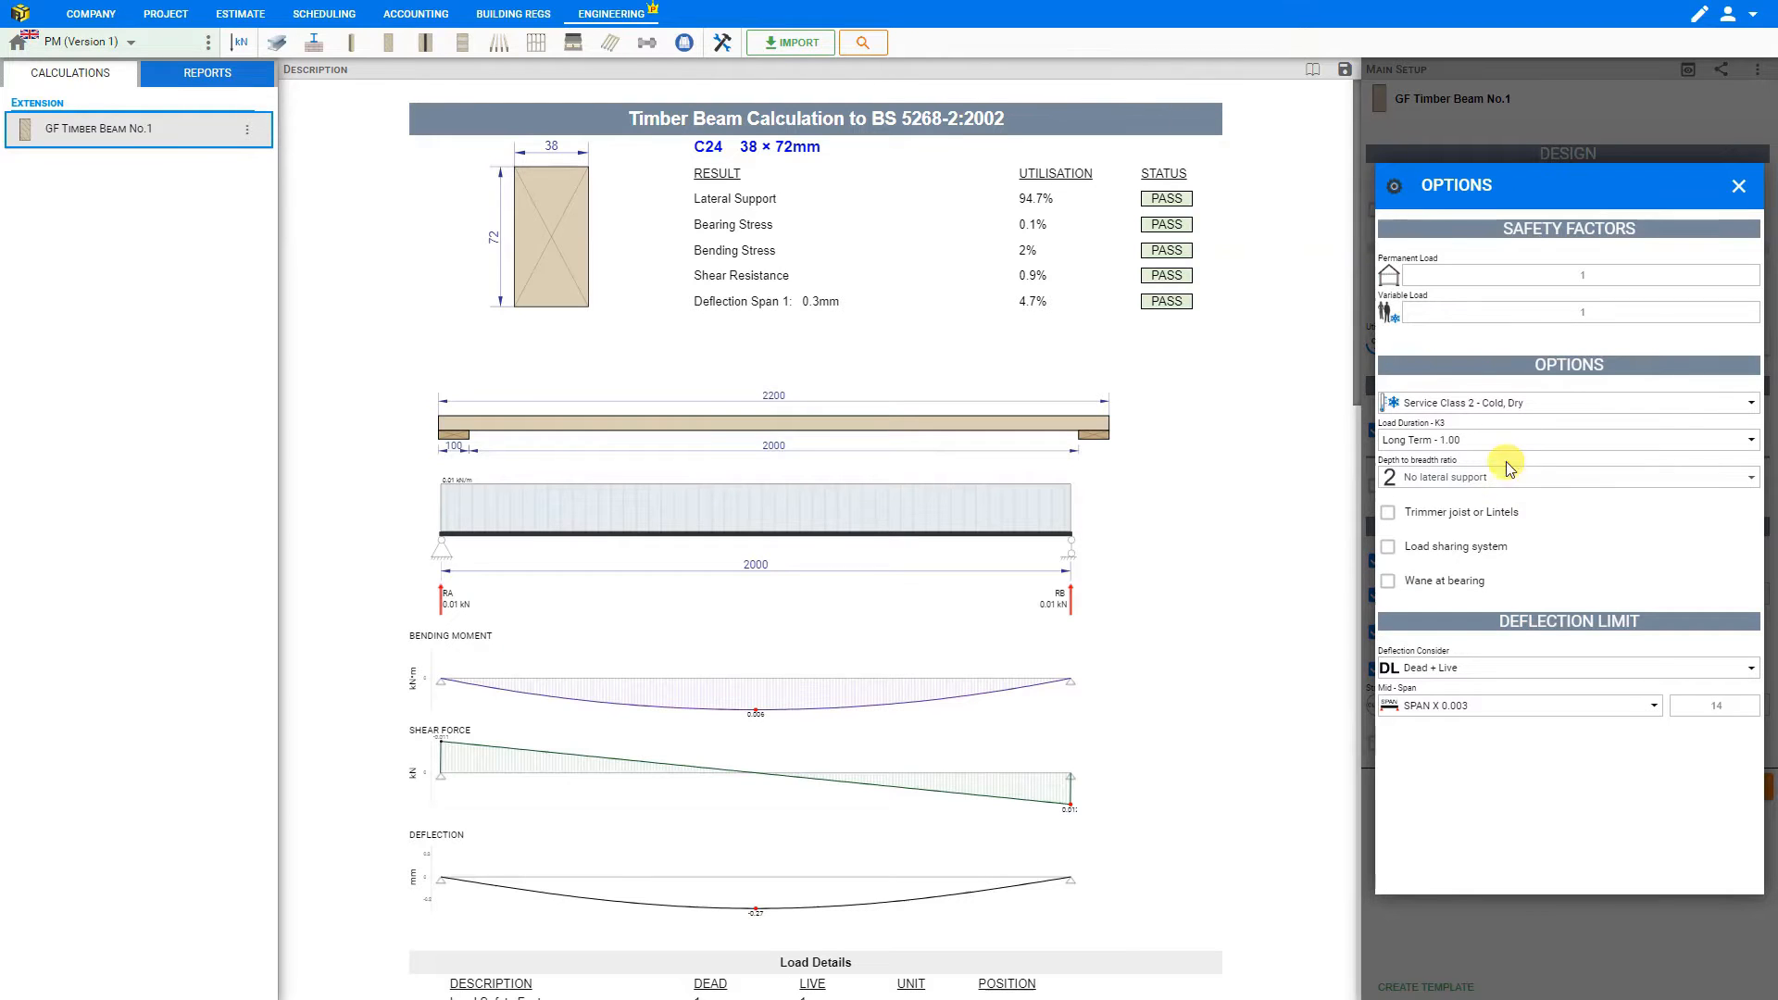
click(1501, 445)
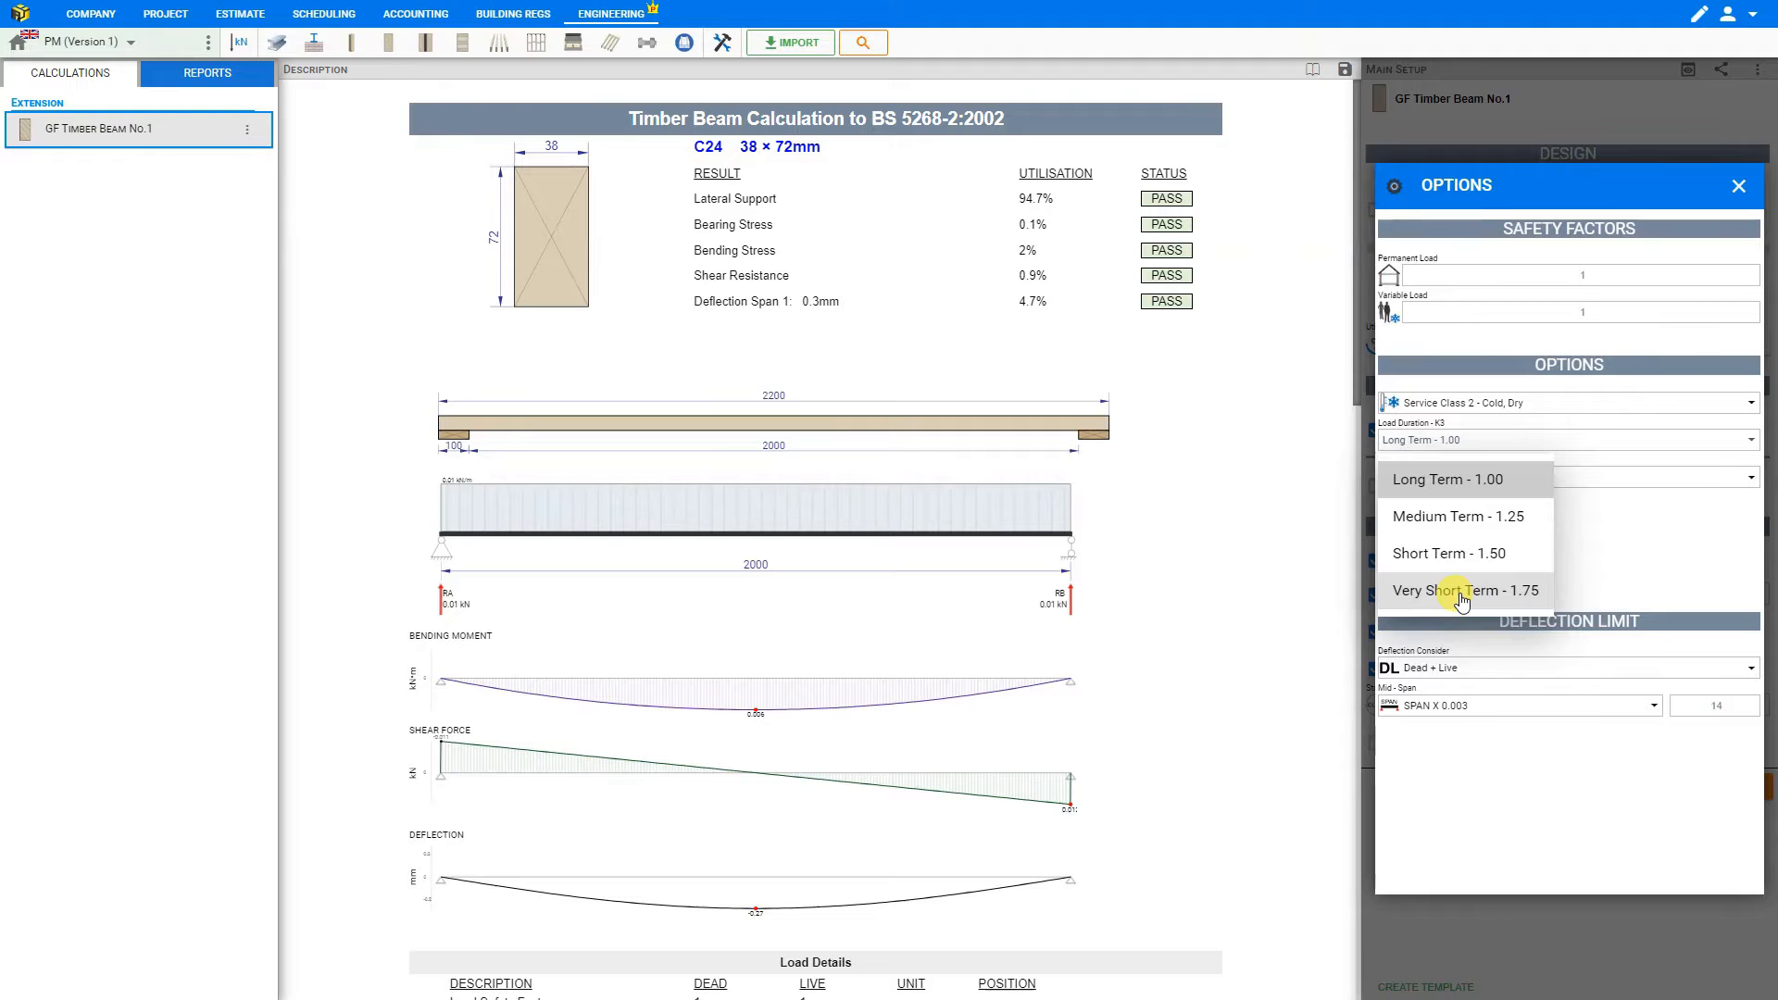
click(1452, 481)
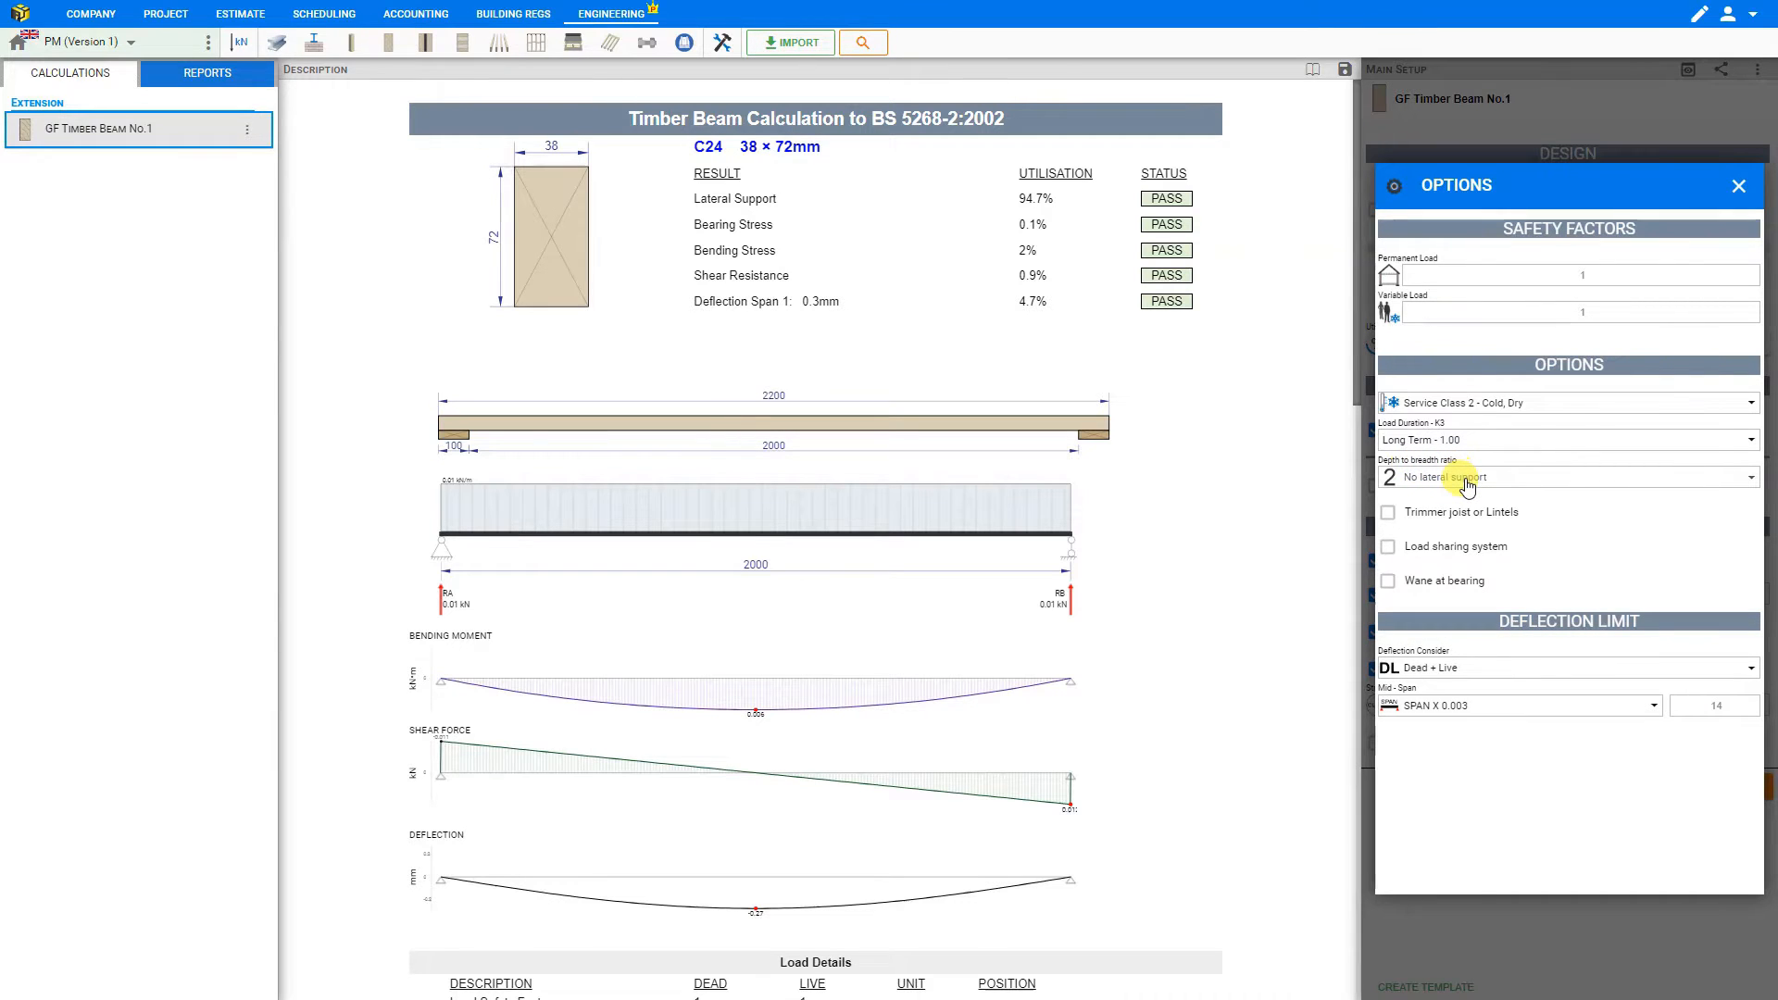
click(1468, 482)
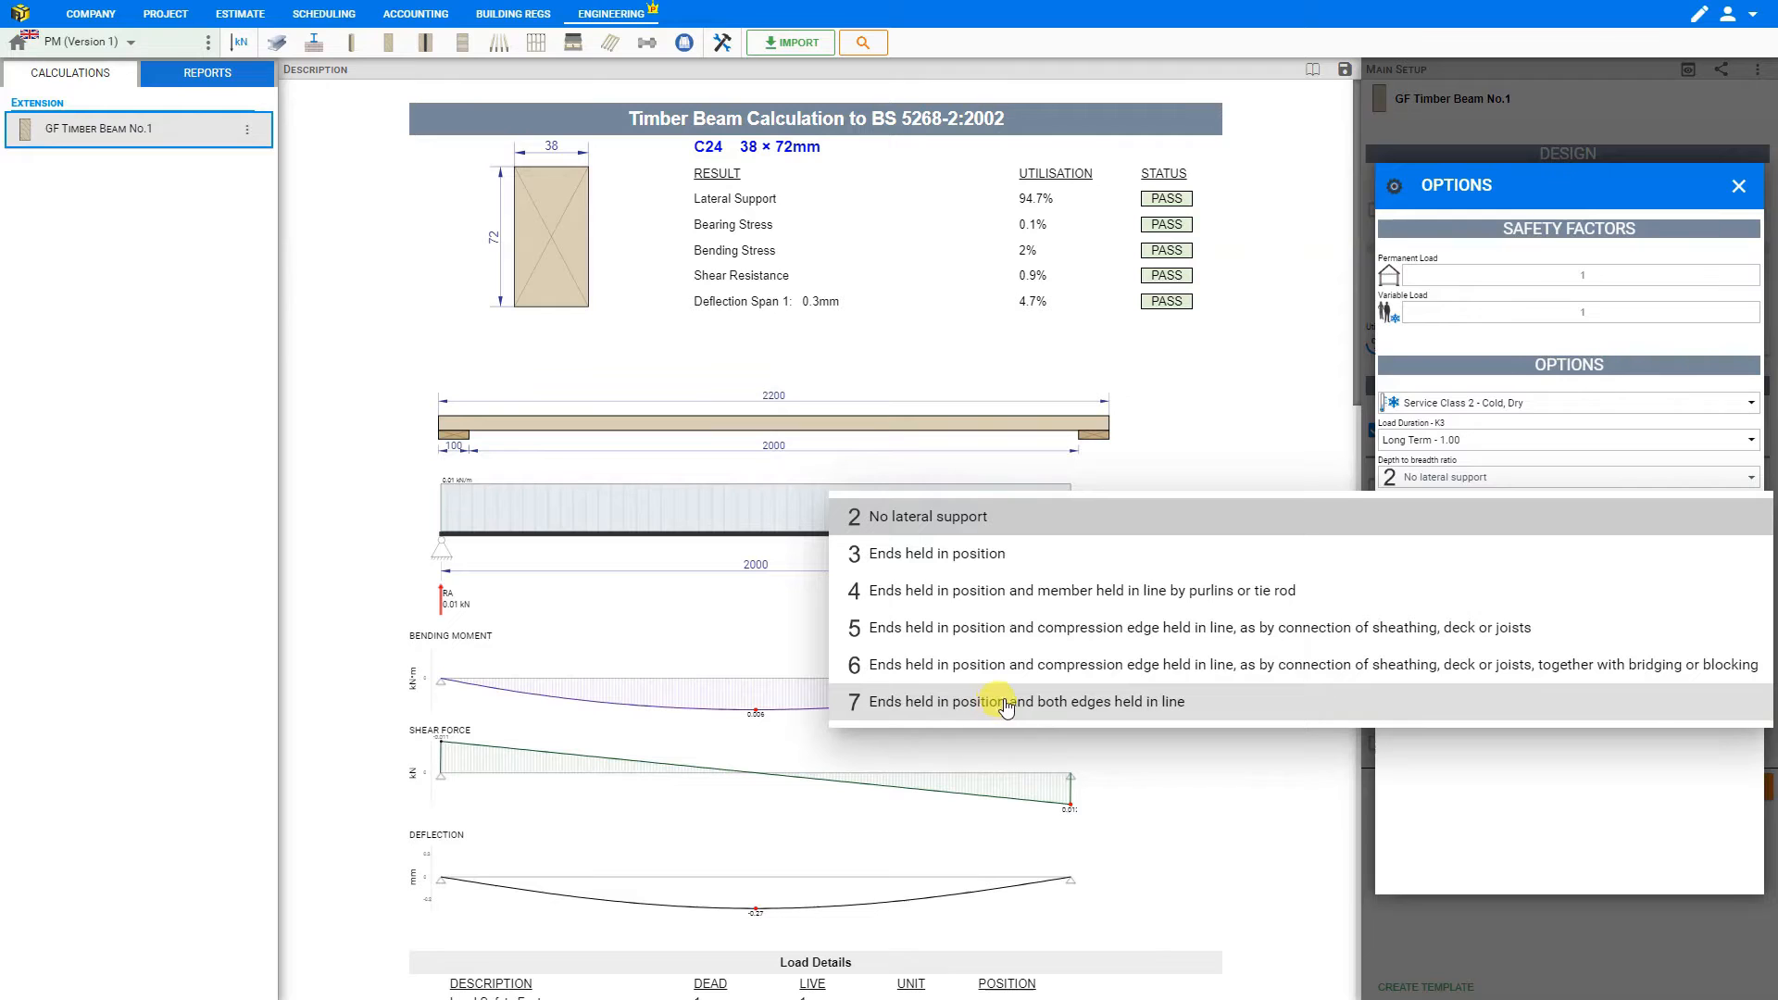
click(1143, 714)
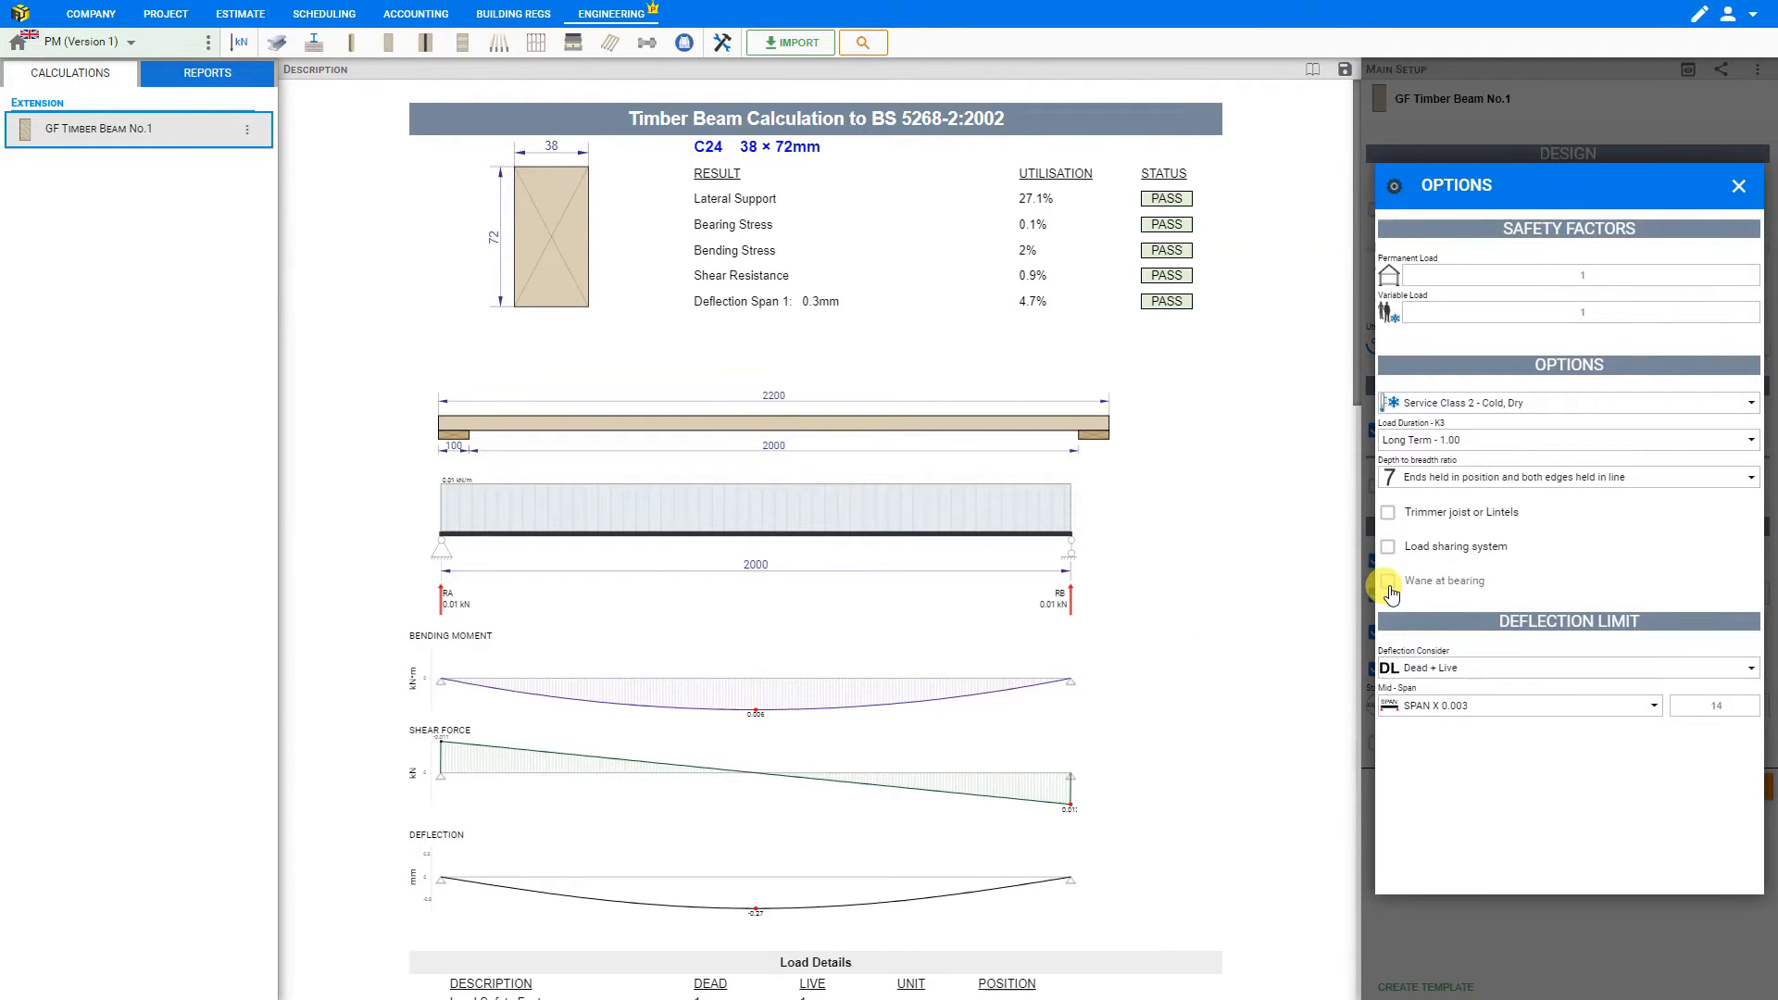
- Try the Trimmer joist or Lintels option, check the load sharing factor in the calculation, and switch the option off again
click(1388, 515)
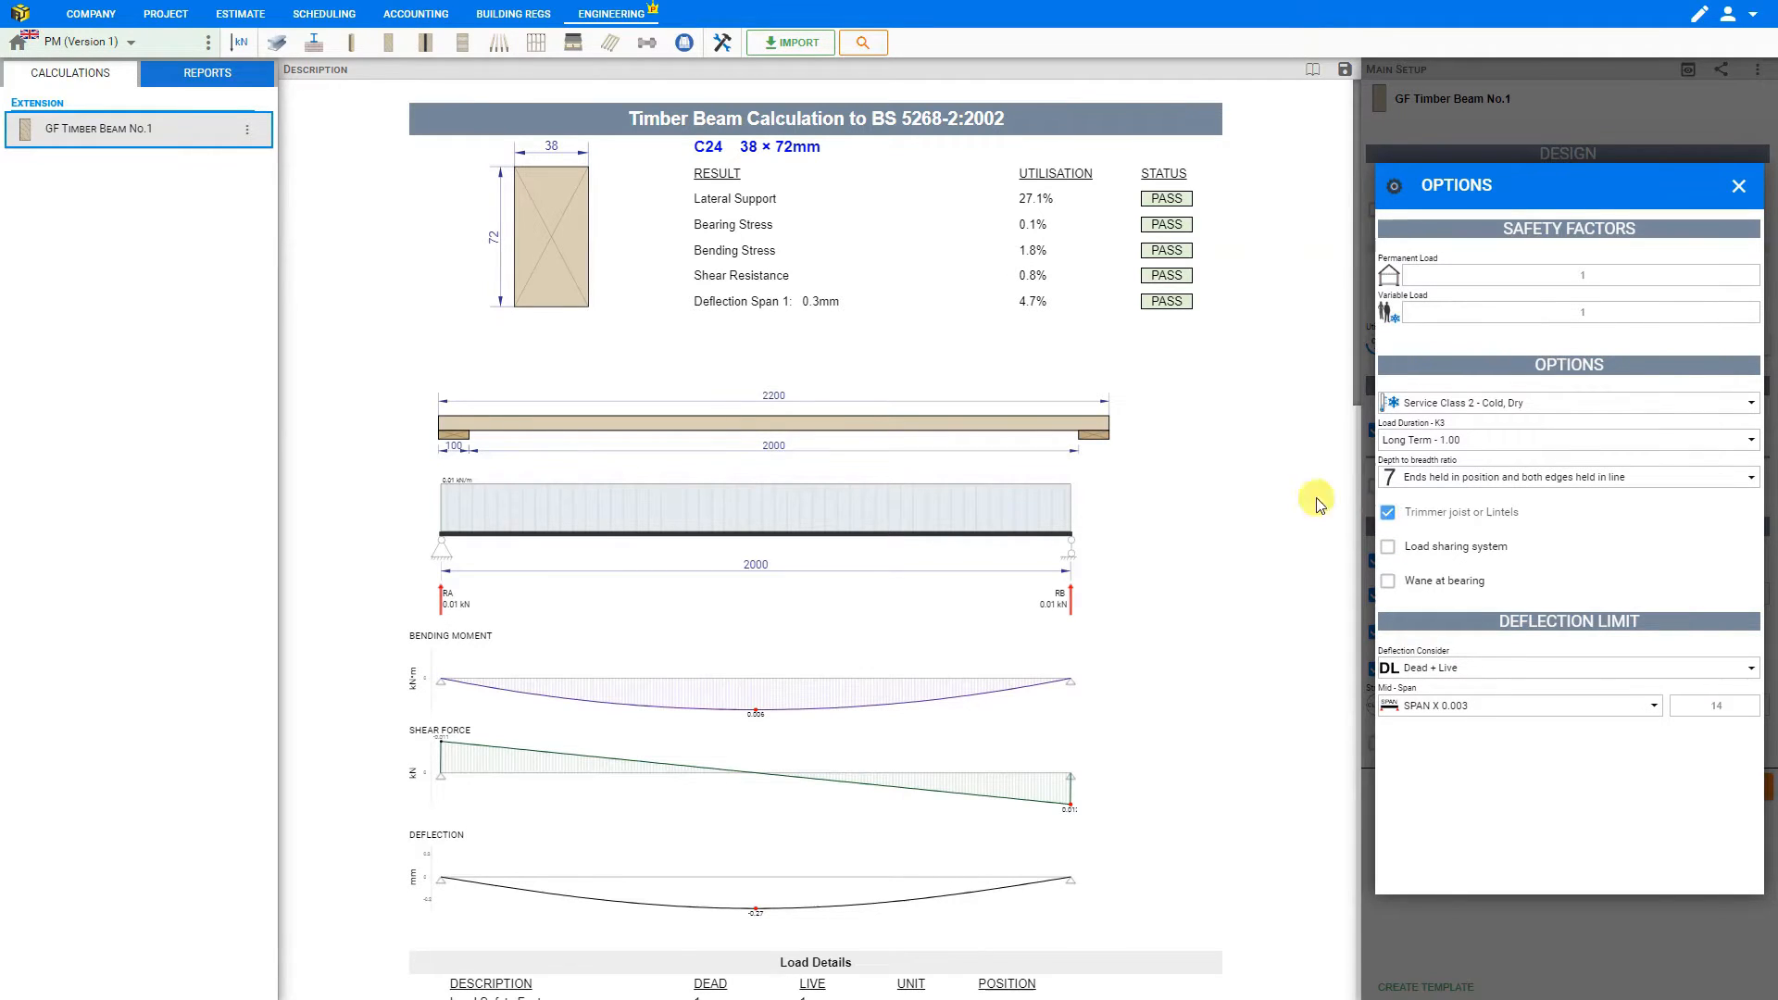
scroll(830, 398, down, 10)
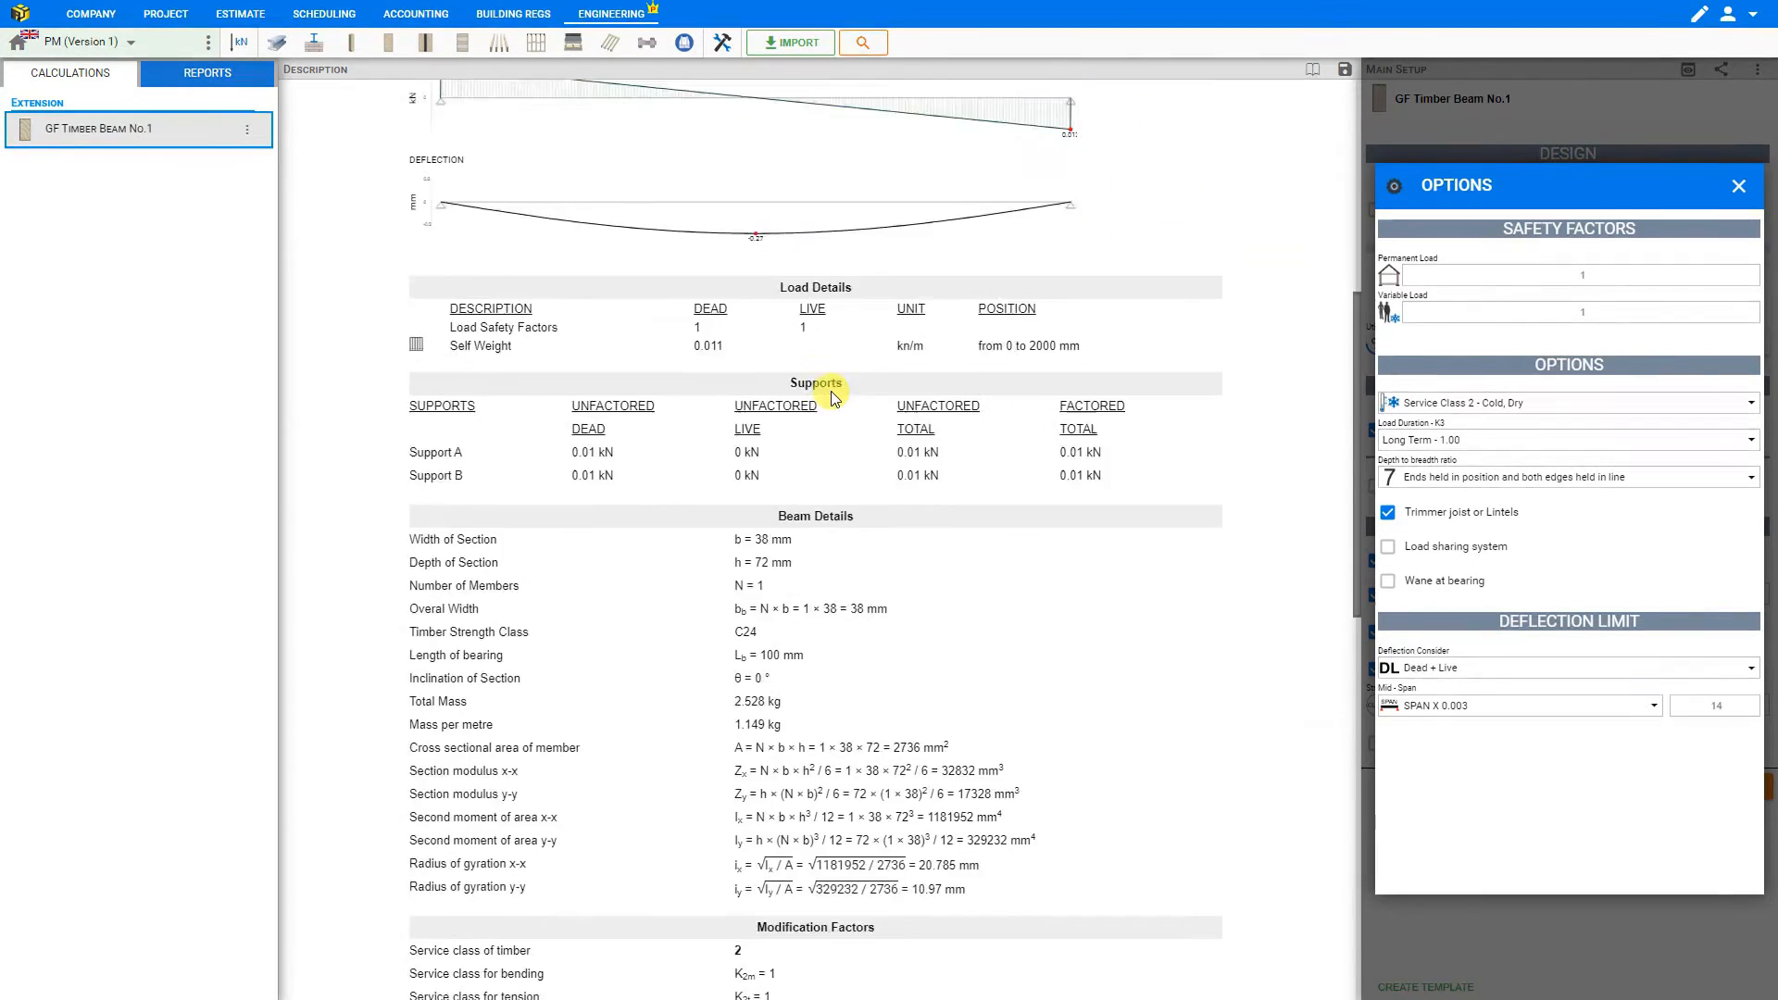
scroll(831, 397, down, 4)
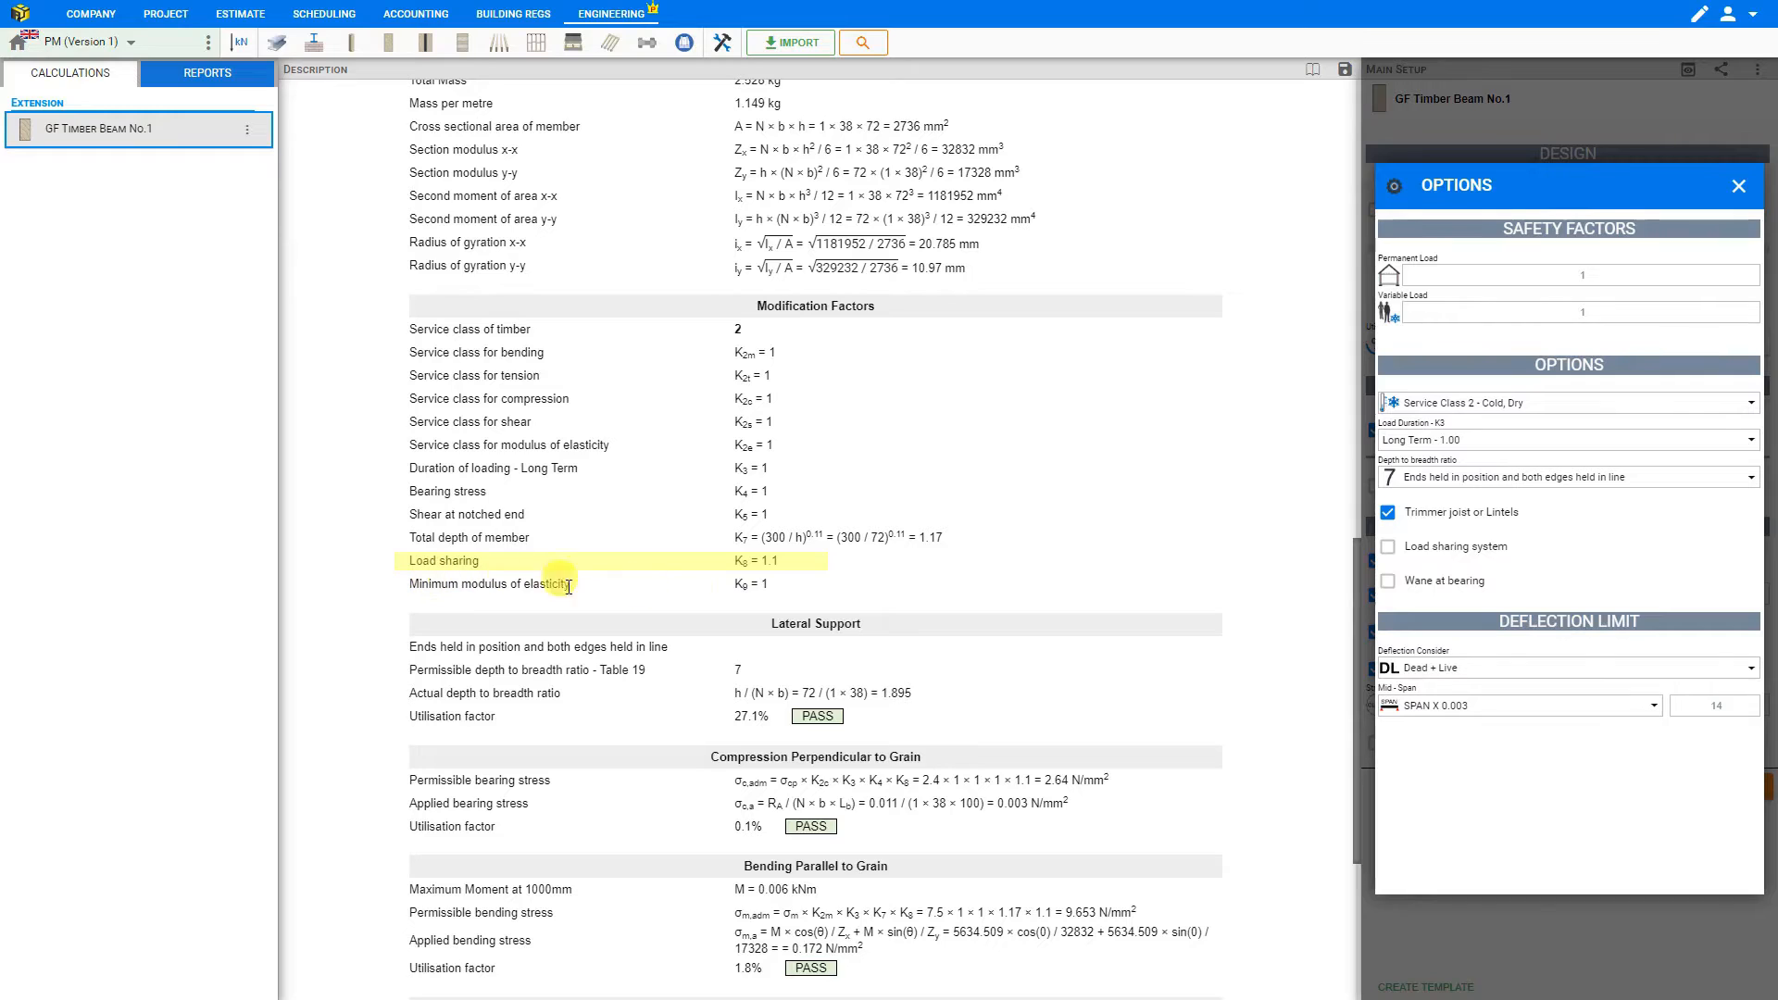
click(1387, 513)
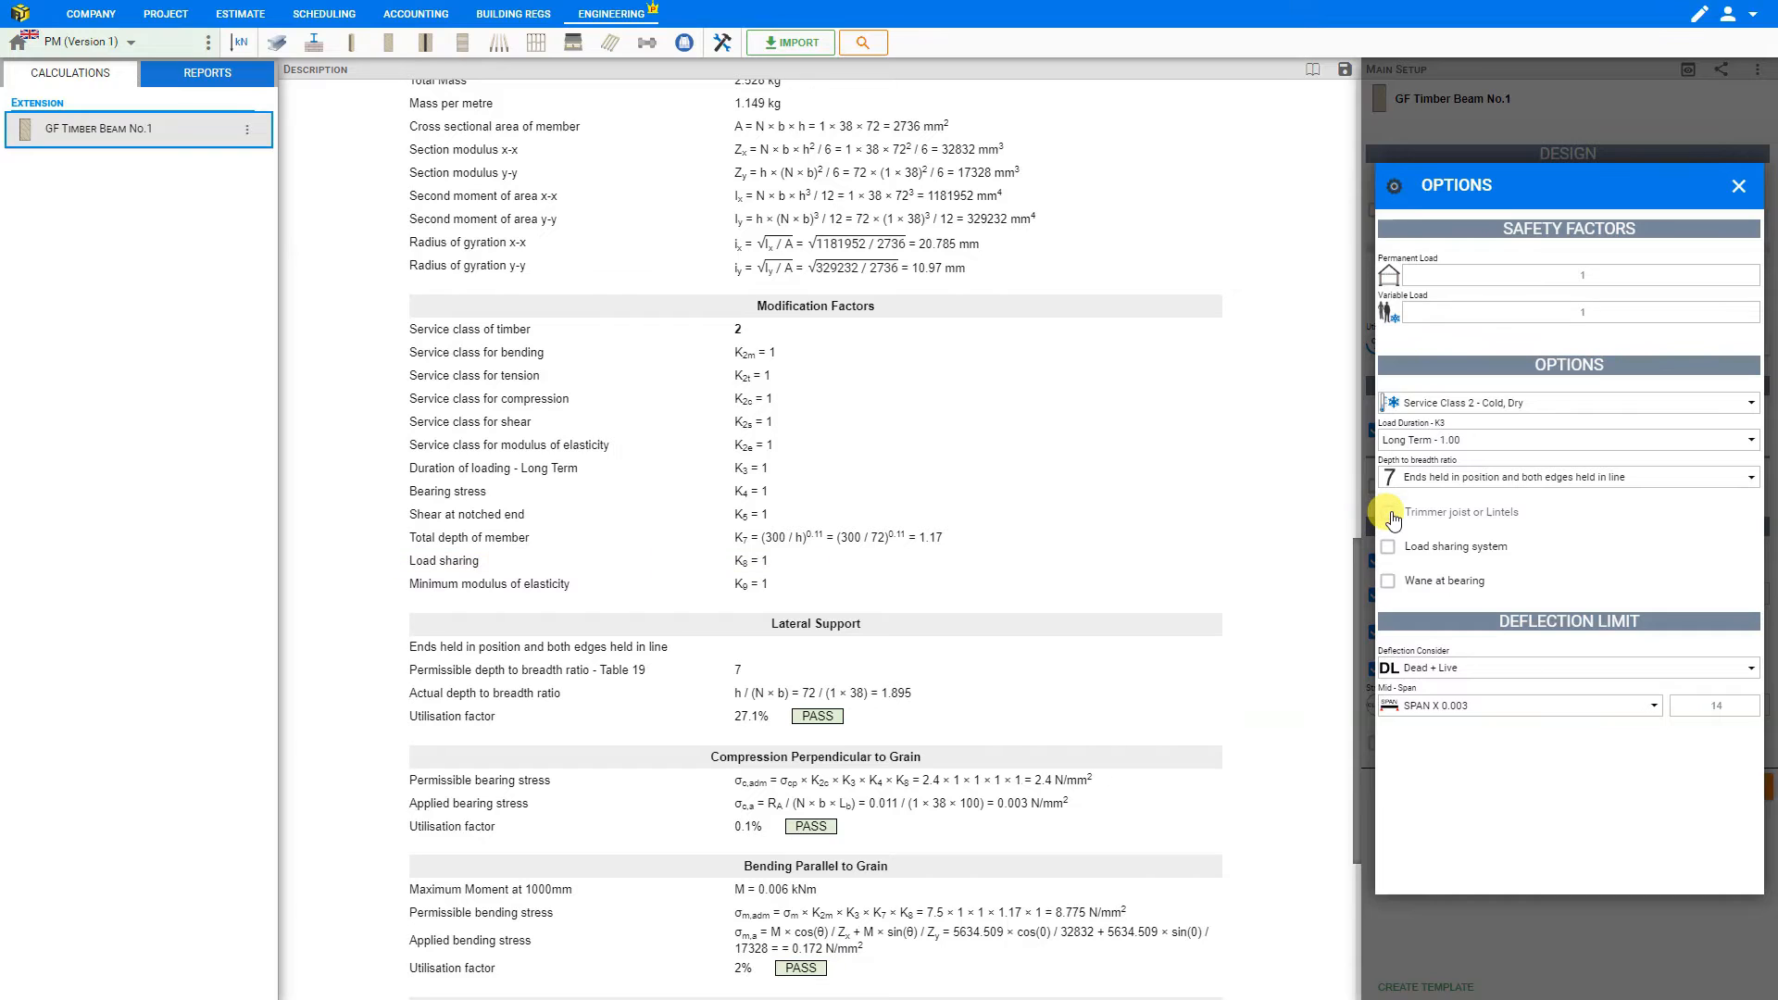
- Try the Load sharing system and Wane at bearing options one after the other, switching each off again
click(1399, 554)
click(1388, 554)
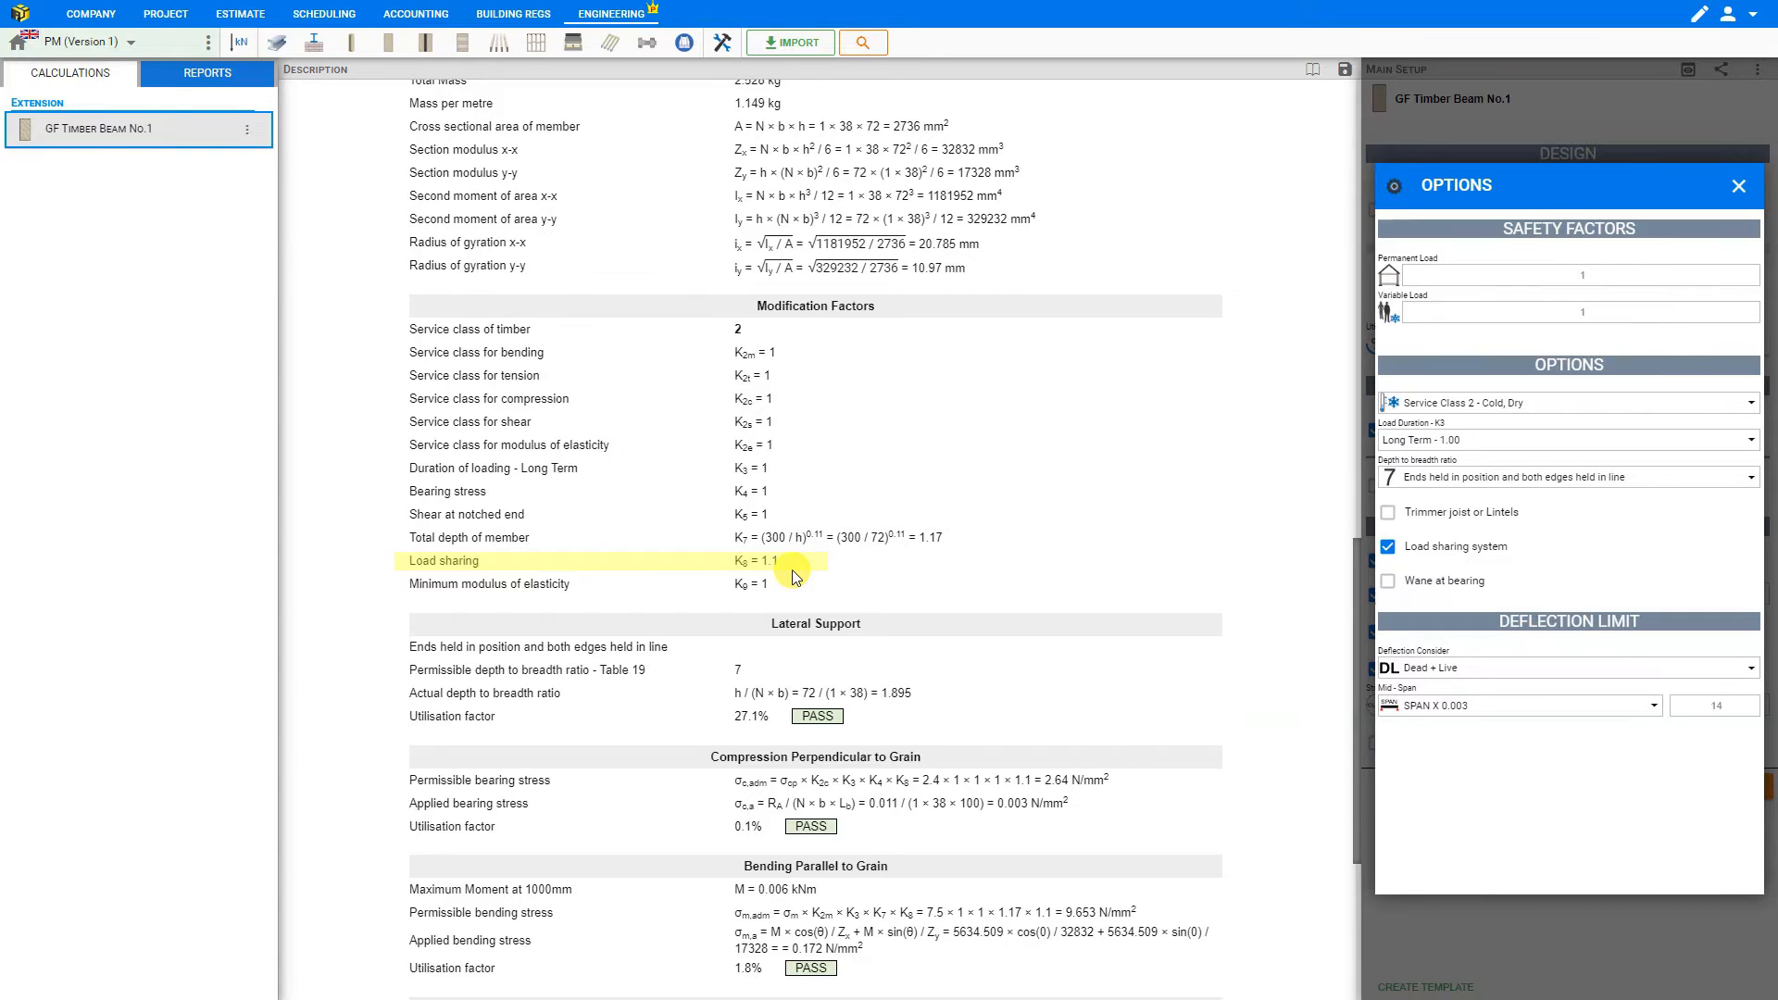
click(1389, 548)
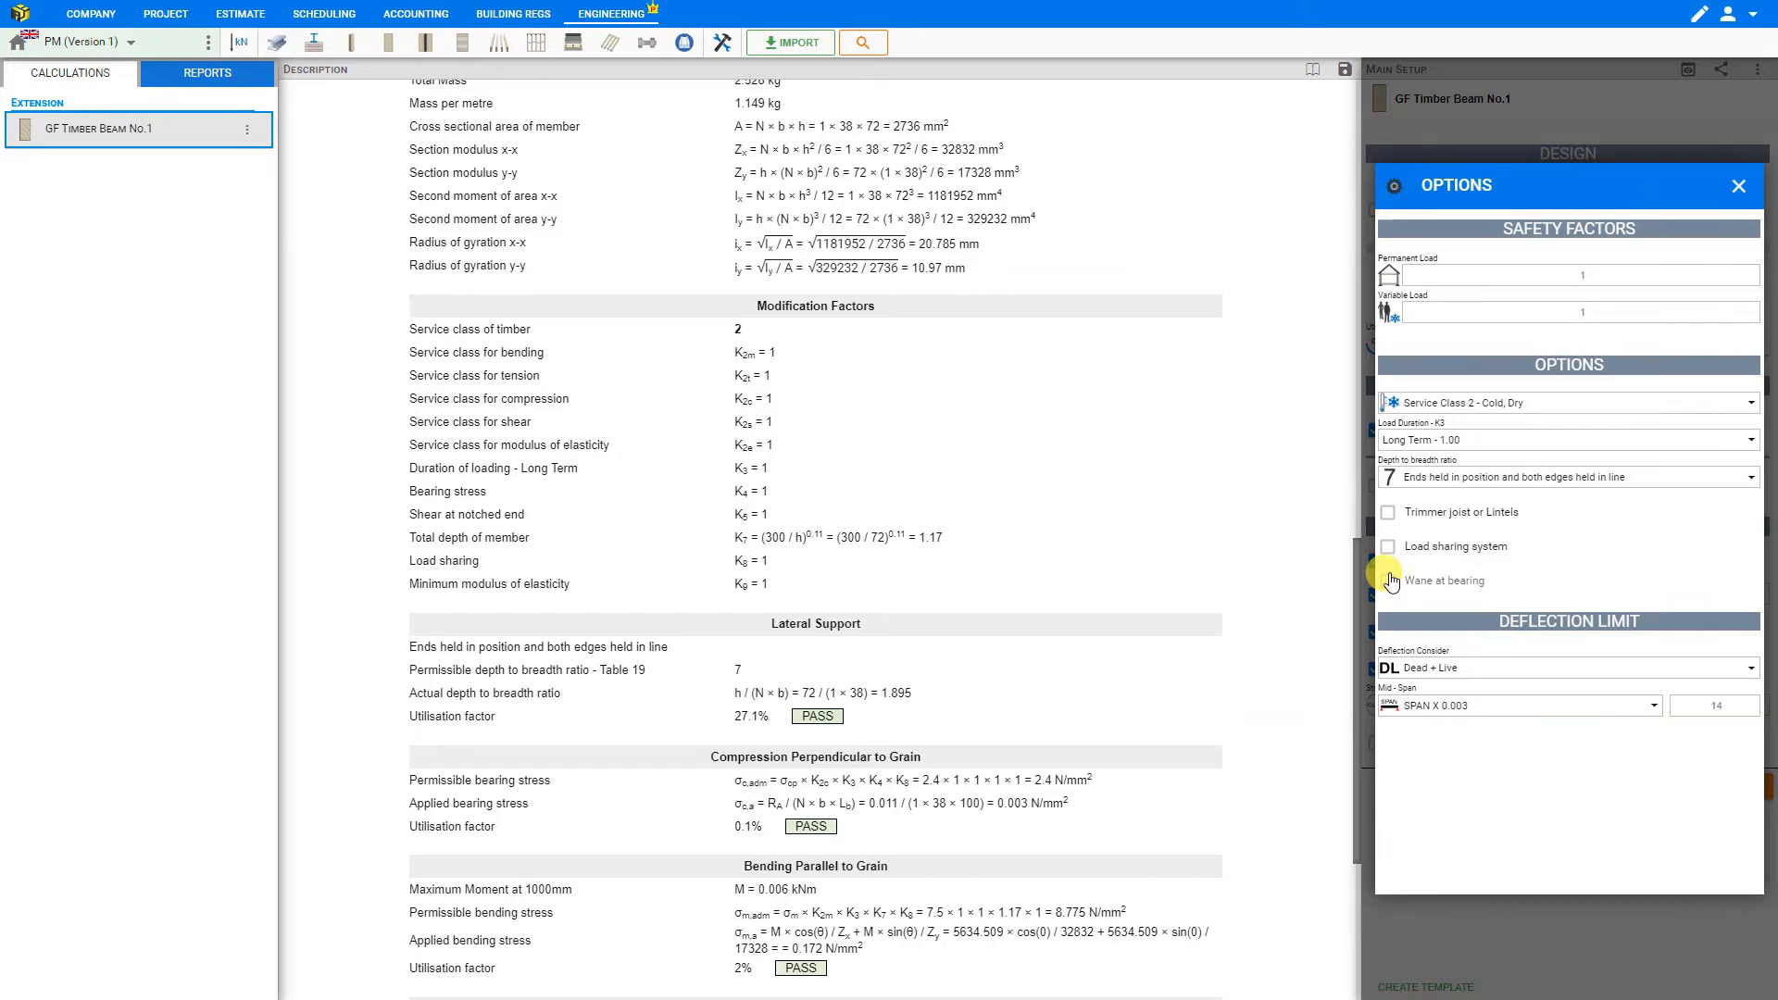
click(1388, 581)
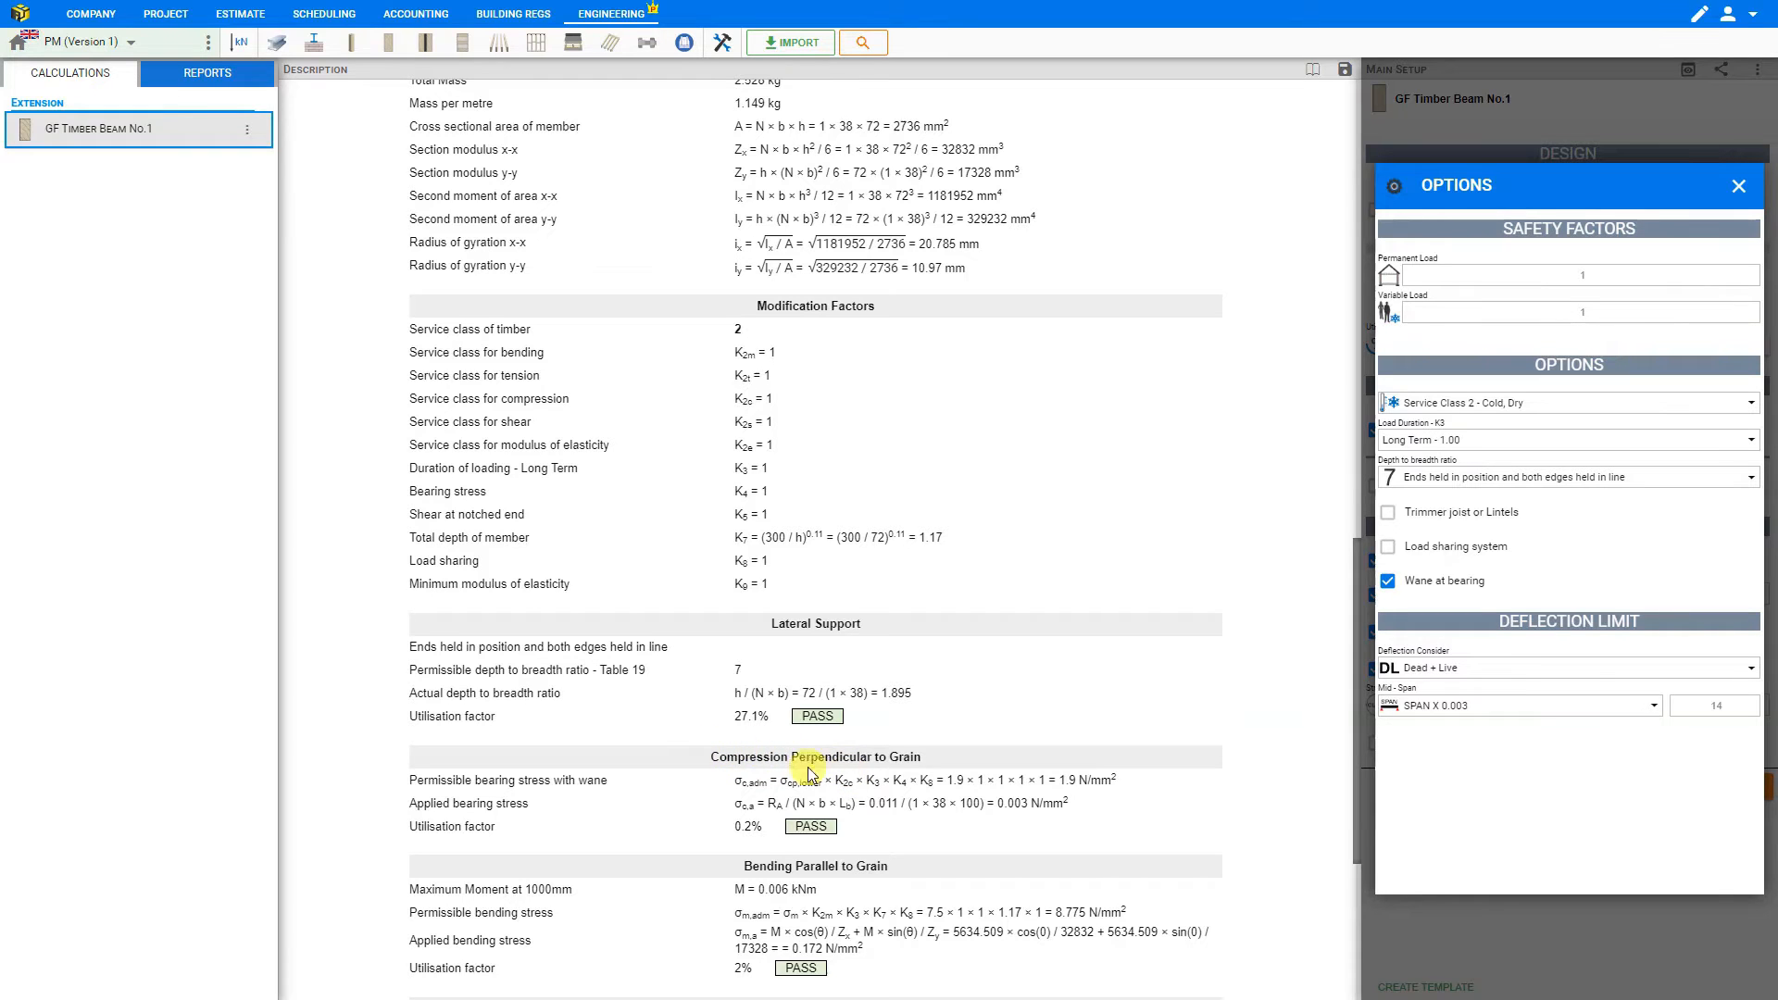
click(1390, 583)
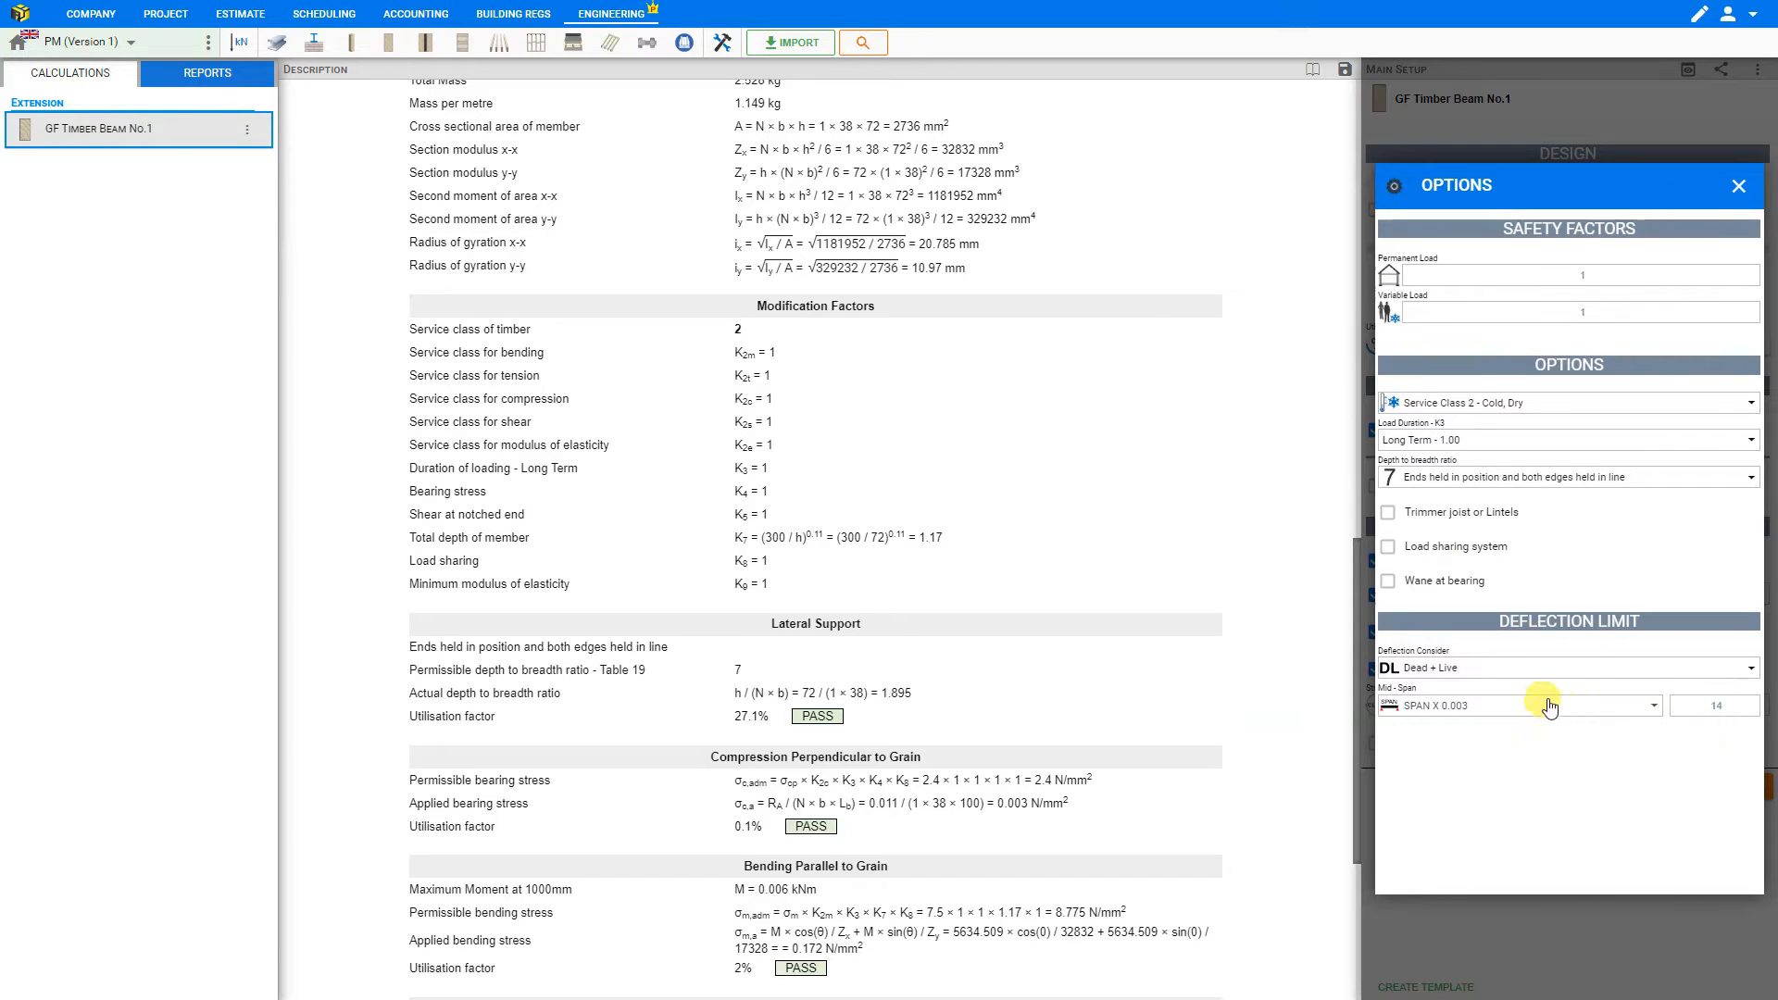
- Try SPAN X 0.002 as the mid-span deflection limit, restore SPAN X 0.003, and close the design options
click(1482, 706)
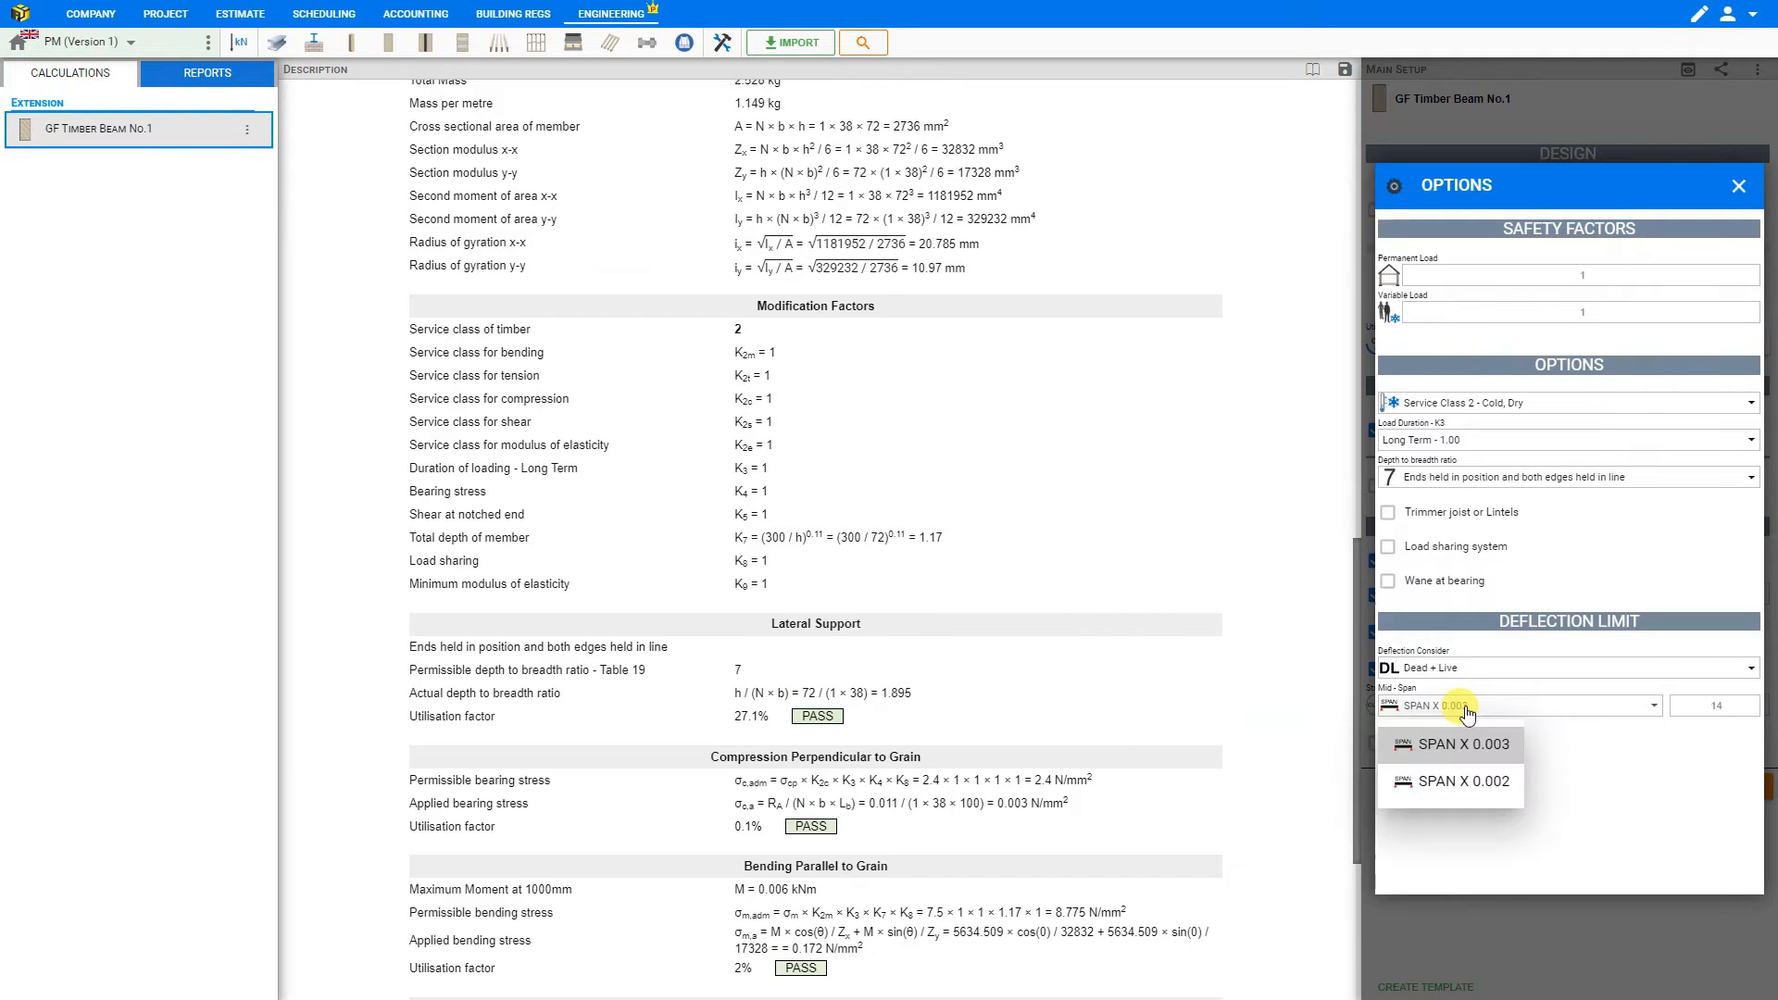
click(1472, 784)
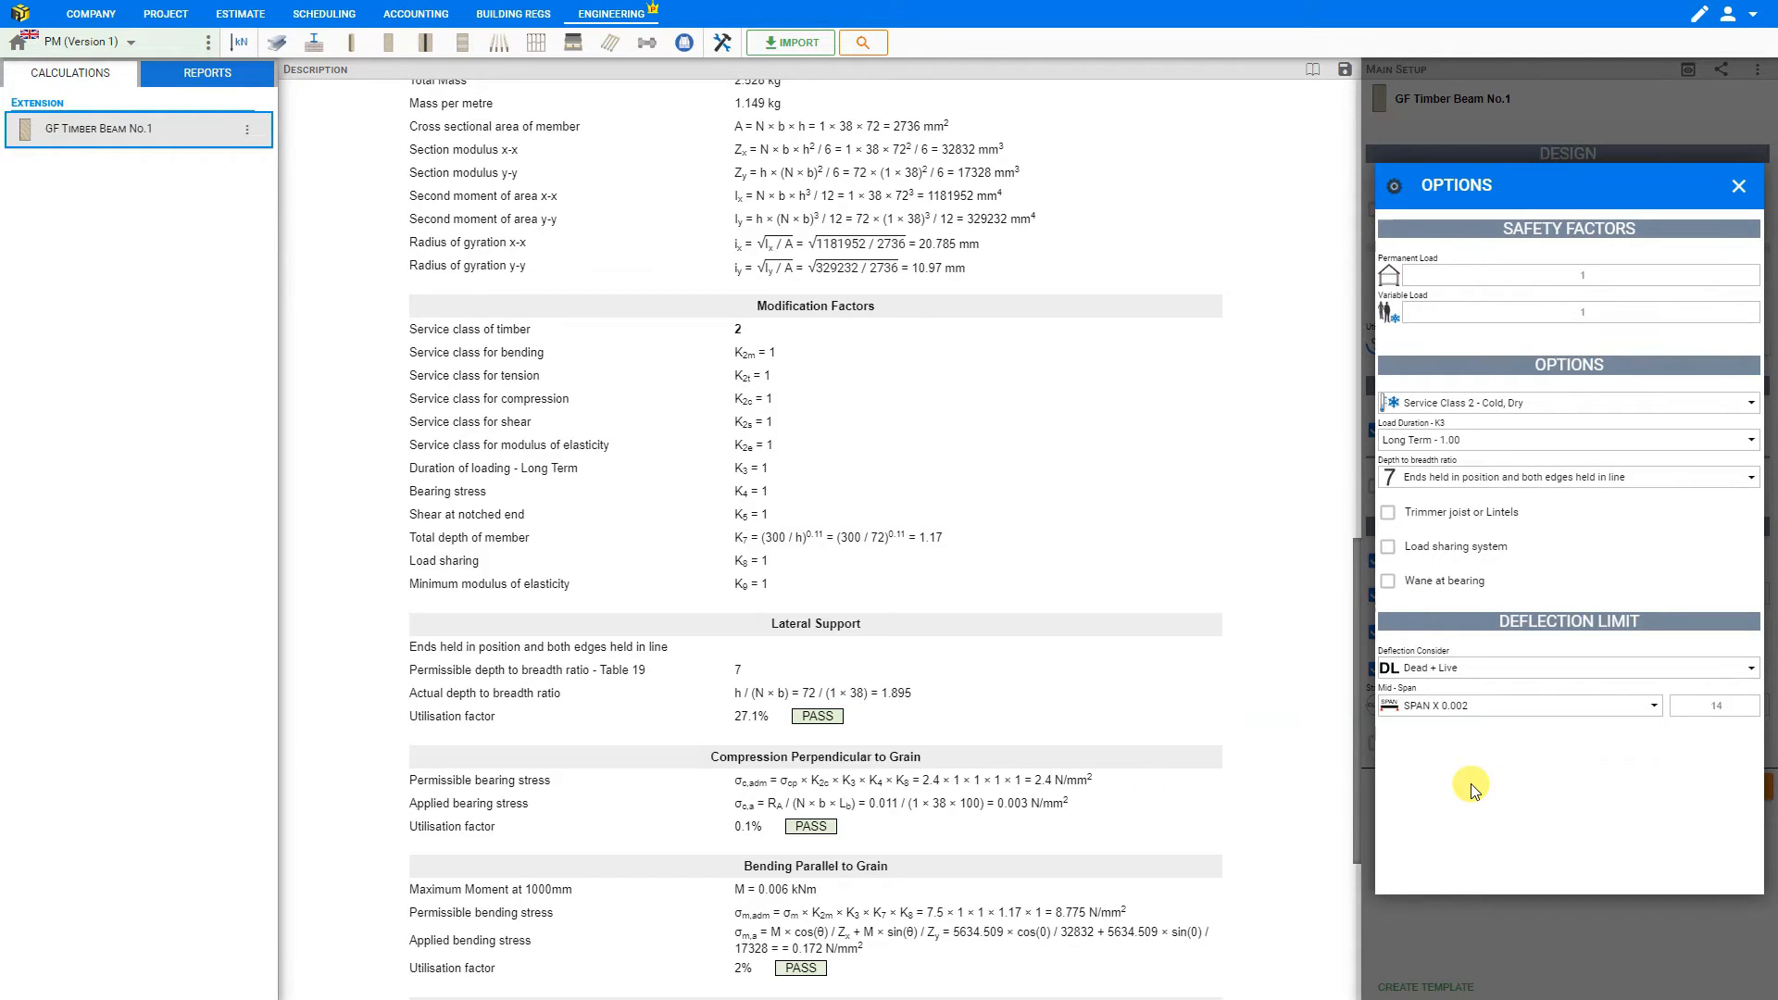
click(1479, 716)
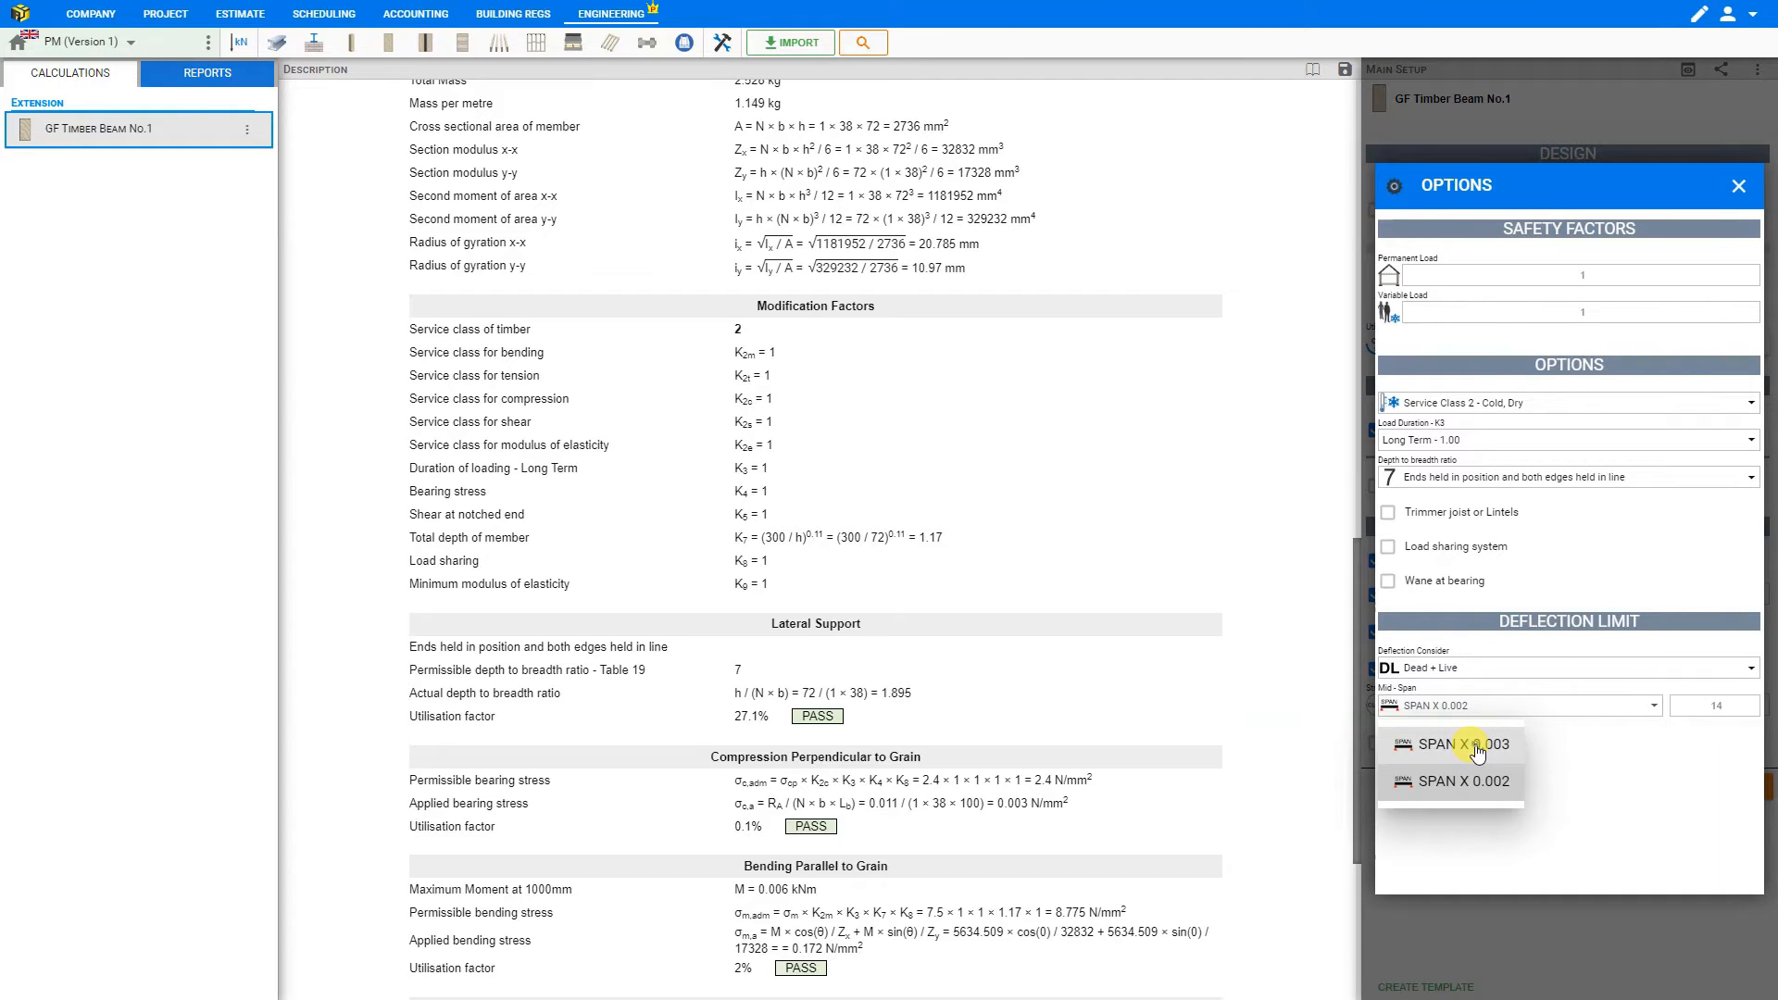
click(1477, 751)
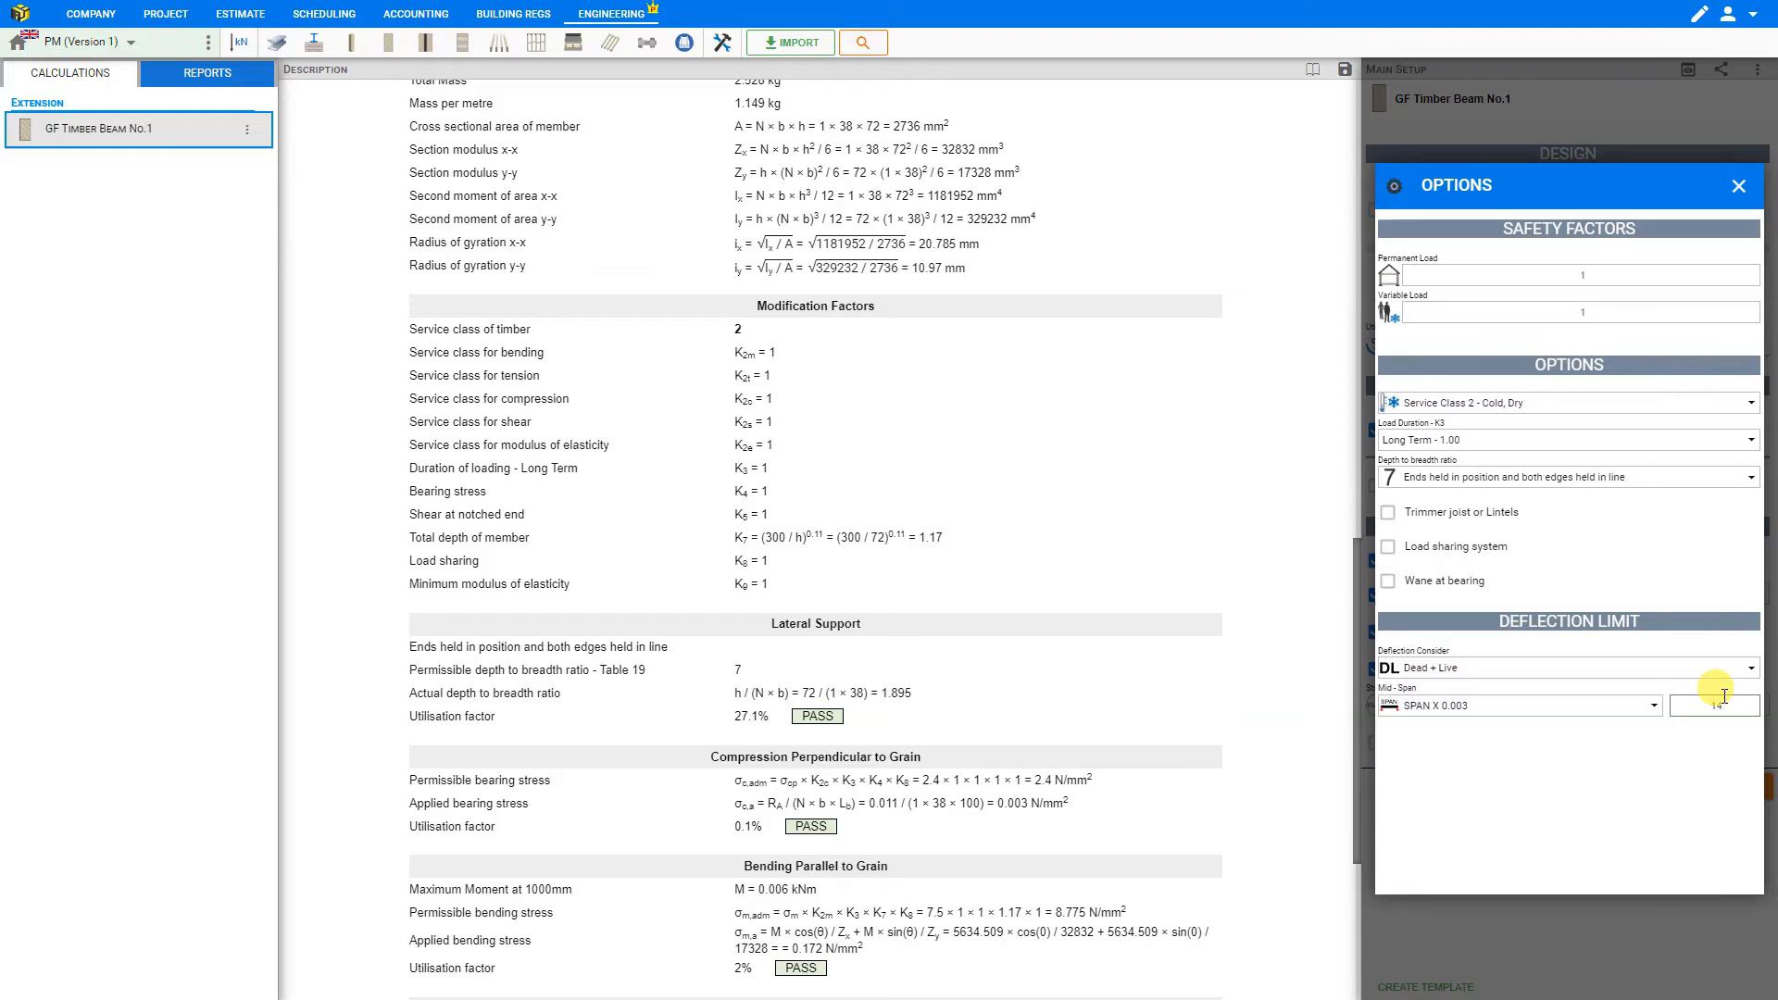
click(1740, 188)
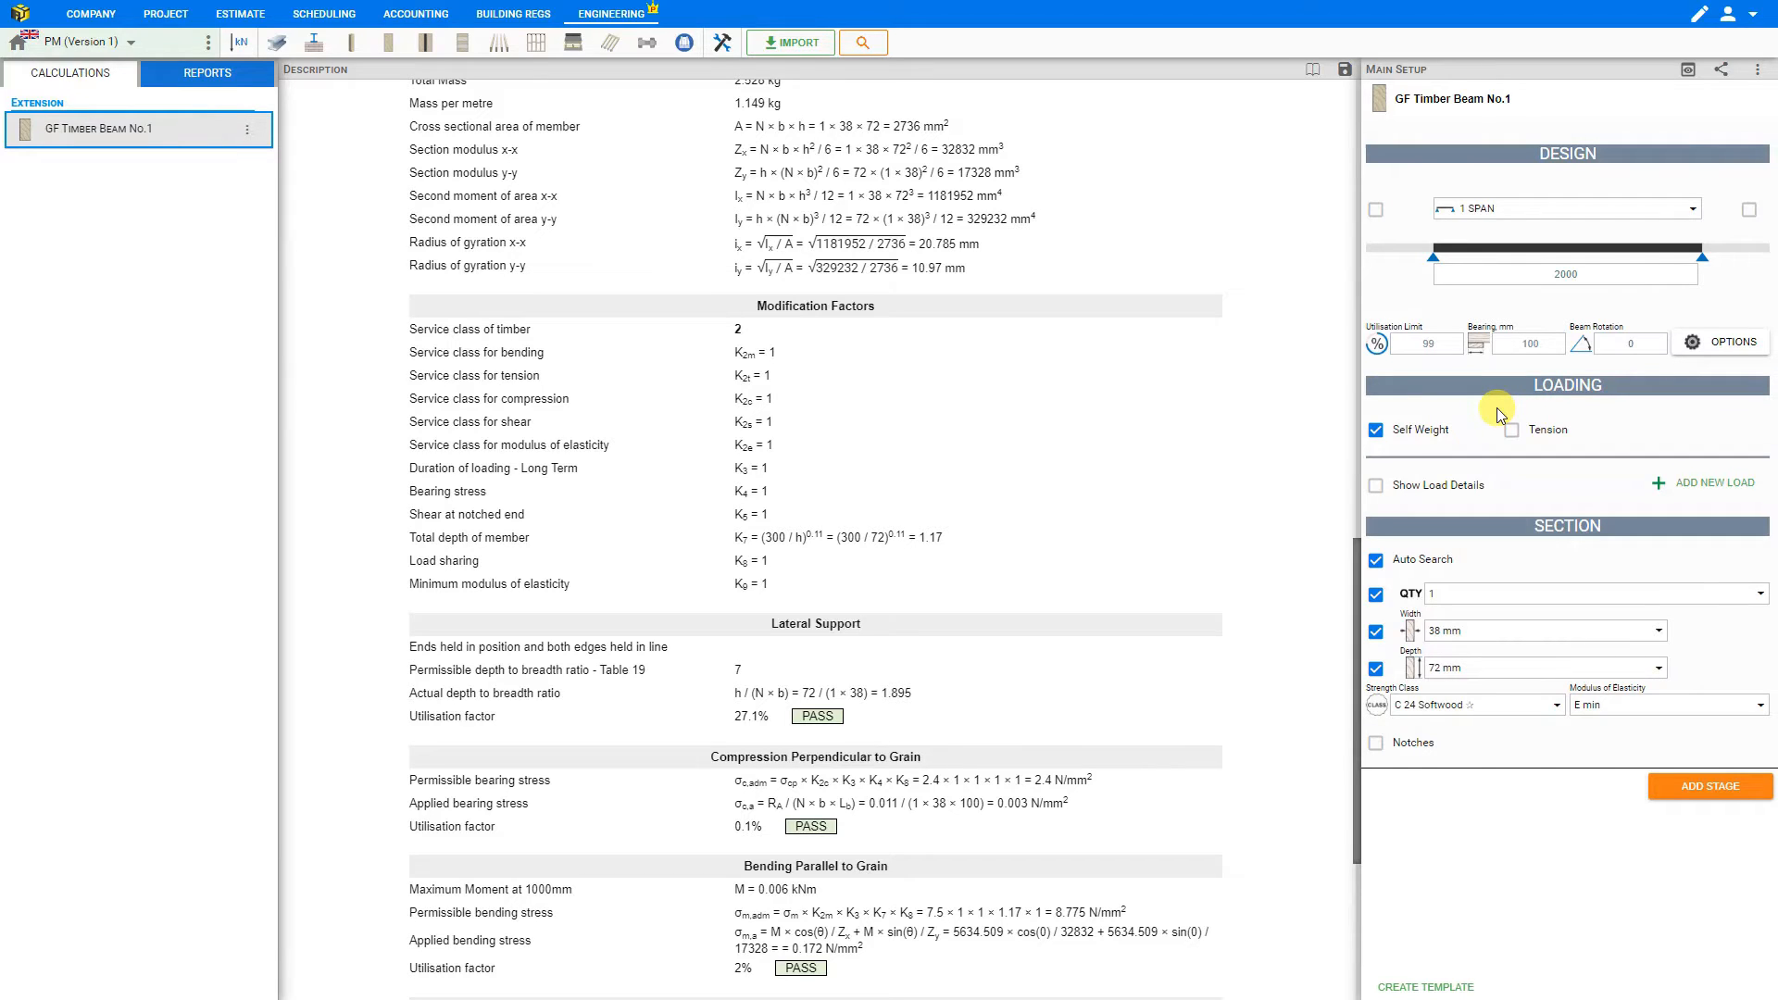
- Switch the Self Weight loading off and on again, comparing the results and load diagram in the calculation each time
click(1378, 431)
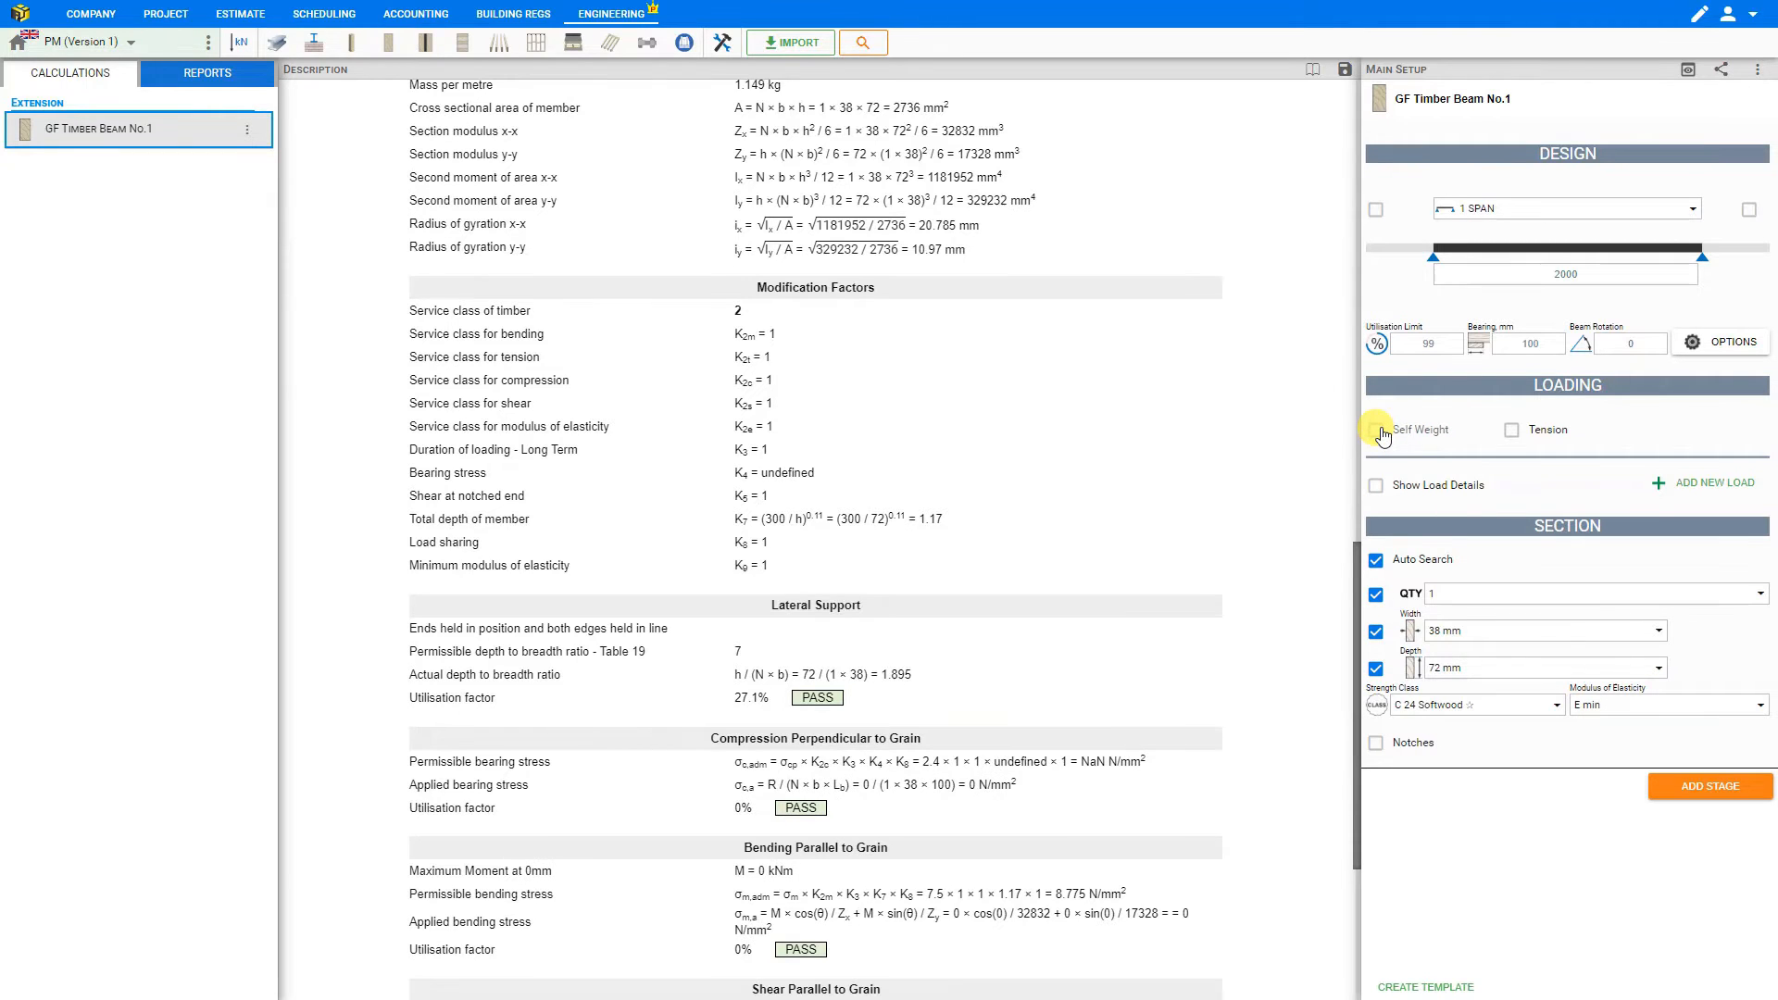
click(1377, 431)
scroll(1246, 412, up, 10)
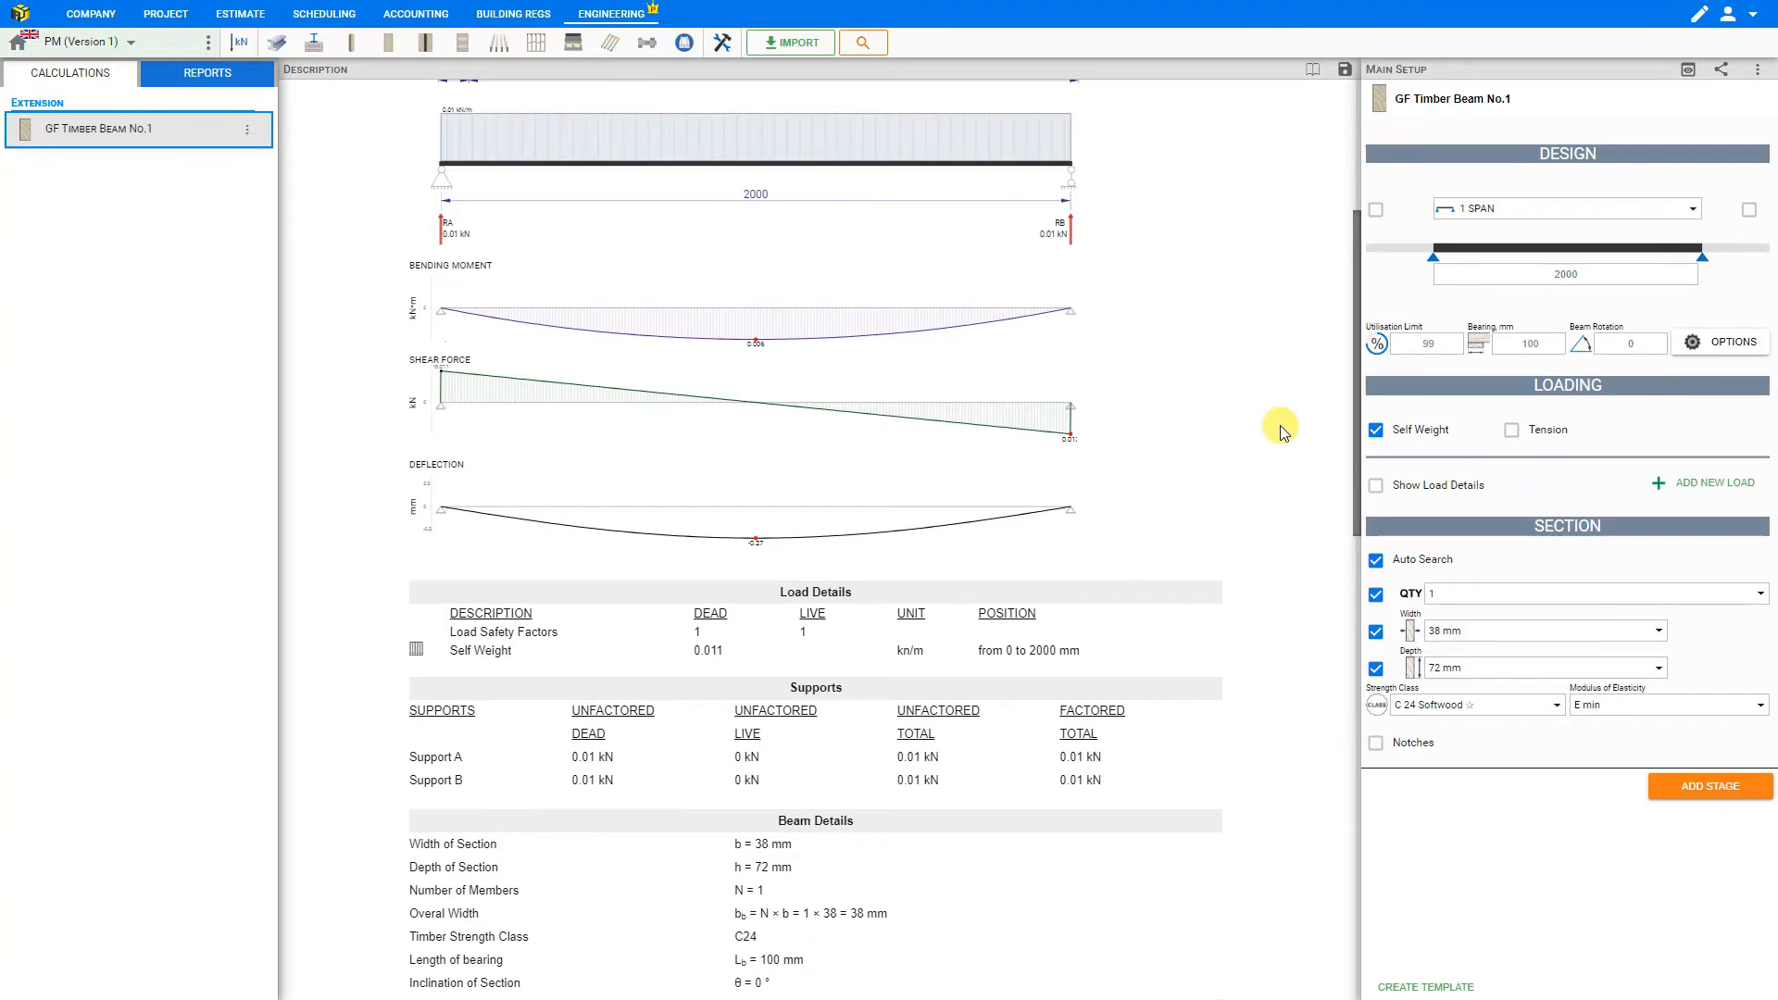
scroll(1242, 408, up, 5)
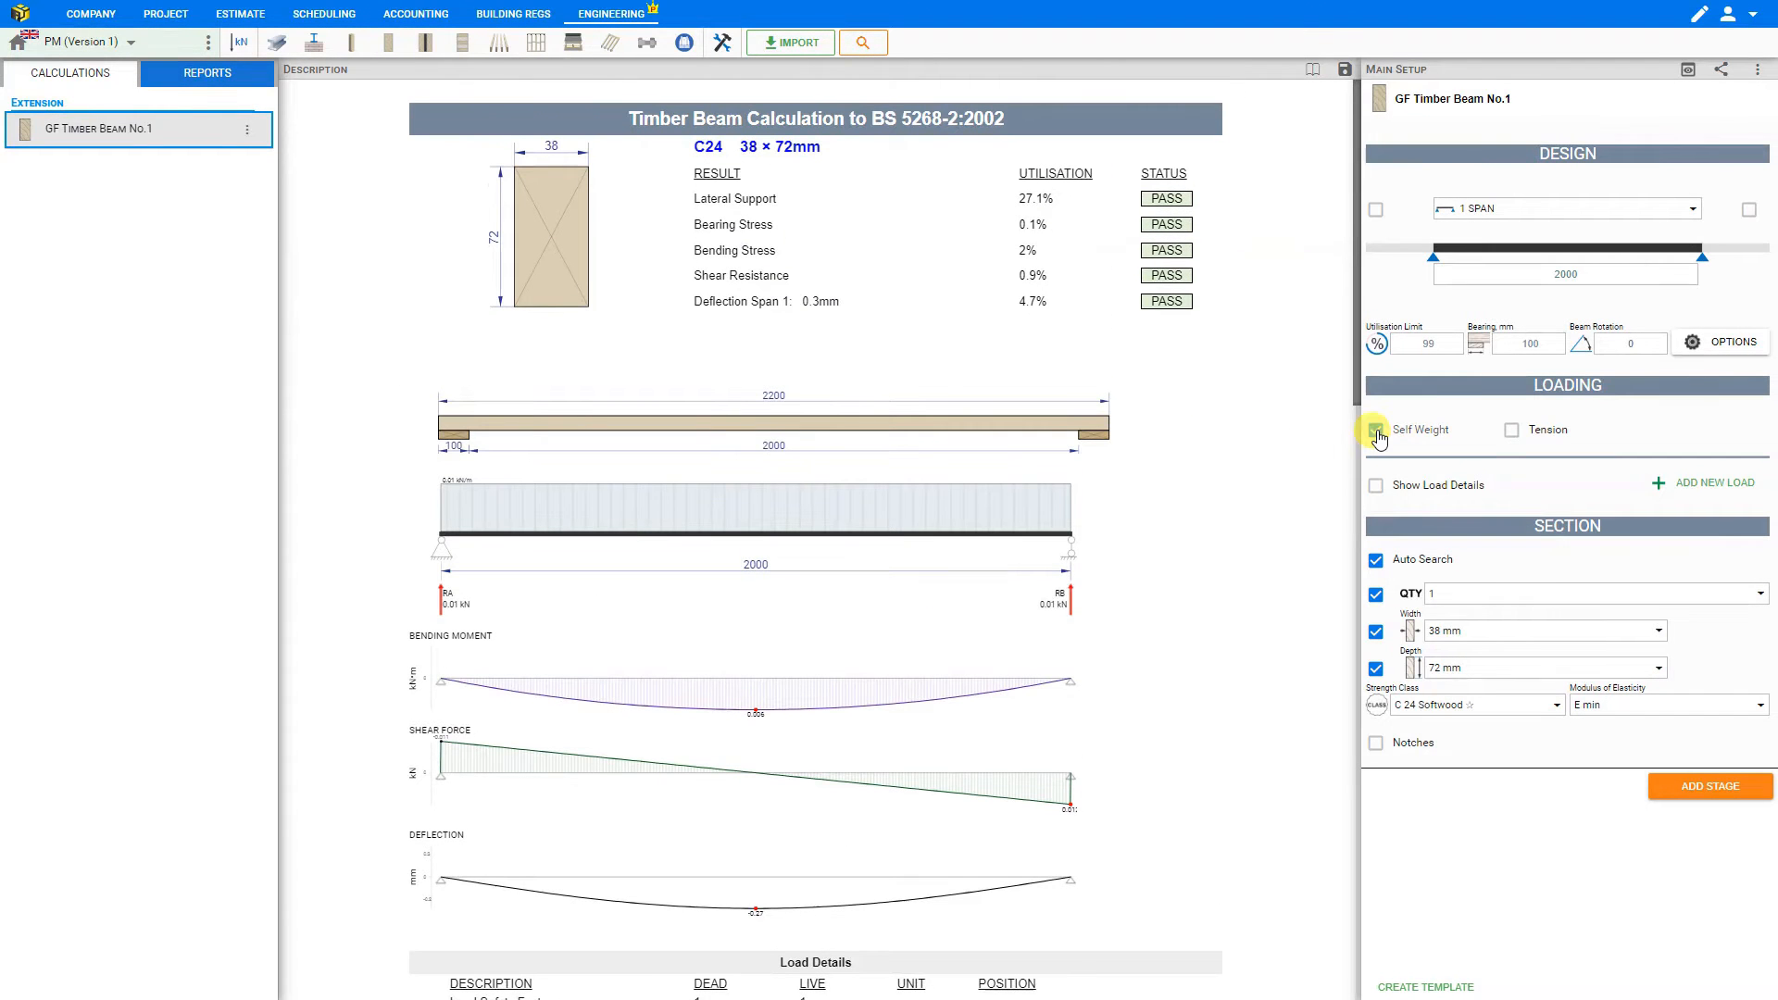
click(1377, 431)
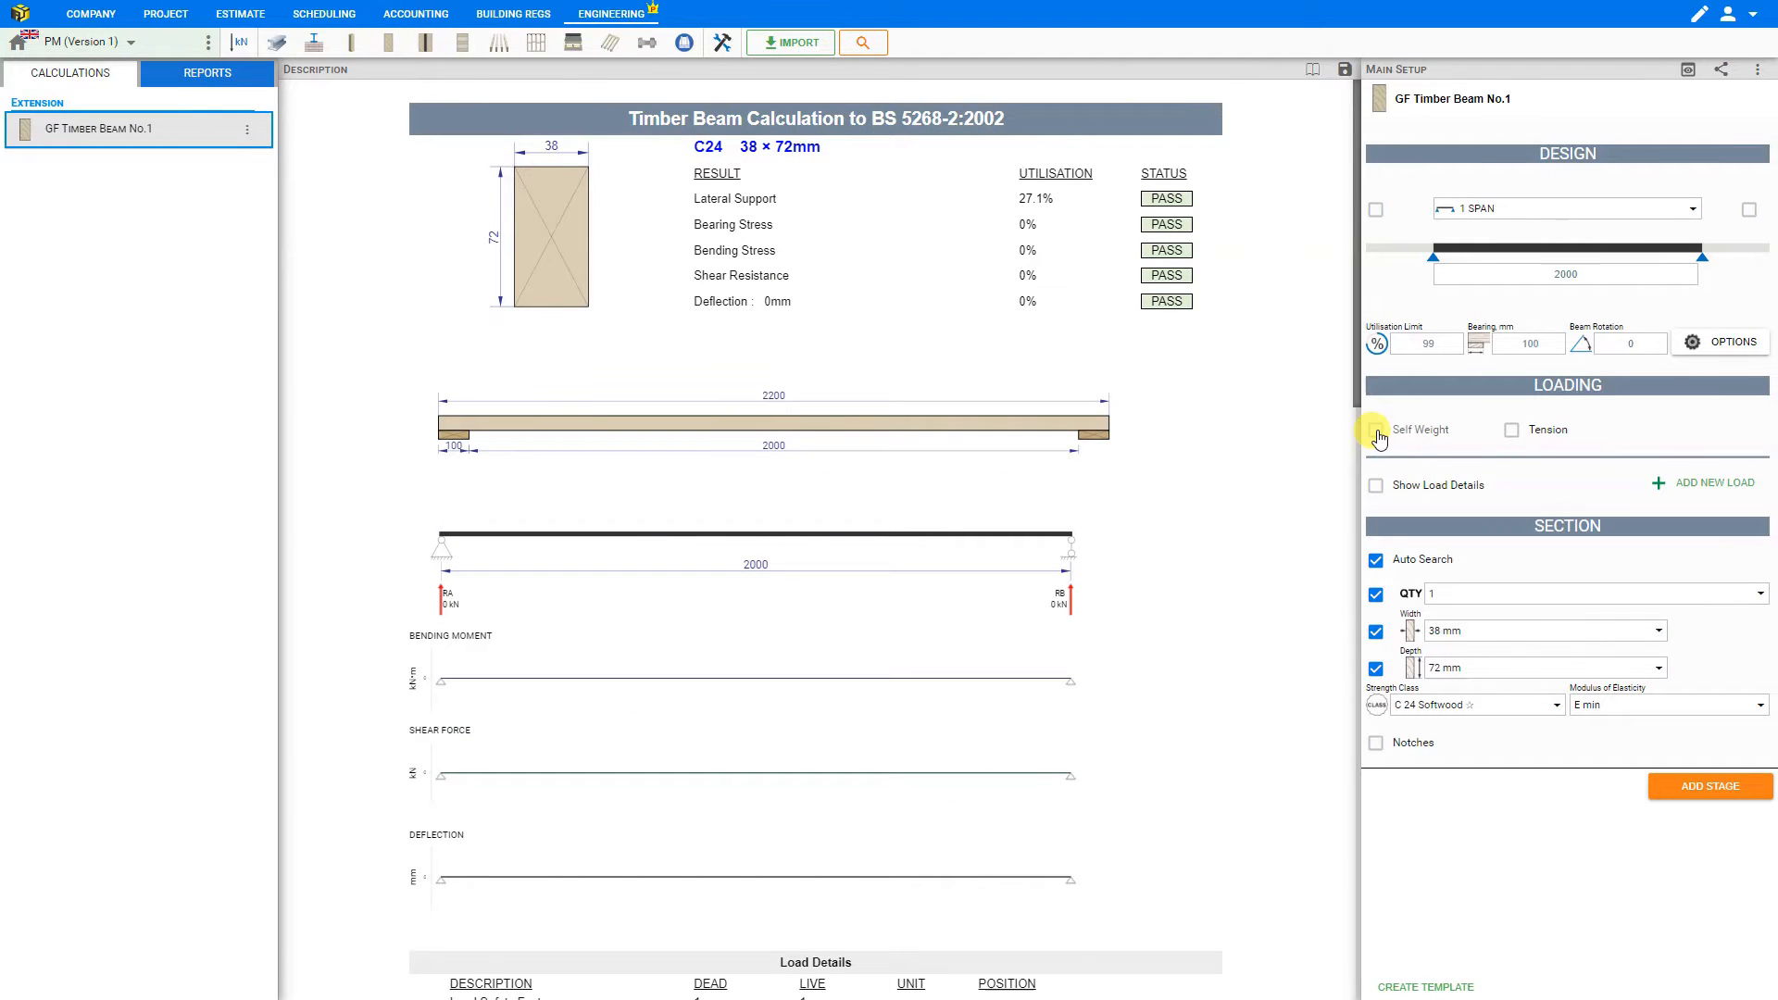
click(1377, 431)
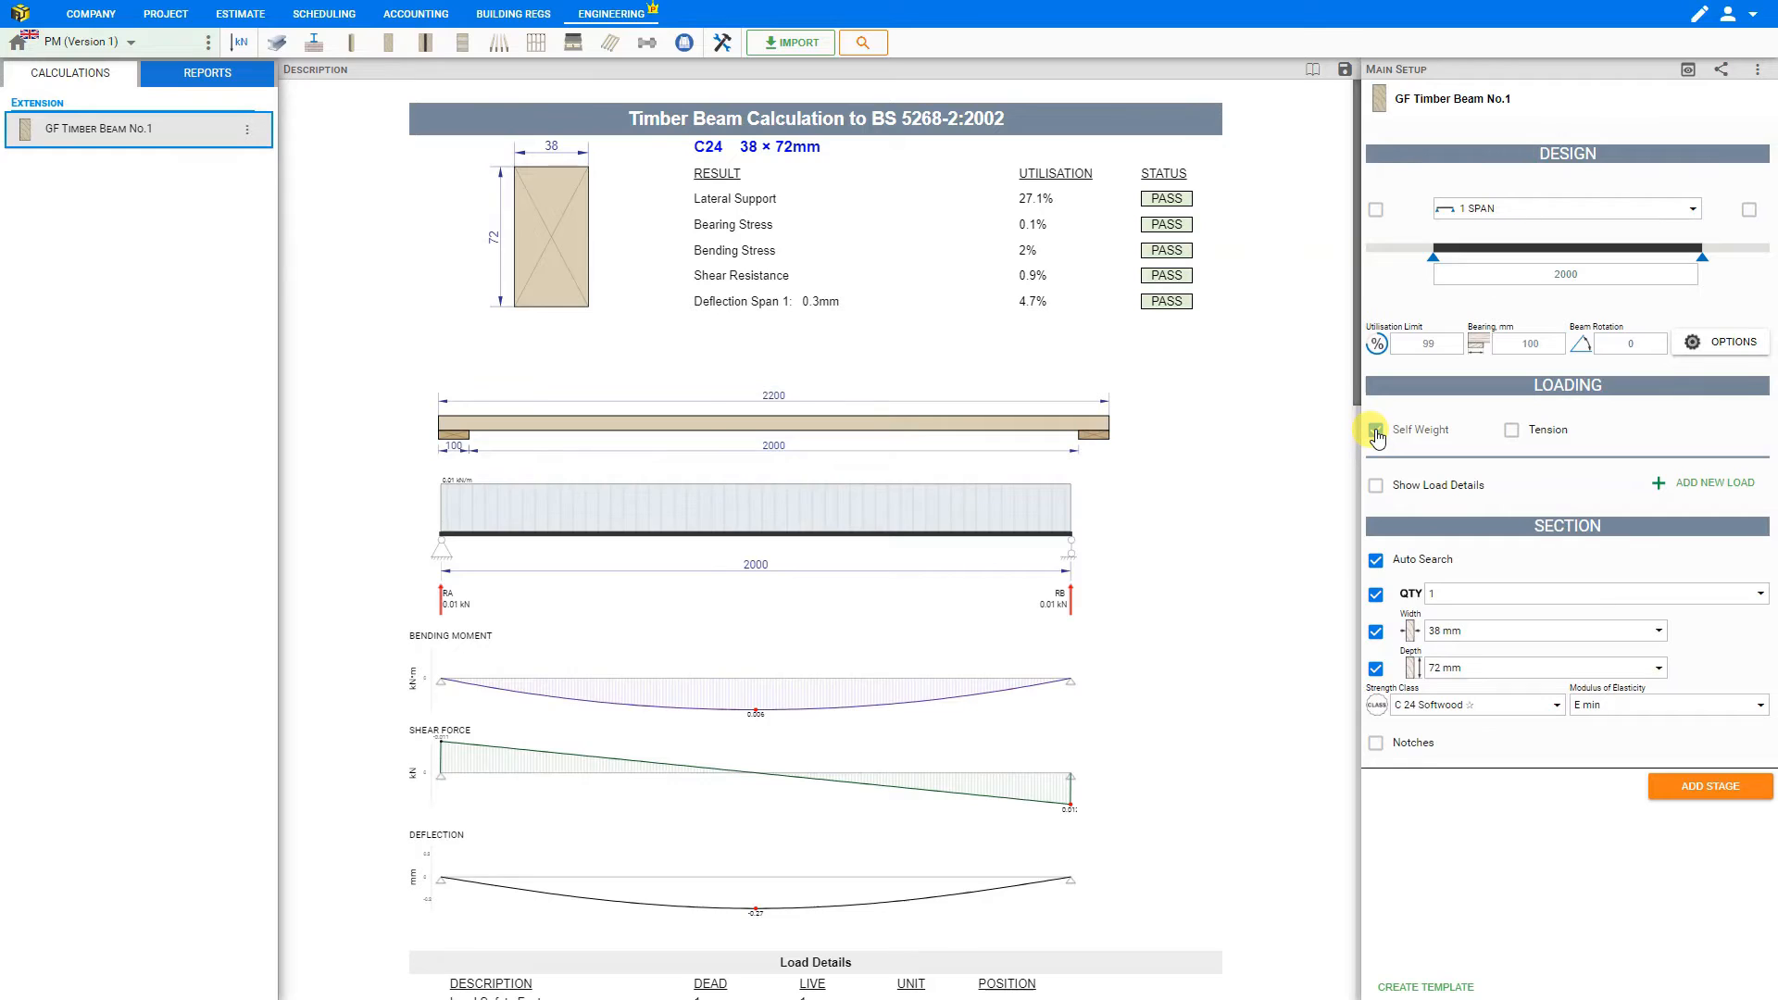
- Include a tension load on the beam and set it to 1 kN
click(1515, 431)
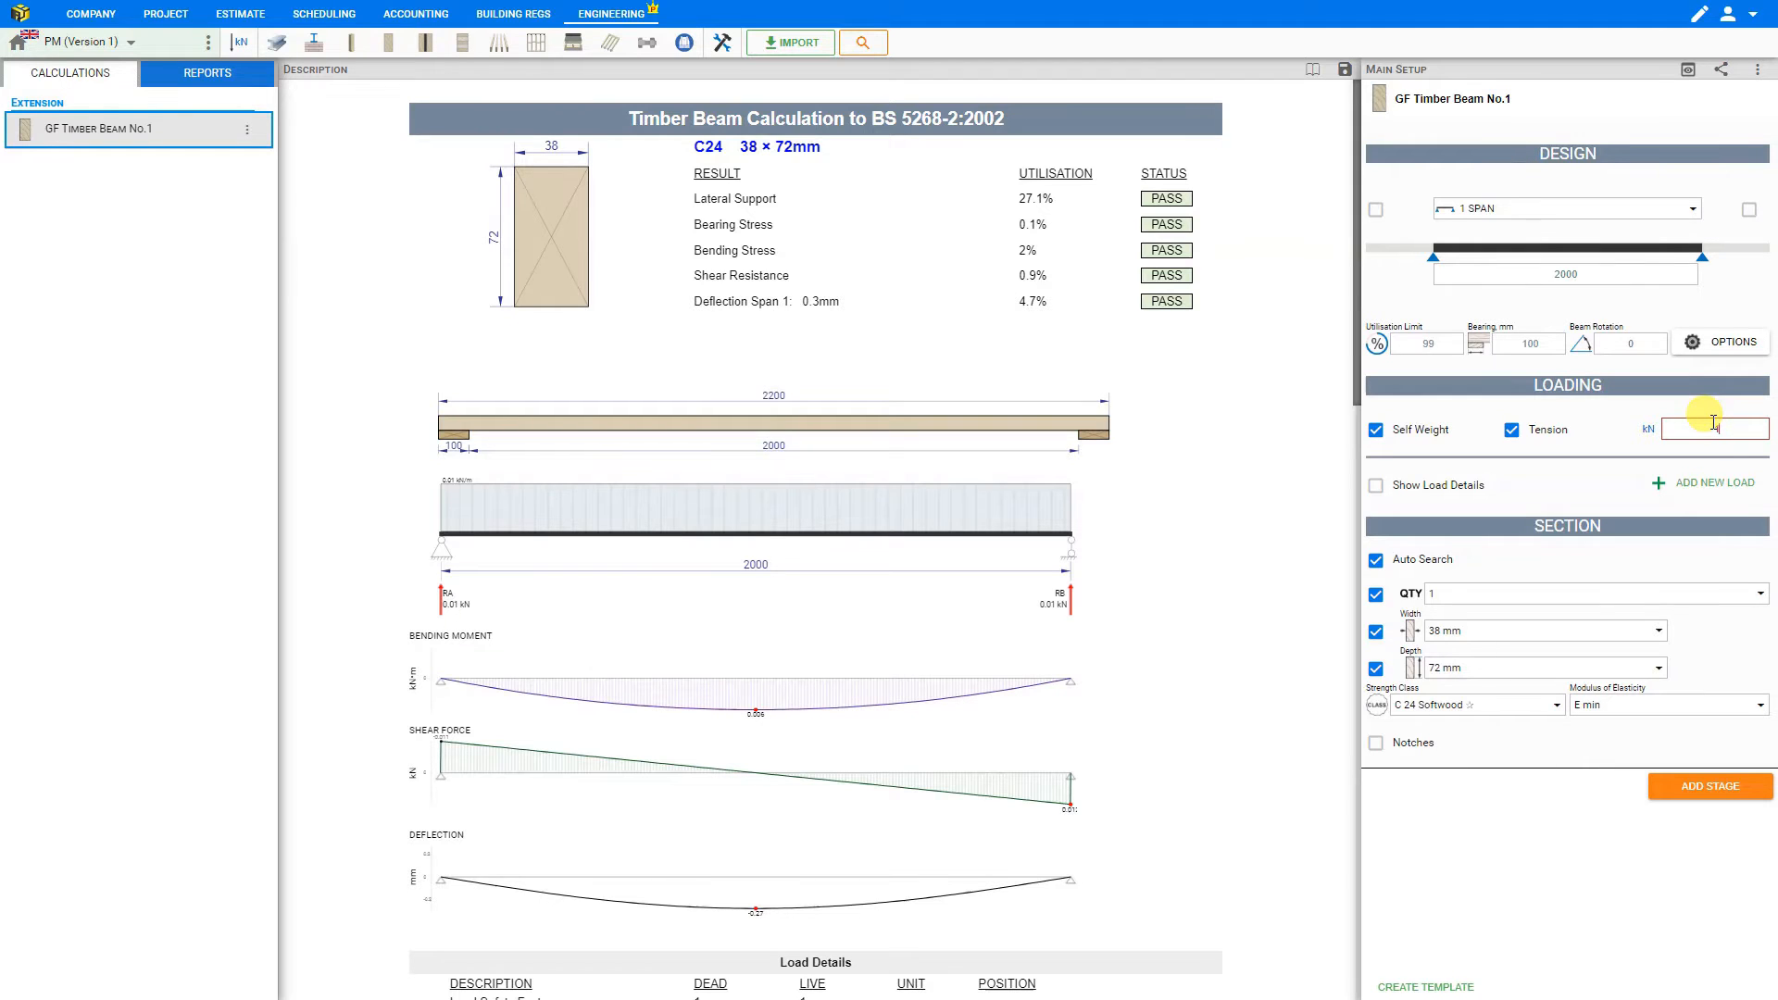
text(1)
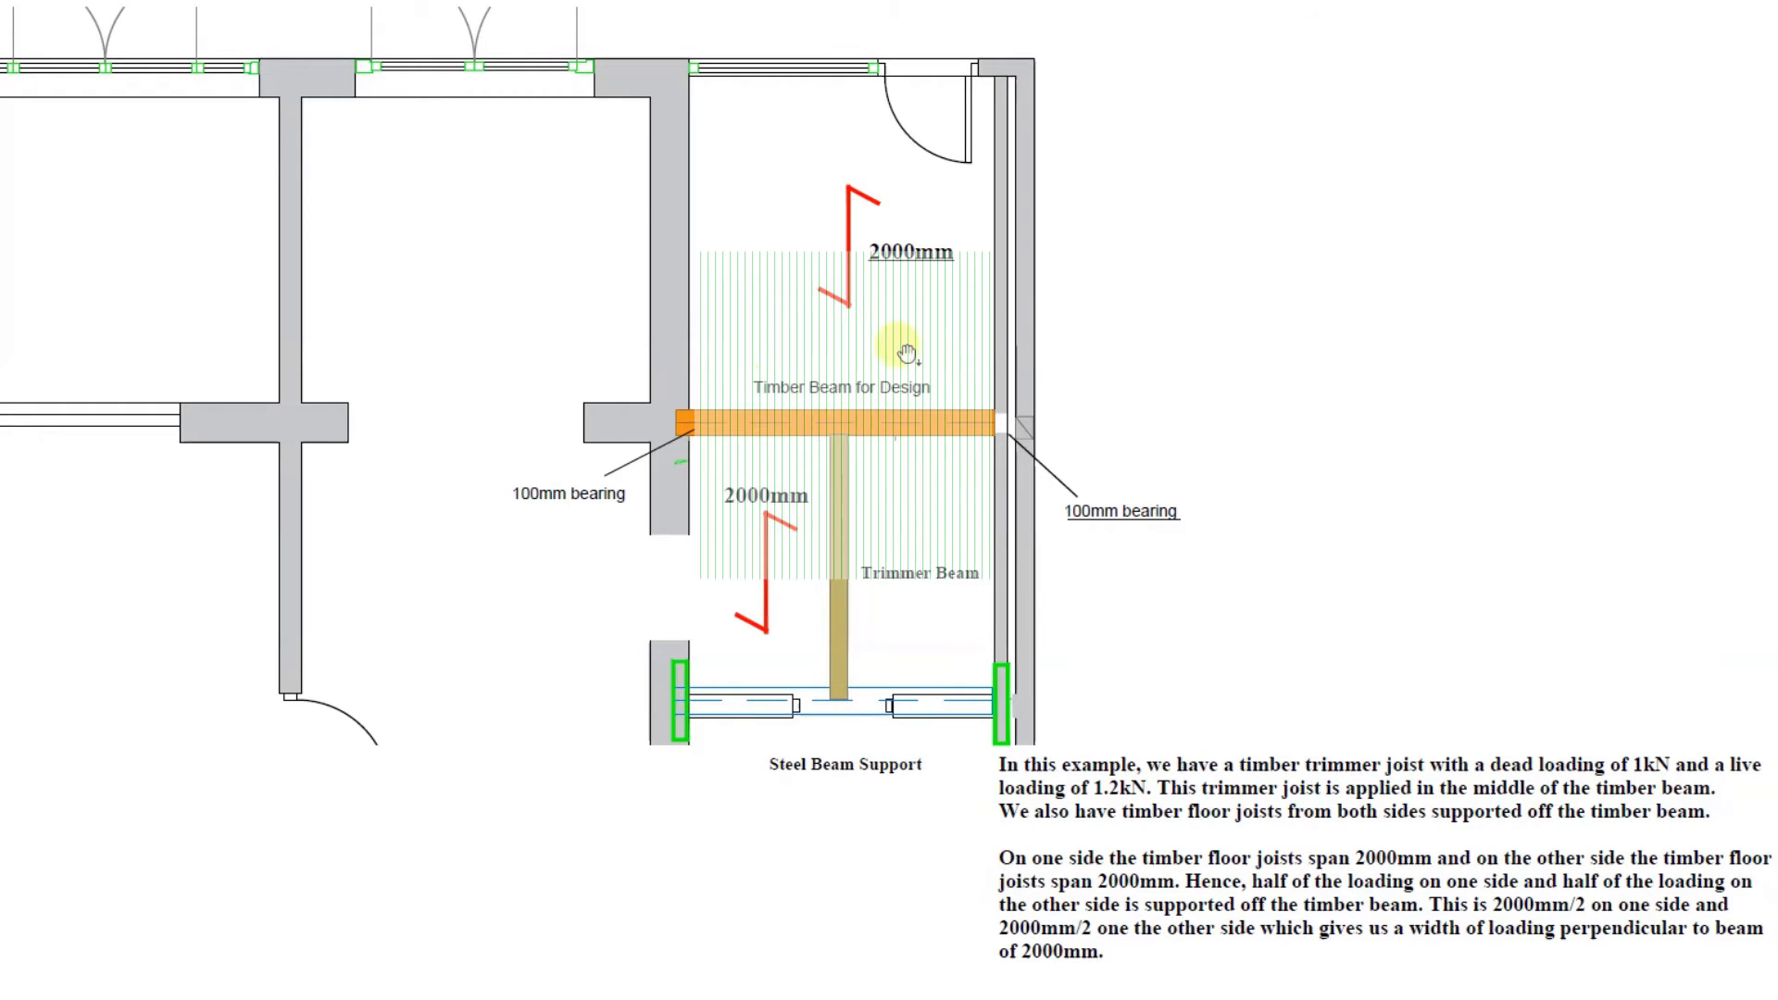
click(1218, 746)
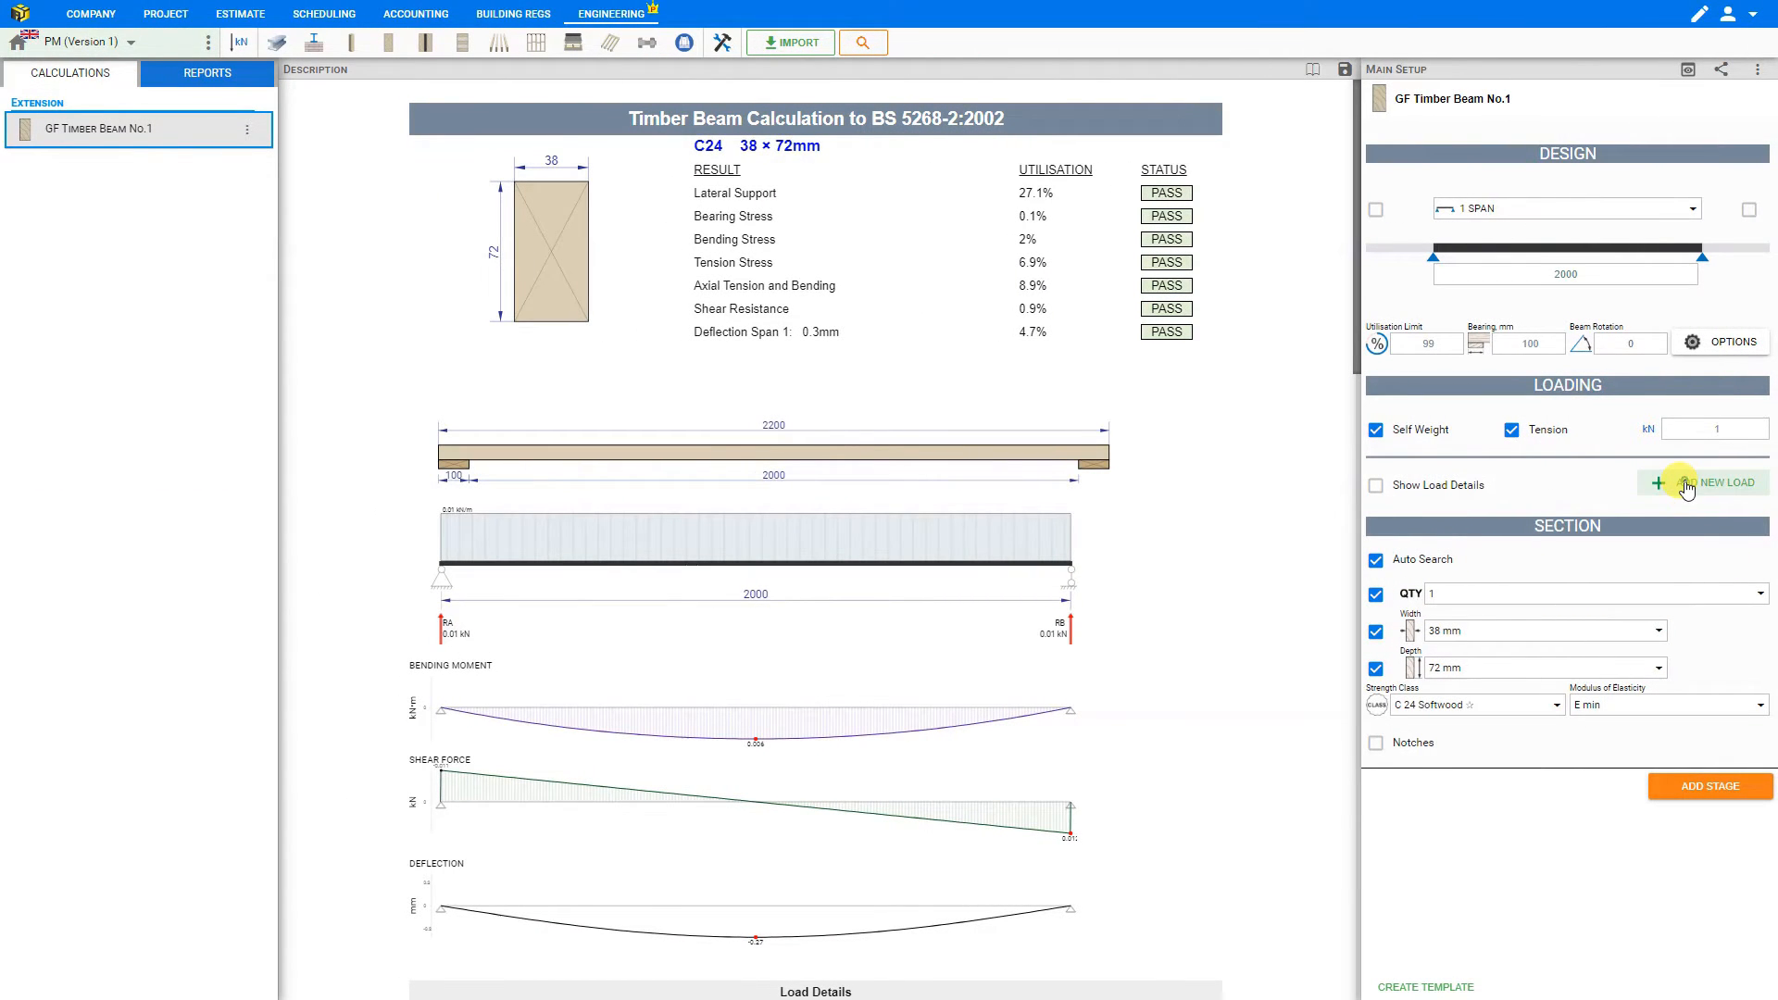
- Add a new load titled Timber Trimmer and set its type to Point
click(1686, 486)
double_click(1547, 480)
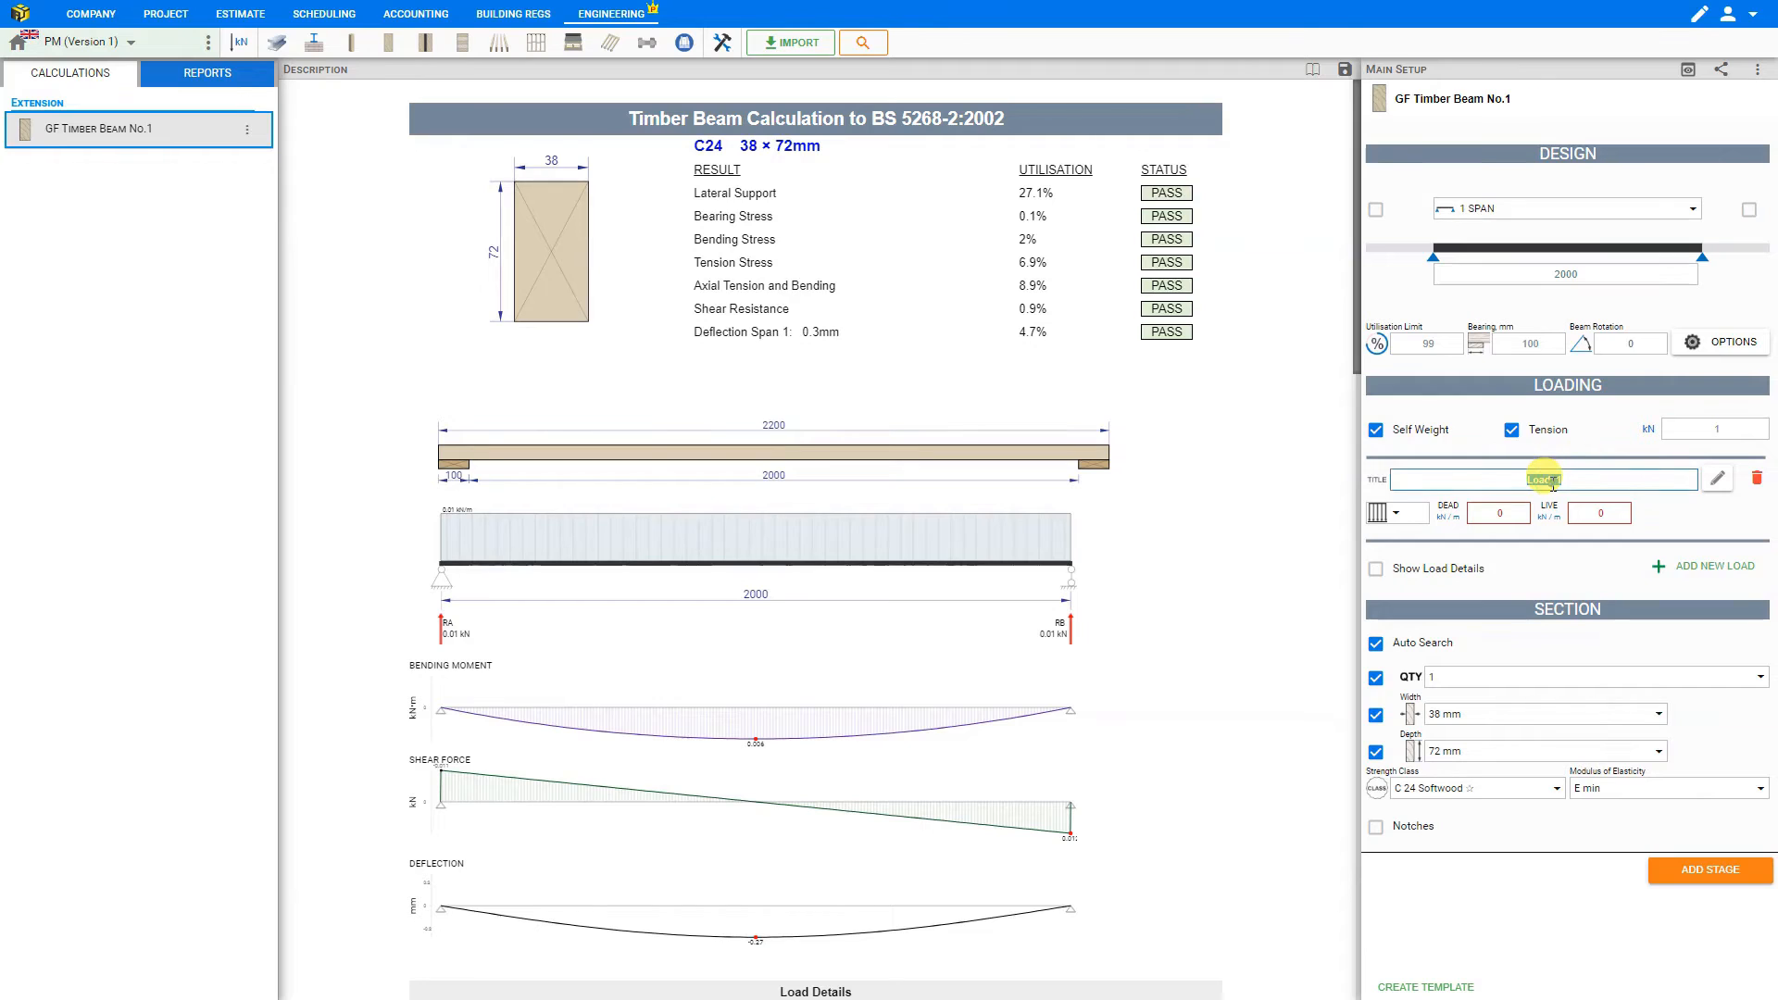
text(Timber Trimmer)
click(1396, 514)
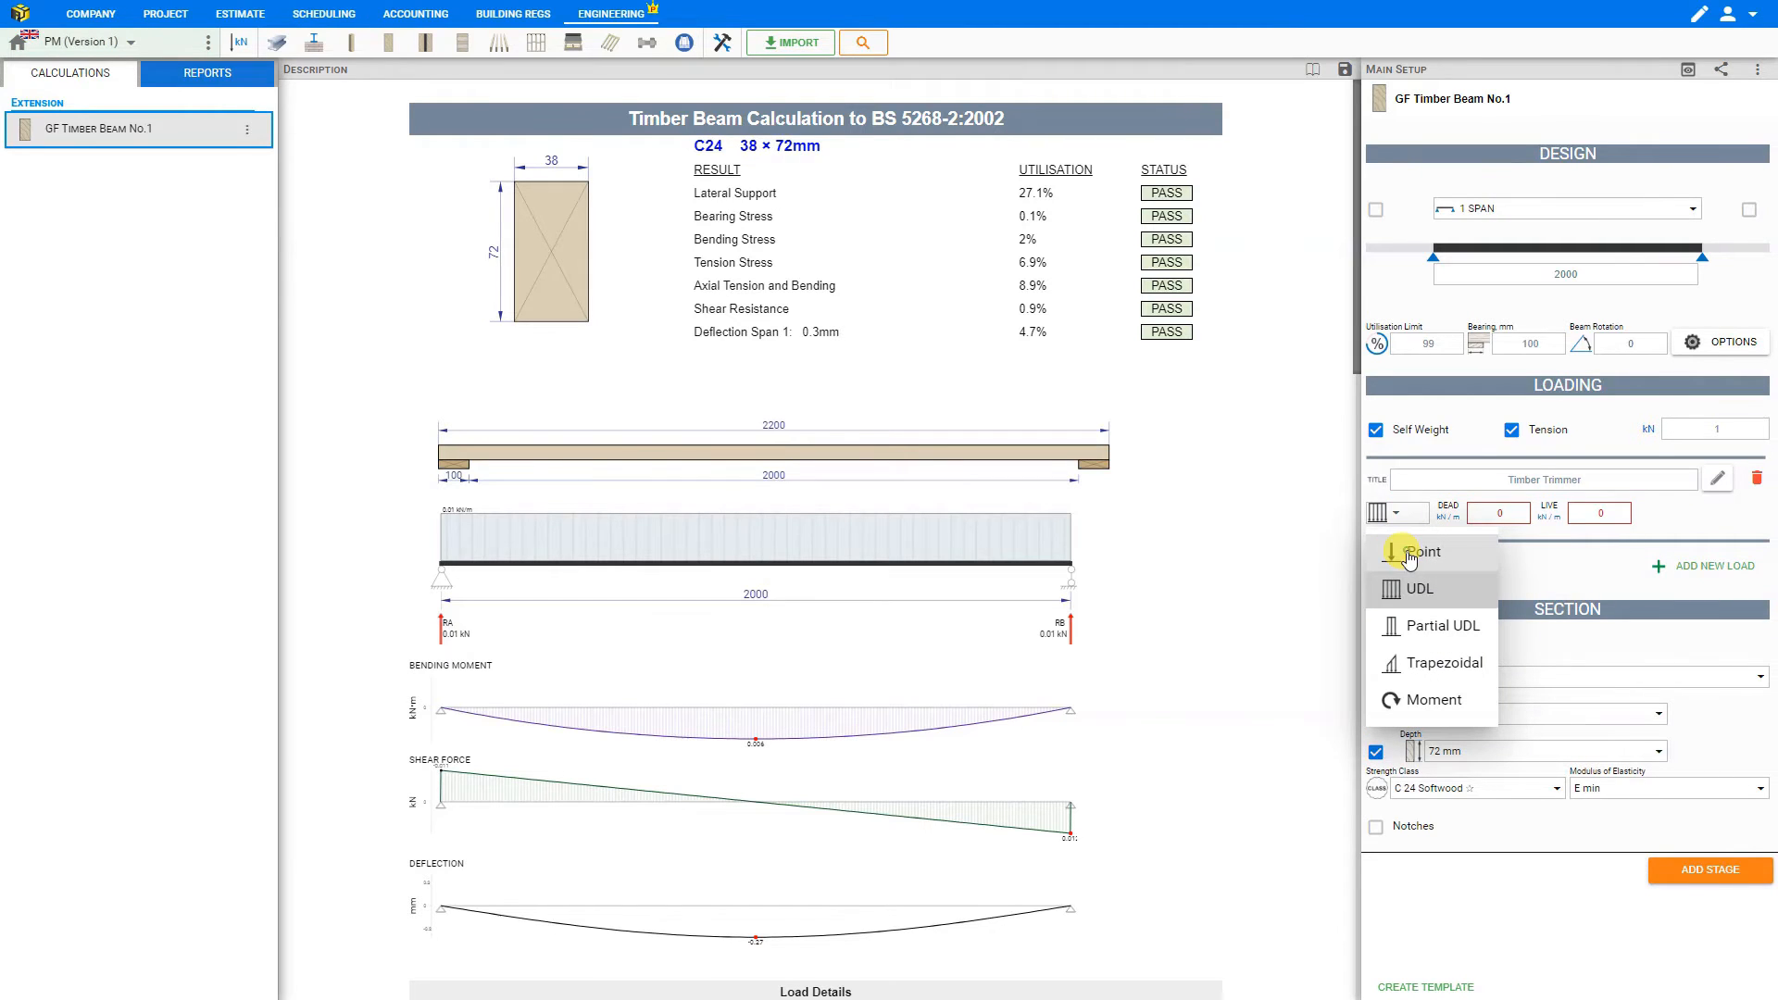
click(1410, 553)
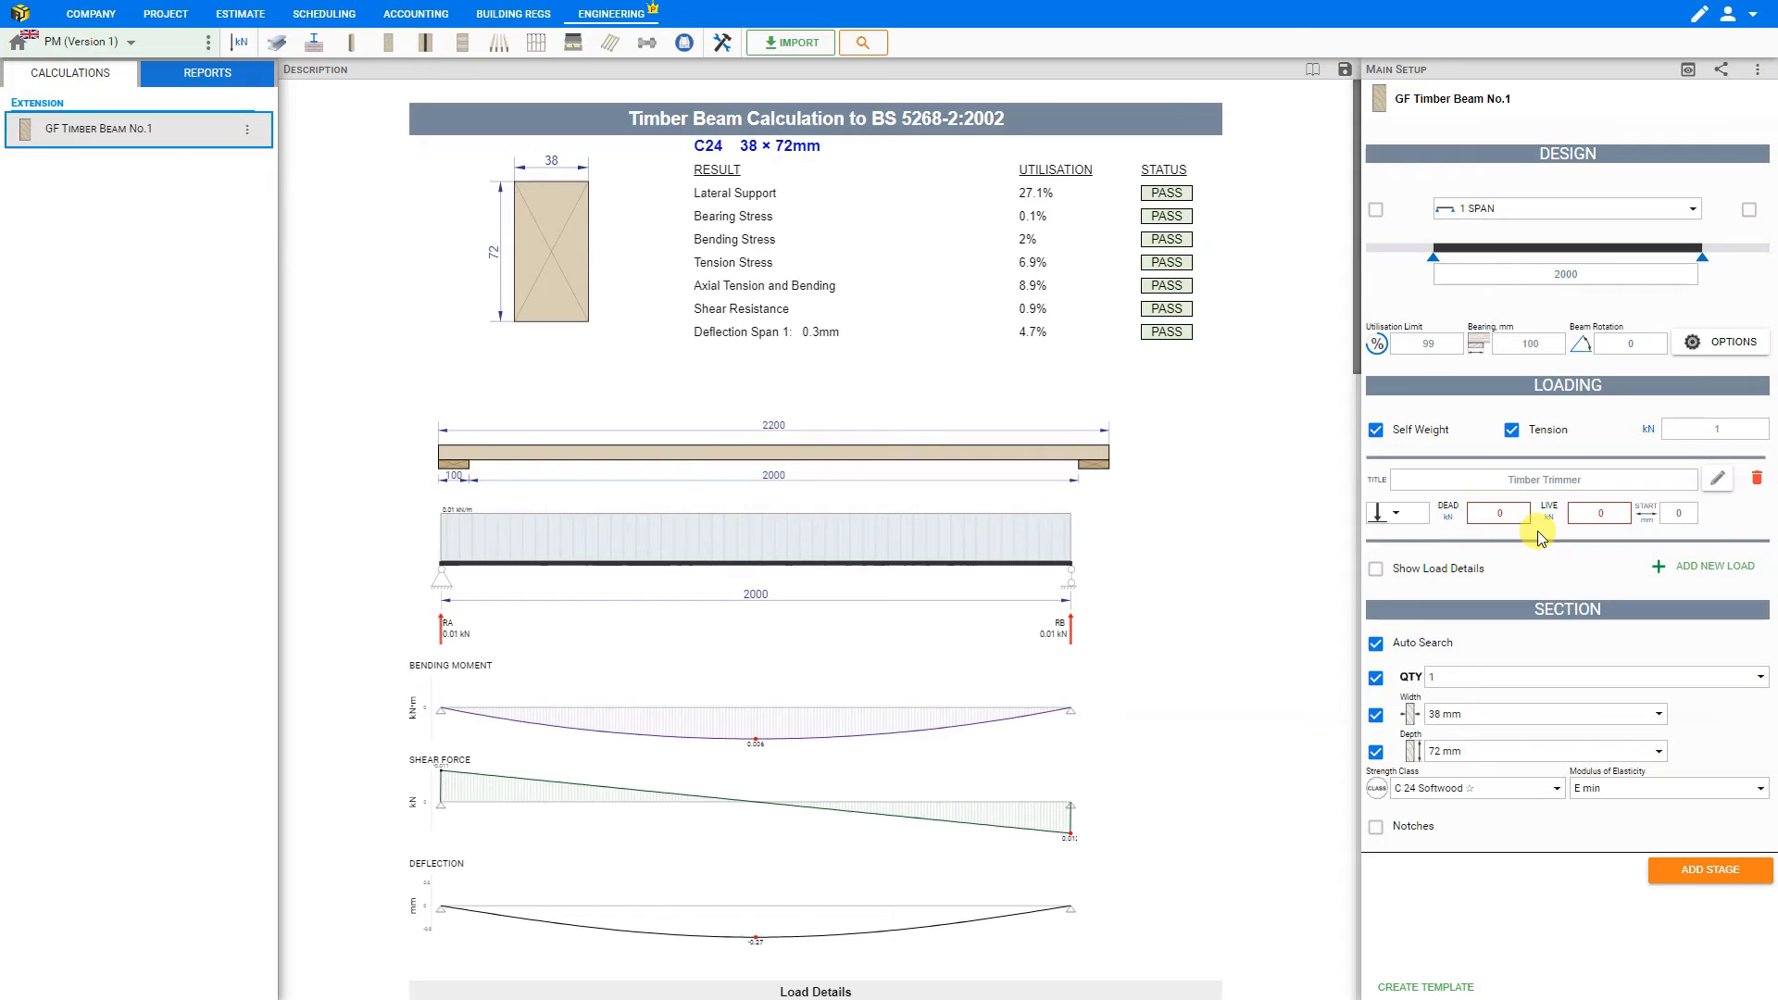
- Give the Timber Trimmer point load 1 kN dead and 1.2 kN live, positioned 1000 mm from the start of the beam
click(1512, 513)
text(1)
key(Tab)
text(1.2)
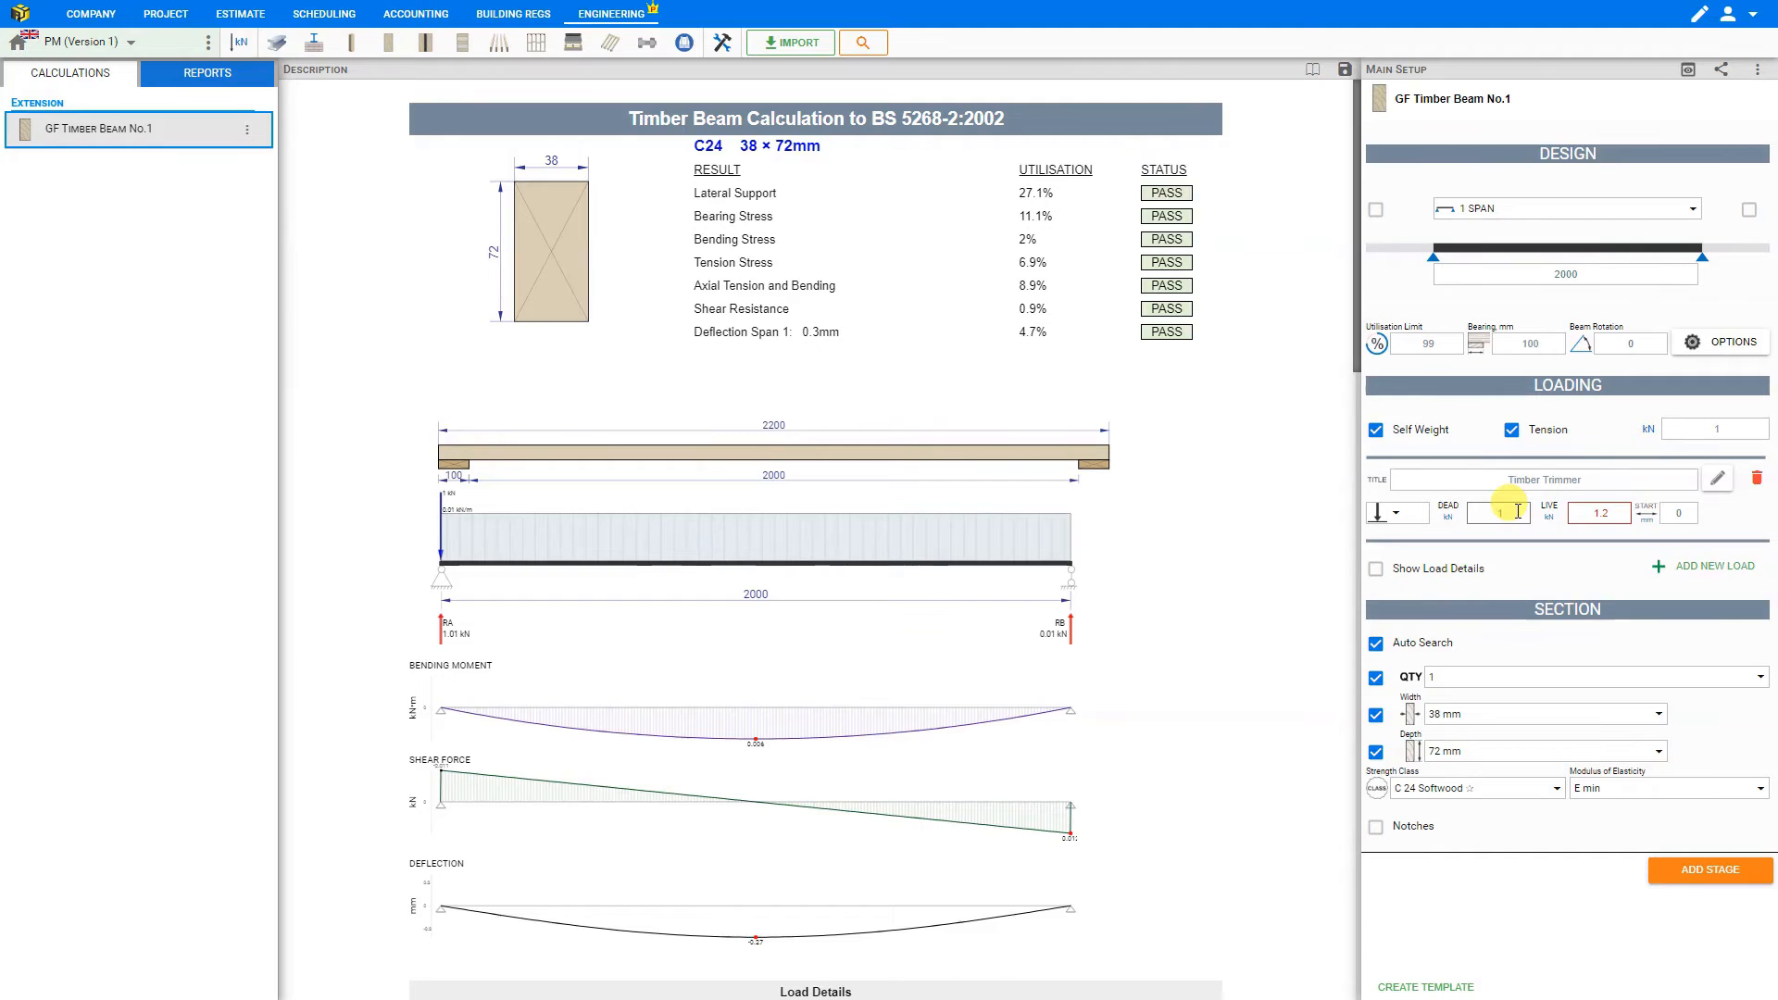
click(1676, 508)
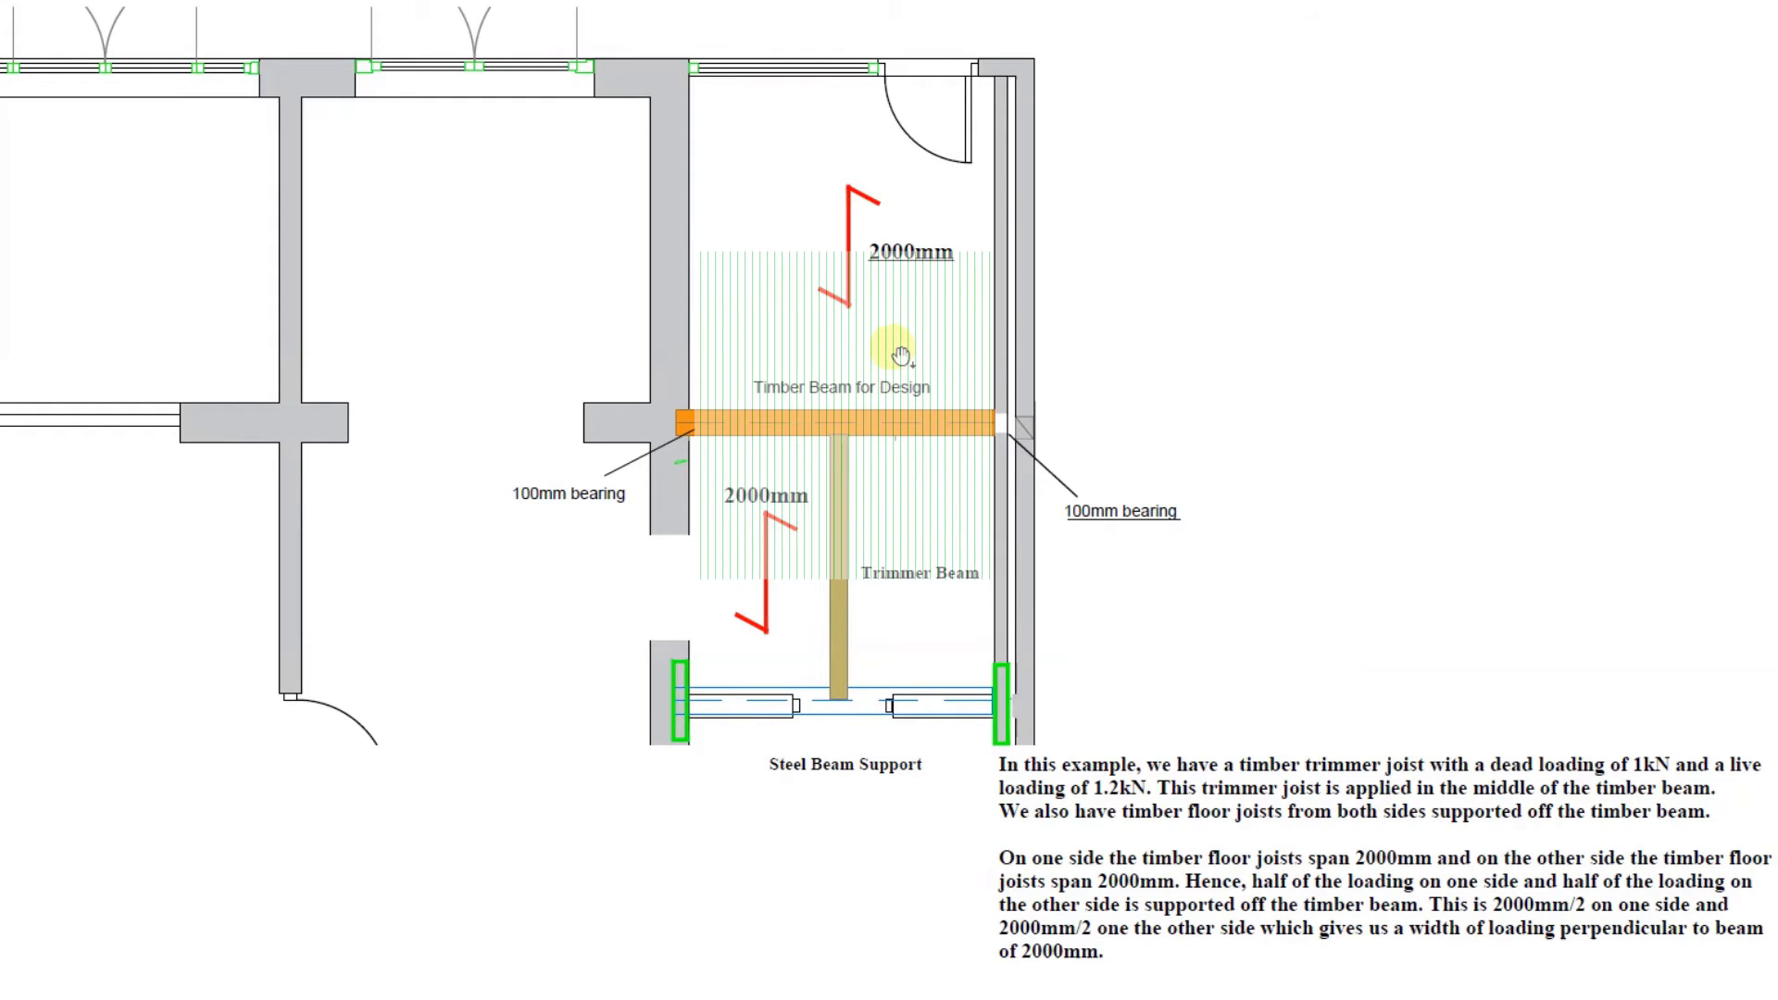
click(908, 566)
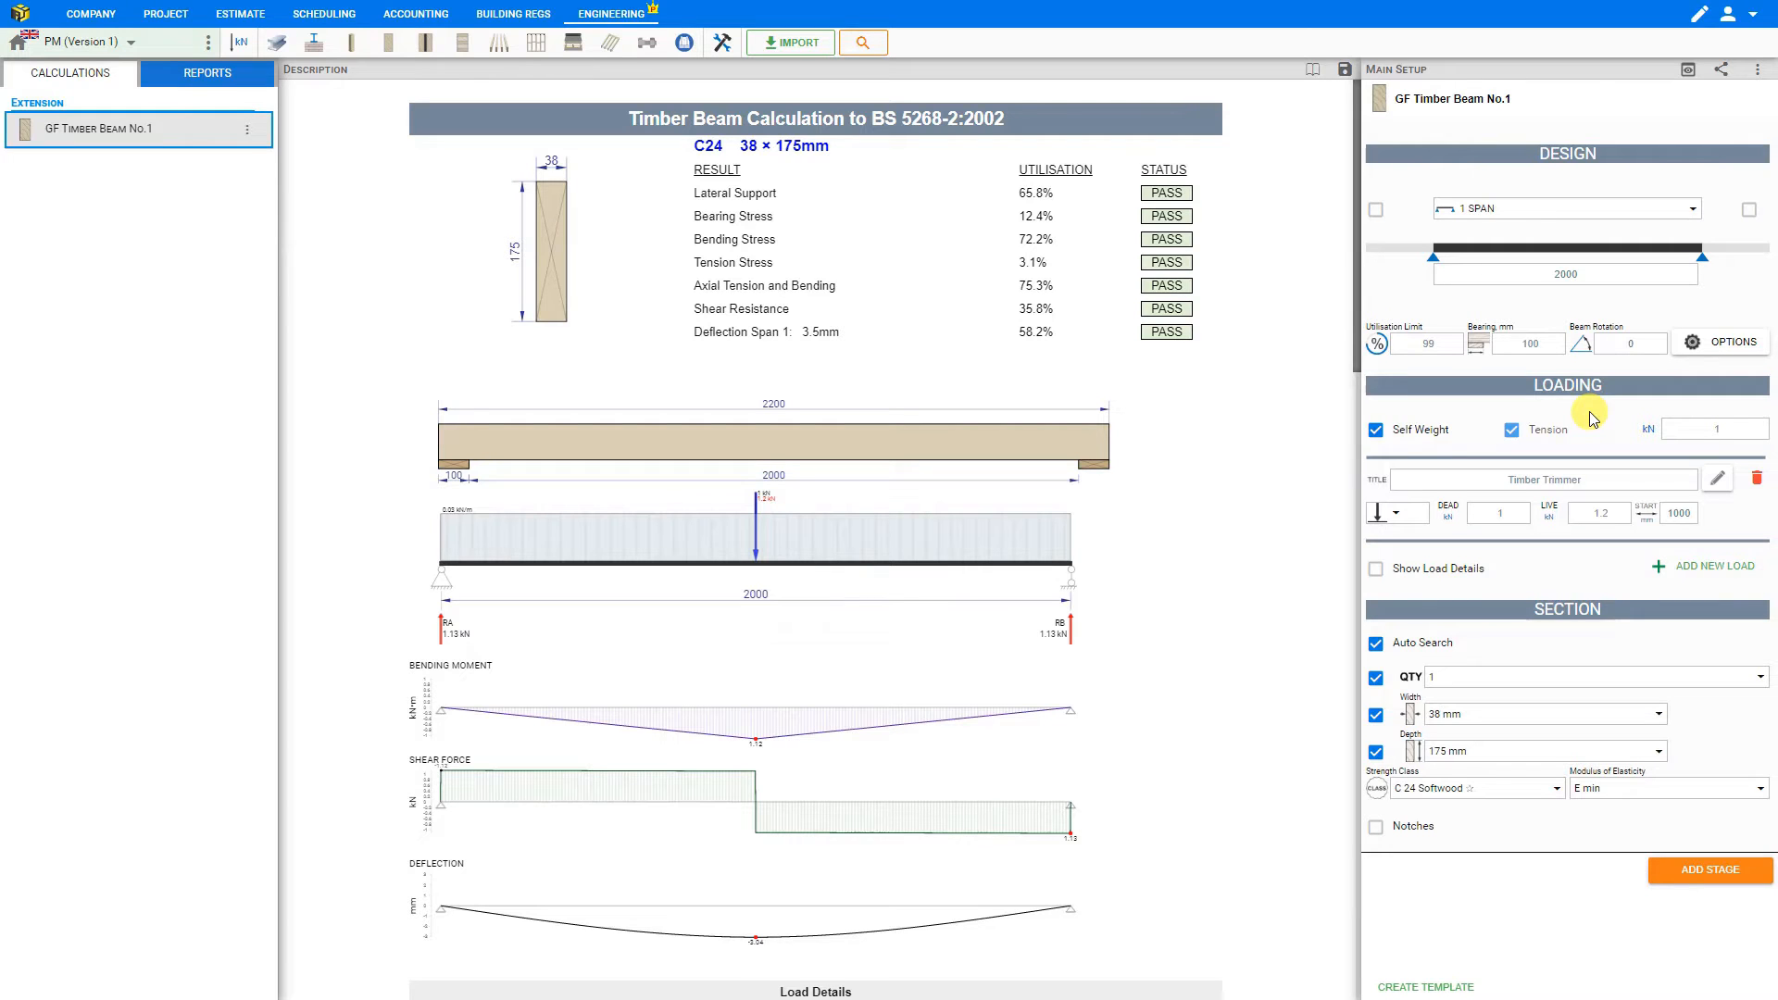
- Add a second load using the Timber Floor build-up from the system list, with a width of load perpendicular to the beam of 2000 mm
click(1684, 569)
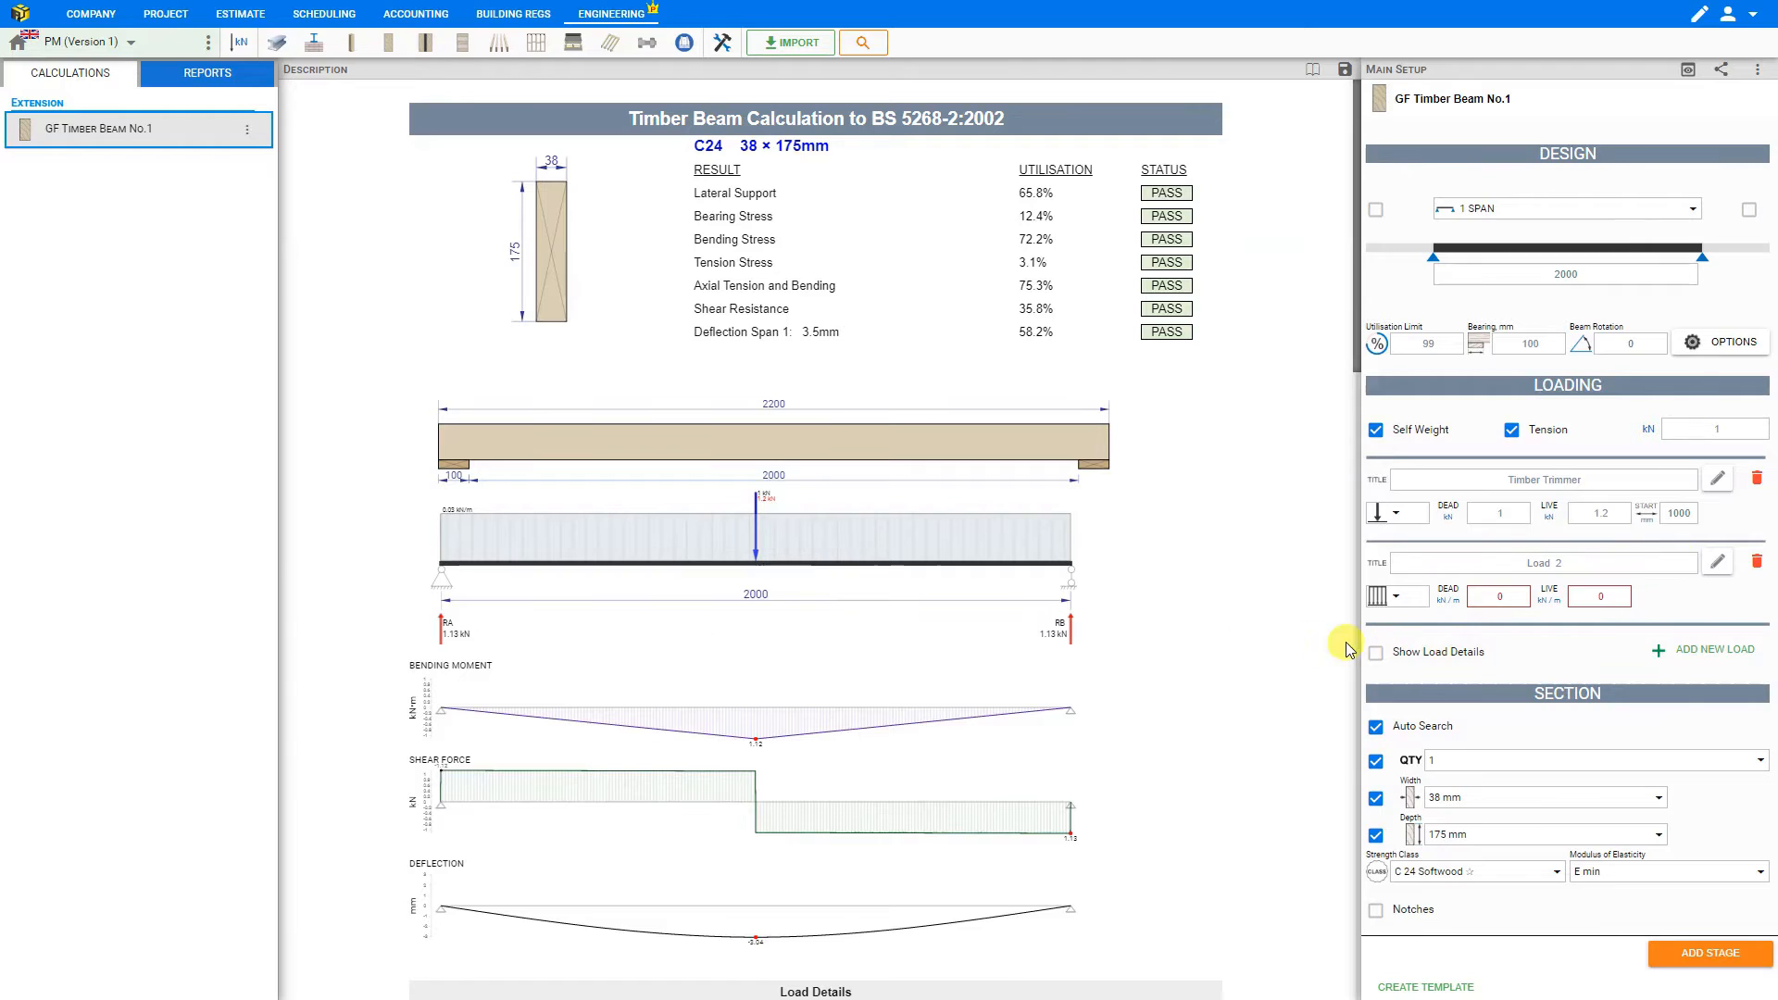
click(1718, 564)
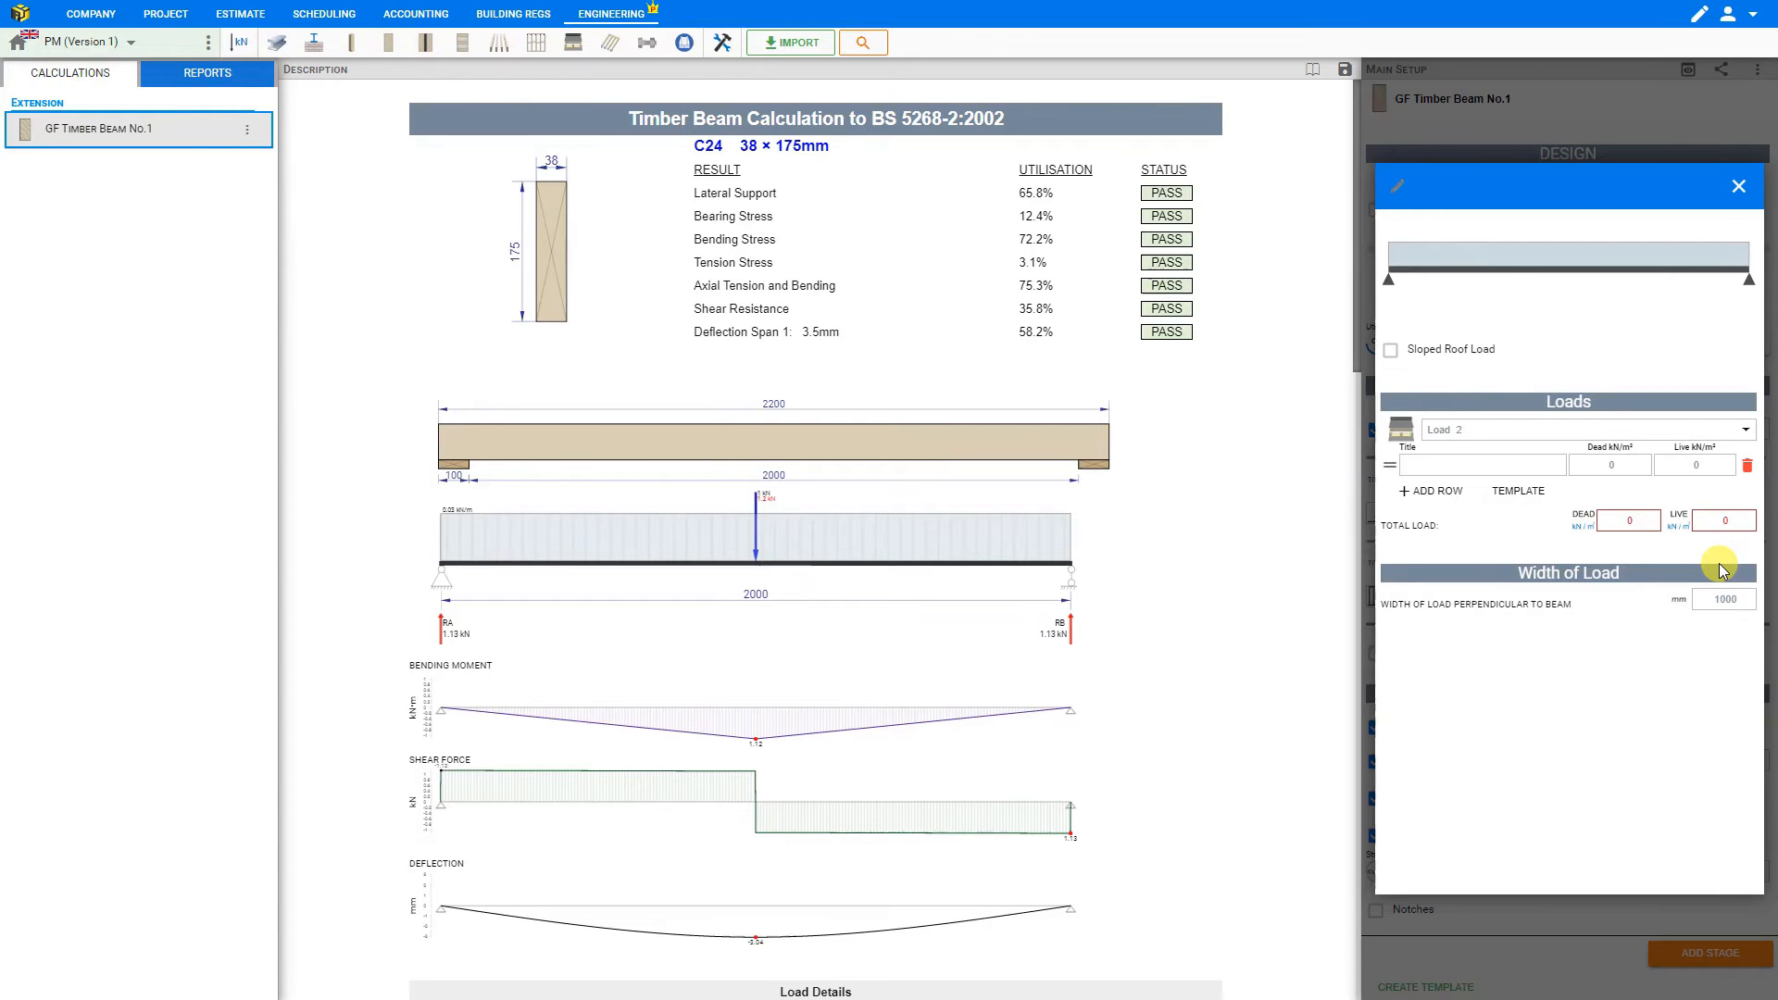
click(1732, 434)
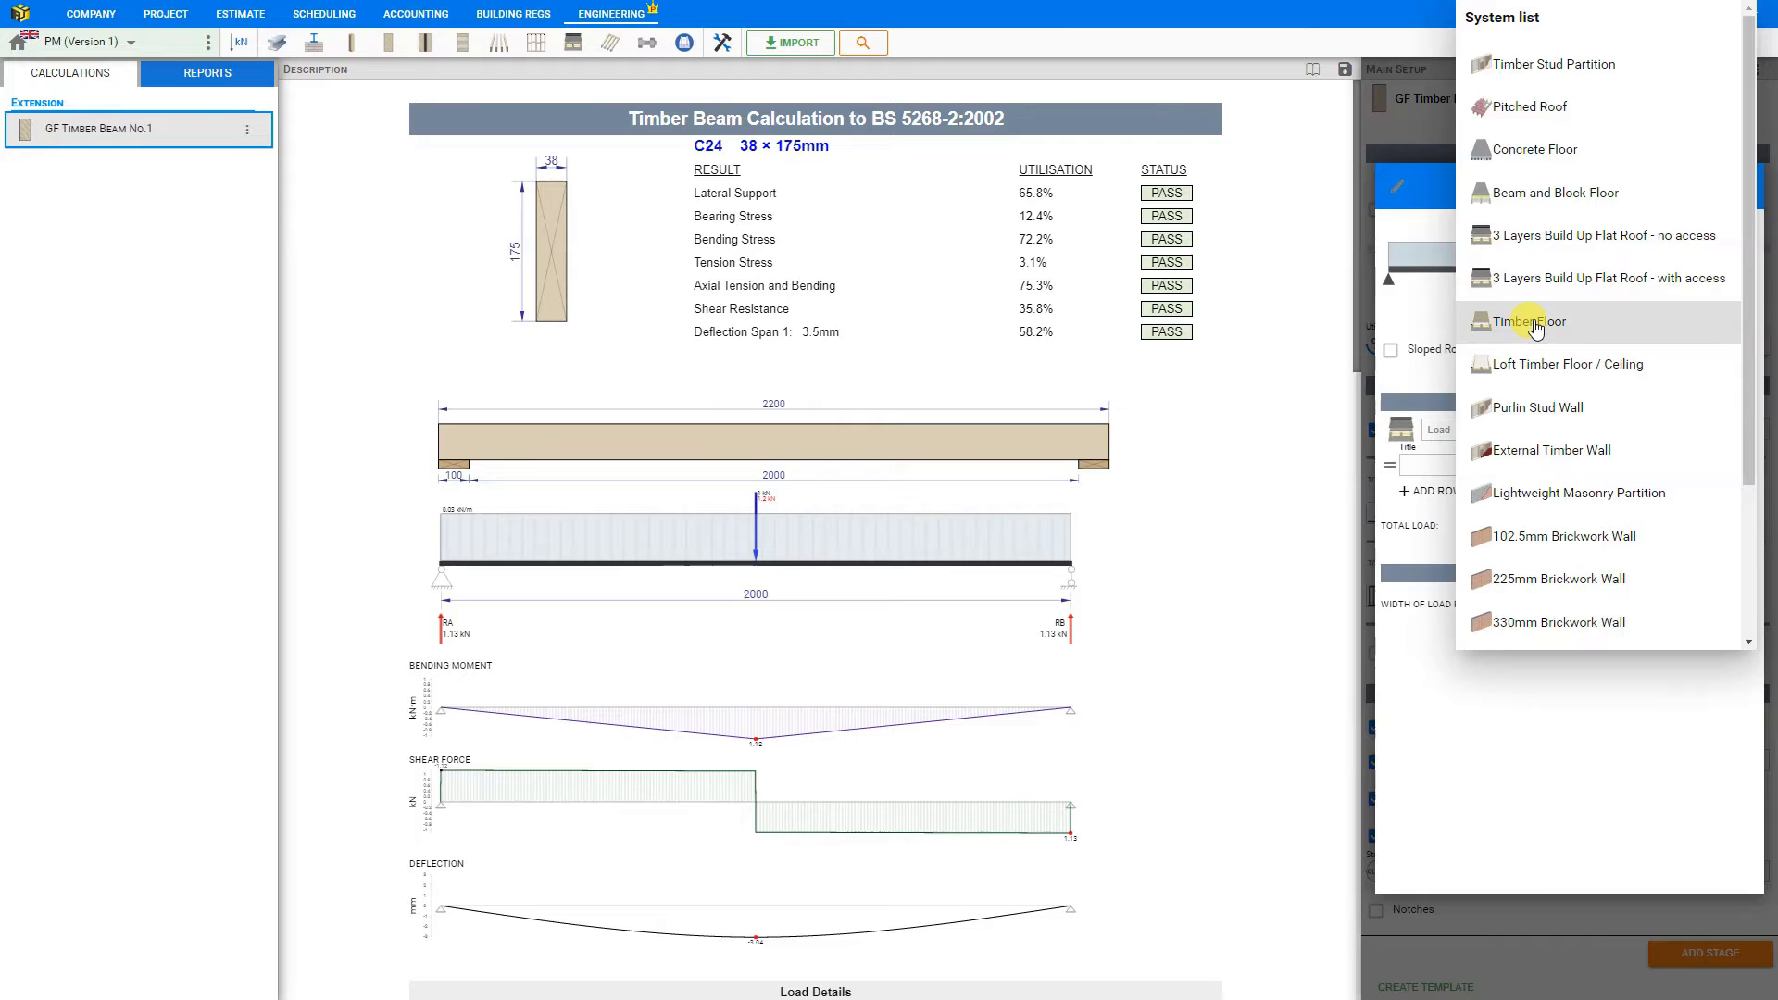
click(1535, 324)
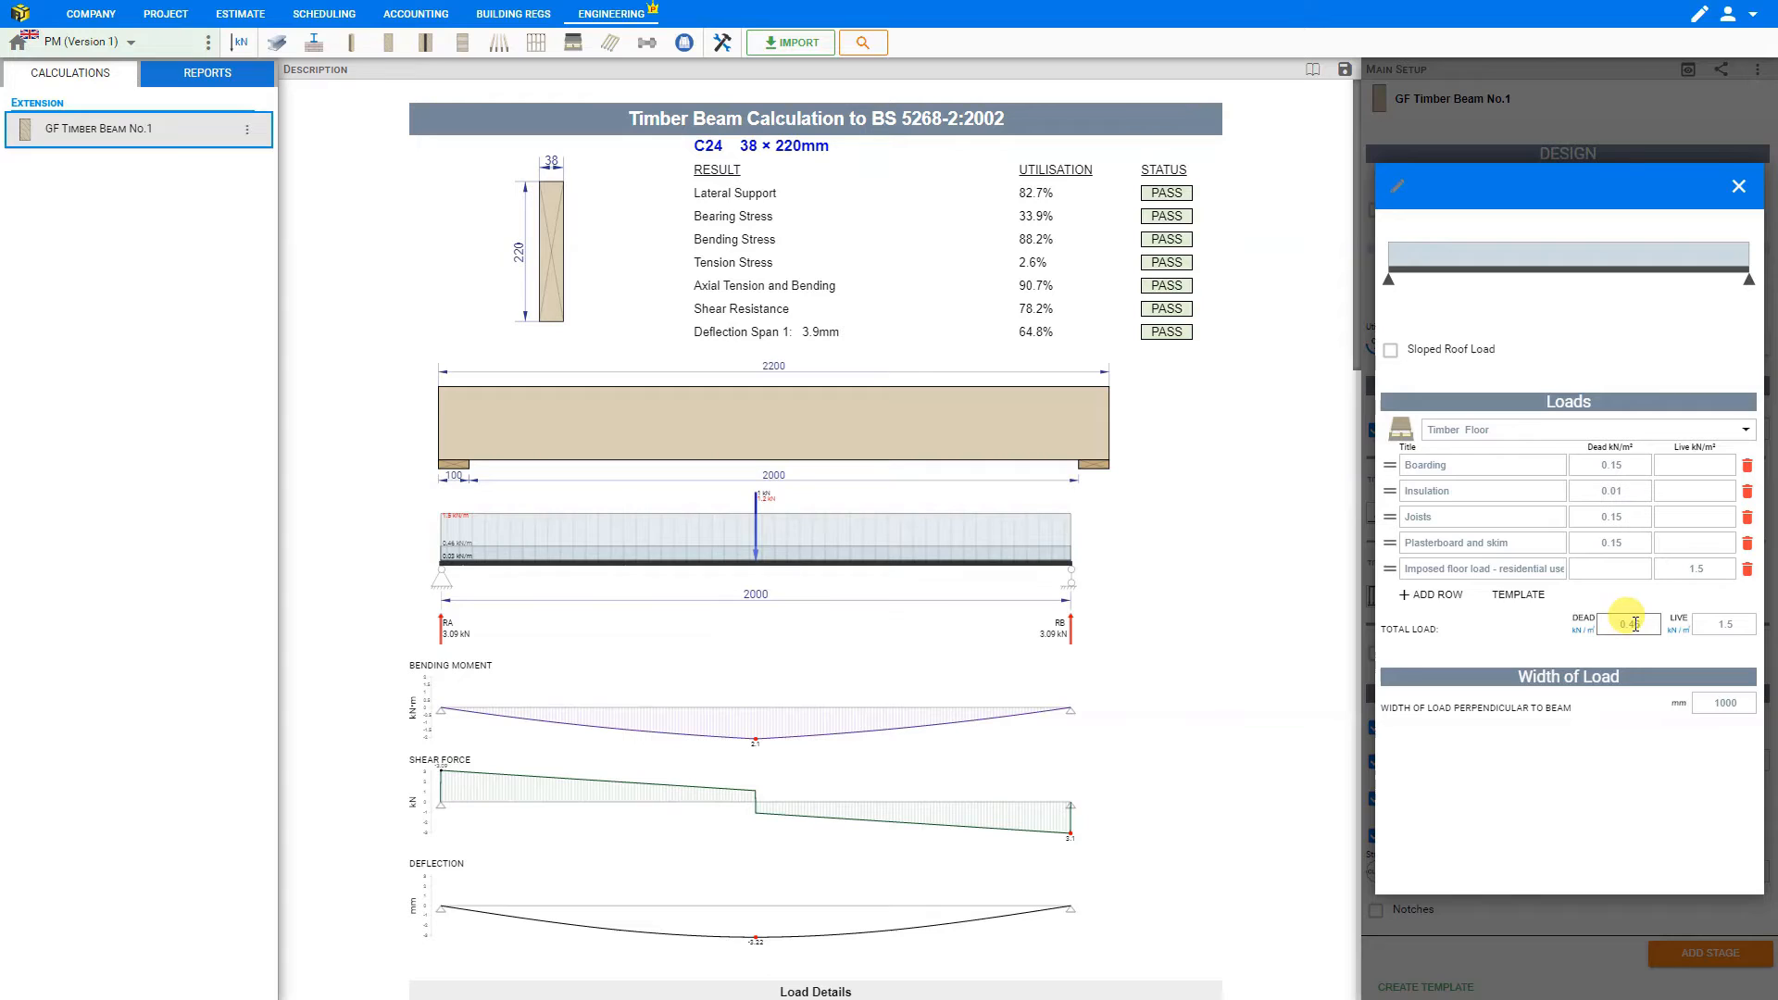
click(1724, 703)
text(2000)
click(1649, 745)
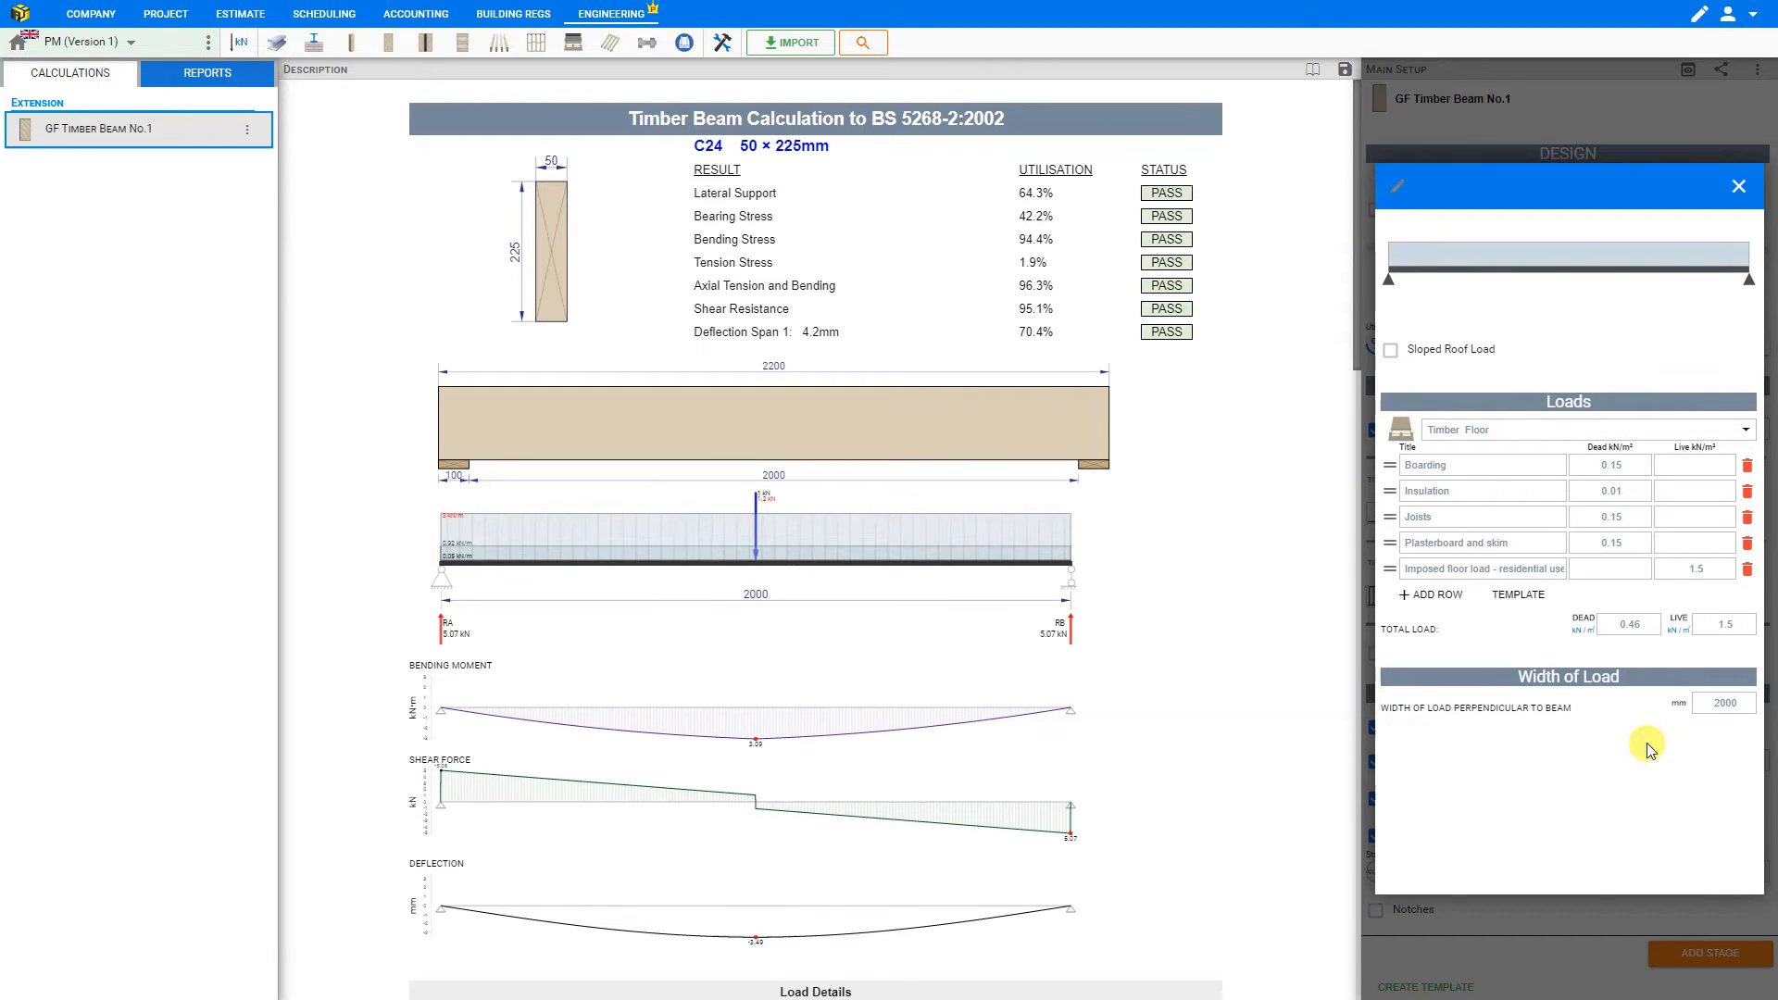
click(1740, 186)
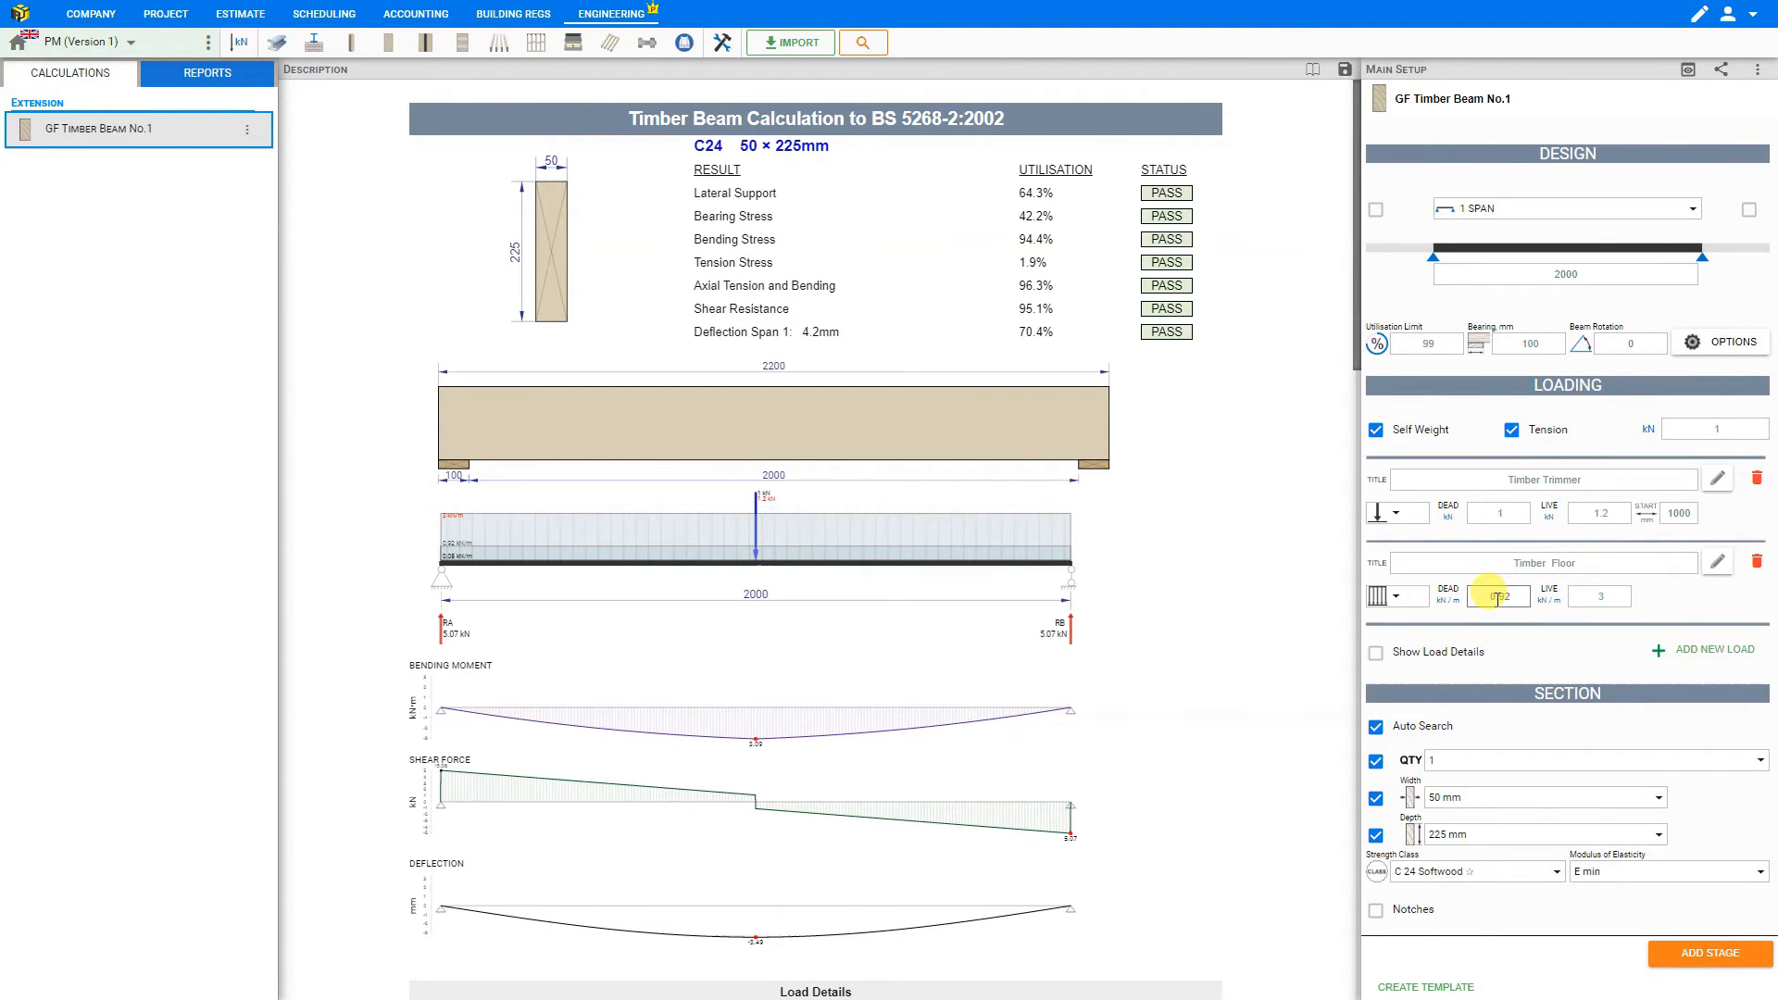
- Retitle the floor load as Timber Floor Joists and include the load details breakdown in the calculation
click(1603, 567)
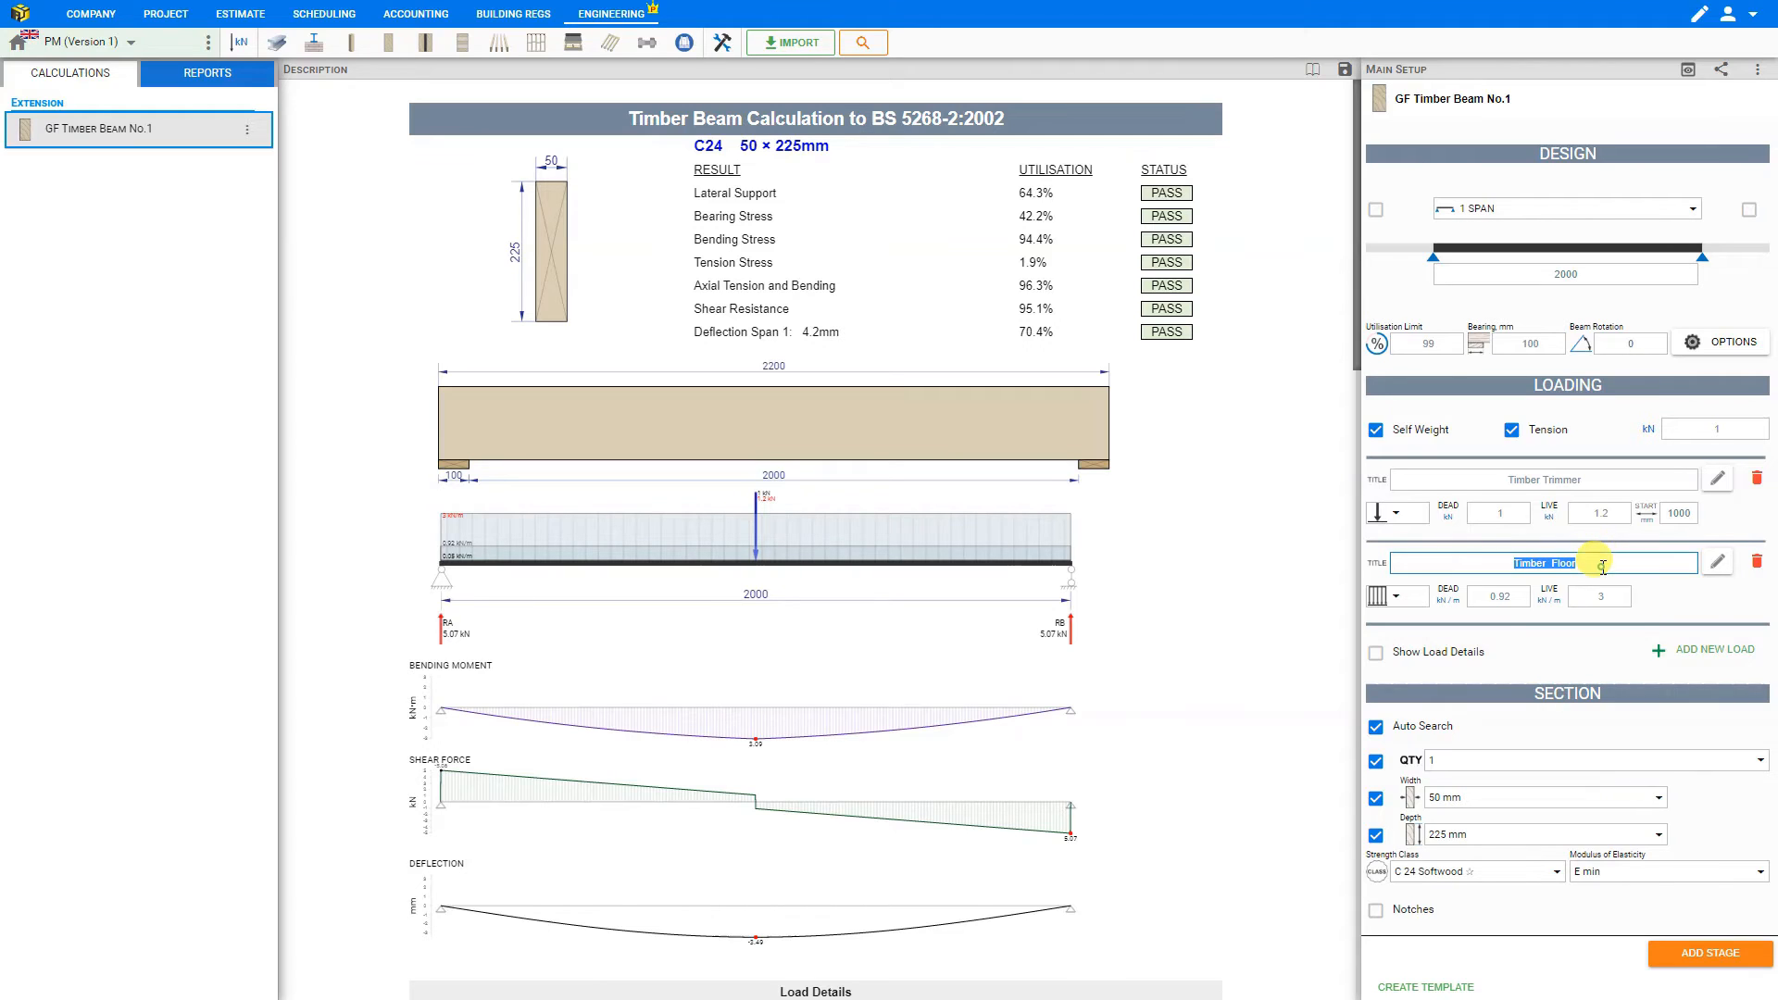
click(1603, 567)
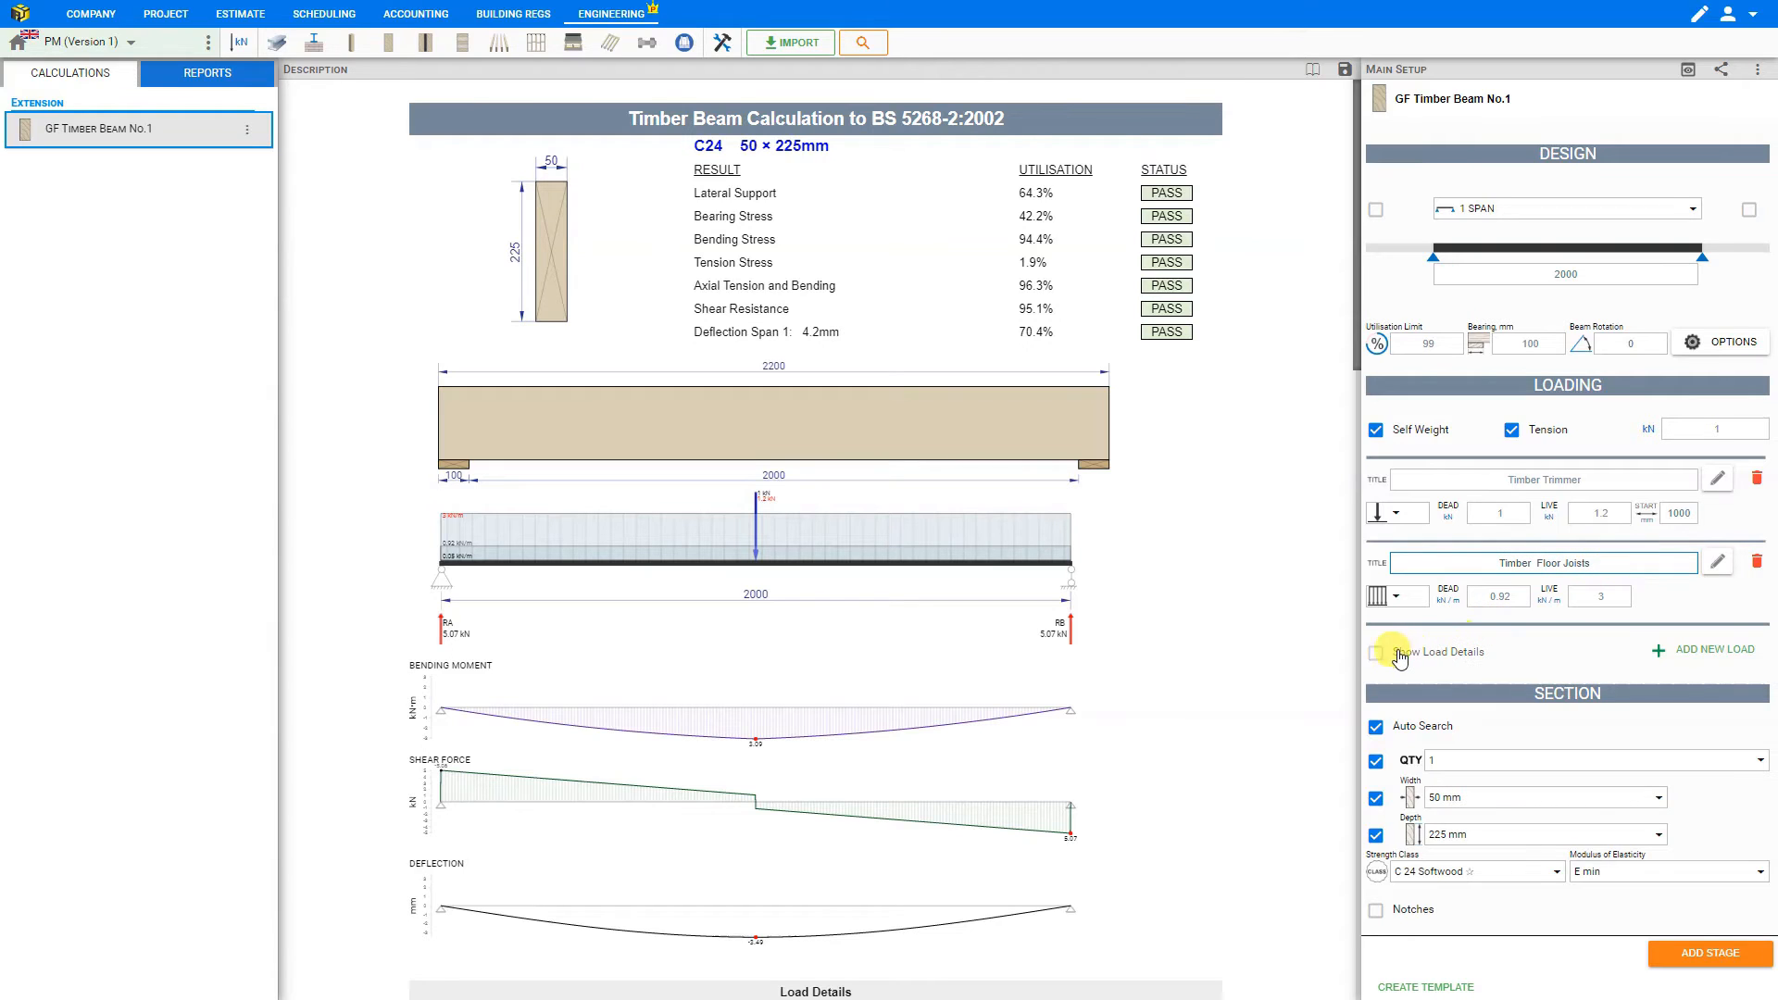
click(1377, 653)
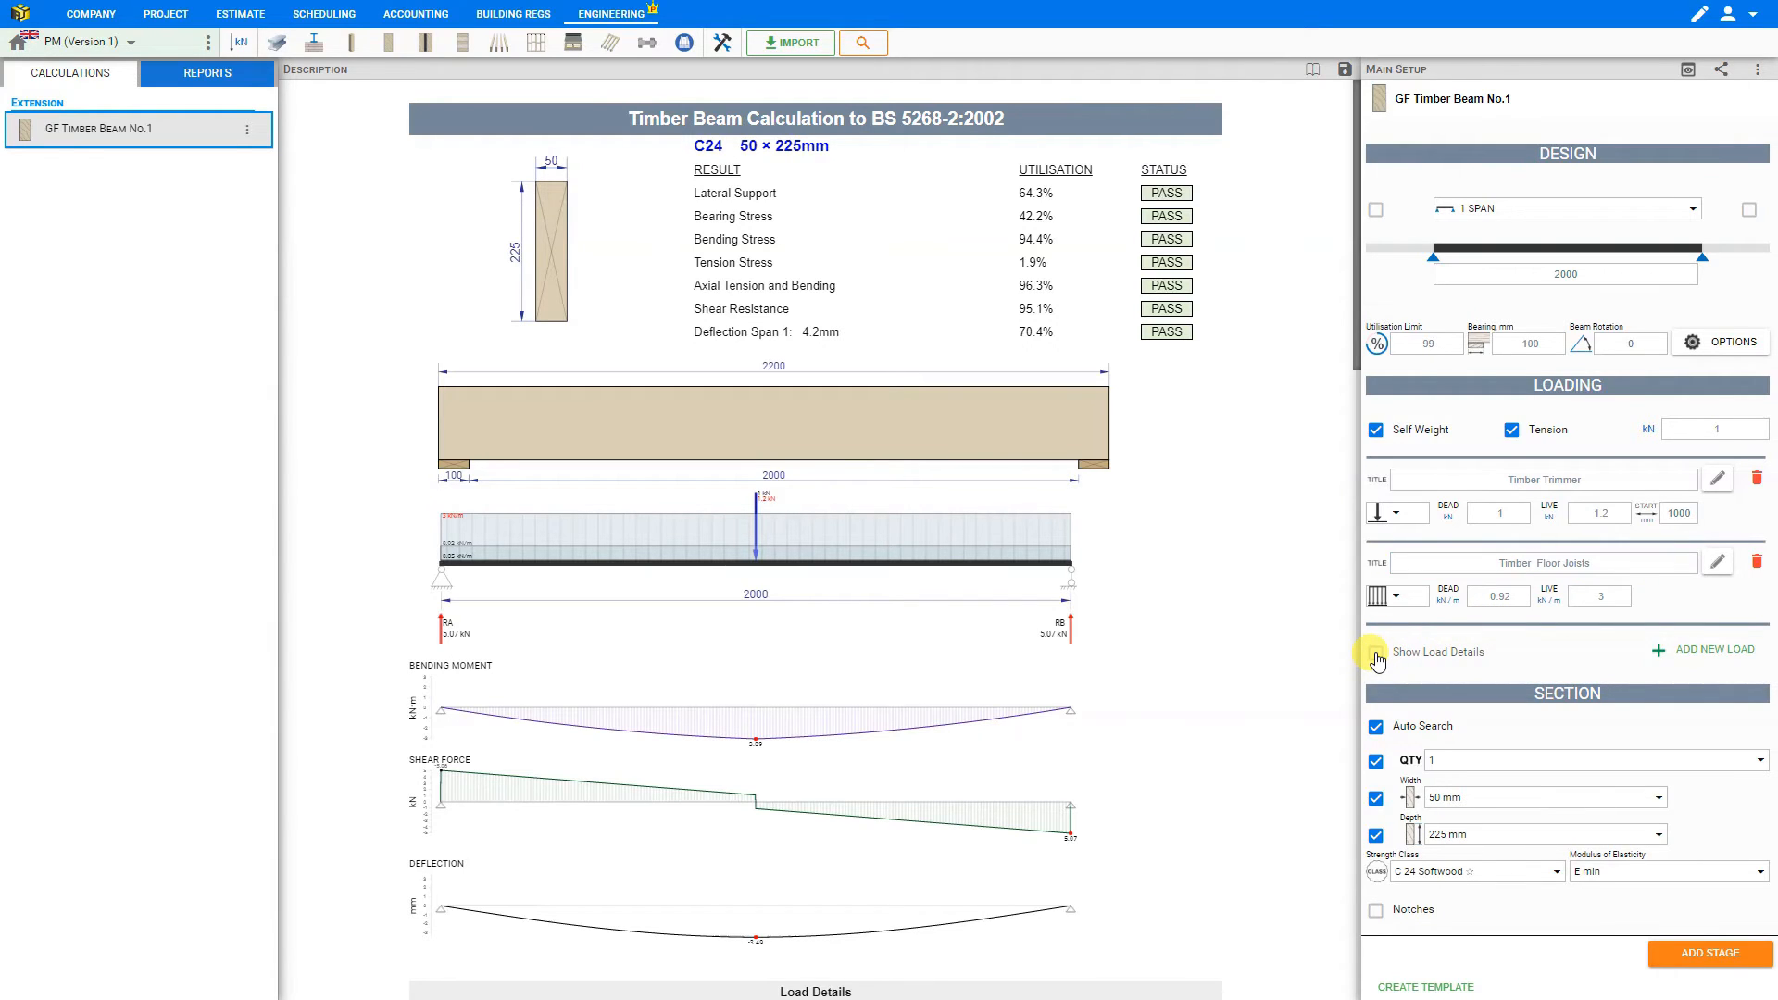
scroll(1107, 597, down, 7)
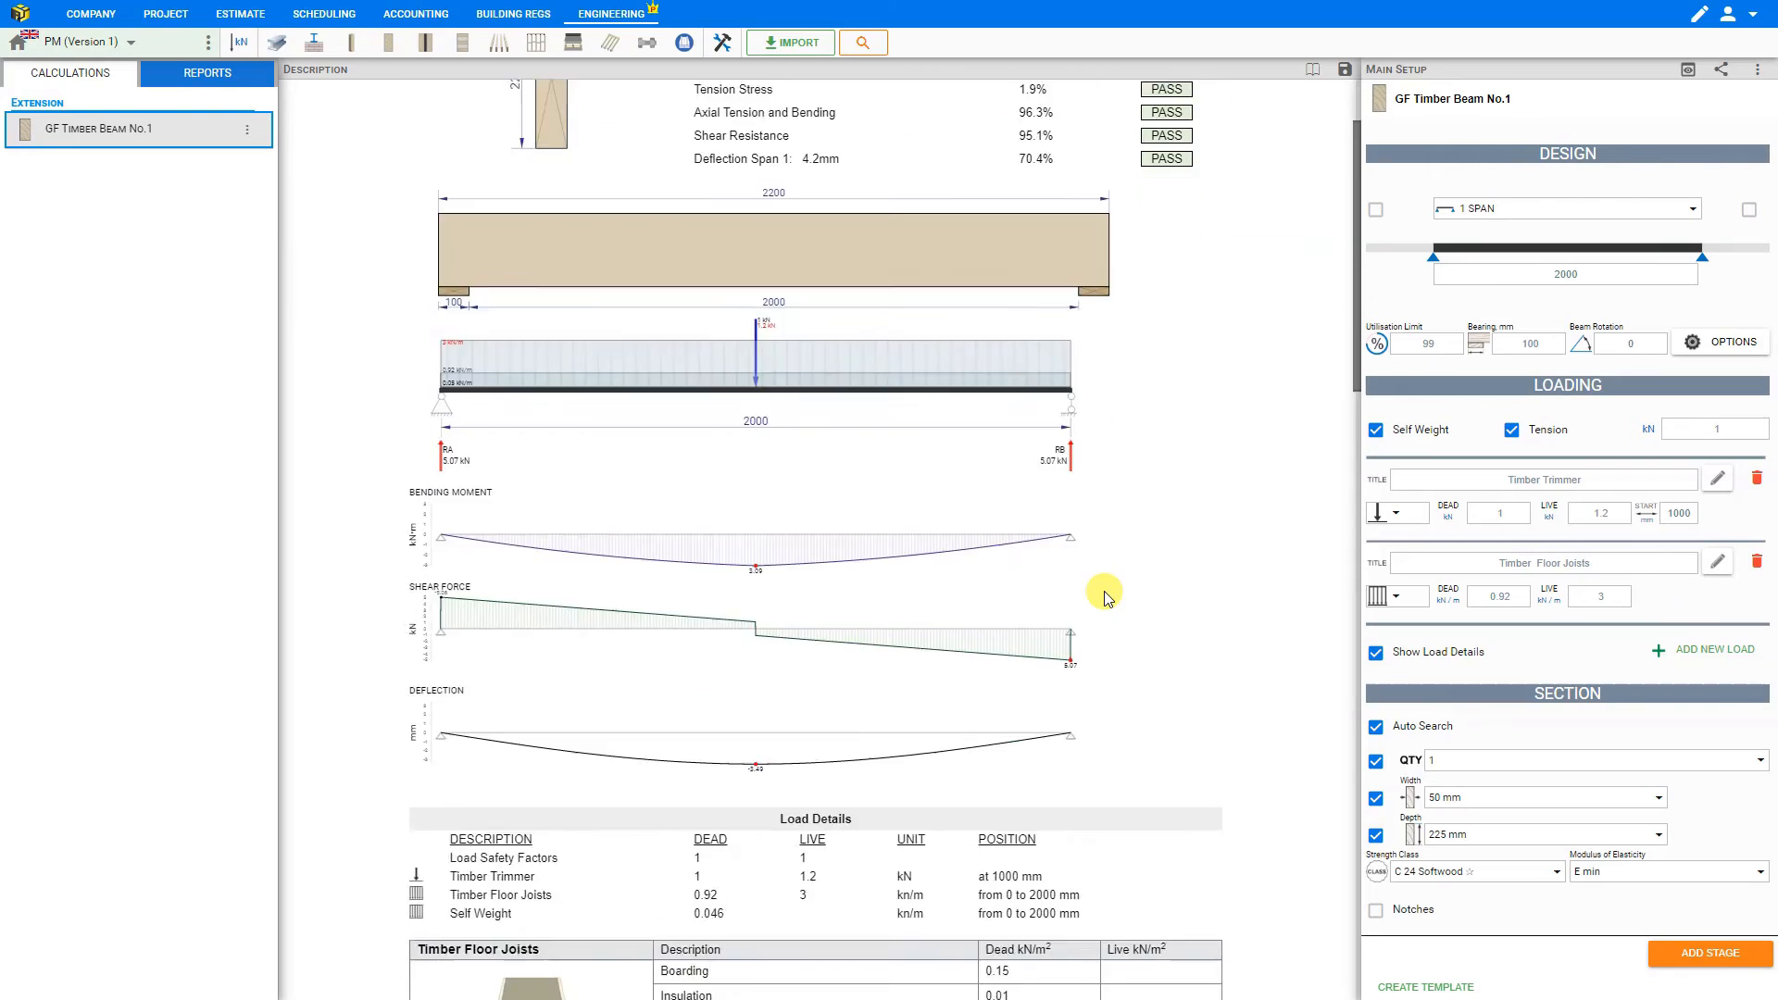
click(1375, 654)
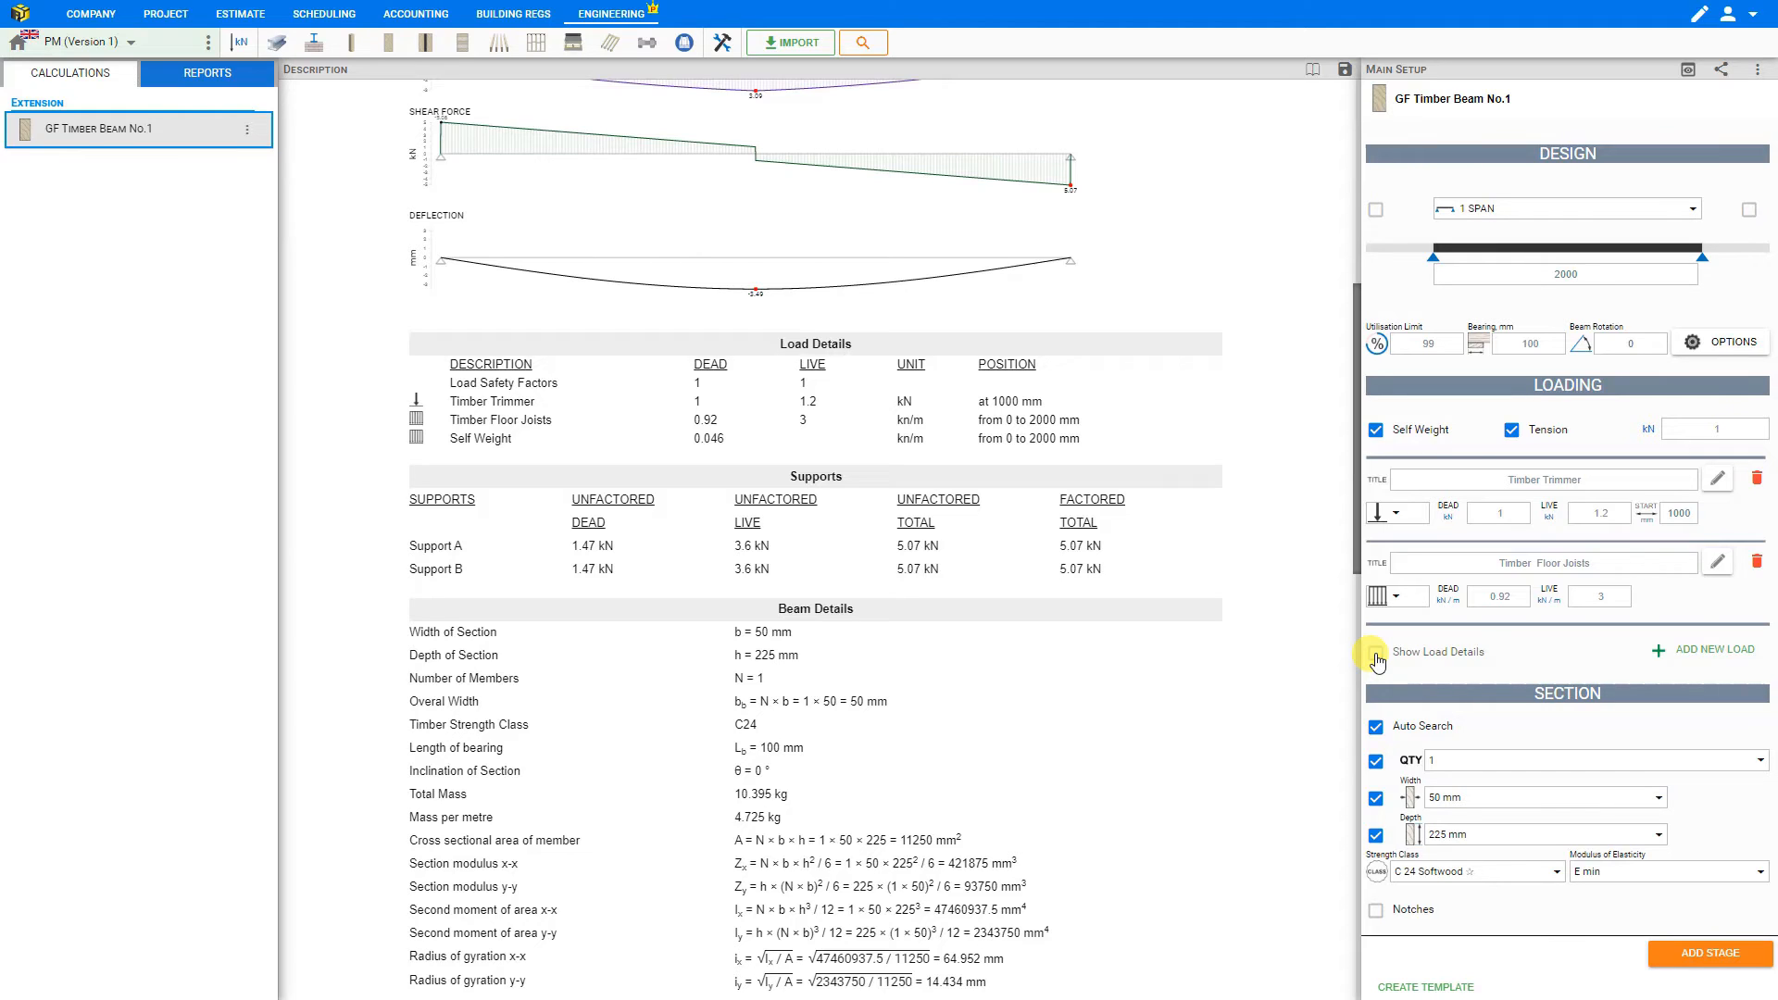
click(1376, 655)
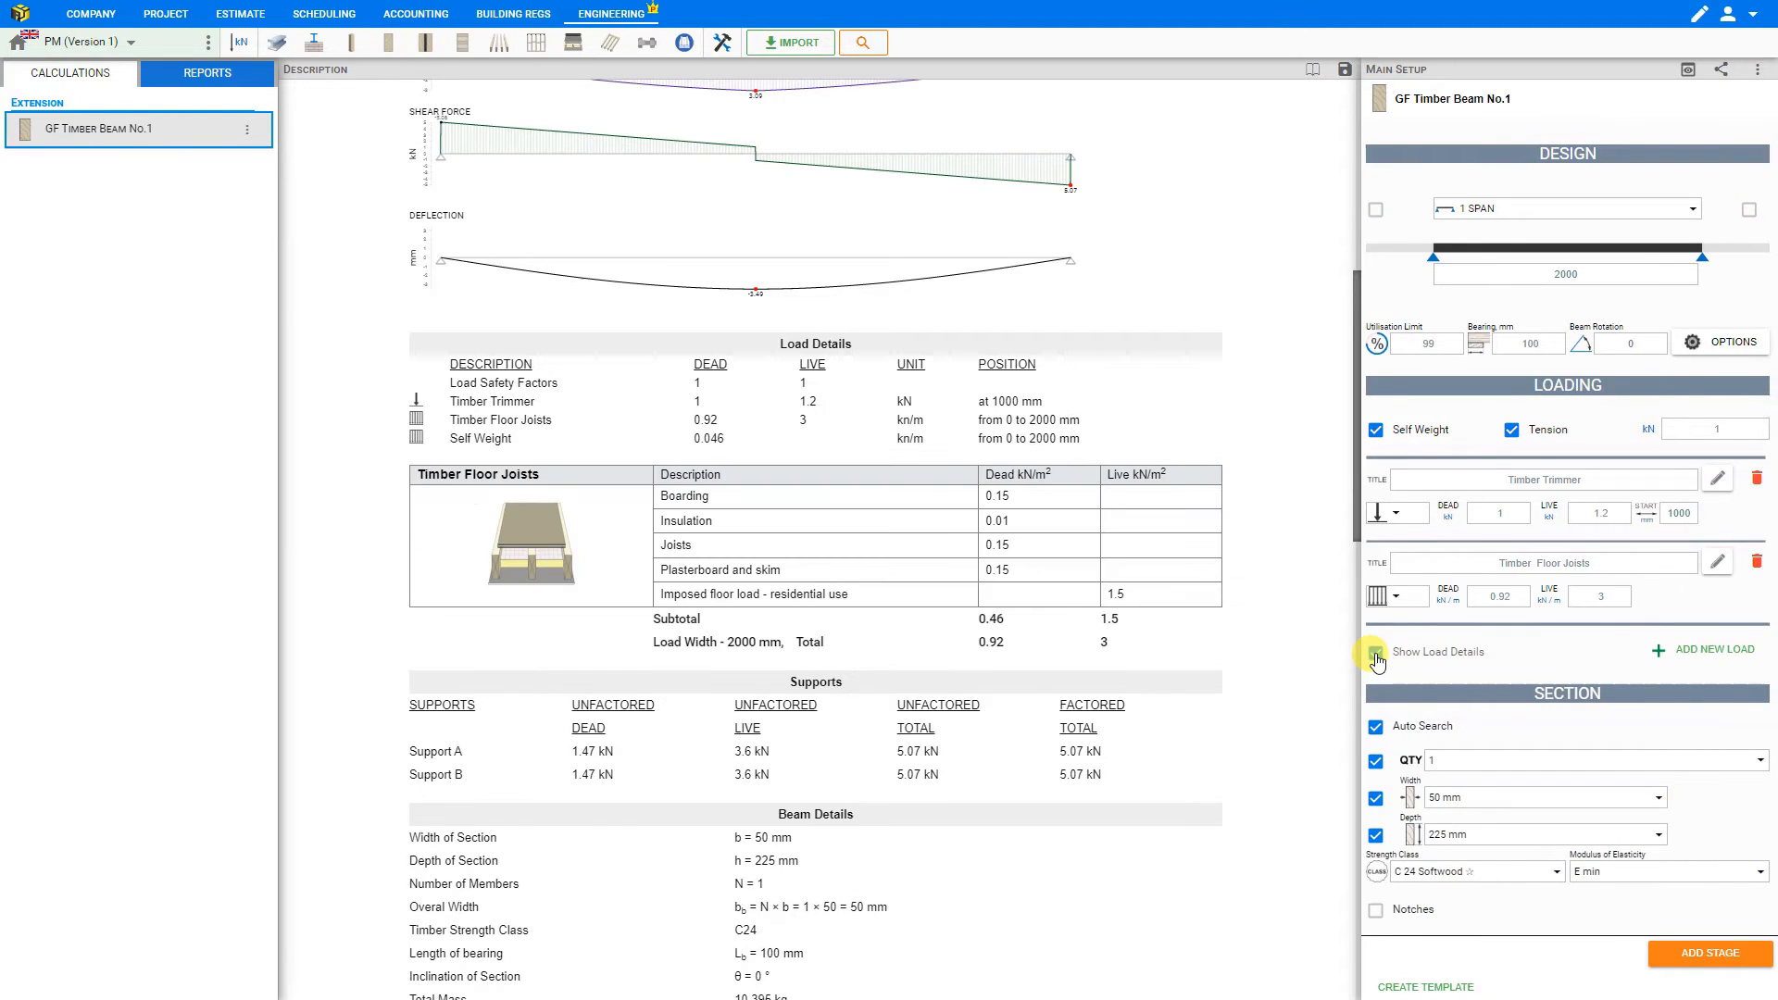
- Turn off Auto Search for the section and choose a quantity of 1 member
click(1376, 728)
click(1375, 728)
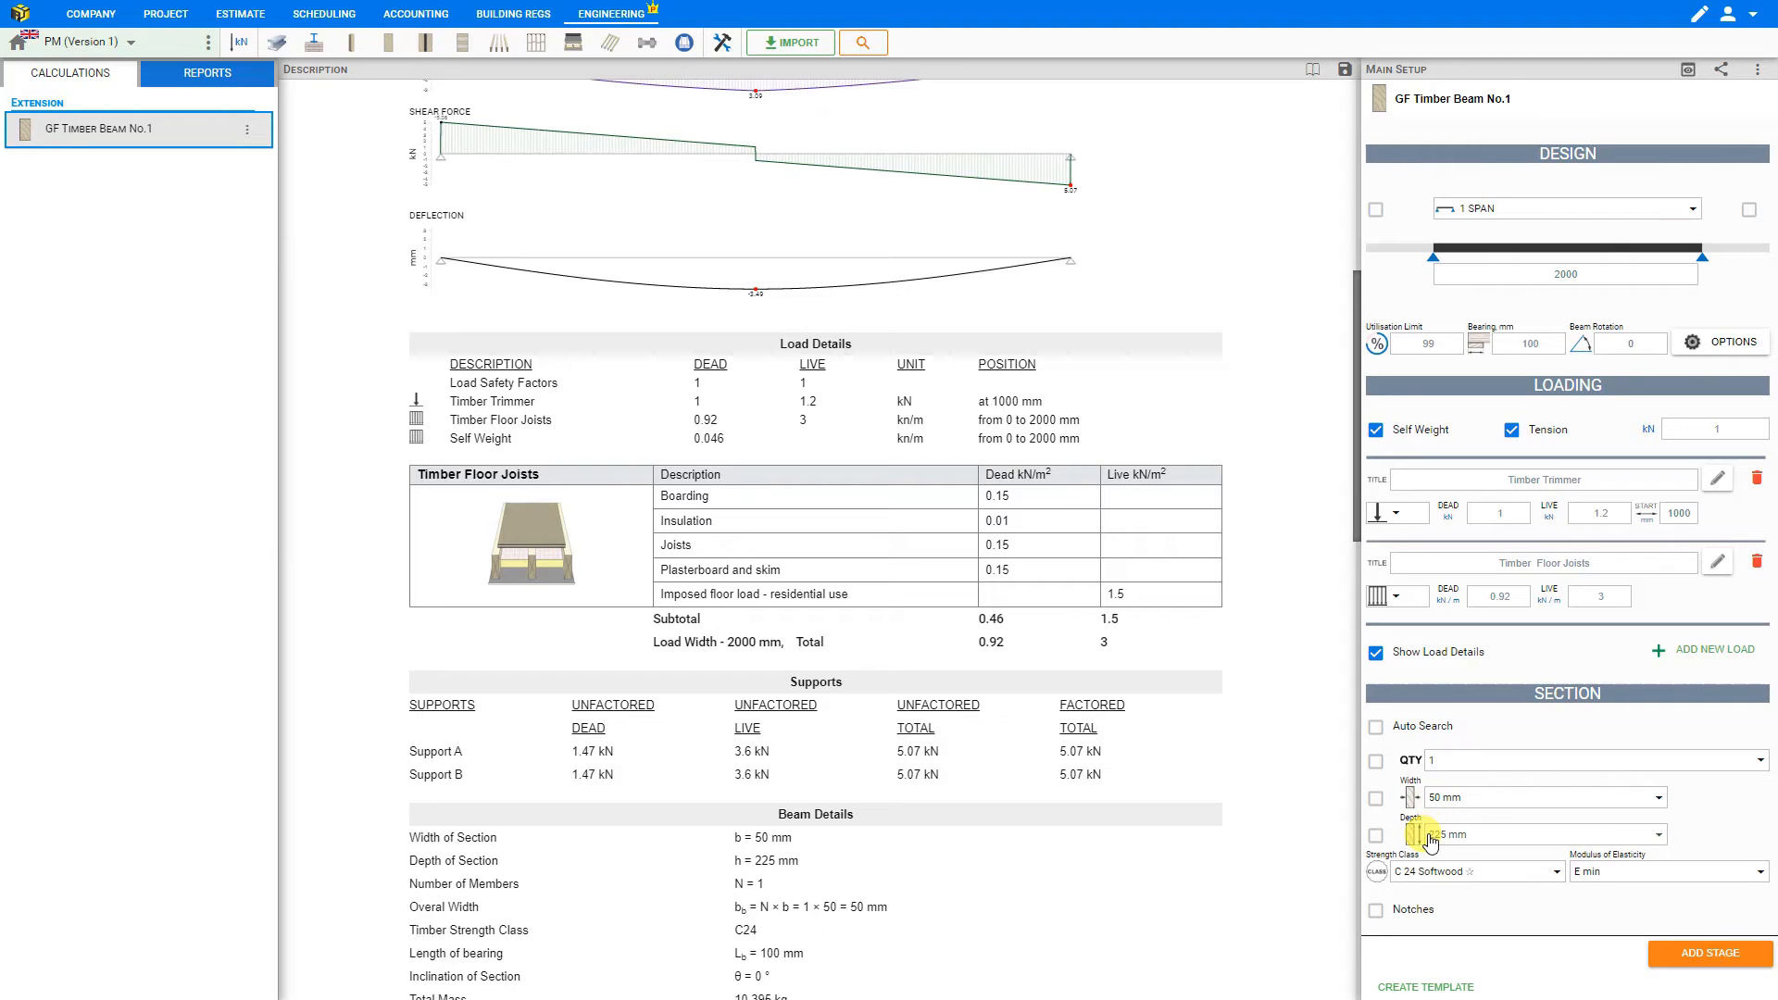
click(1452, 763)
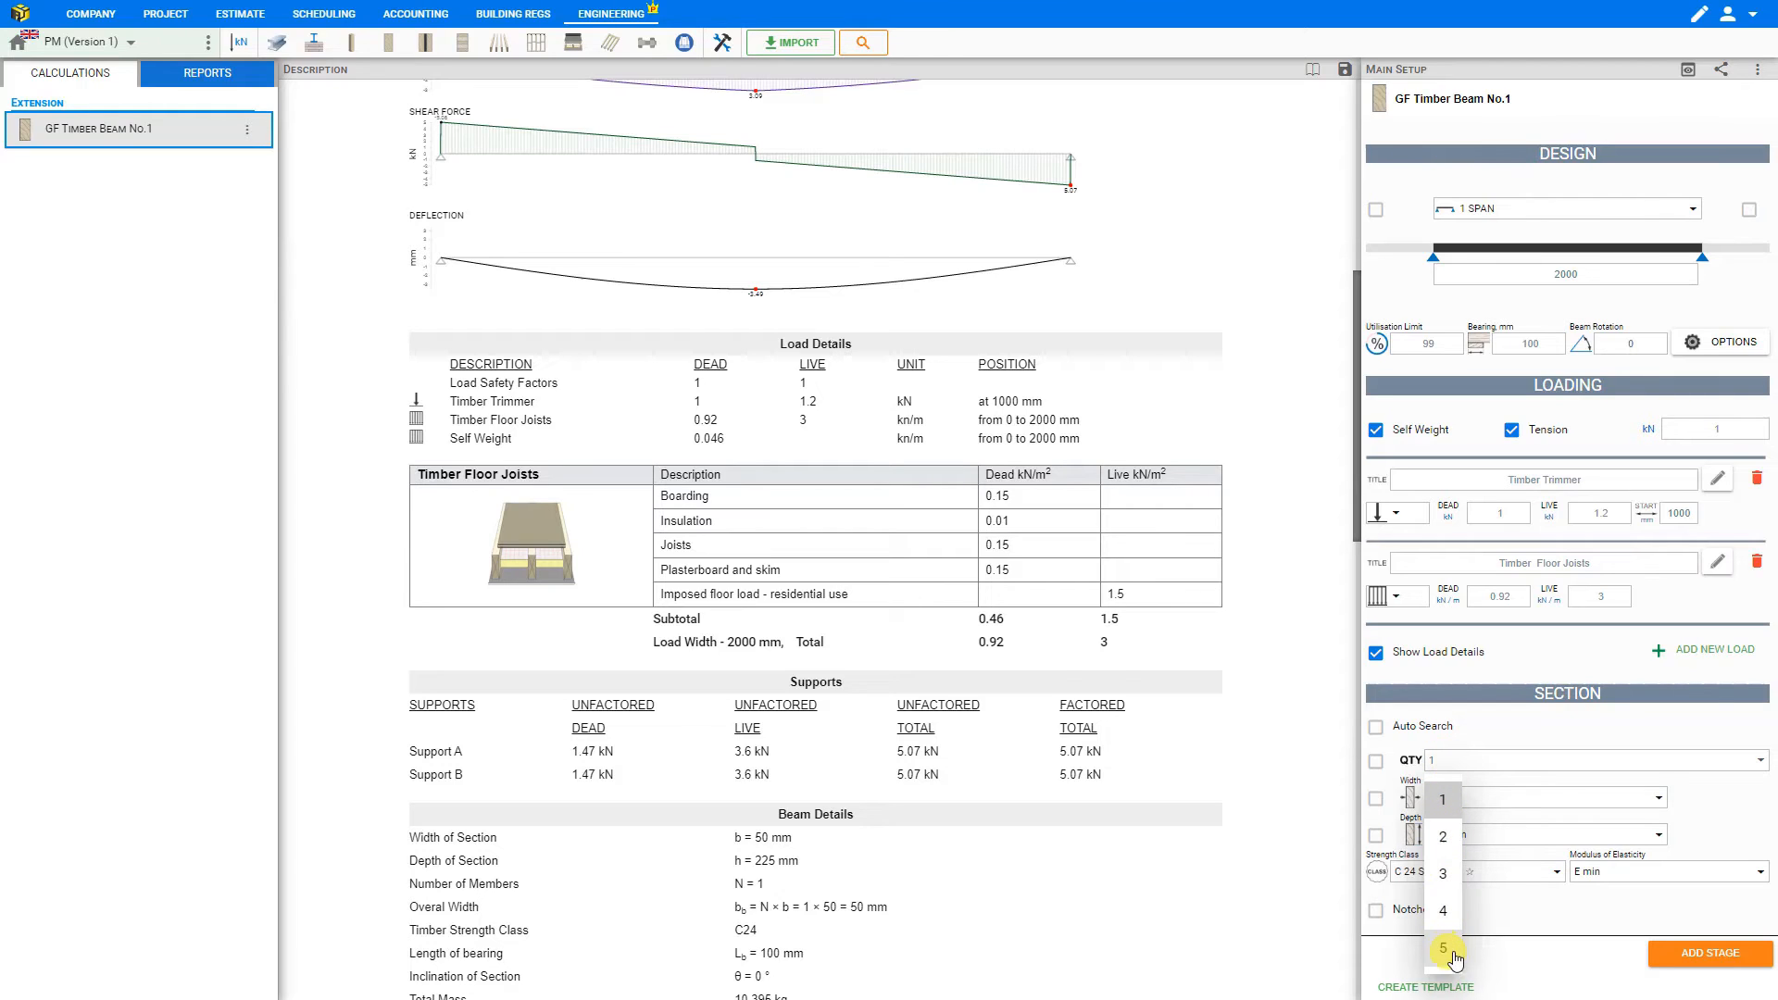
click(1447, 801)
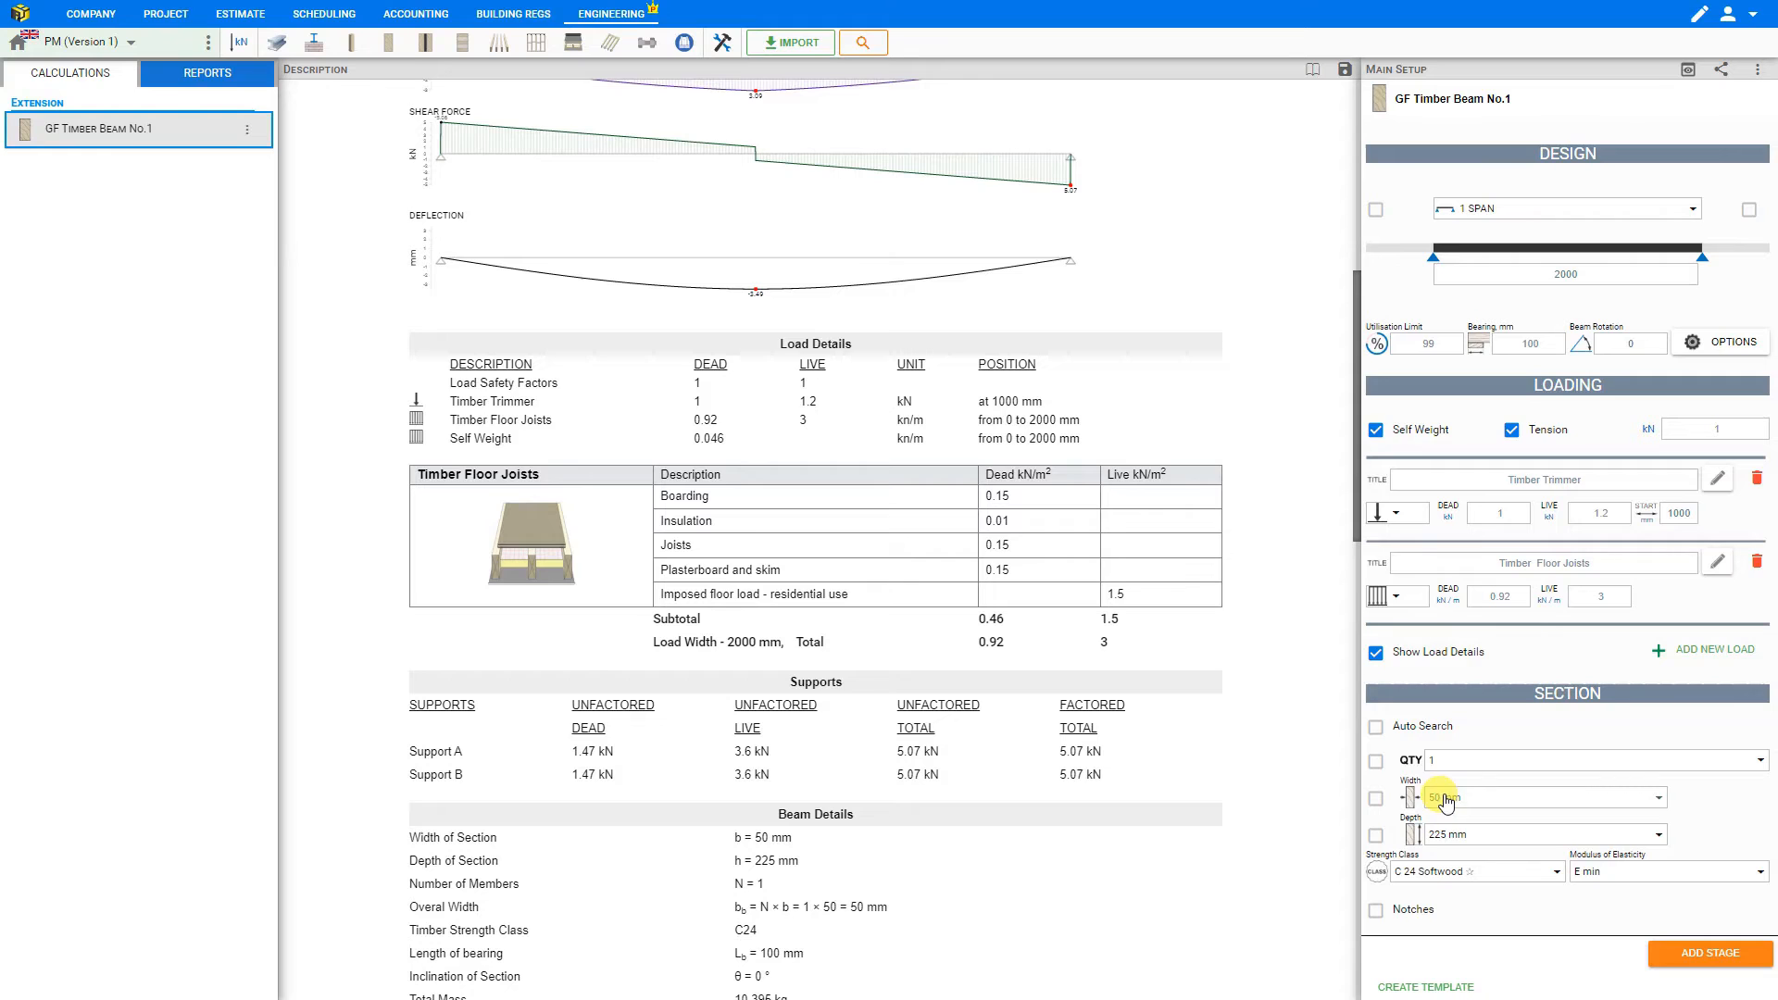
- Set the section's width to 75 mm and its depth to 225 mm
click(1468, 802)
click(1457, 674)
click(1471, 833)
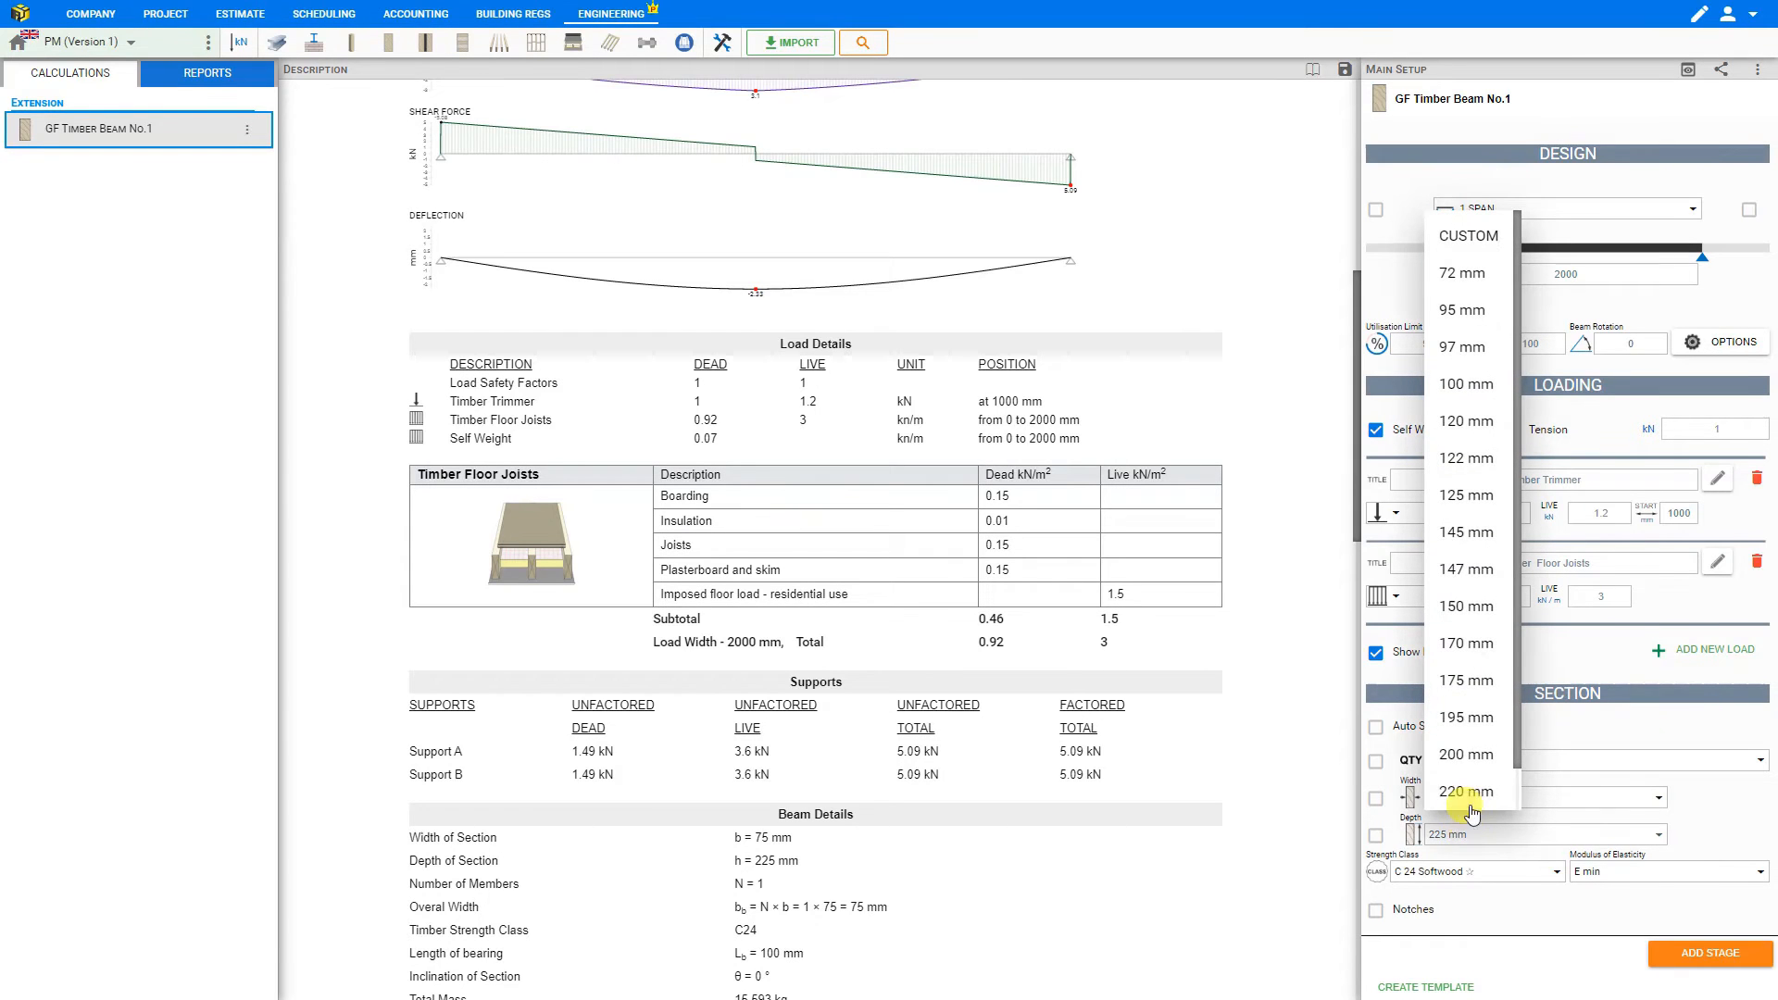
scroll(1471, 782, down, 1)
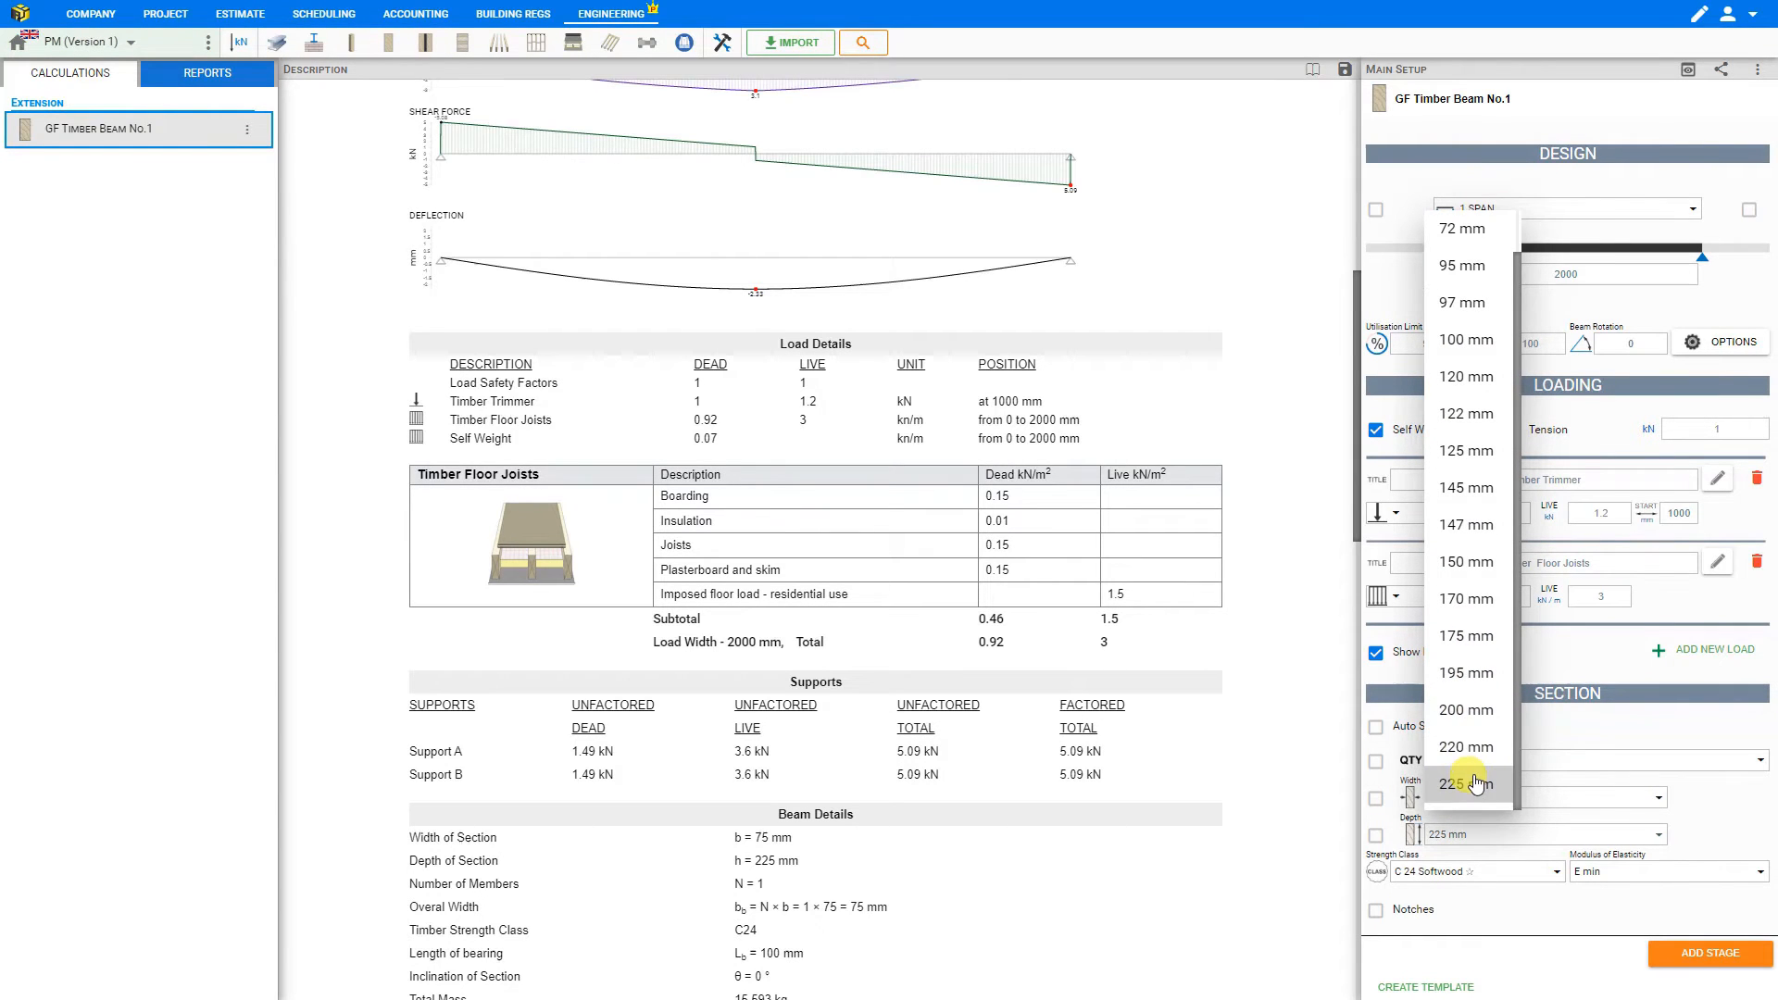
click(1468, 783)
- Try a section quantity of 2 members, check the result, and raise the quantity to 3
scroll(1270, 746, up, 10)
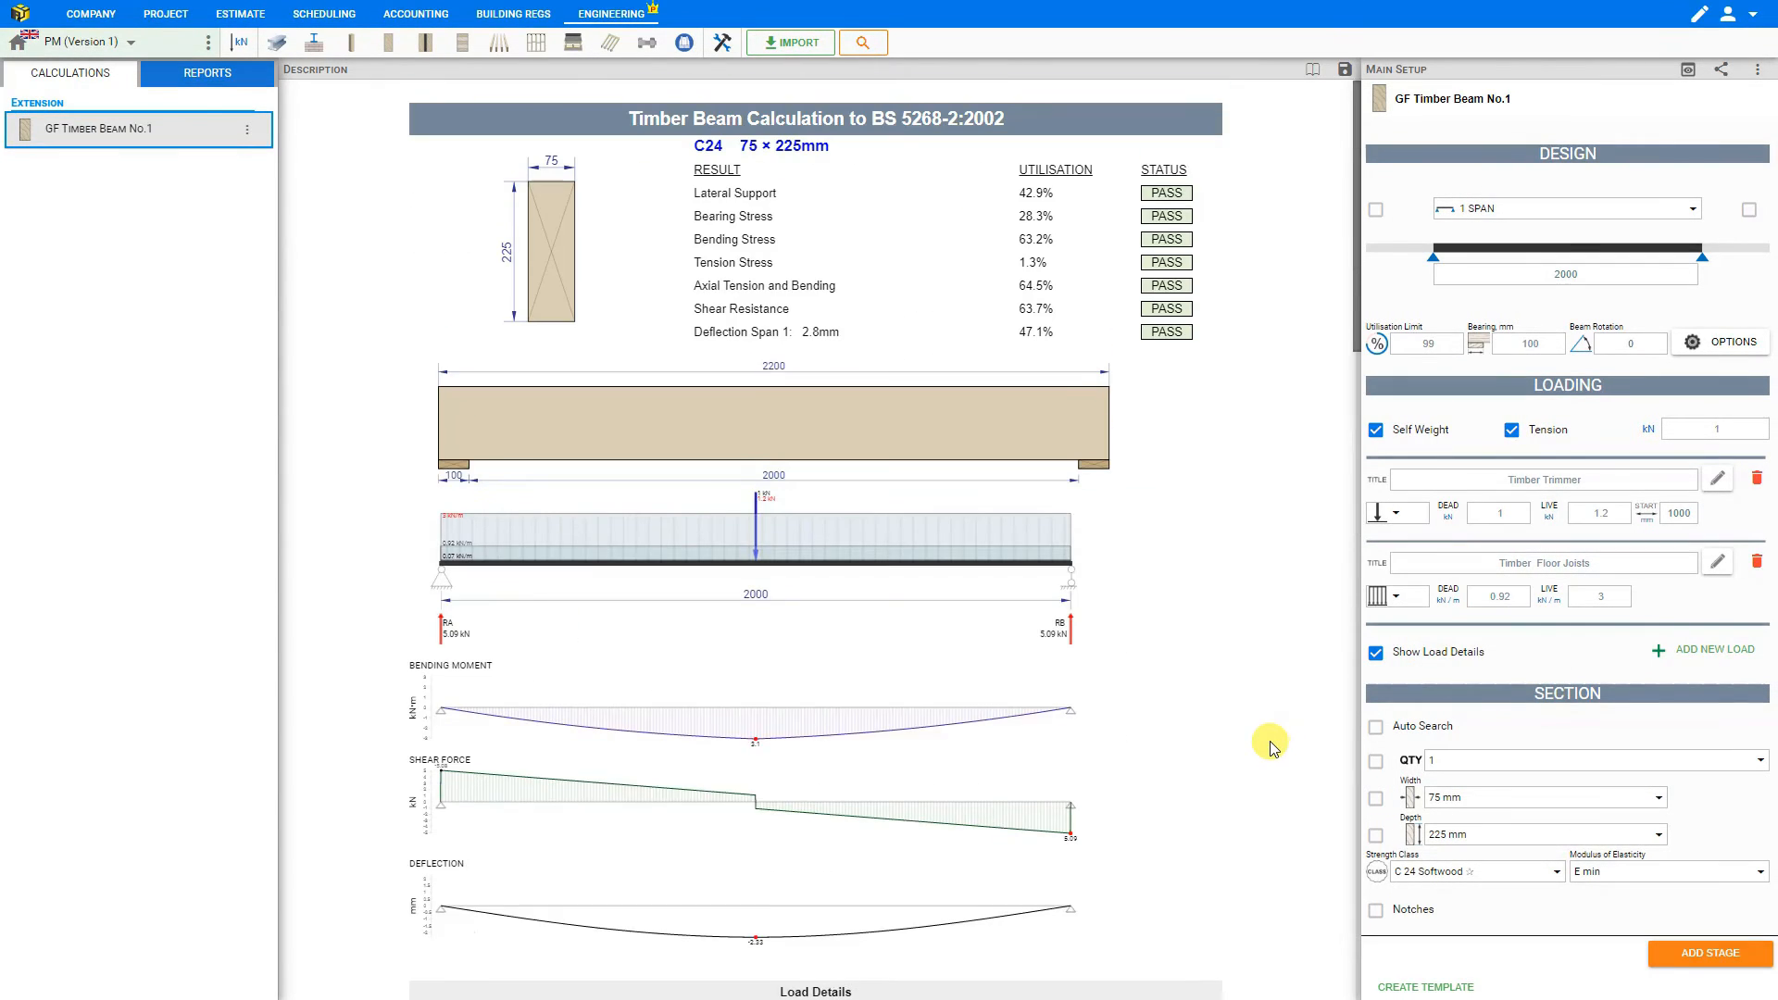
click(1436, 763)
click(1445, 836)
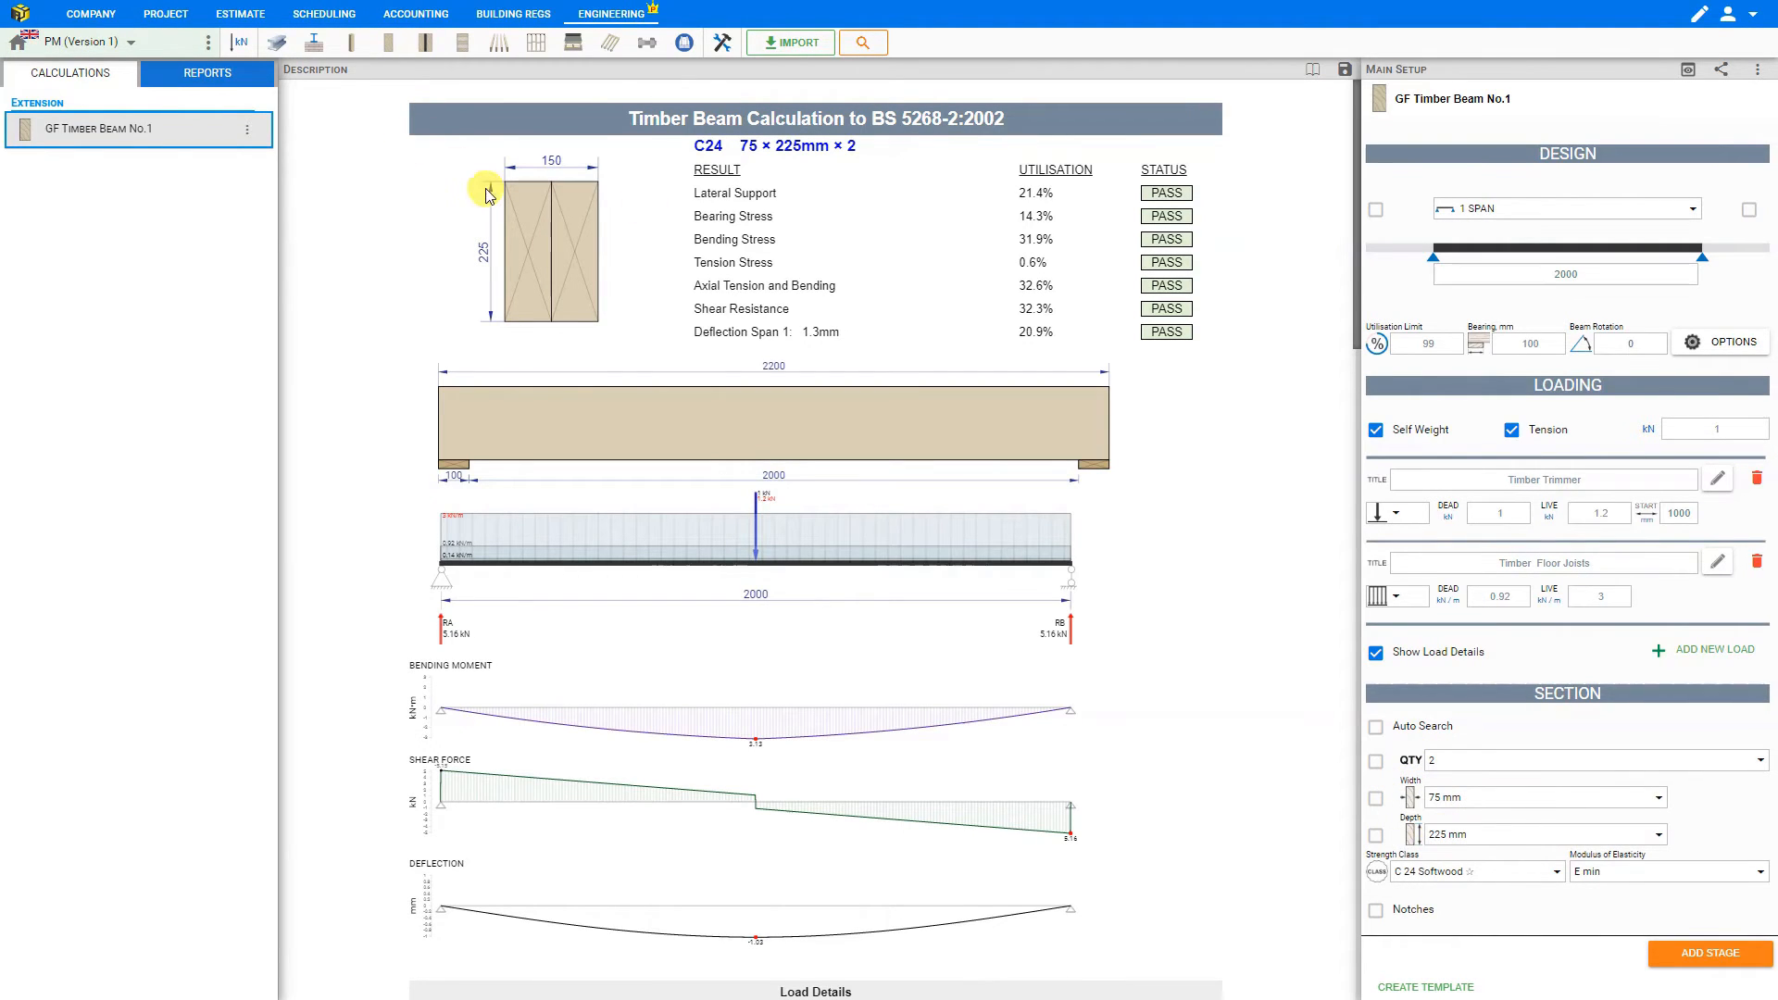
click(1429, 761)
click(1451, 879)
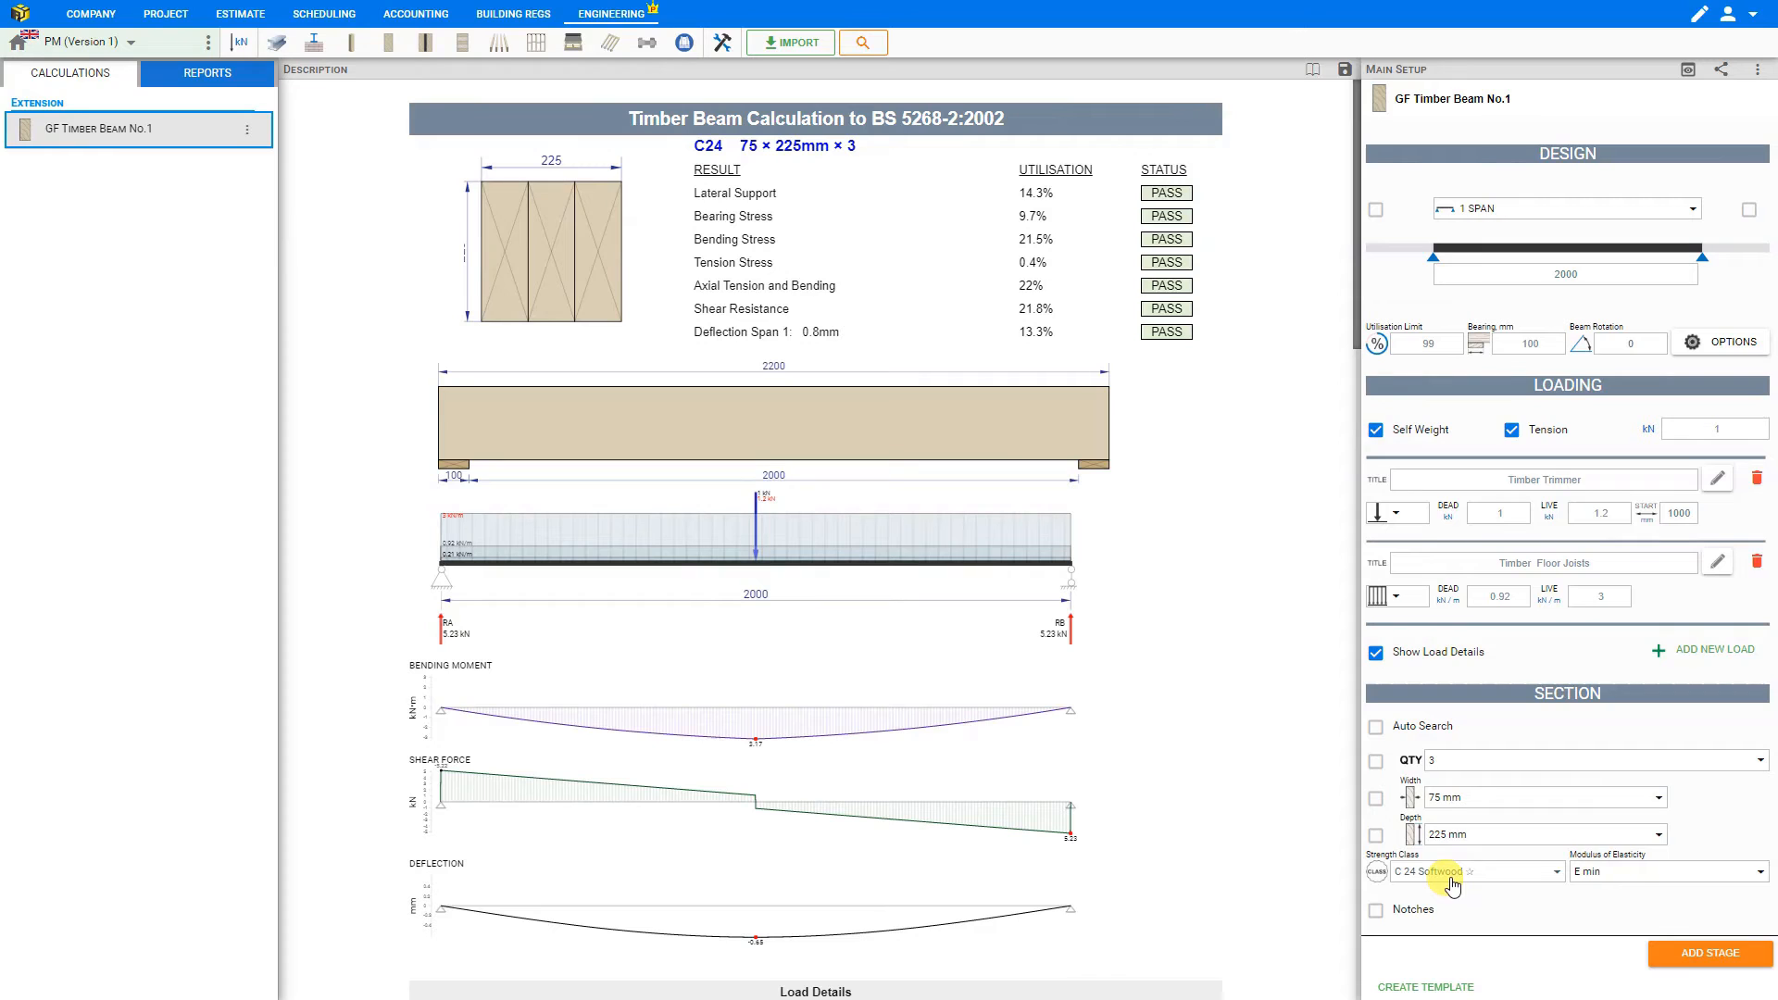
- Set the section quantity to 1 and auto-size its depth first, followed by its width alone with the depth search switched off
click(1432, 763)
click(1441, 800)
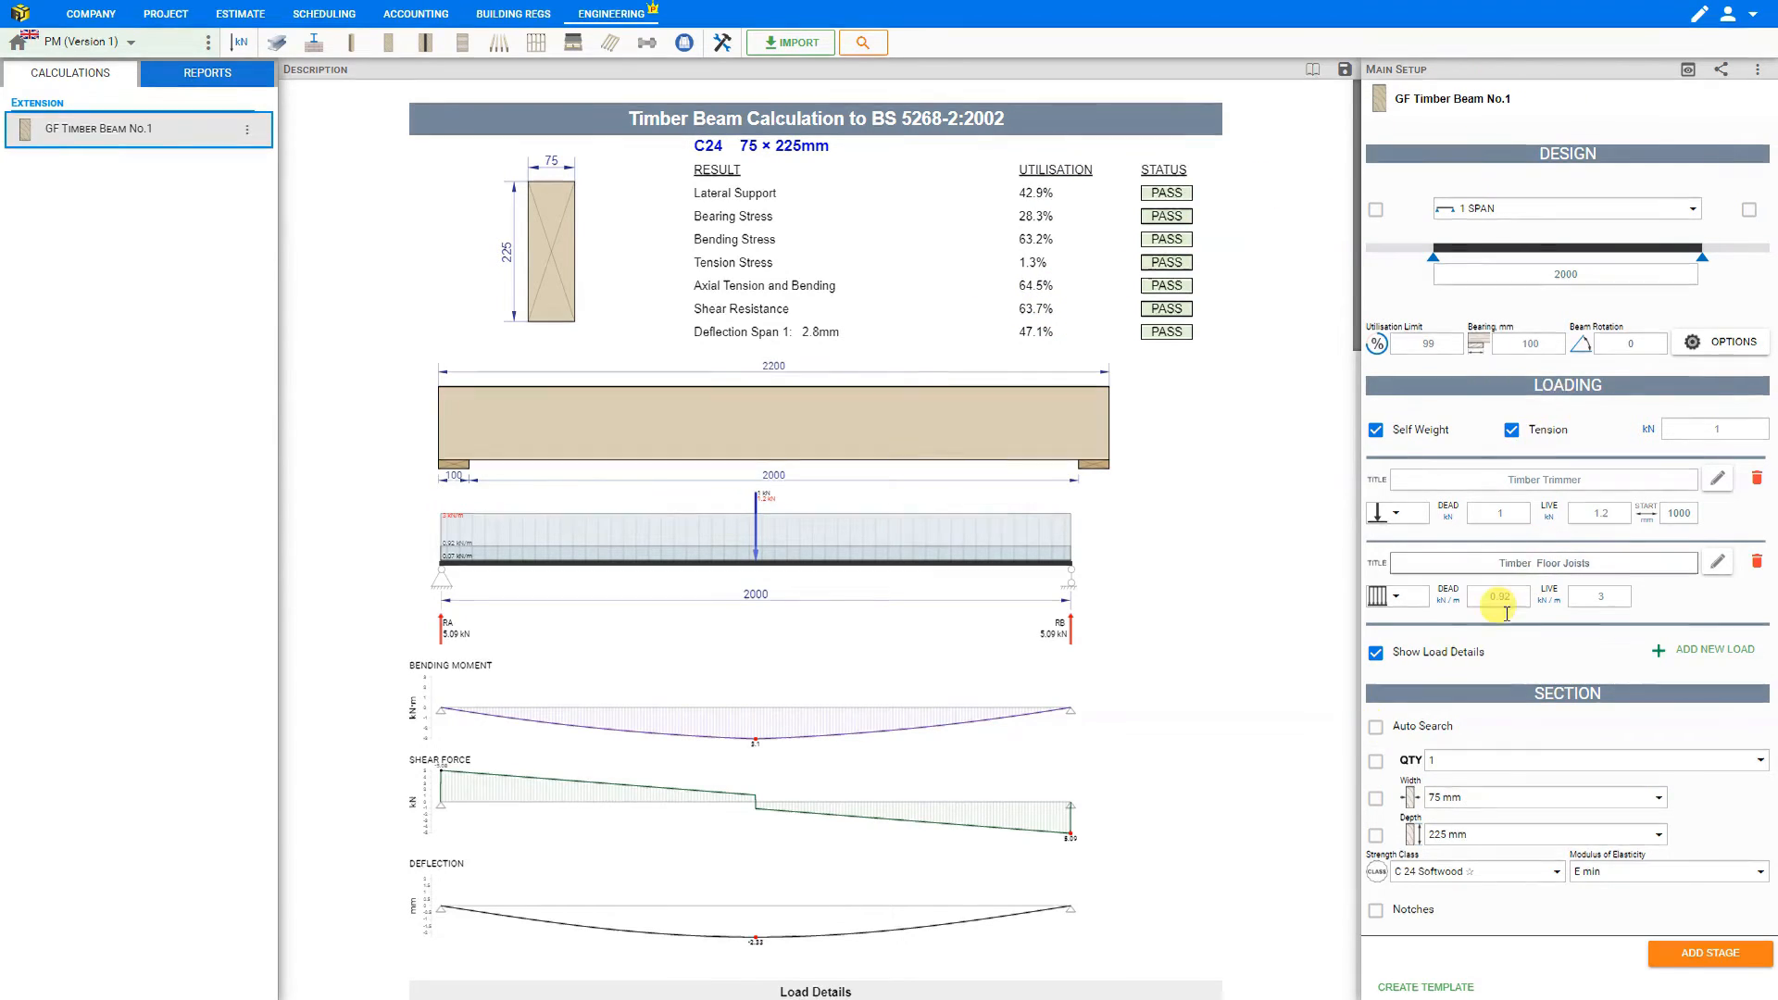
click(1376, 836)
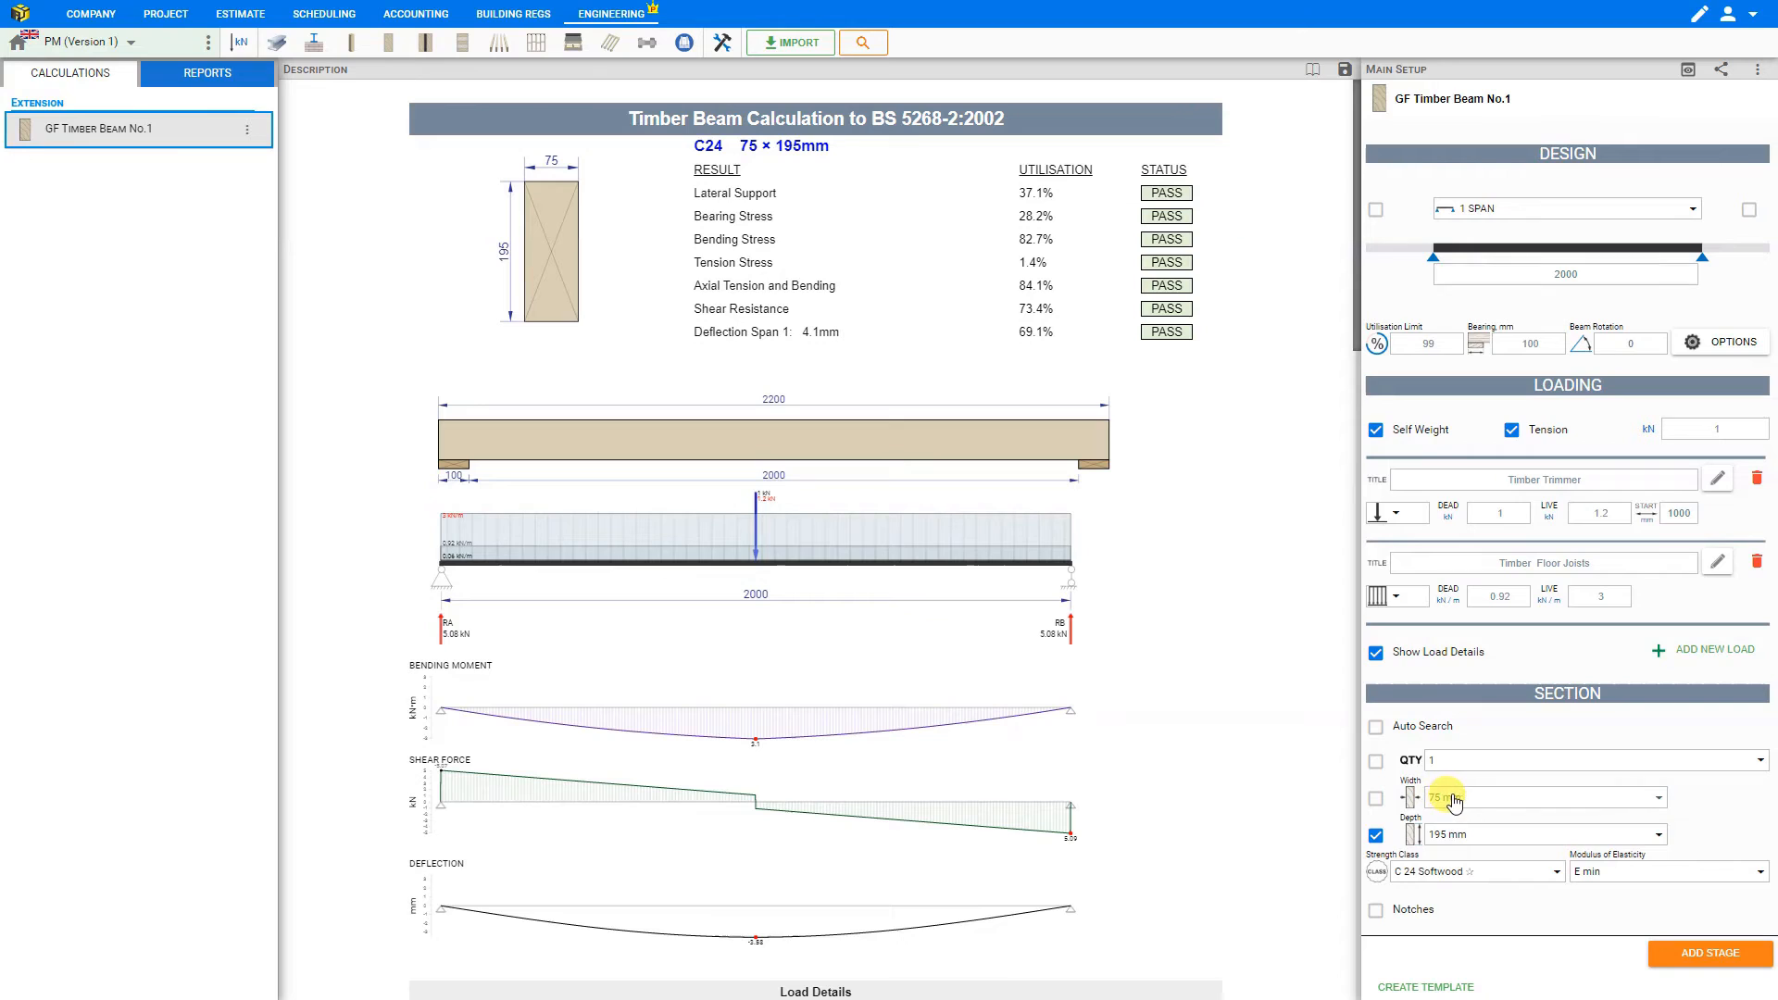
click(1377, 839)
click(1376, 800)
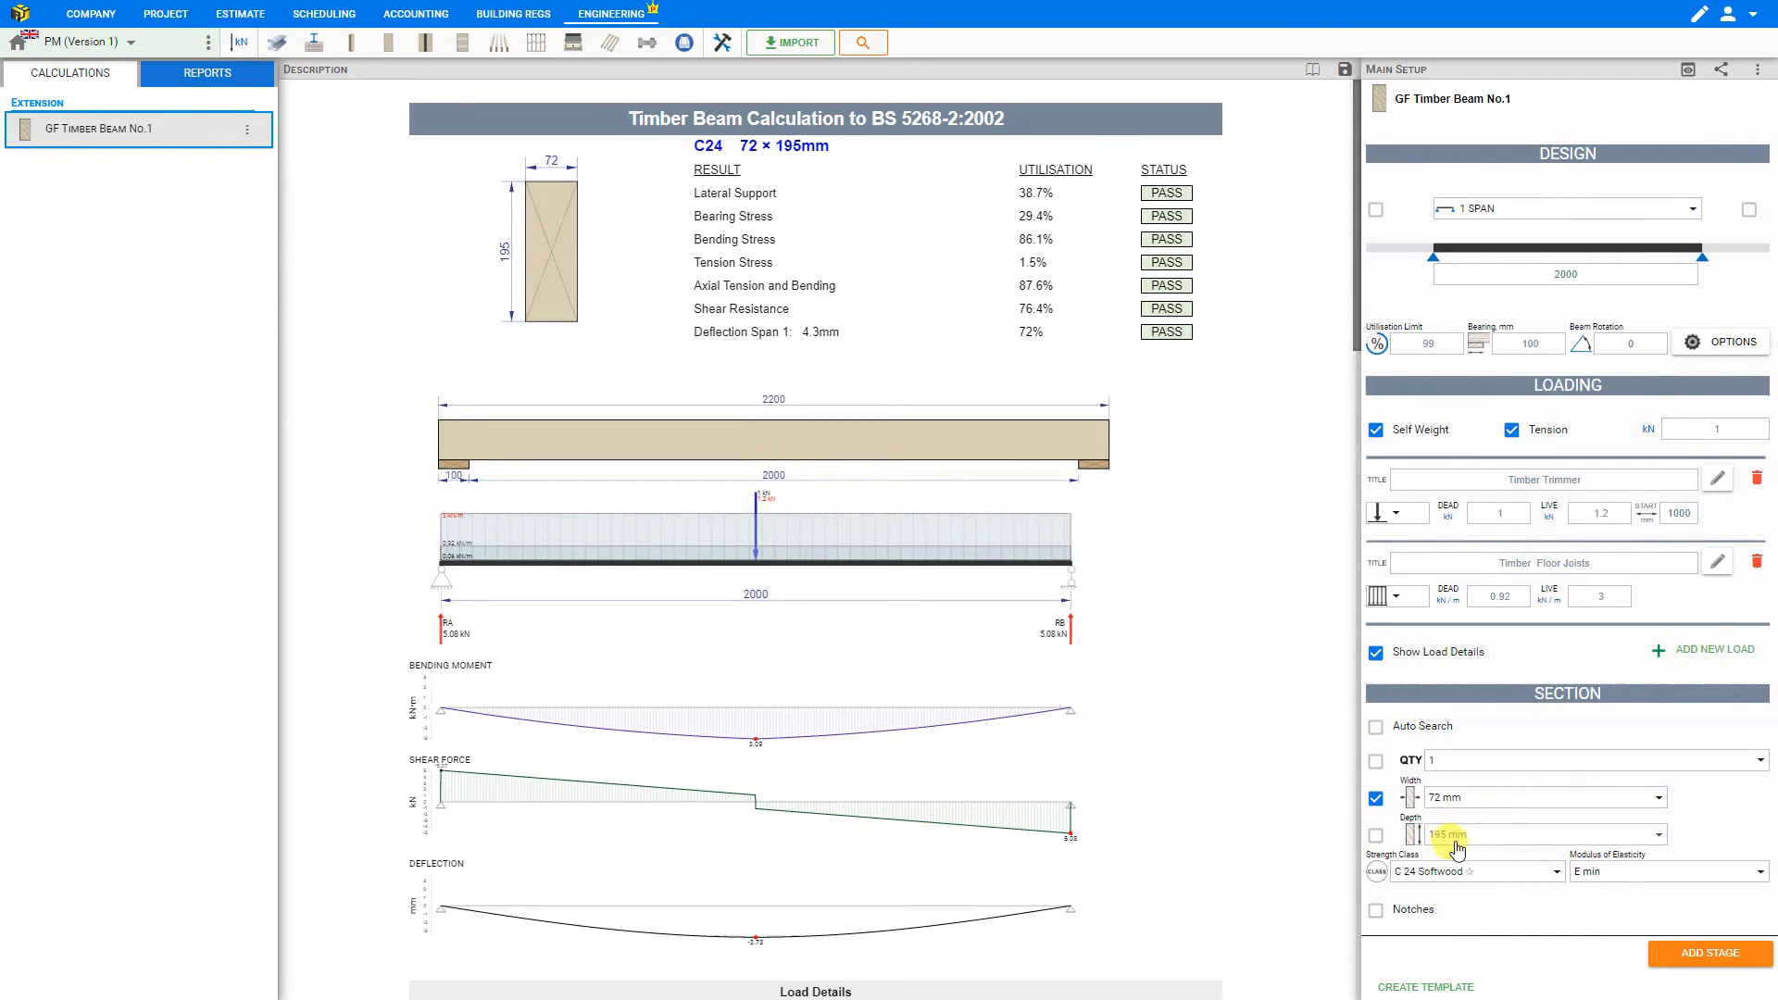
- Keep C 24 Softwood as the strength class and set the modulus of elasticity to E mean
click(1467, 884)
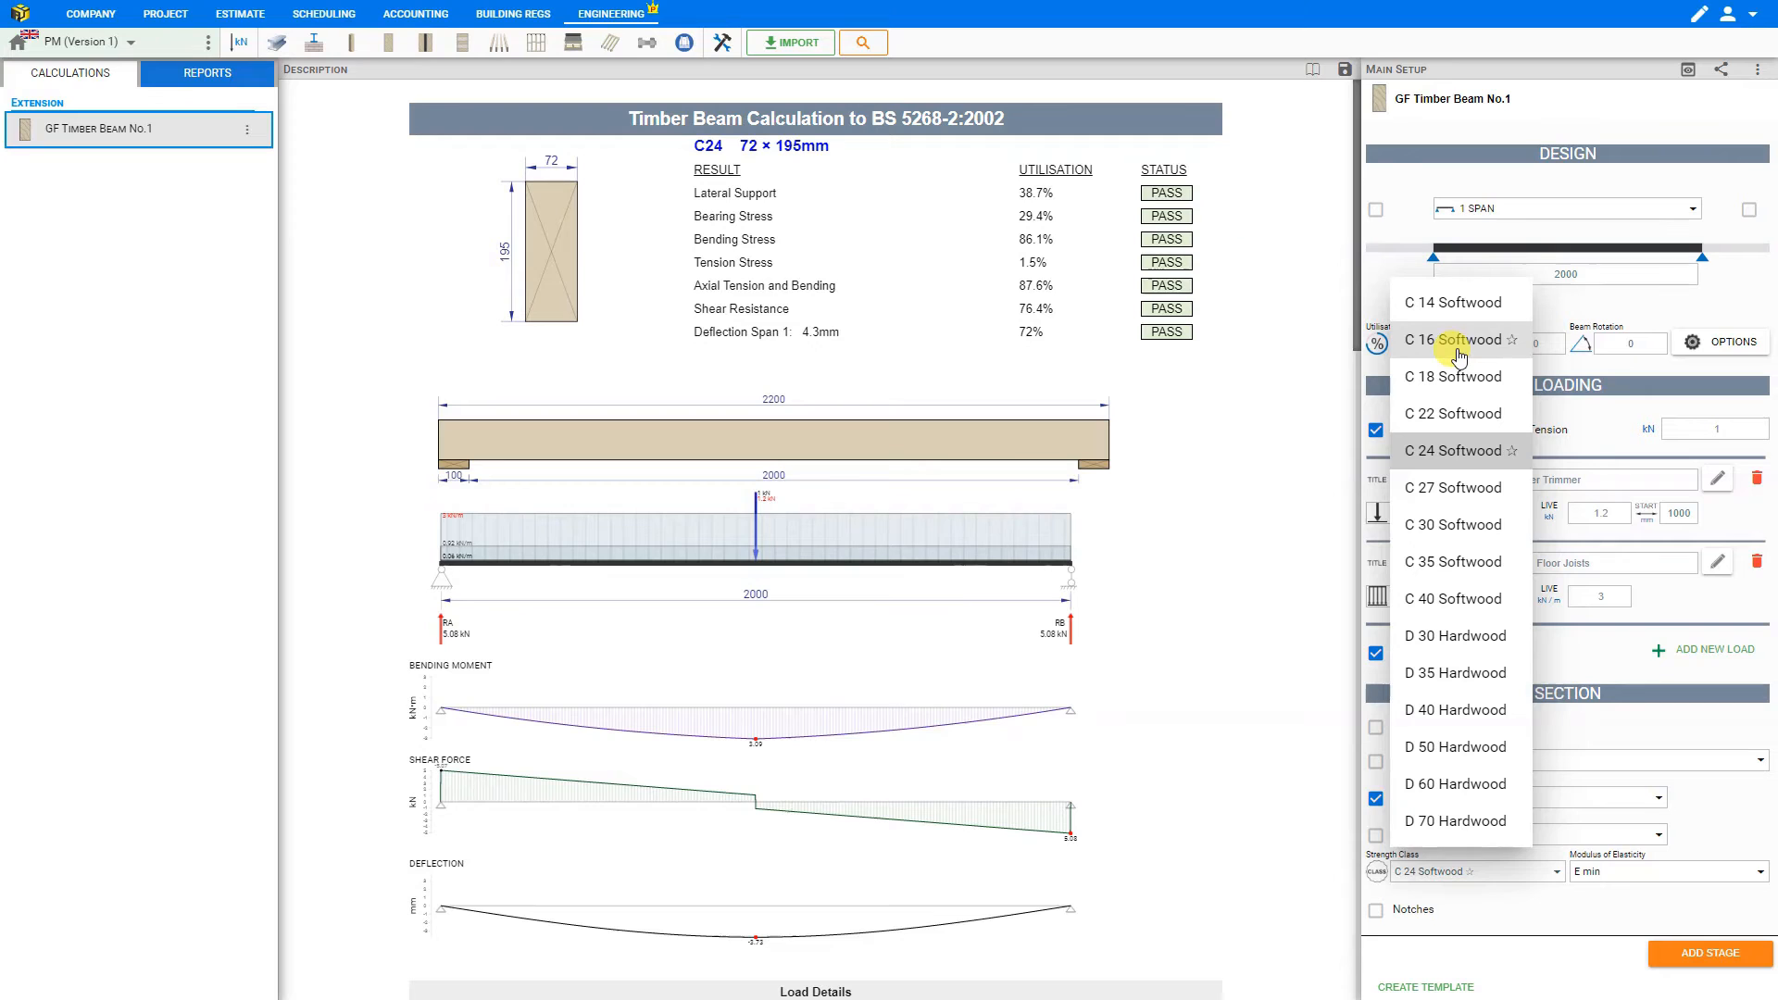
click(1435, 453)
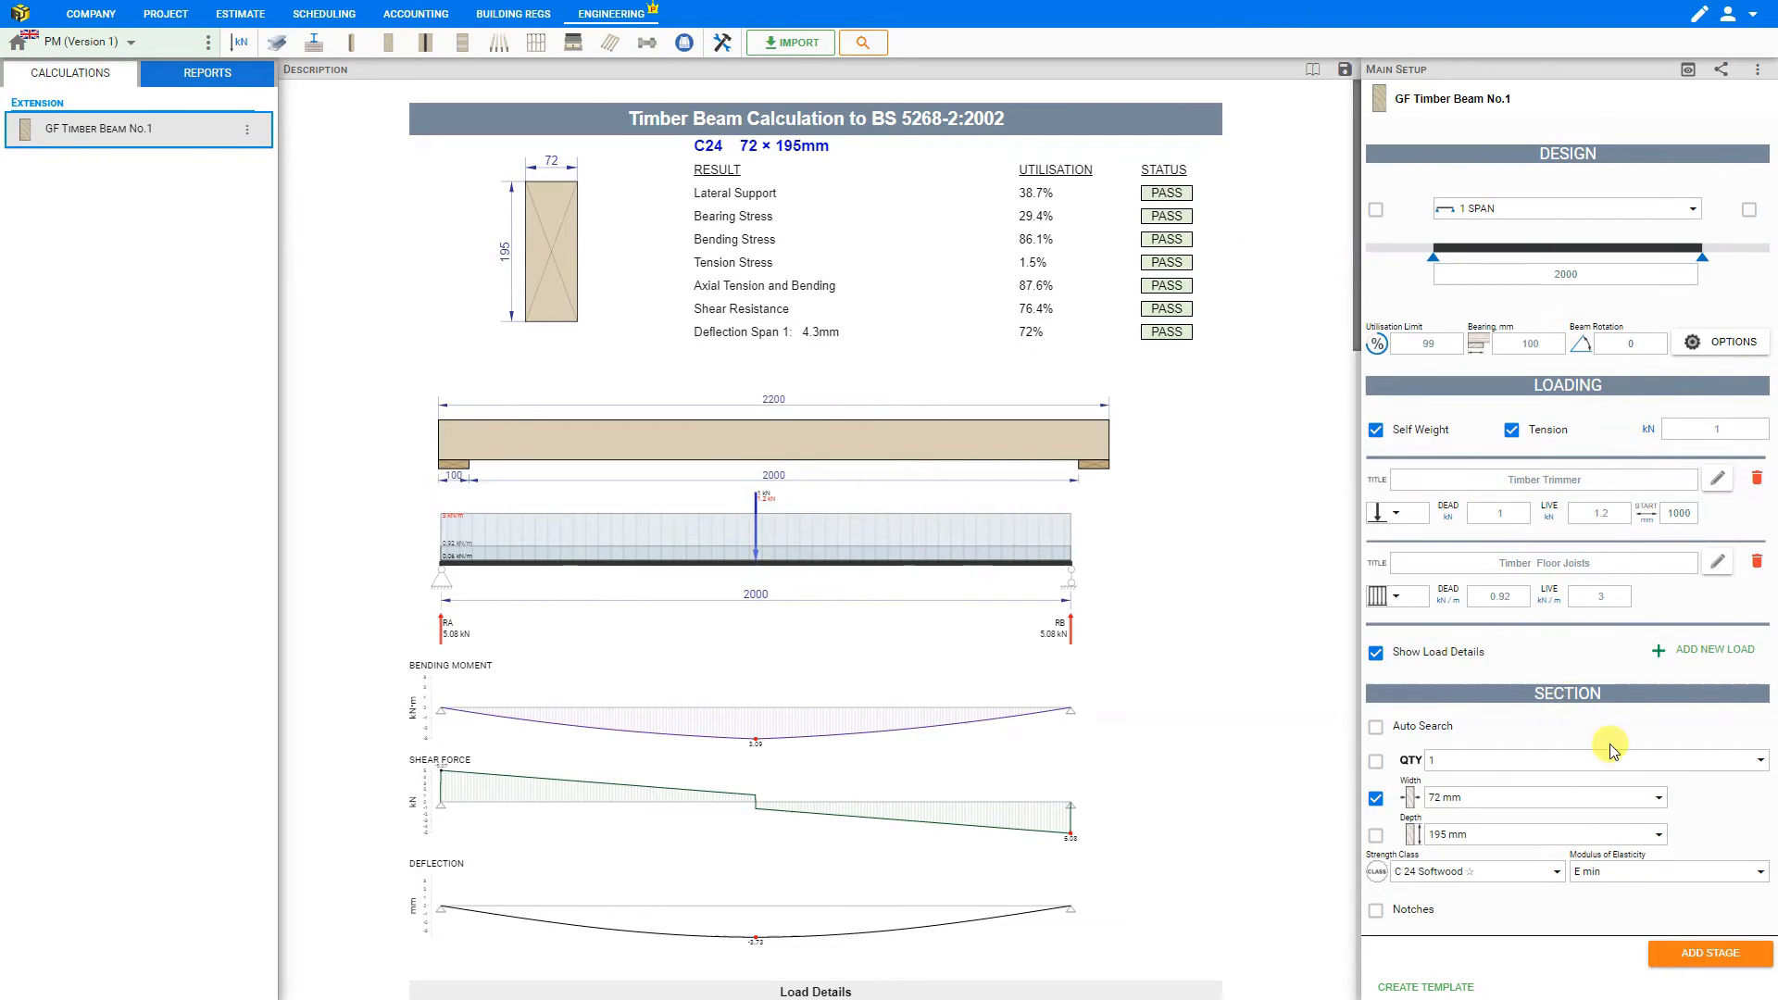
click(1601, 875)
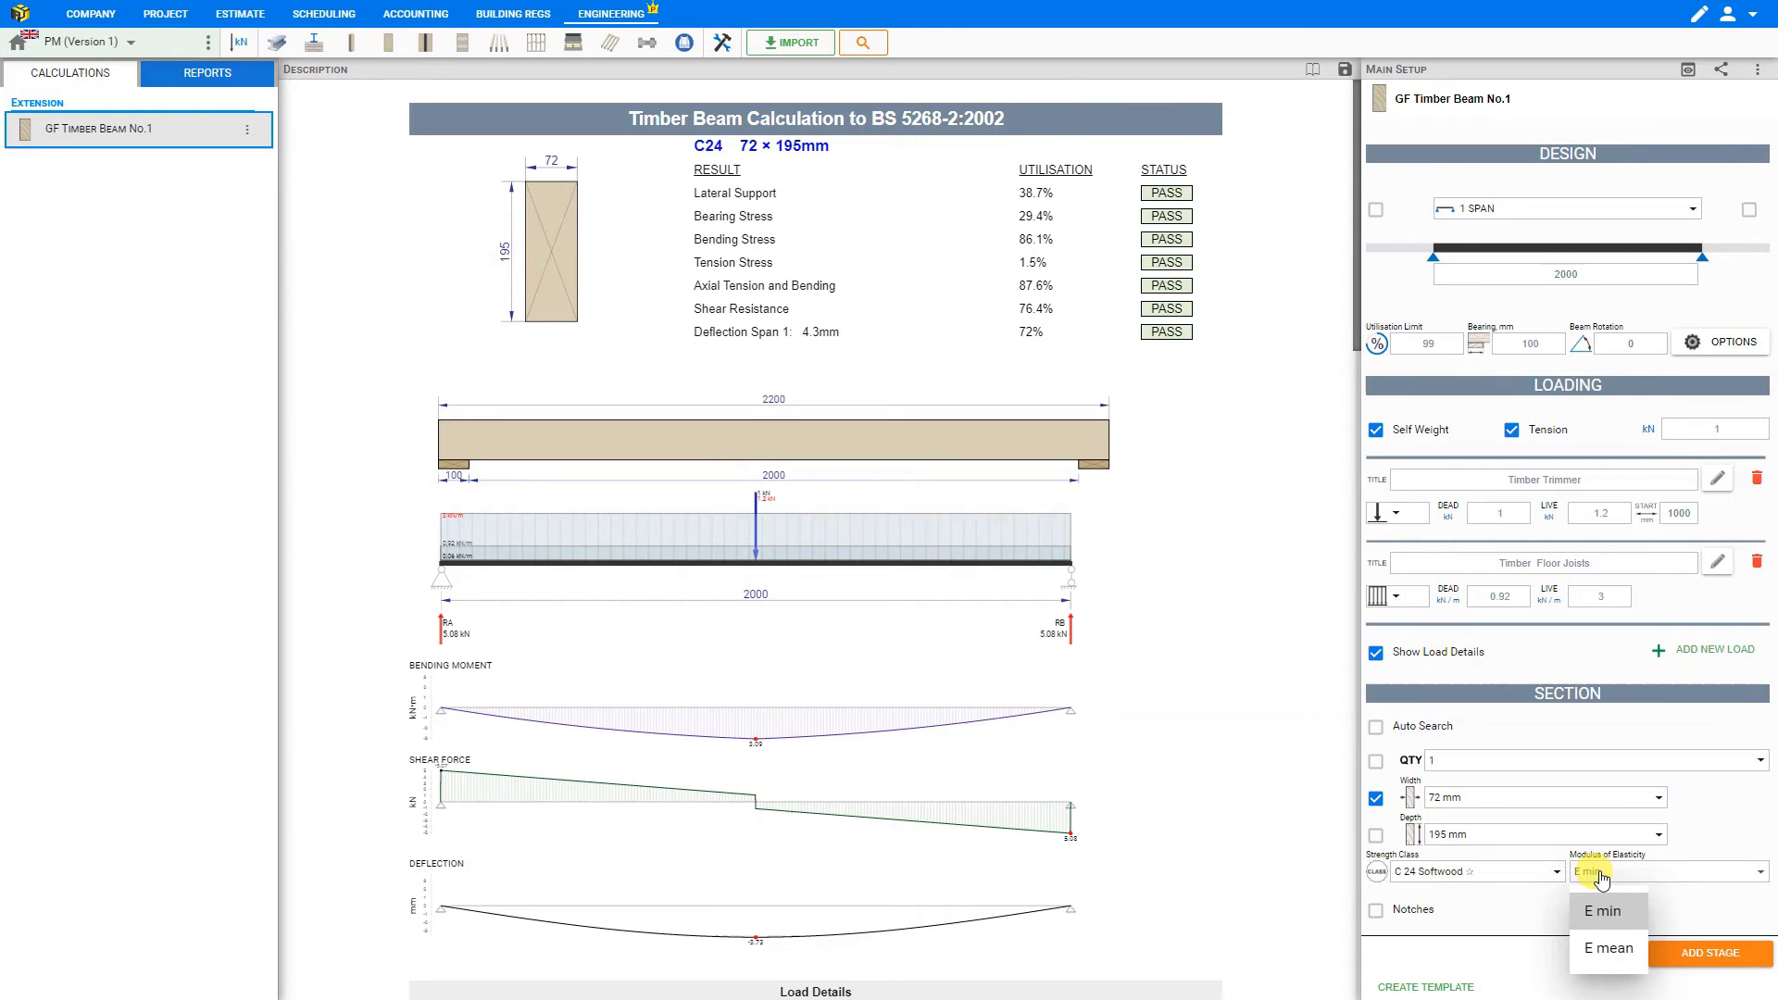
click(1600, 949)
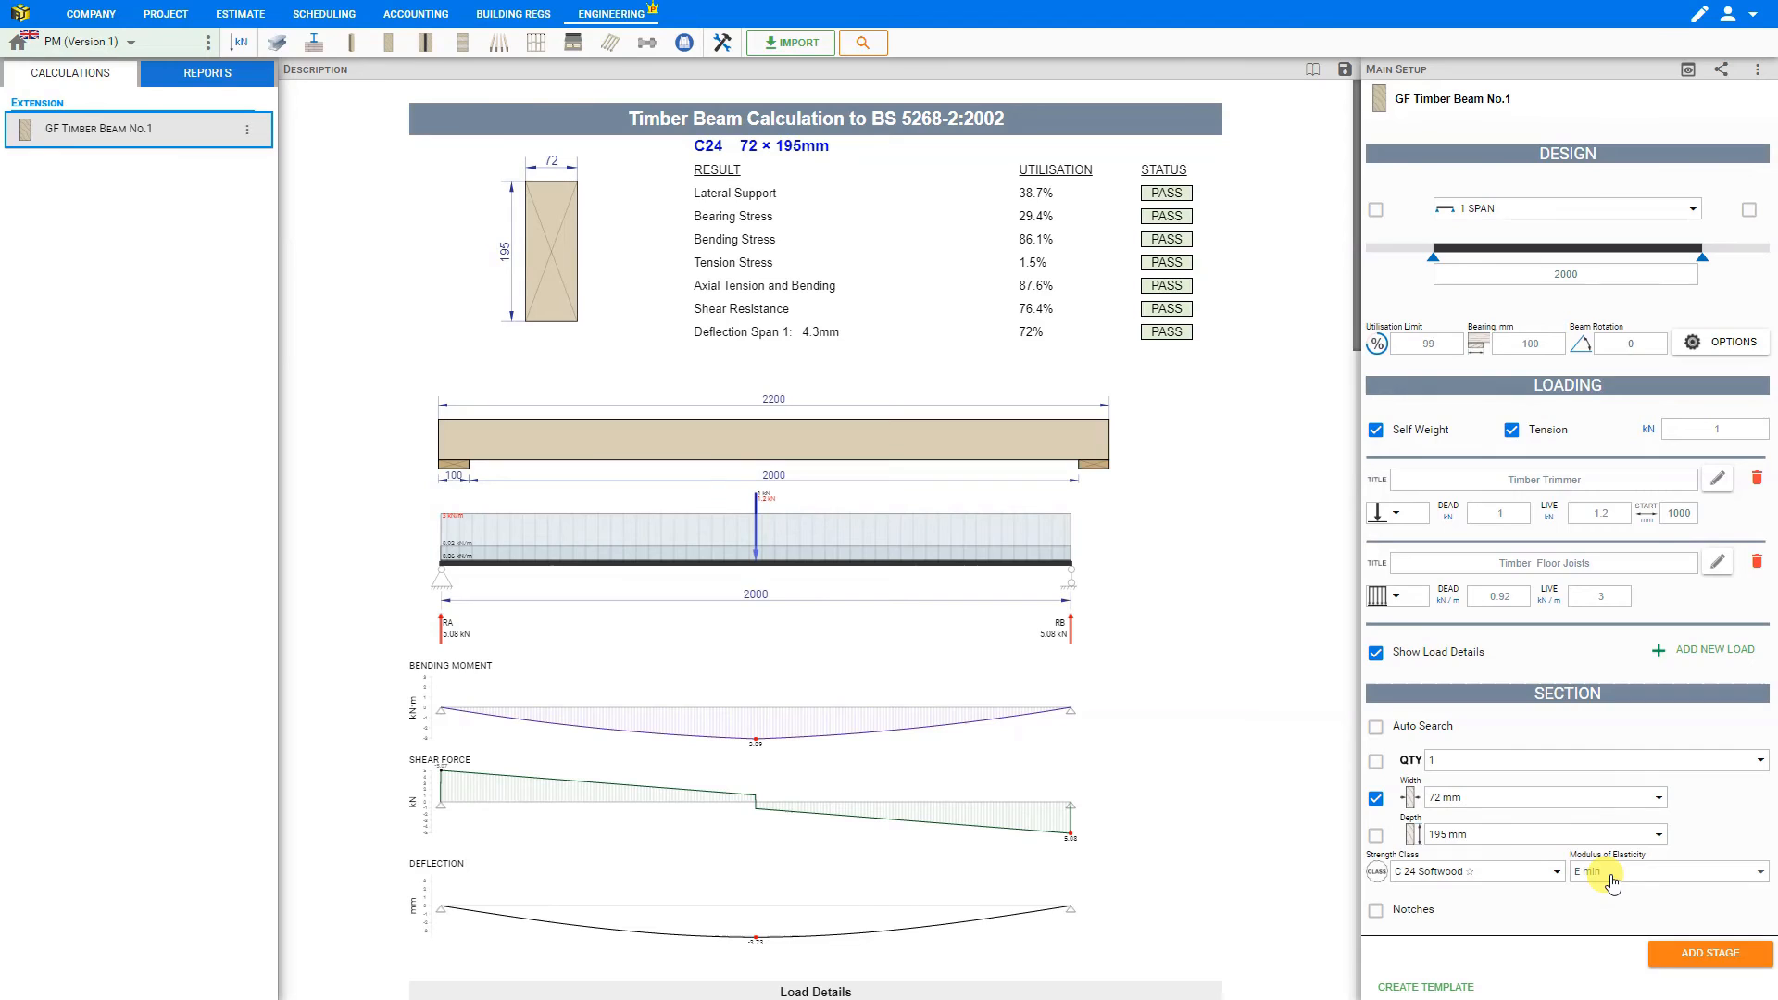
click(1613, 880)
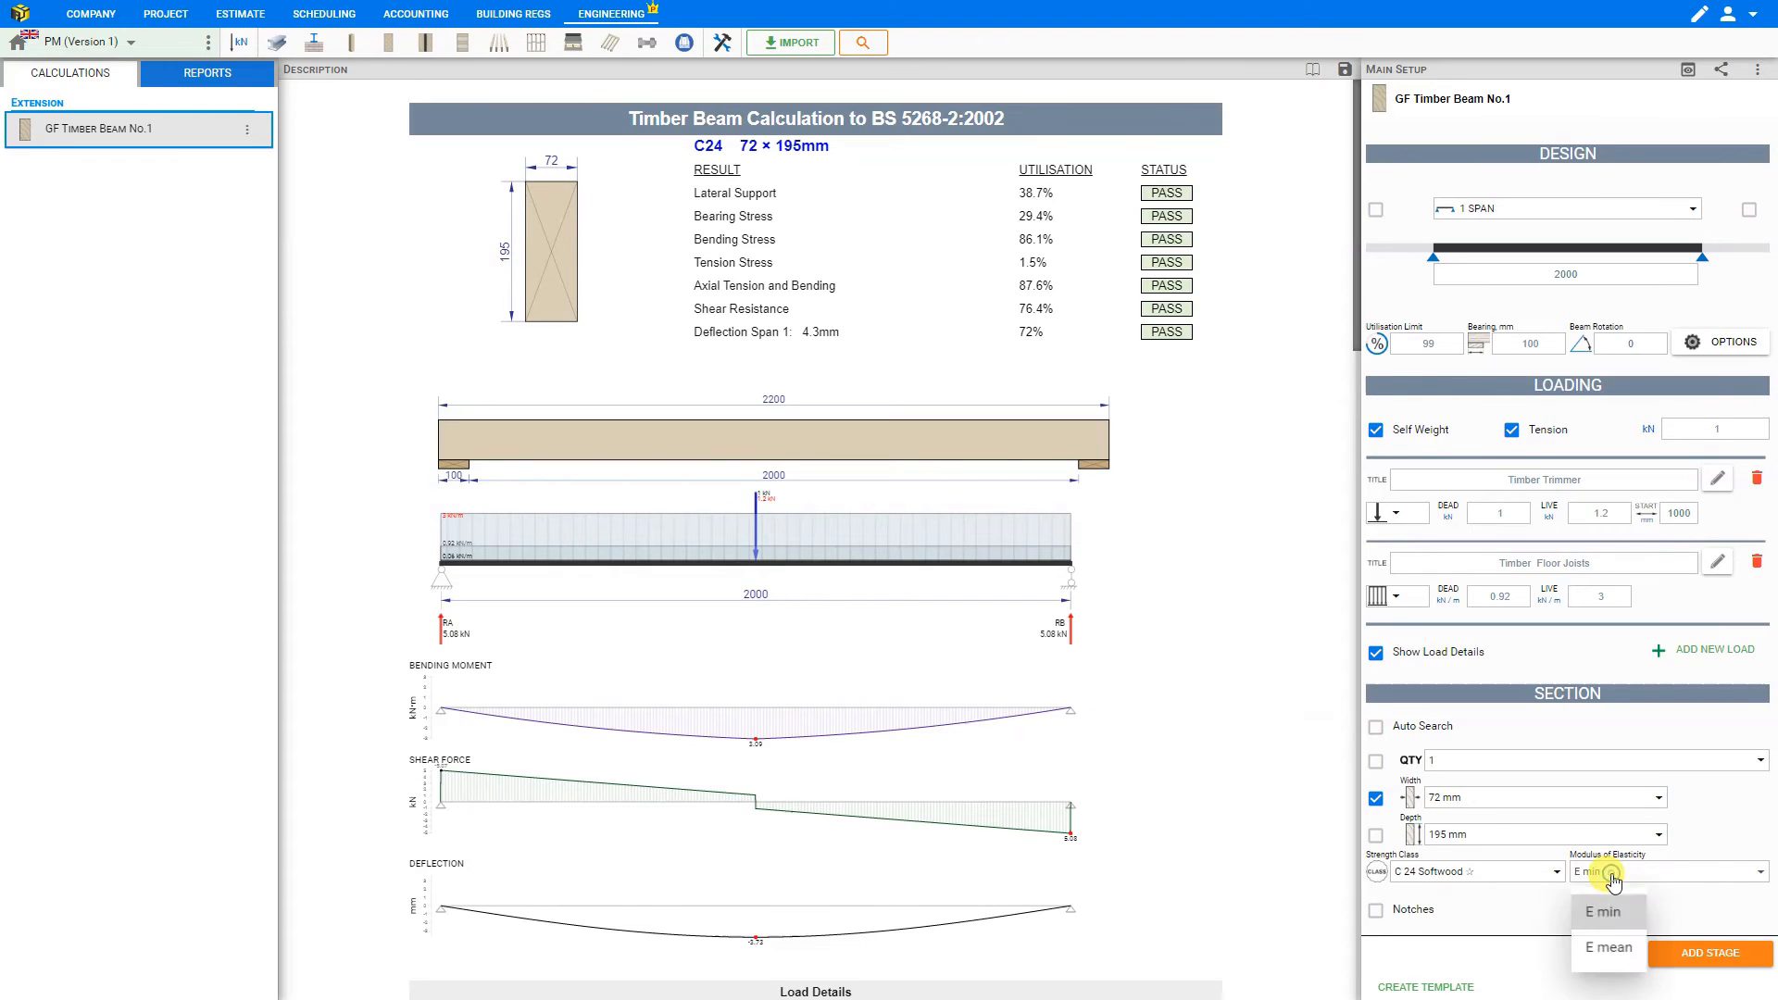
click(1607, 951)
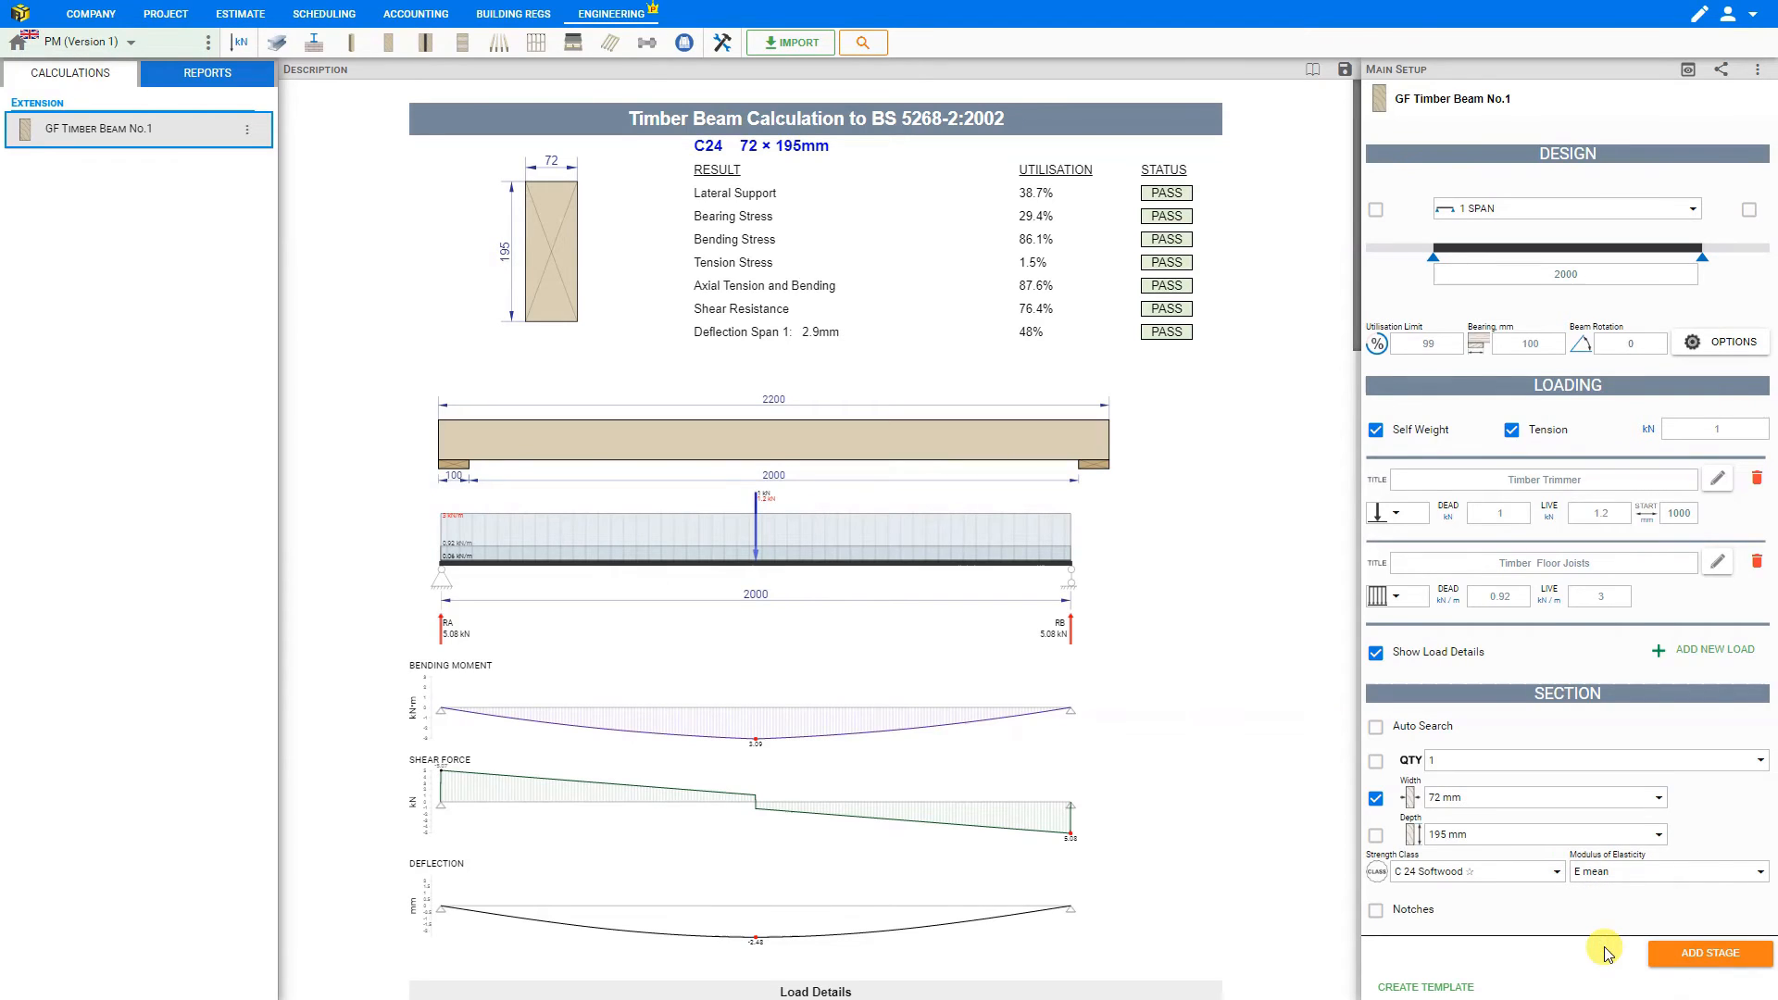
- Try bottom notches on the beam, toggling the one at Support A off and on, and remove the notches from the section
click(1377, 912)
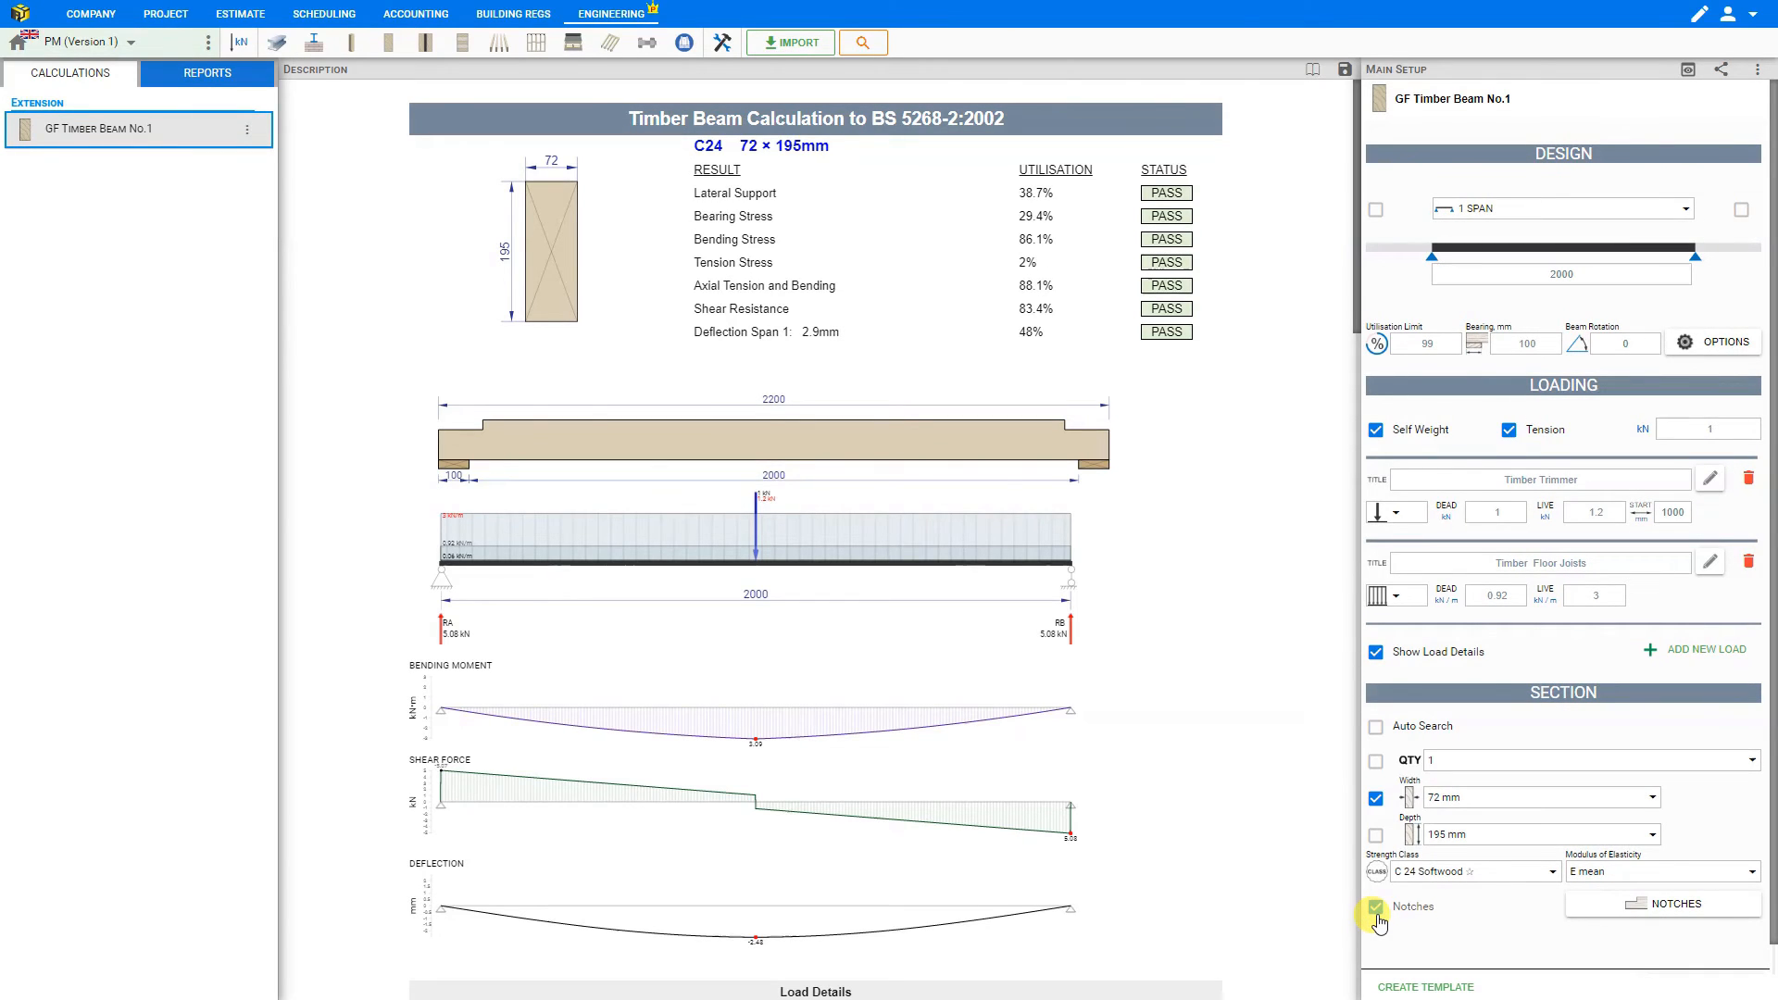
click(1615, 915)
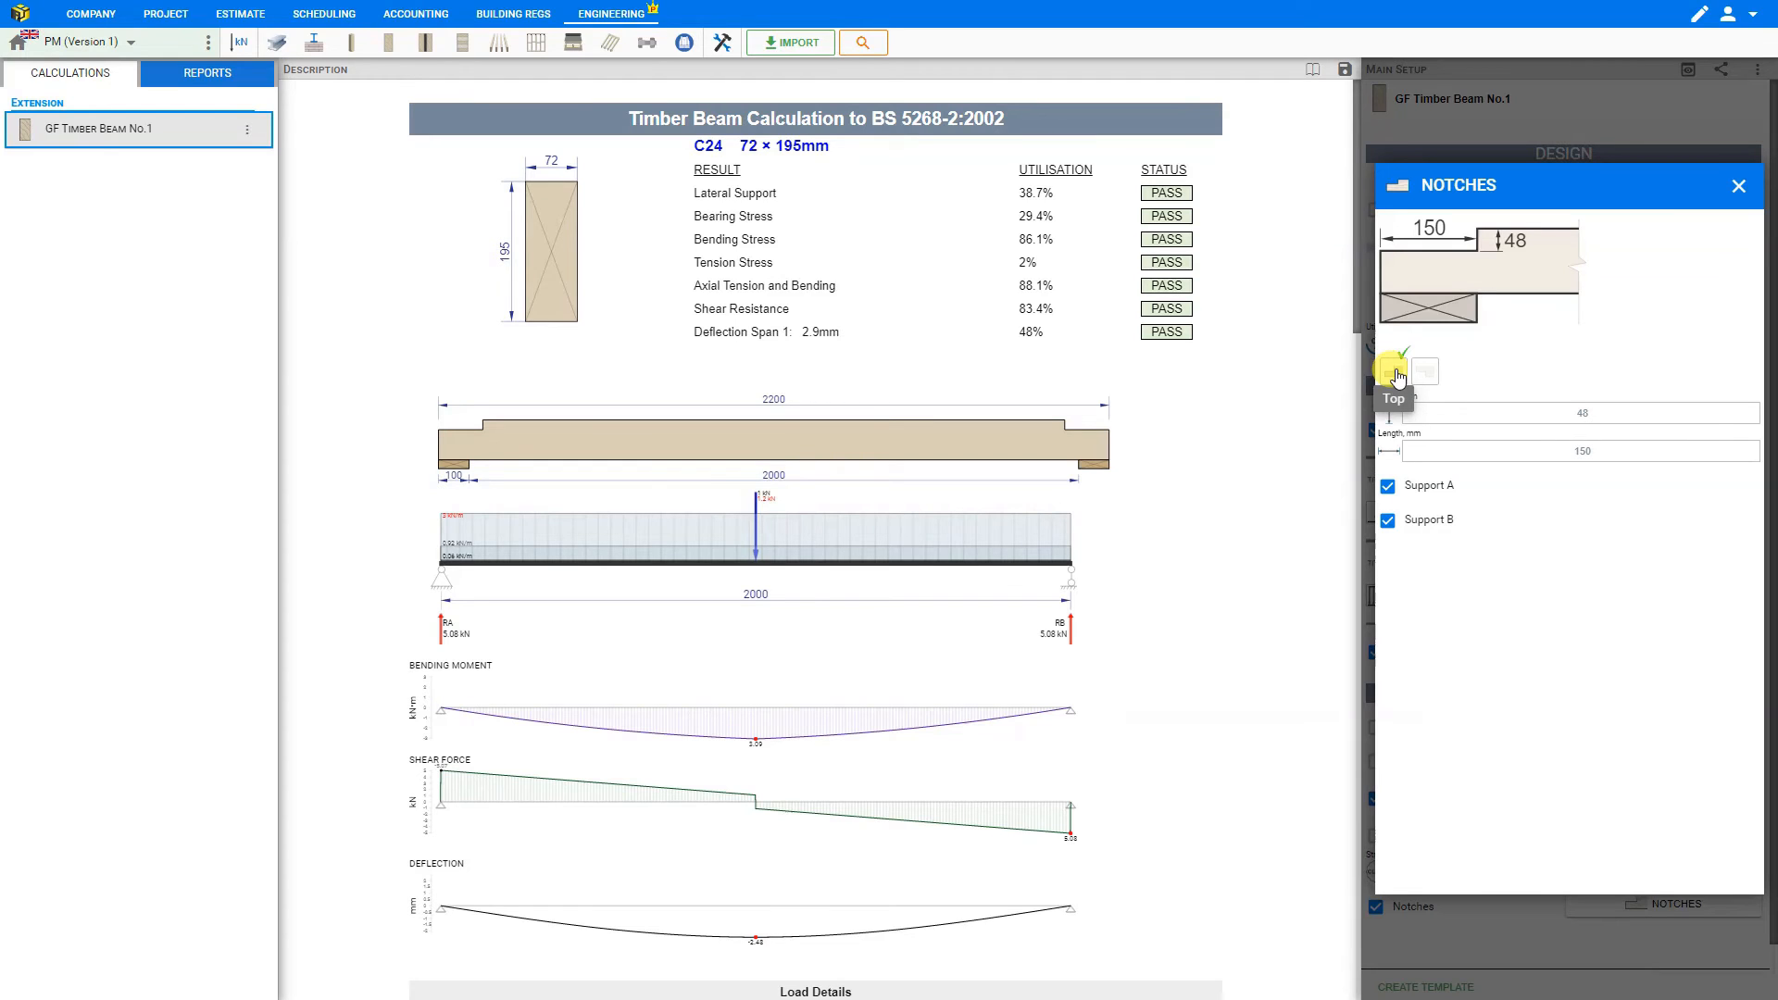
click(1422, 376)
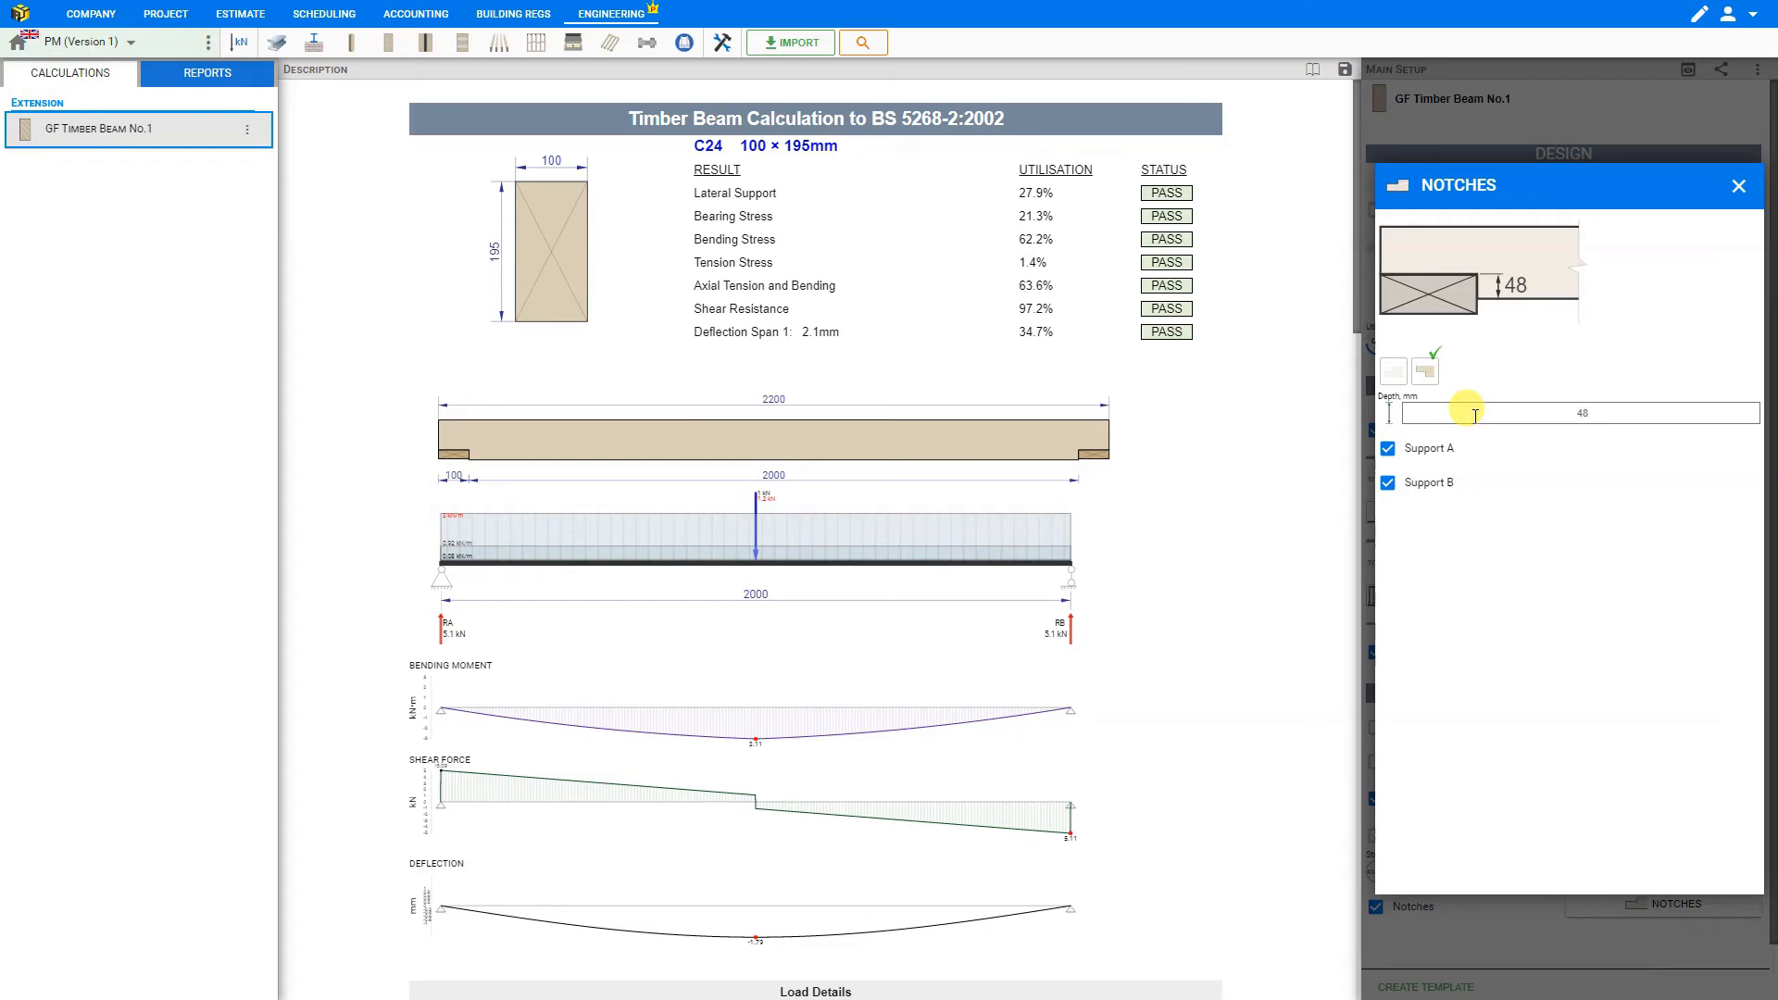
click(1387, 448)
click(1387, 451)
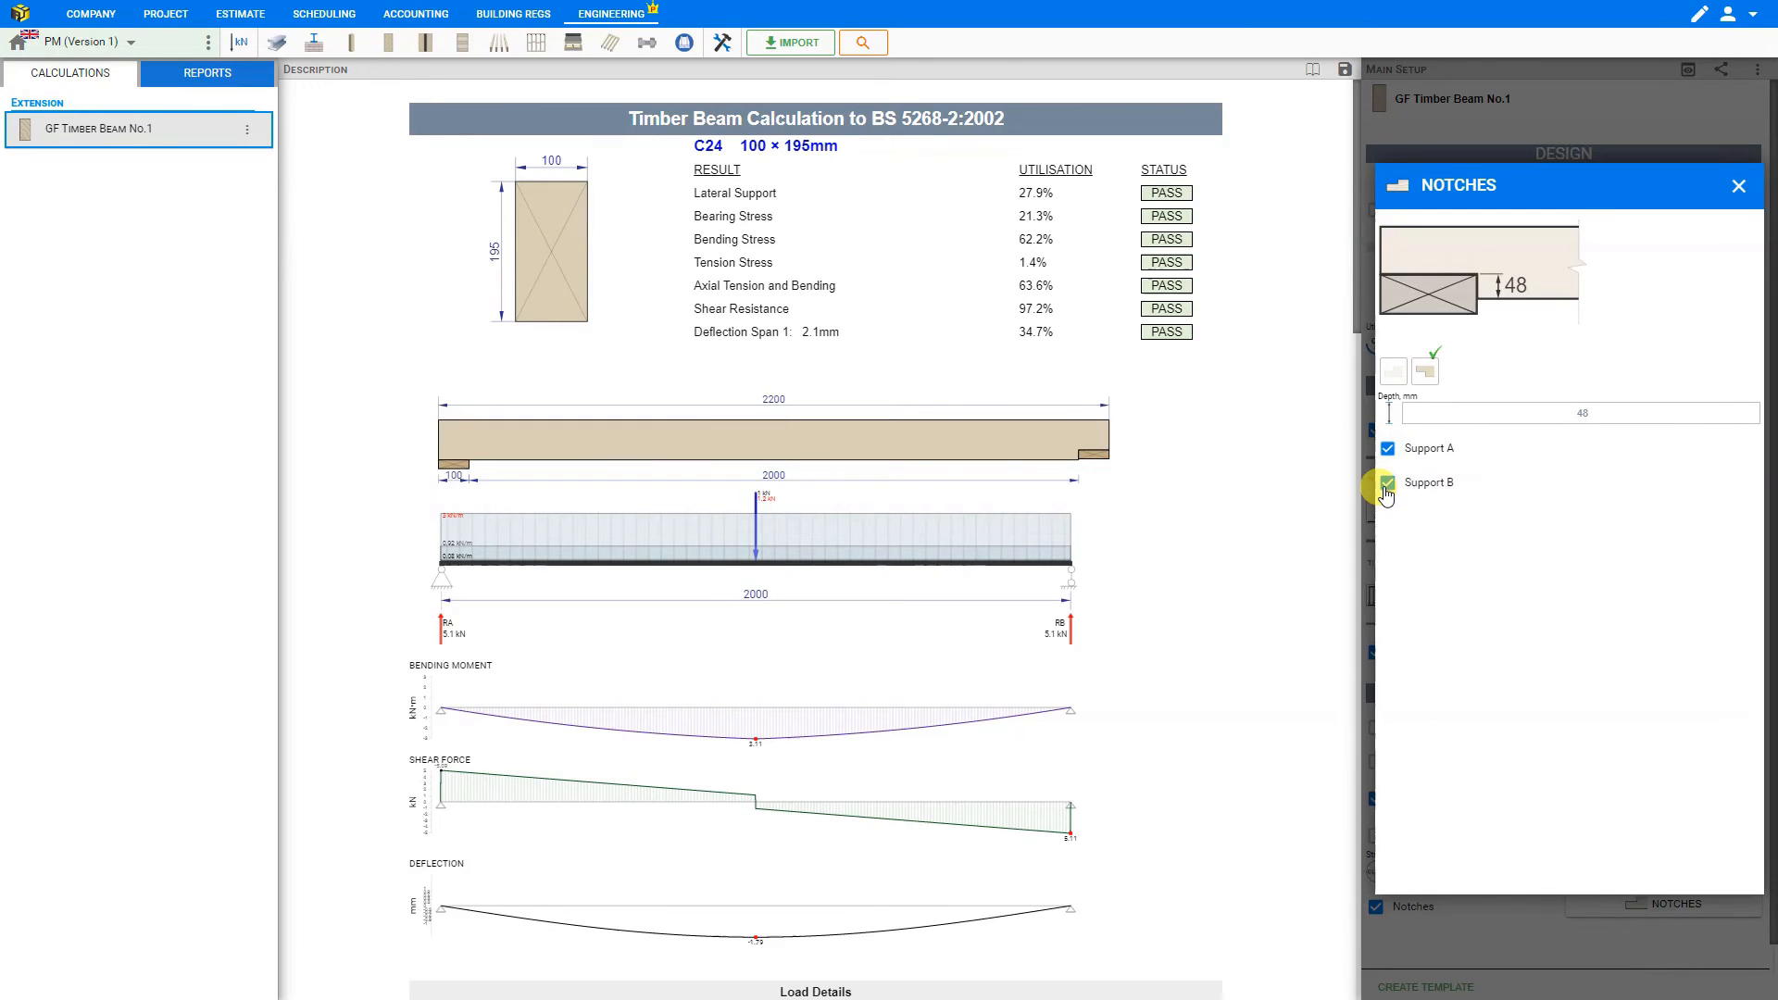
click(1737, 184)
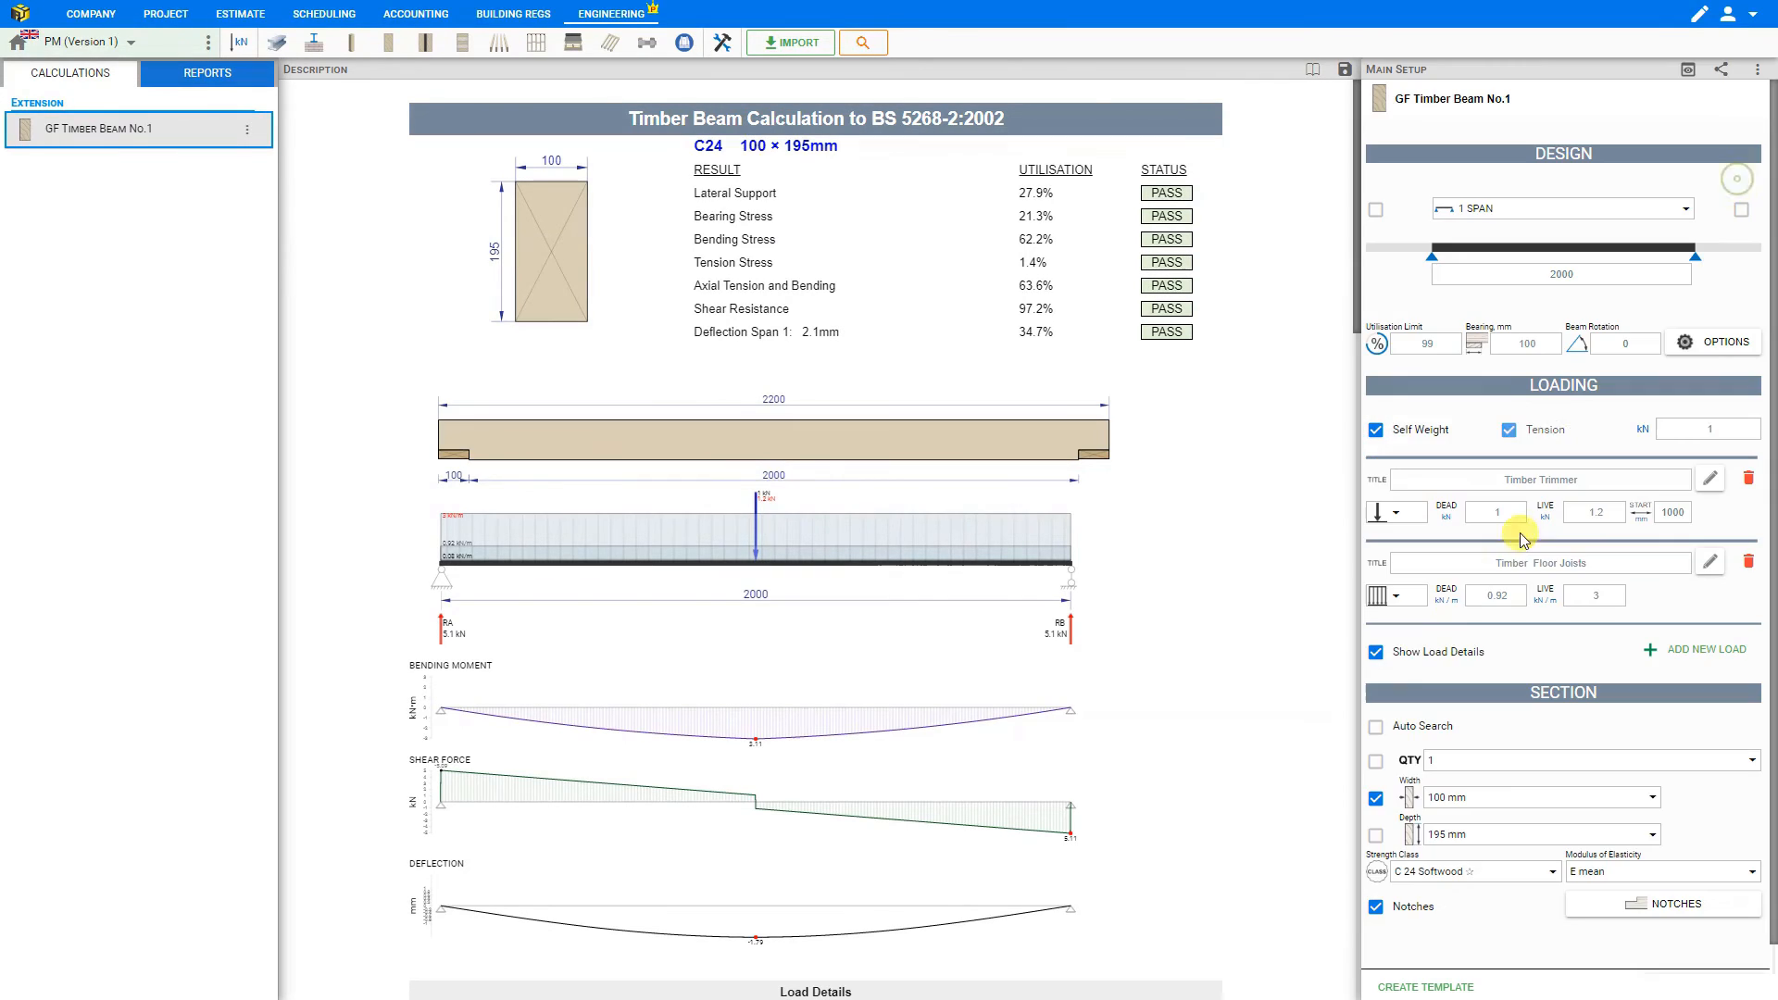
click(1377, 911)
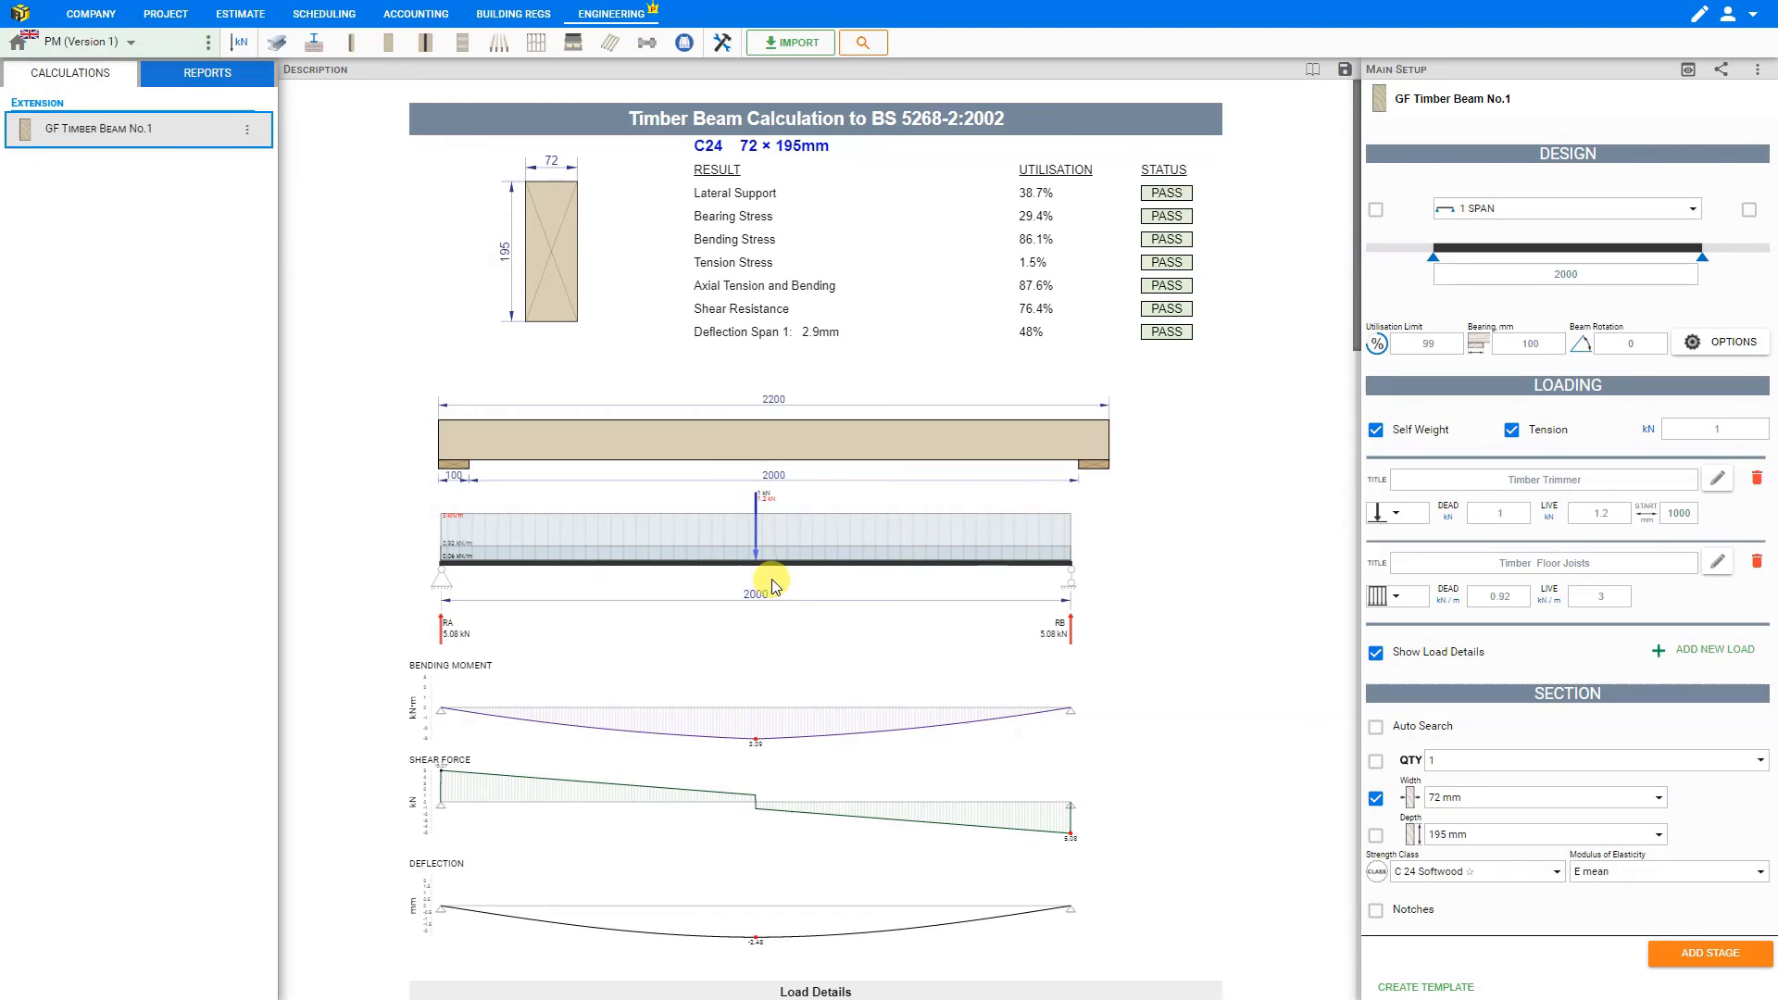
- Review the full beam calculation from the load details through the stress checks to the Span 1 deflection
scroll(783, 574, down, 6)
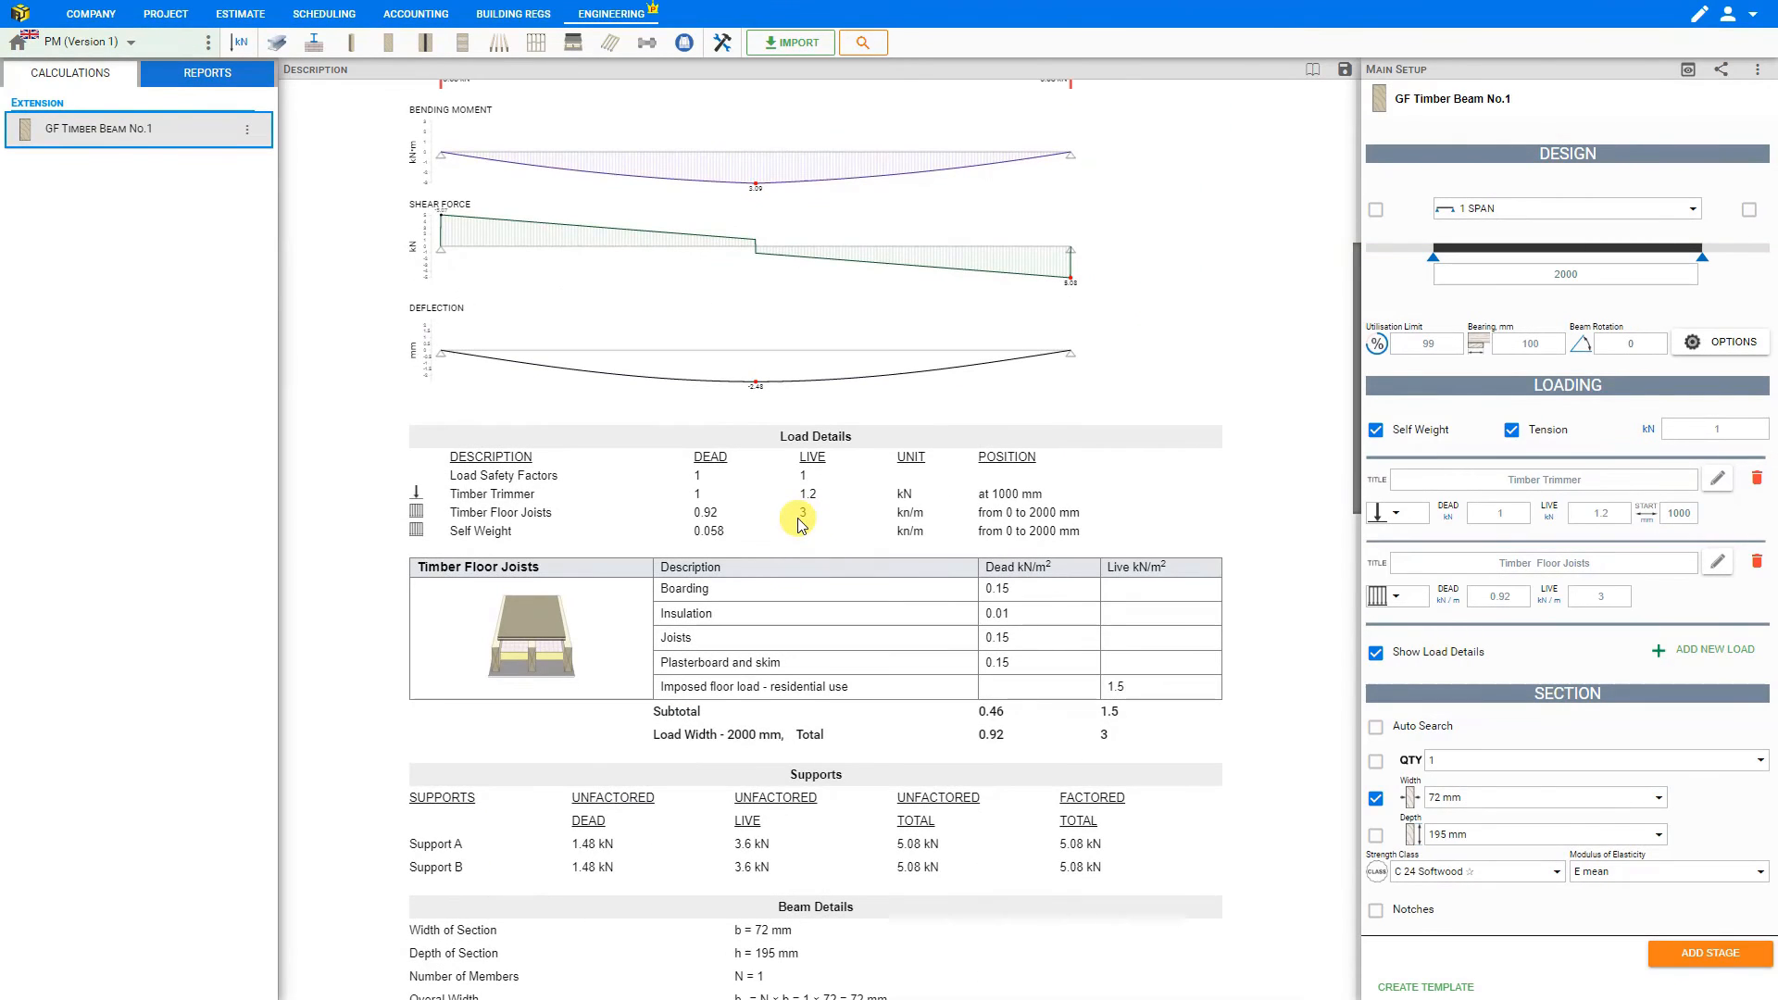
scroll(803, 523, down, 4)
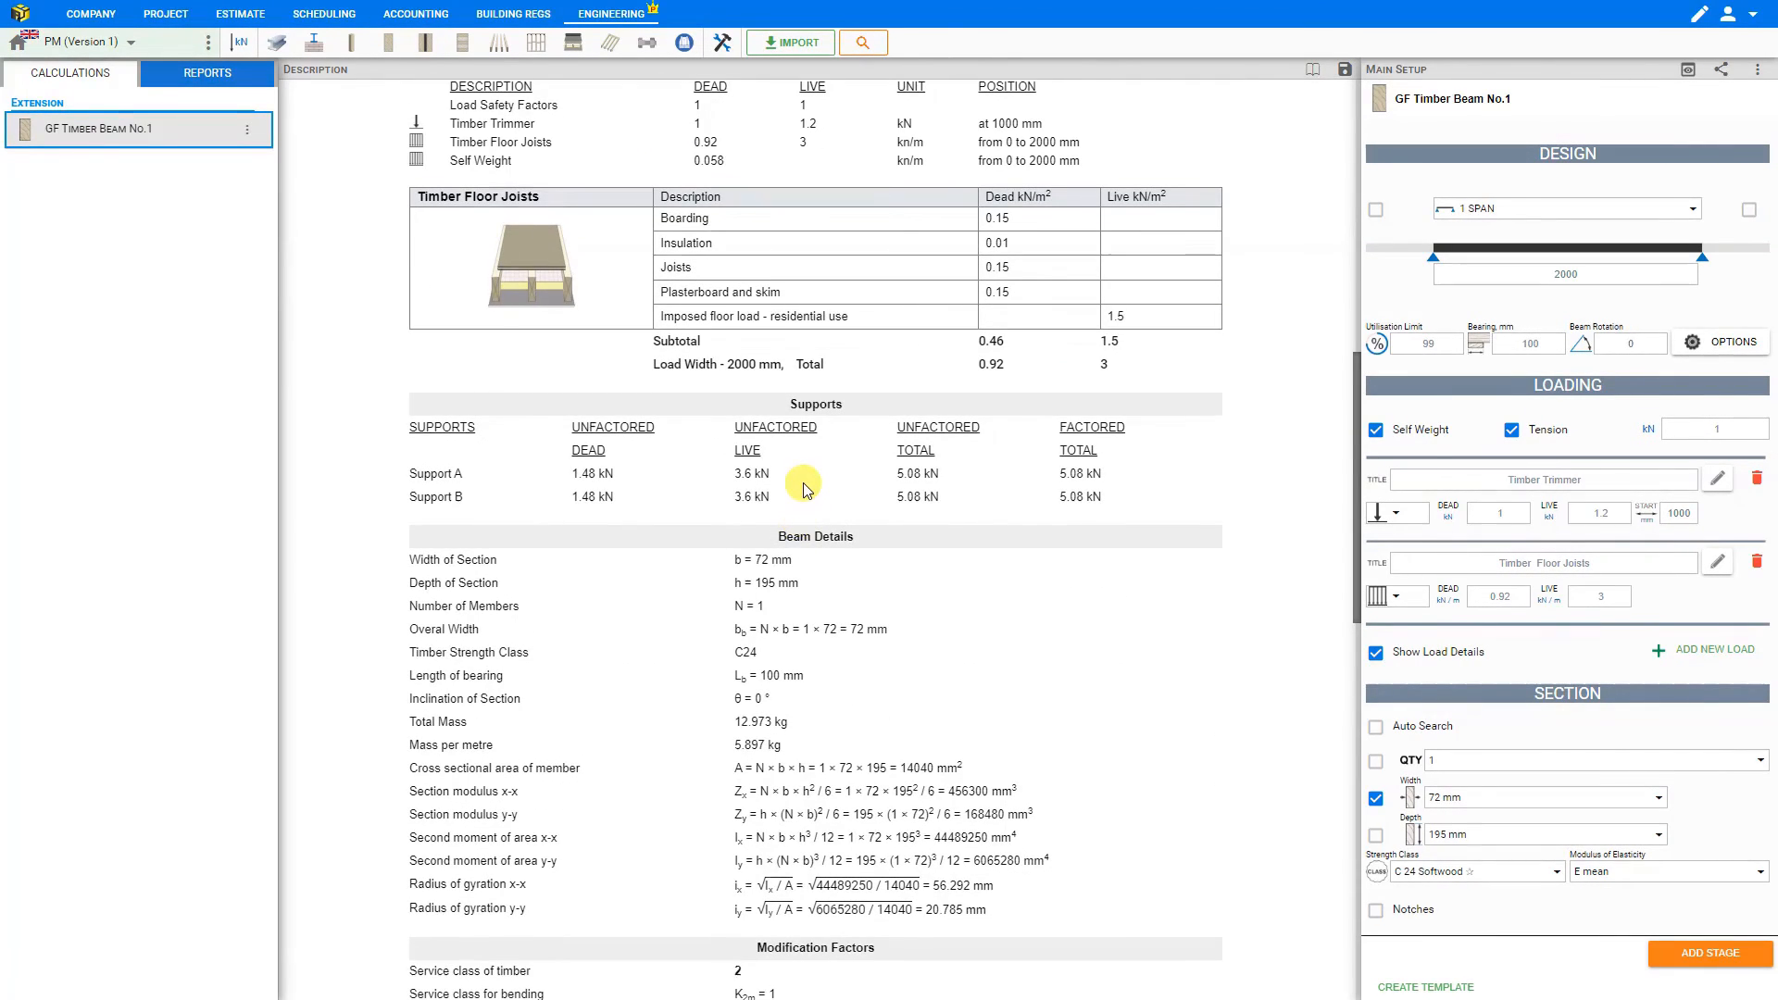
scroll(803, 491, down, 3)
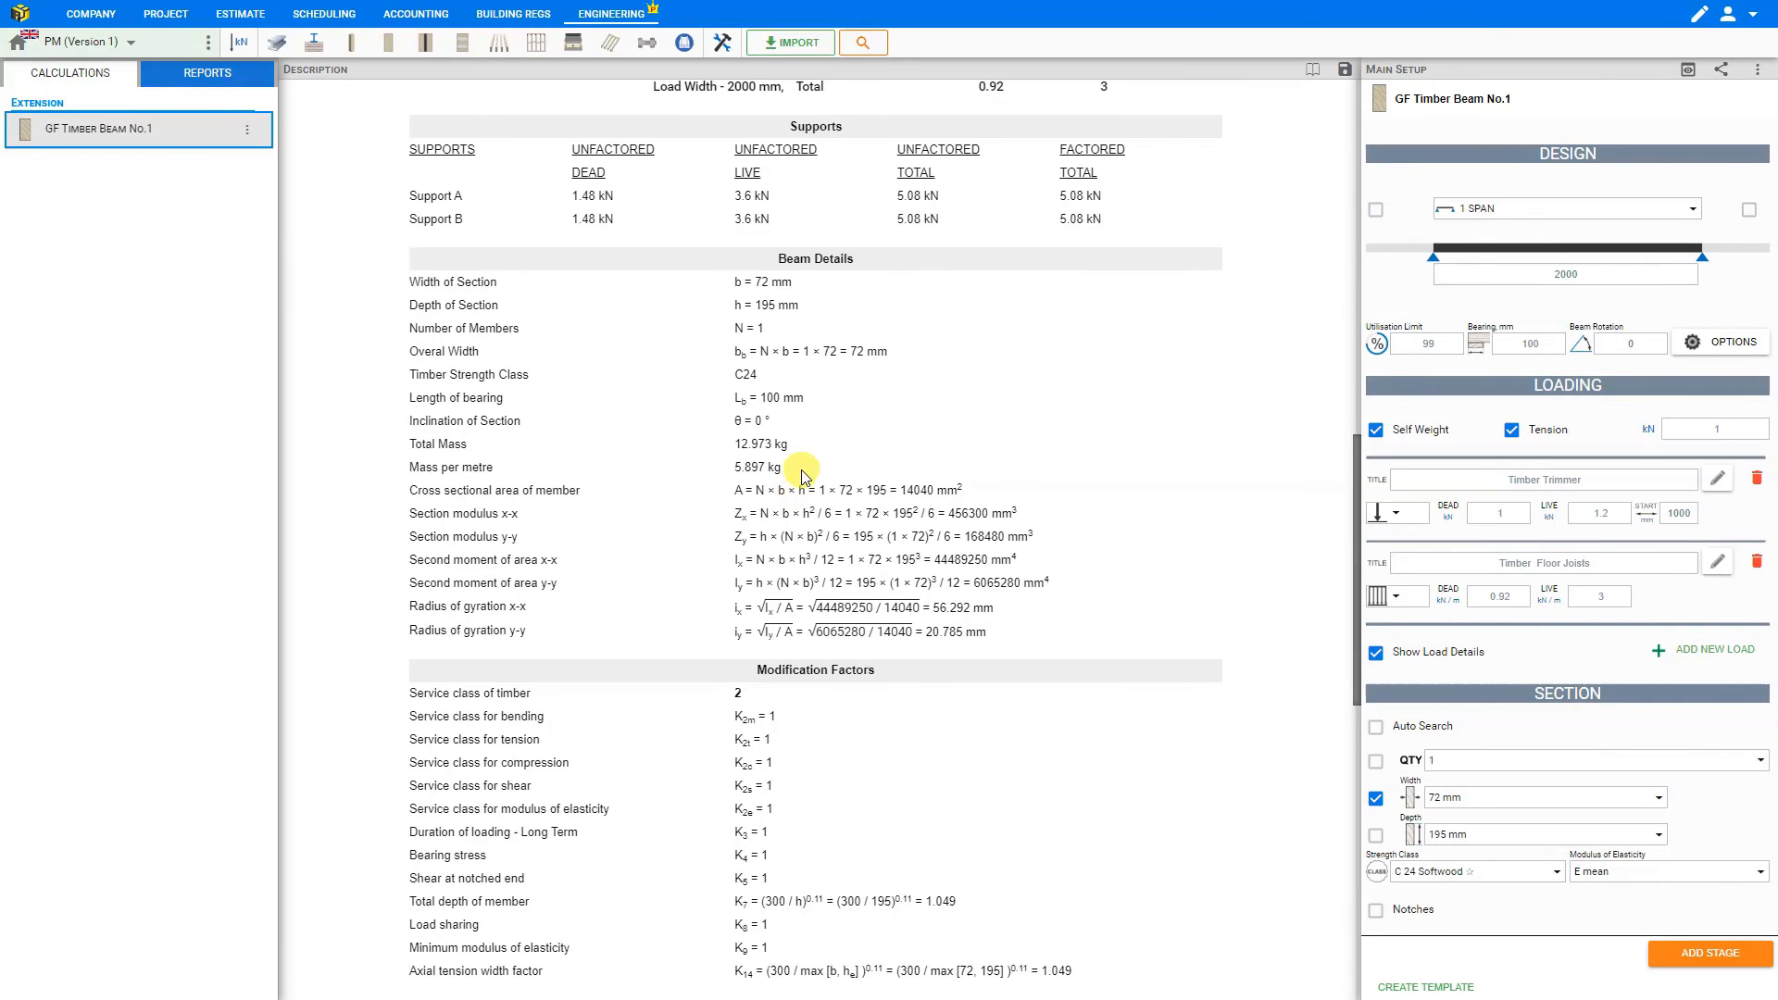
scroll(802, 463, down, 5)
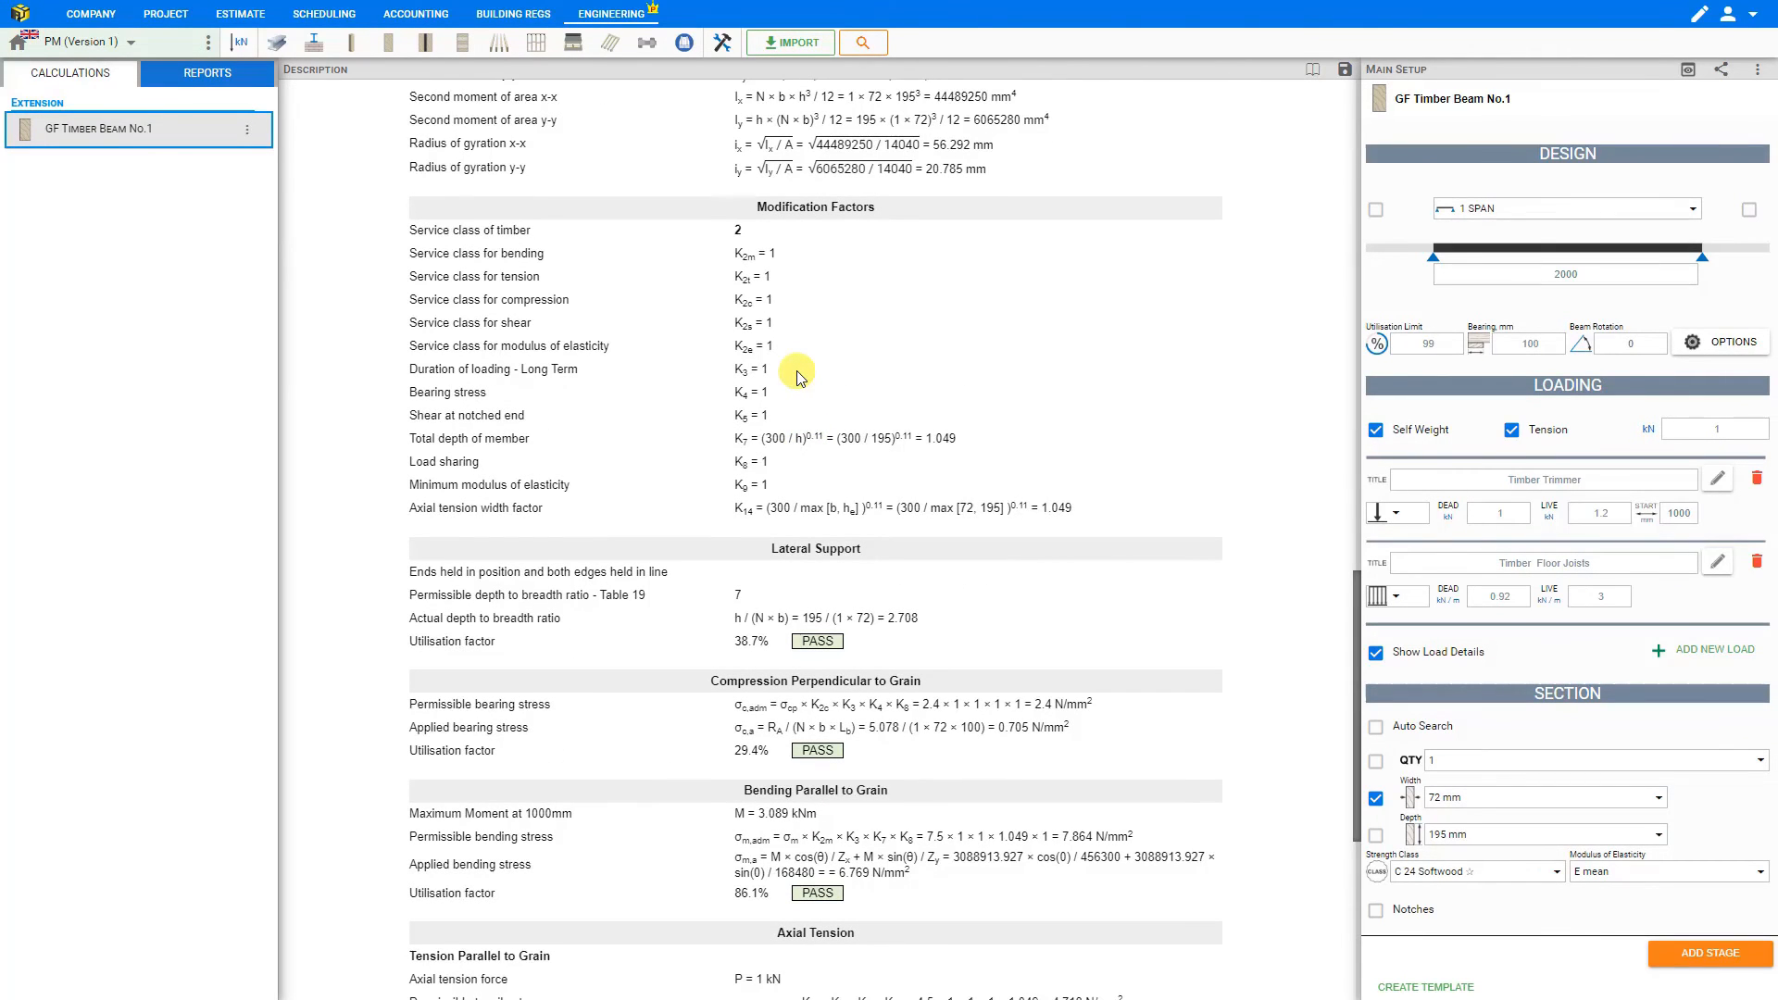
scroll(798, 376, down, 6)
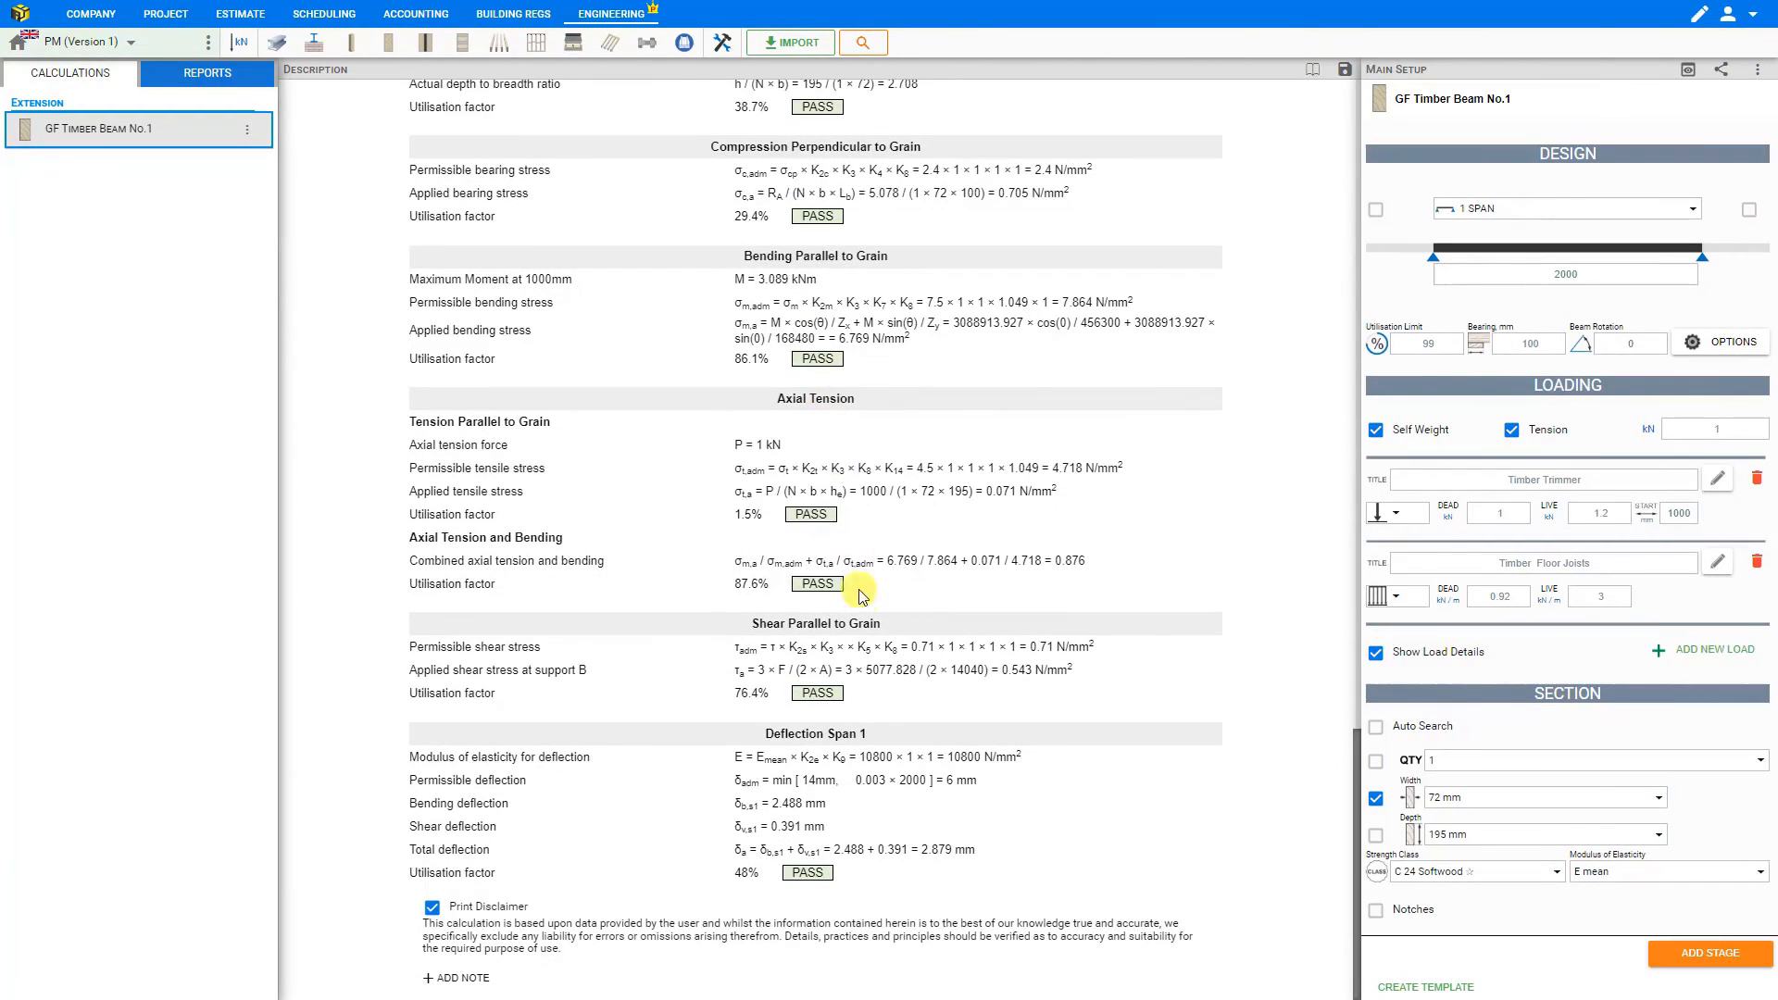
scroll(857, 555, up, 20)
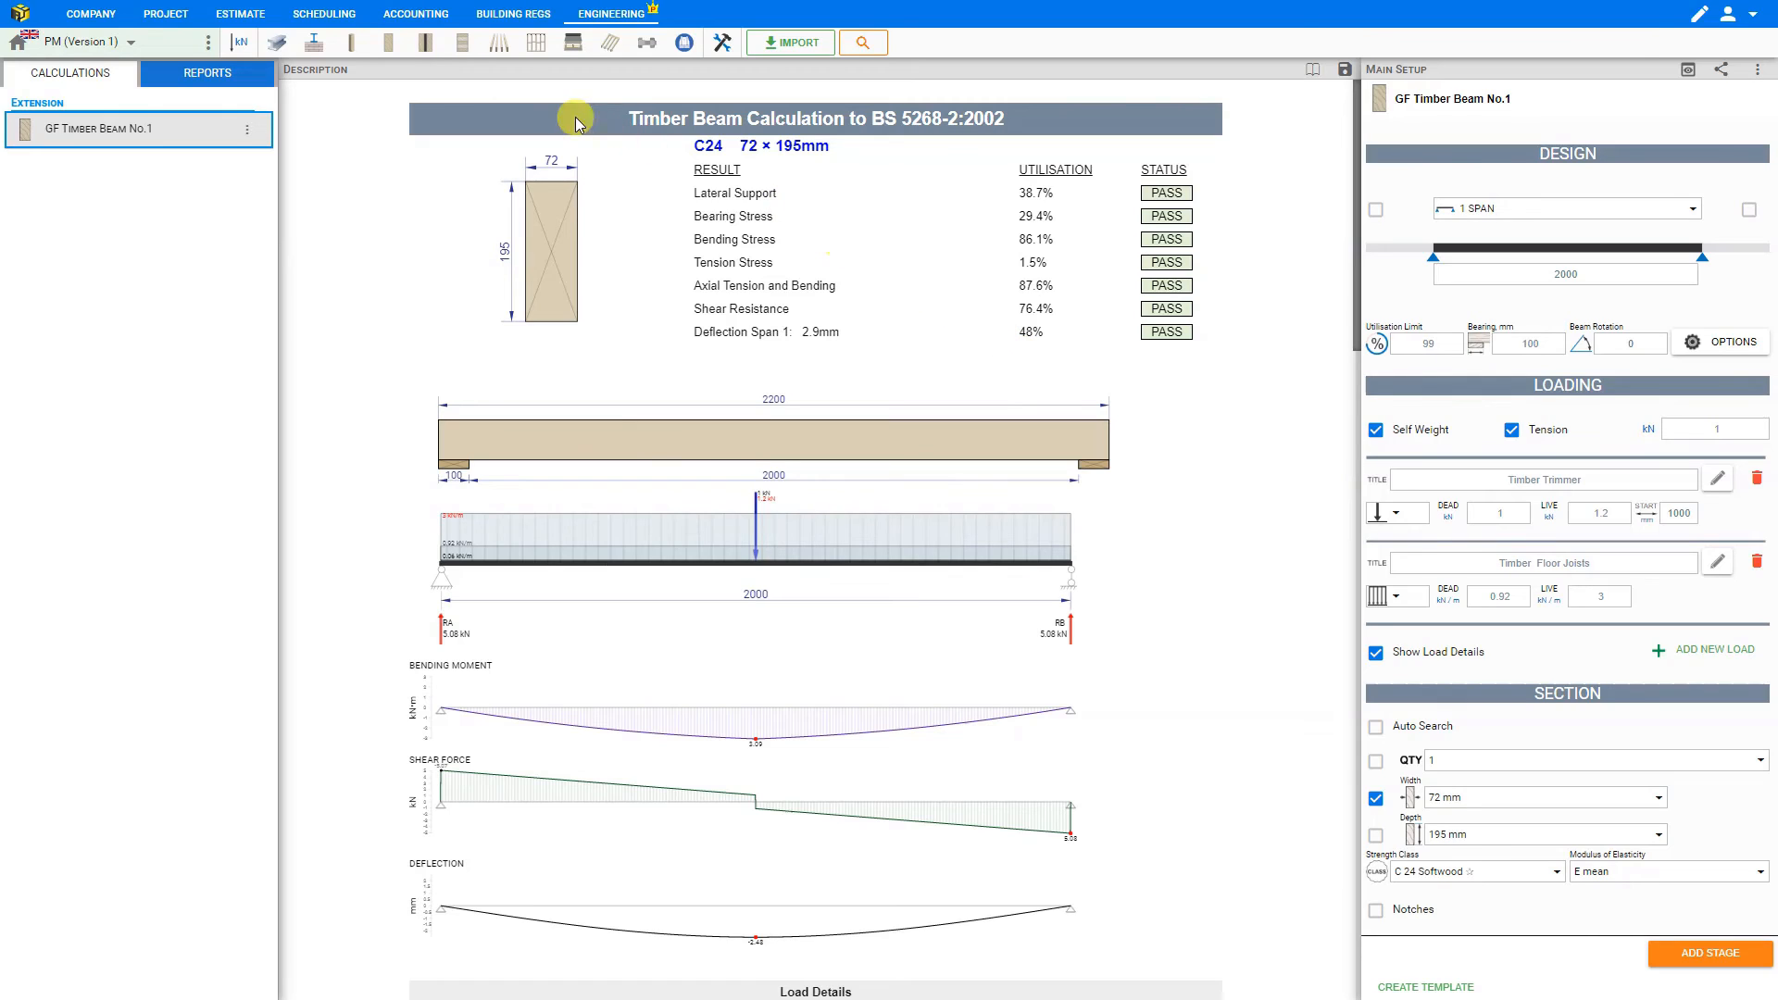
- Duplicate the GF Timber Beam No.1 module in the calculations list
click(389, 51)
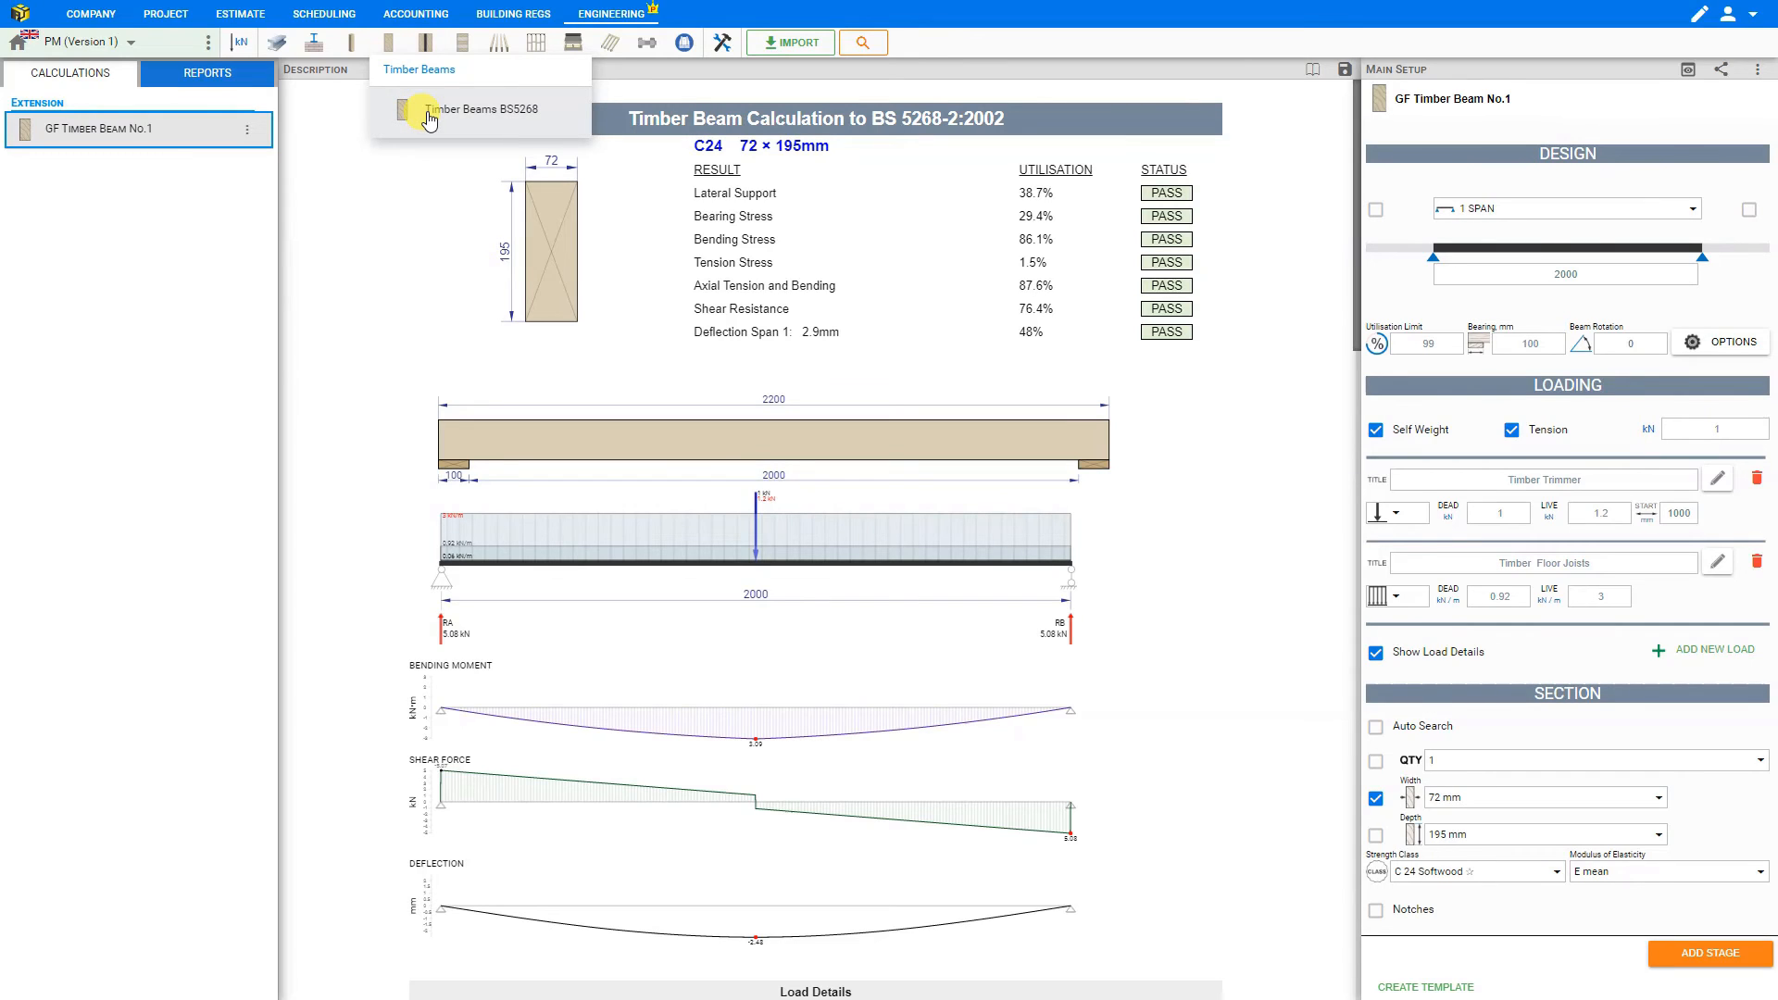
click(249, 136)
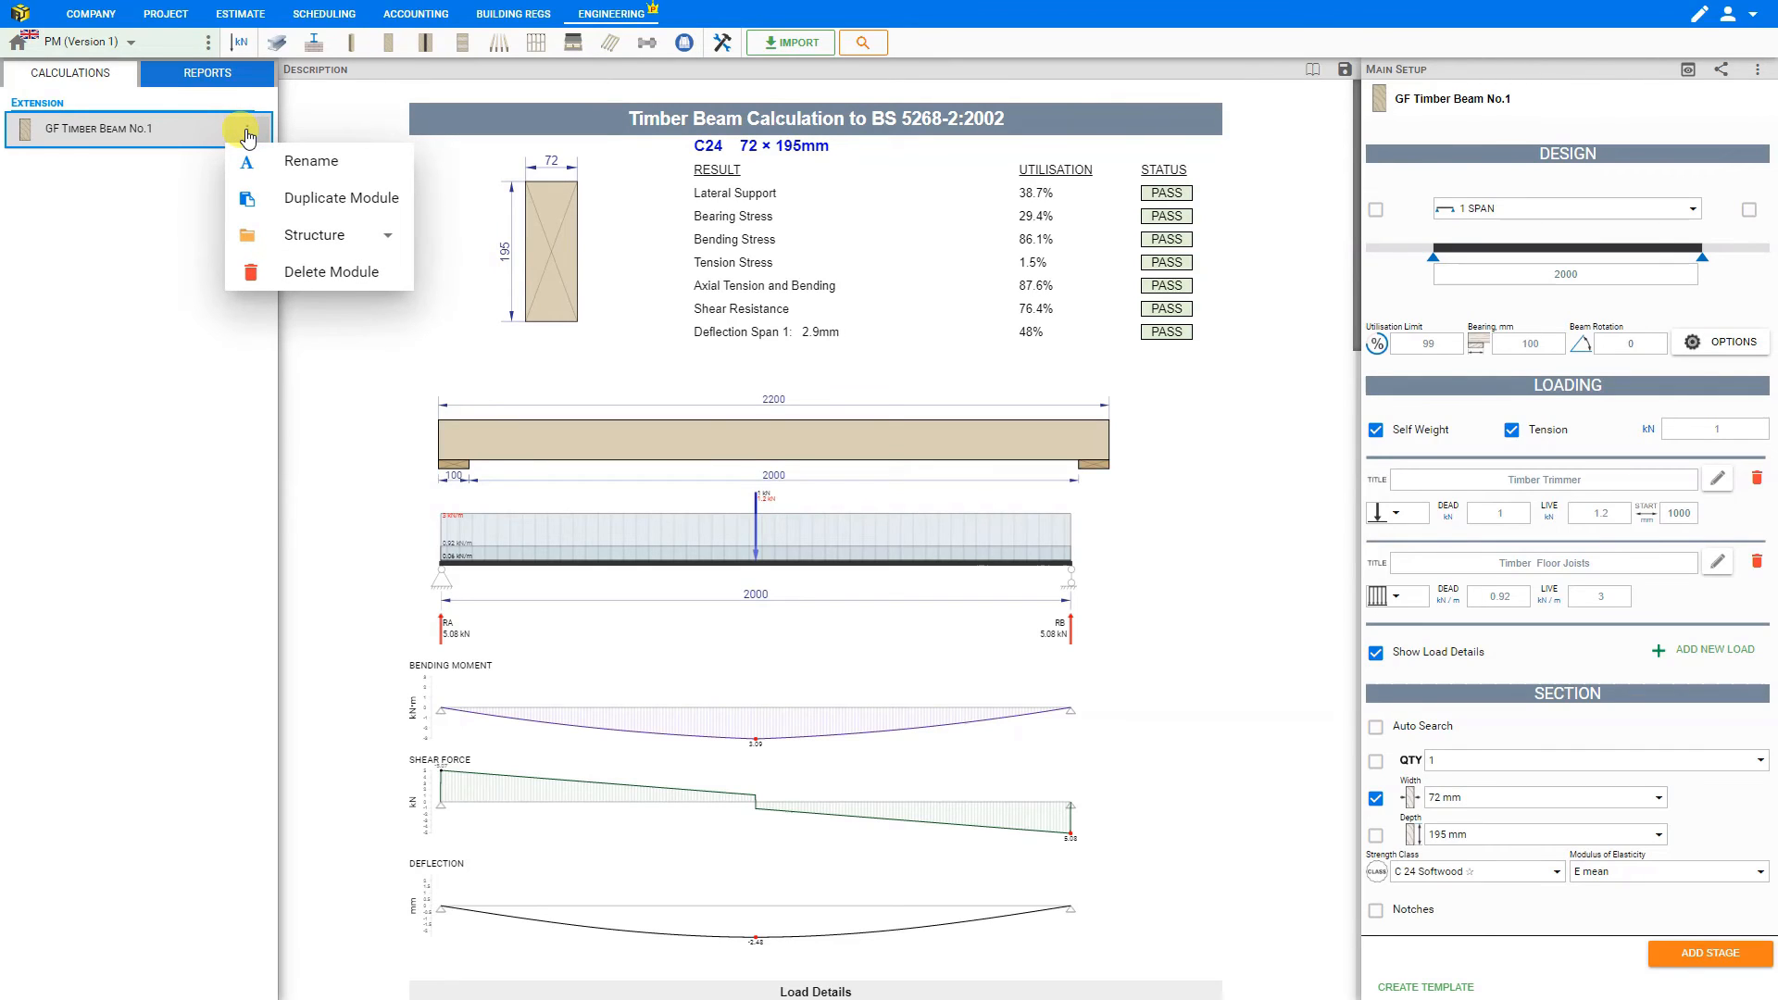
click(333, 200)
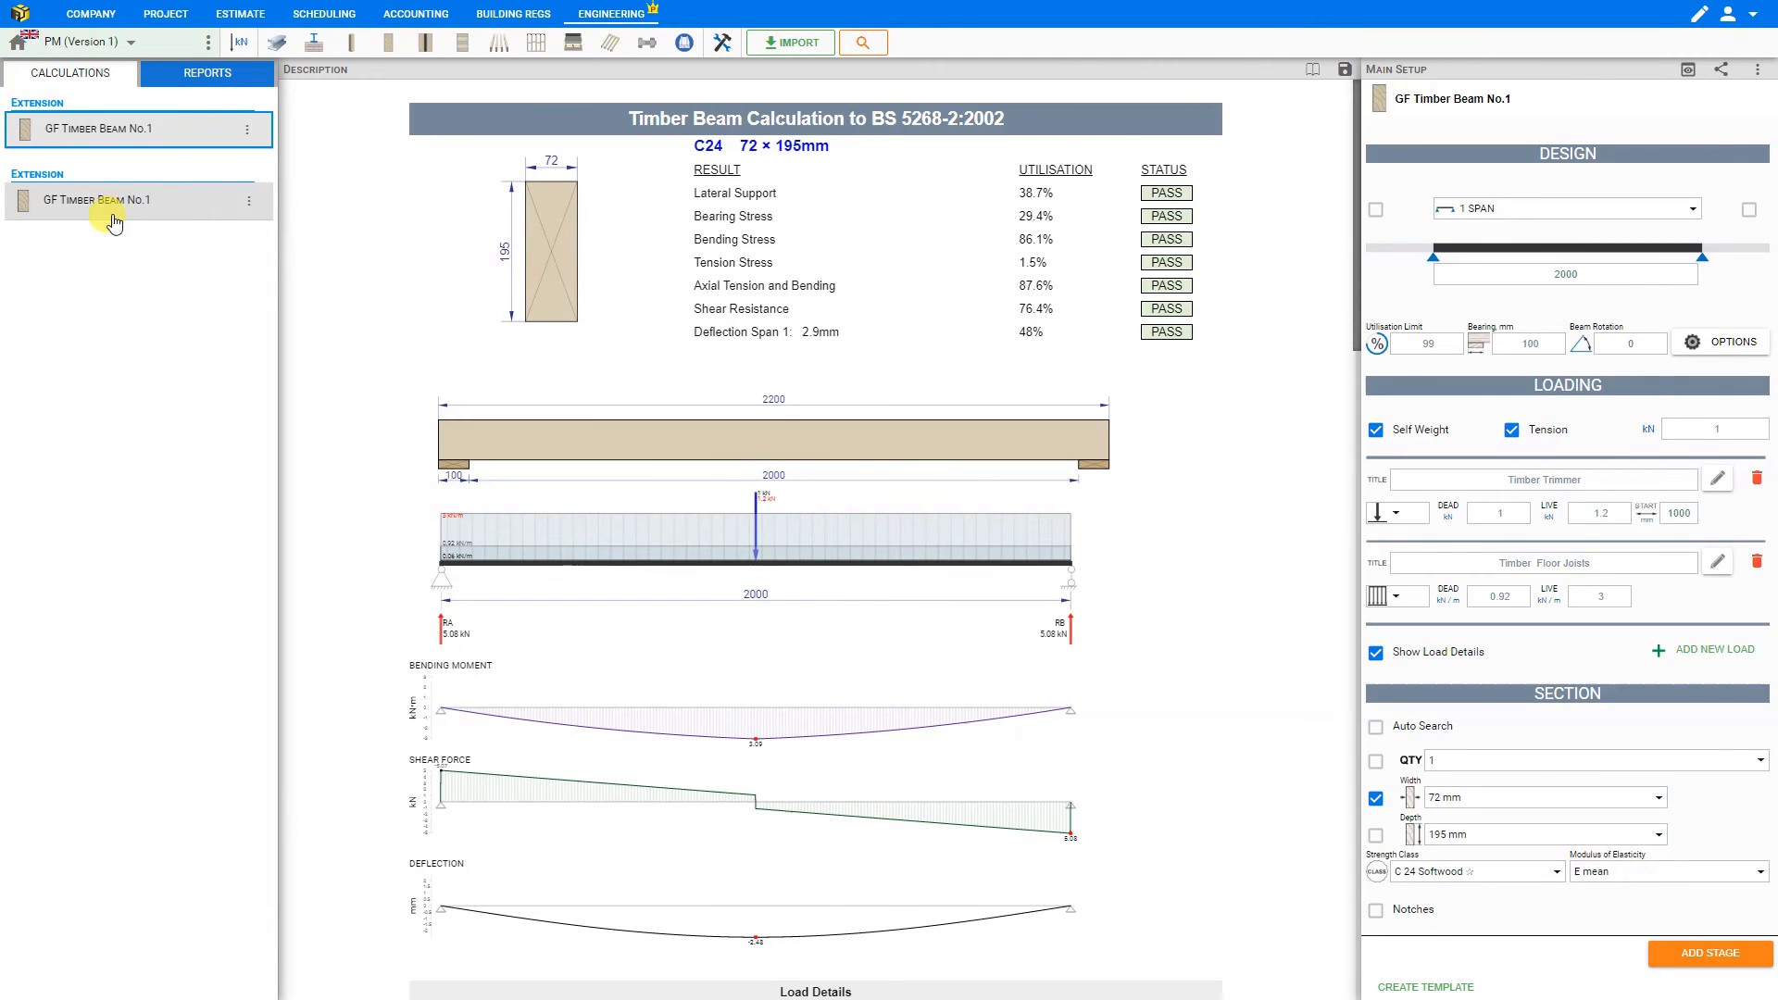
- Rename the duplicated beam module as GF Timber Beam No.2 and save the title
click(250, 207)
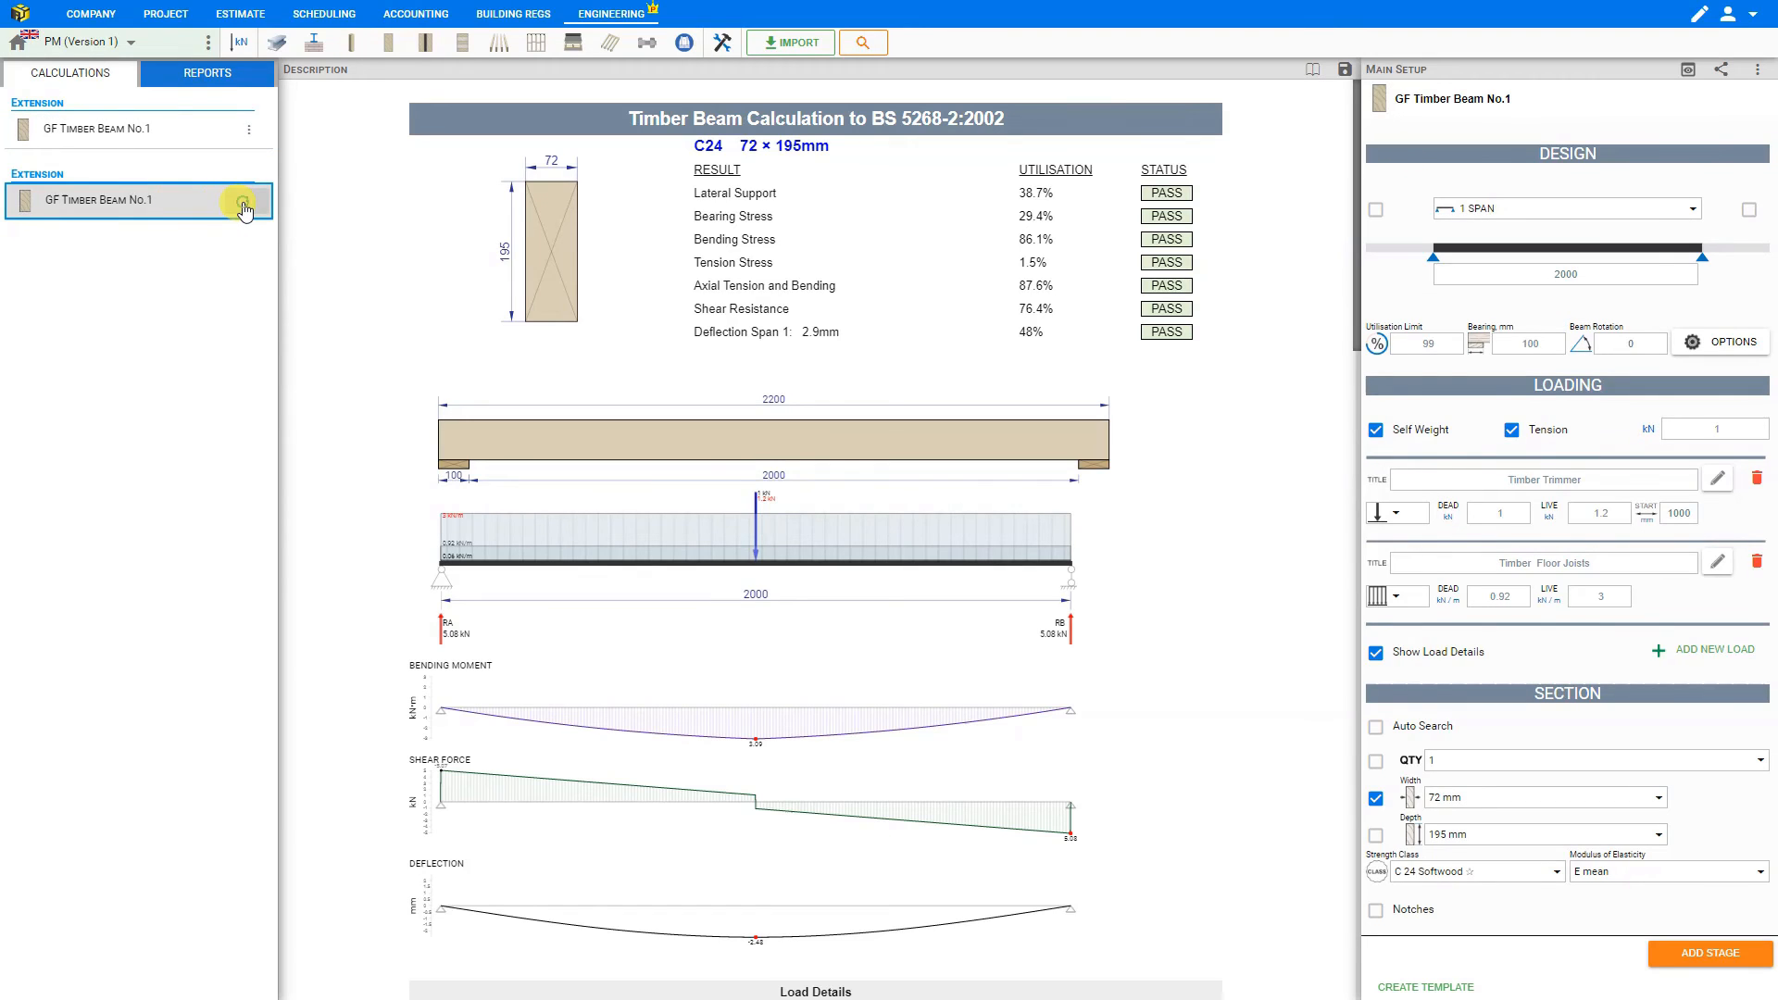
click(245, 204)
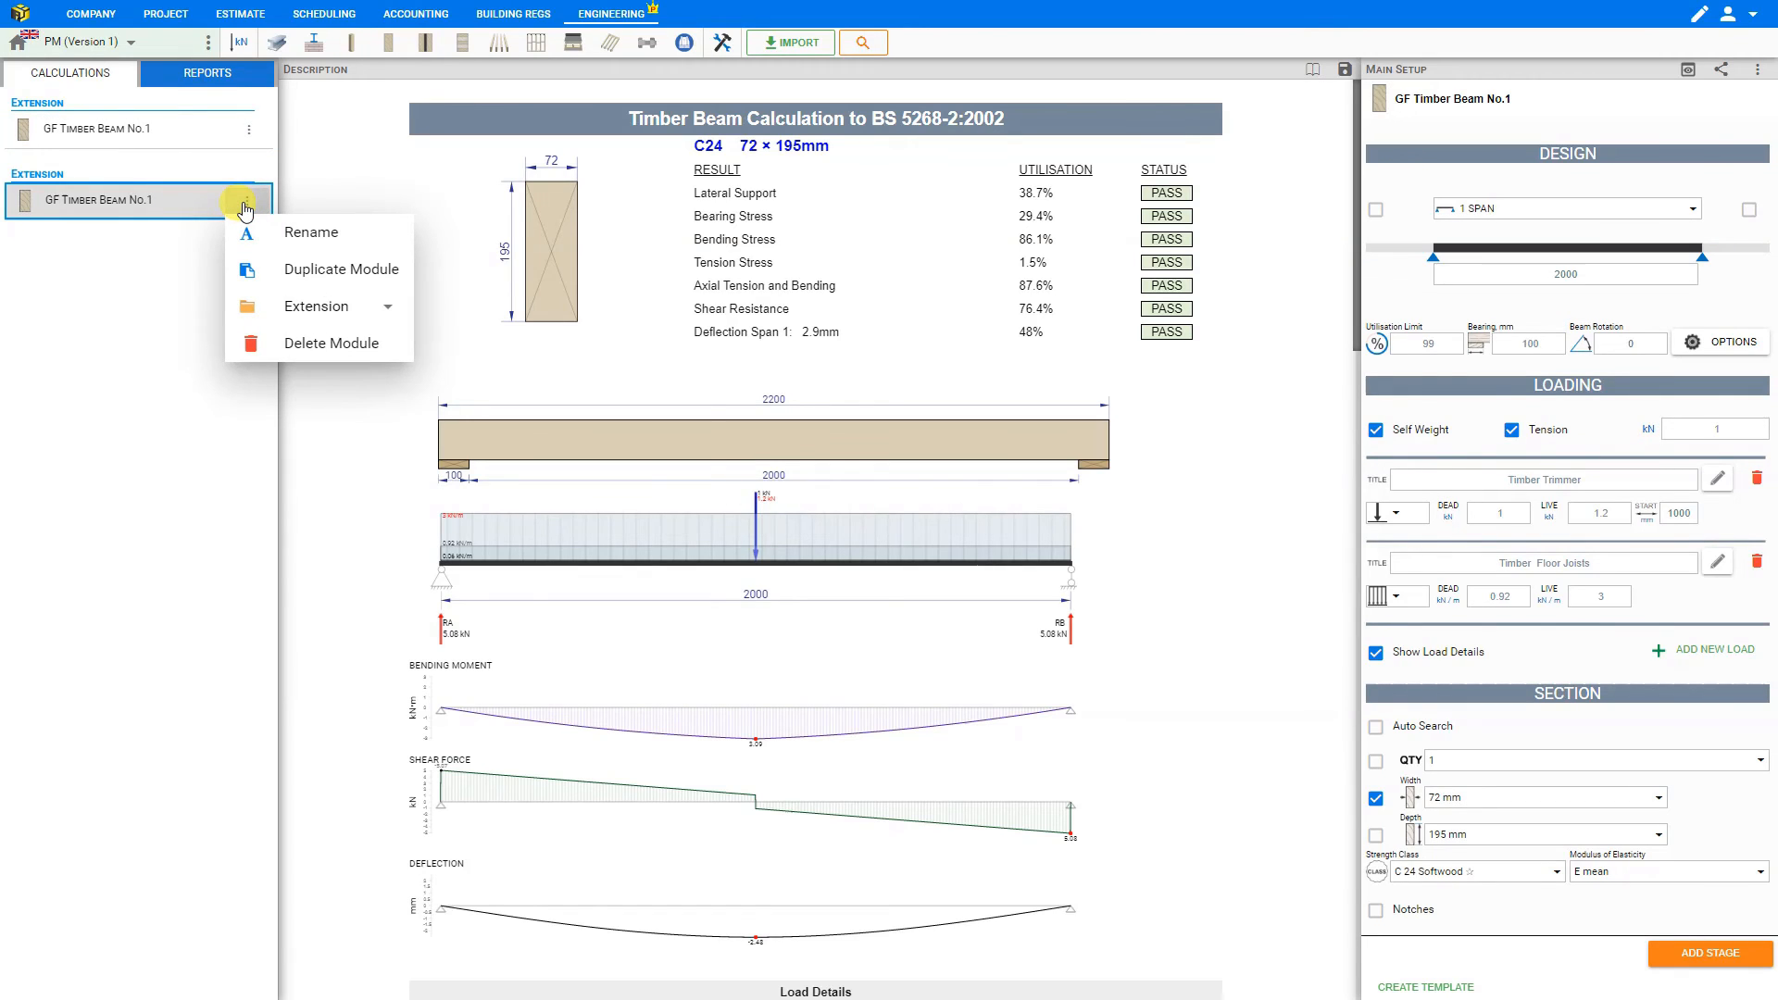
click(261, 233)
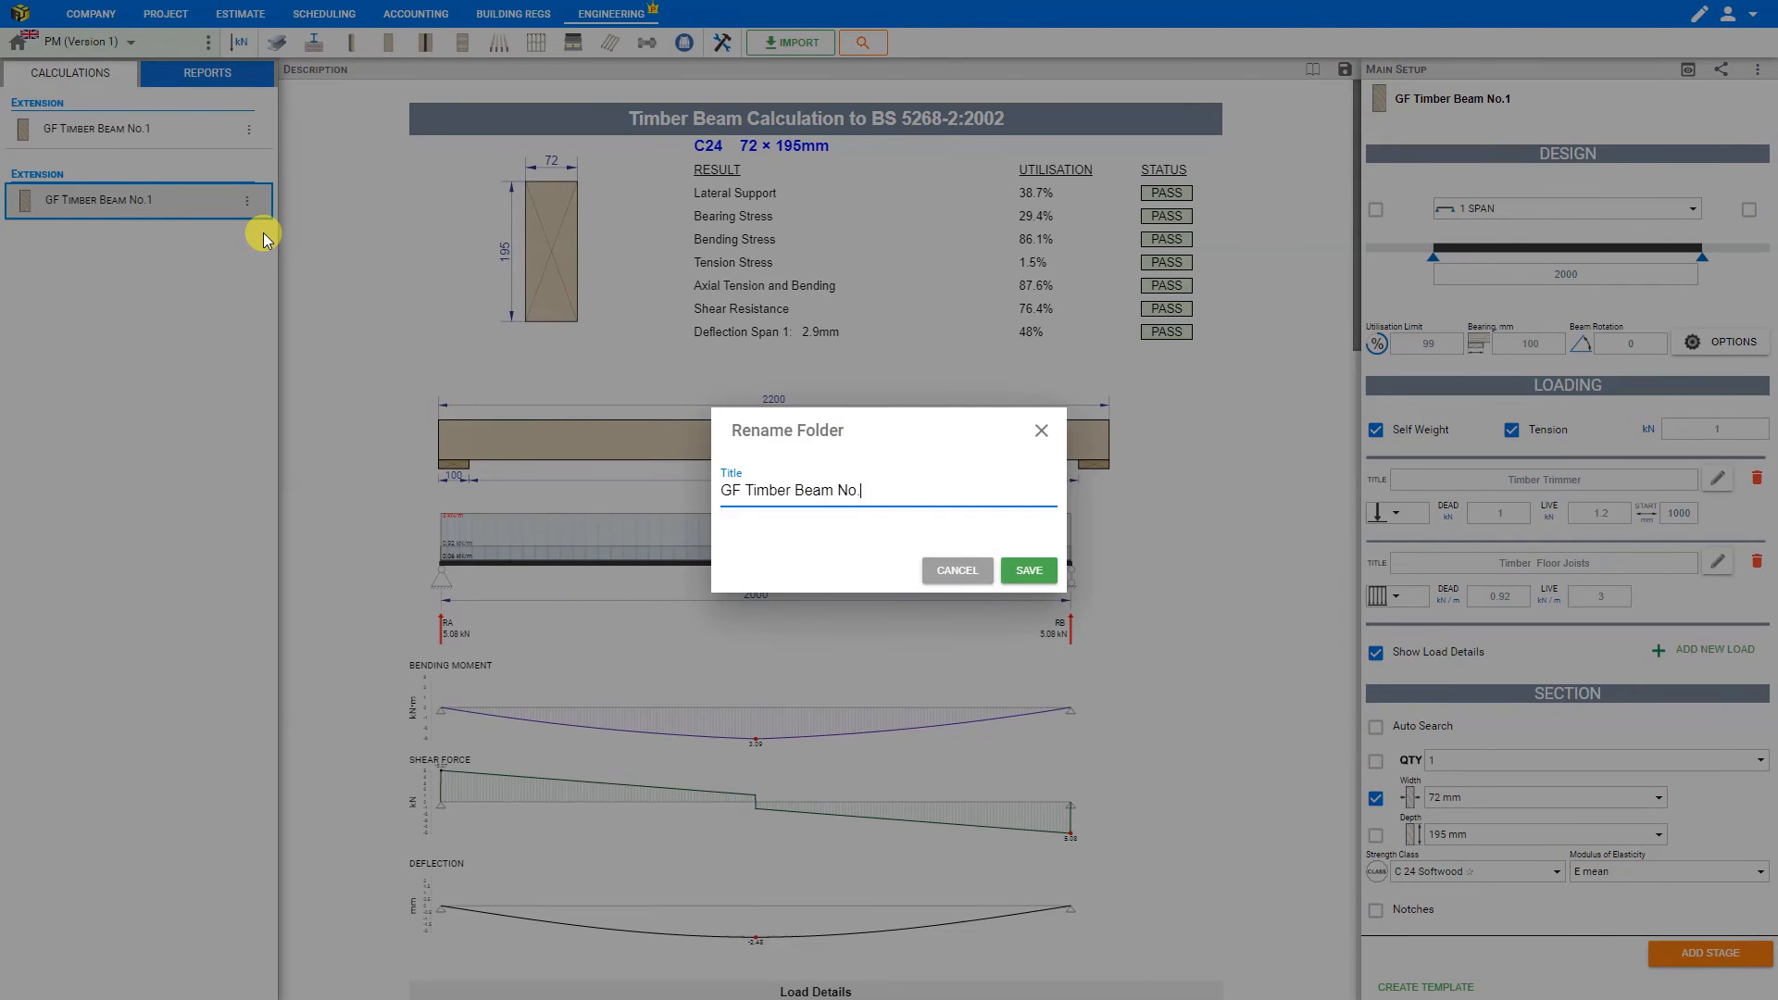
text(2)
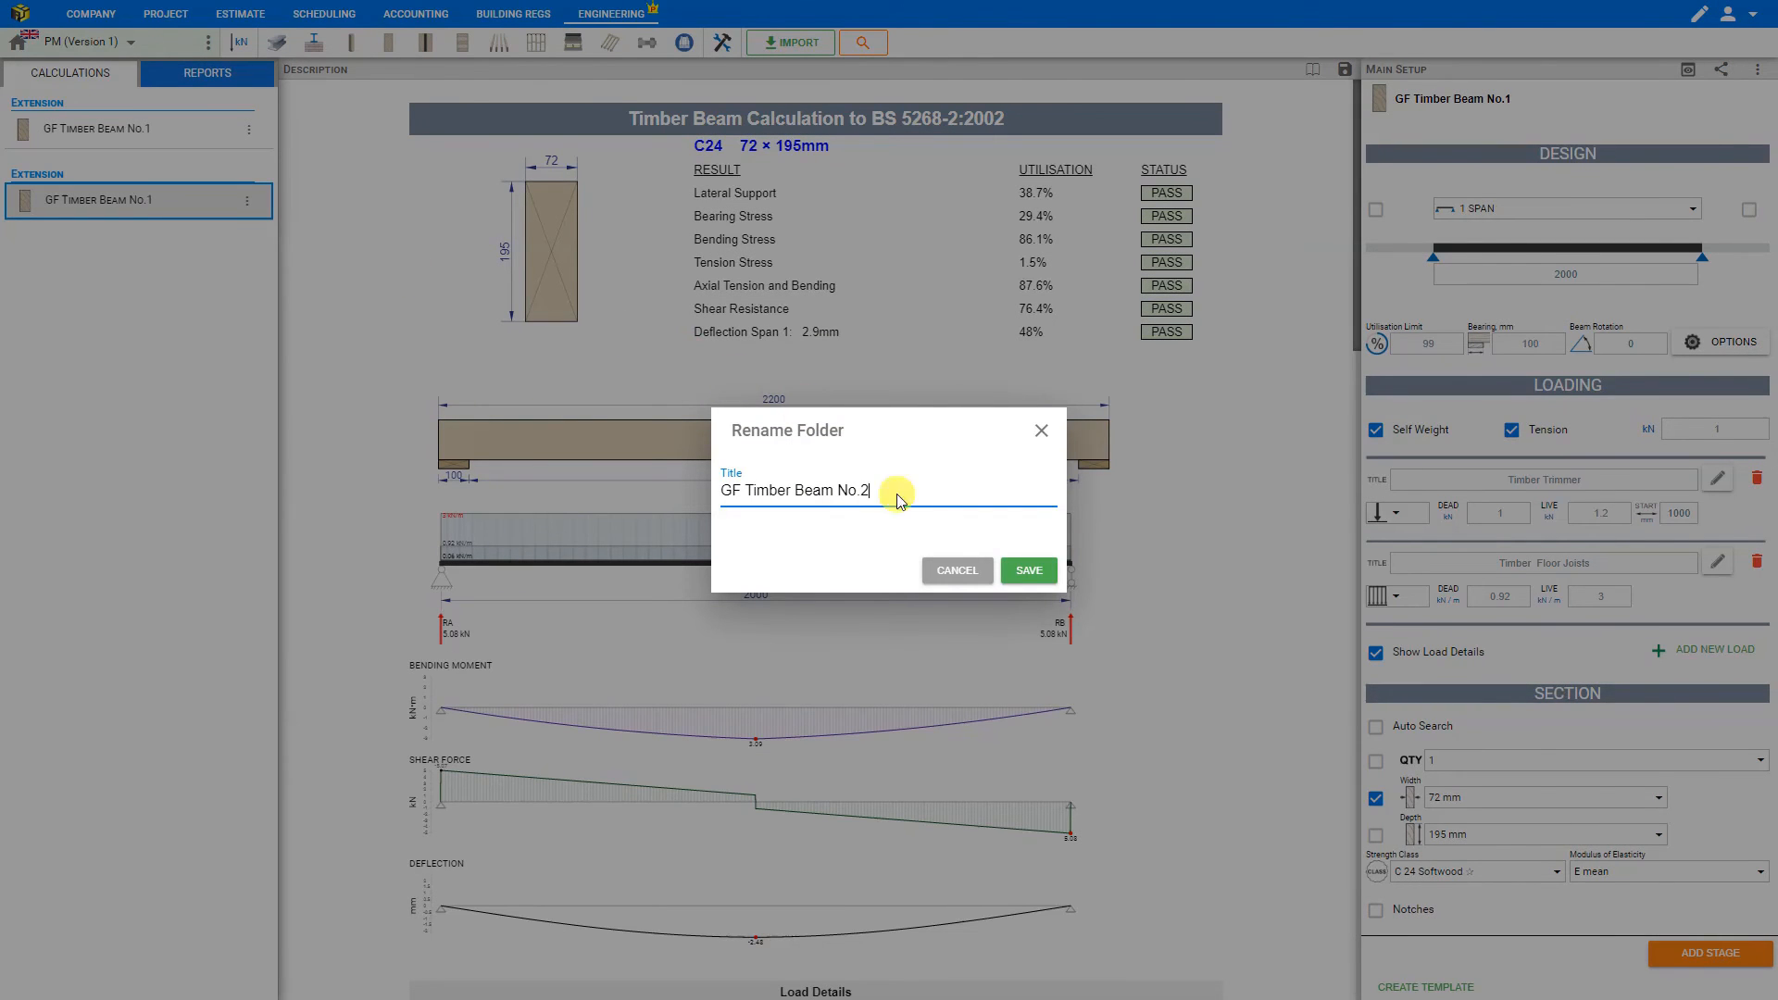
click(1029, 571)
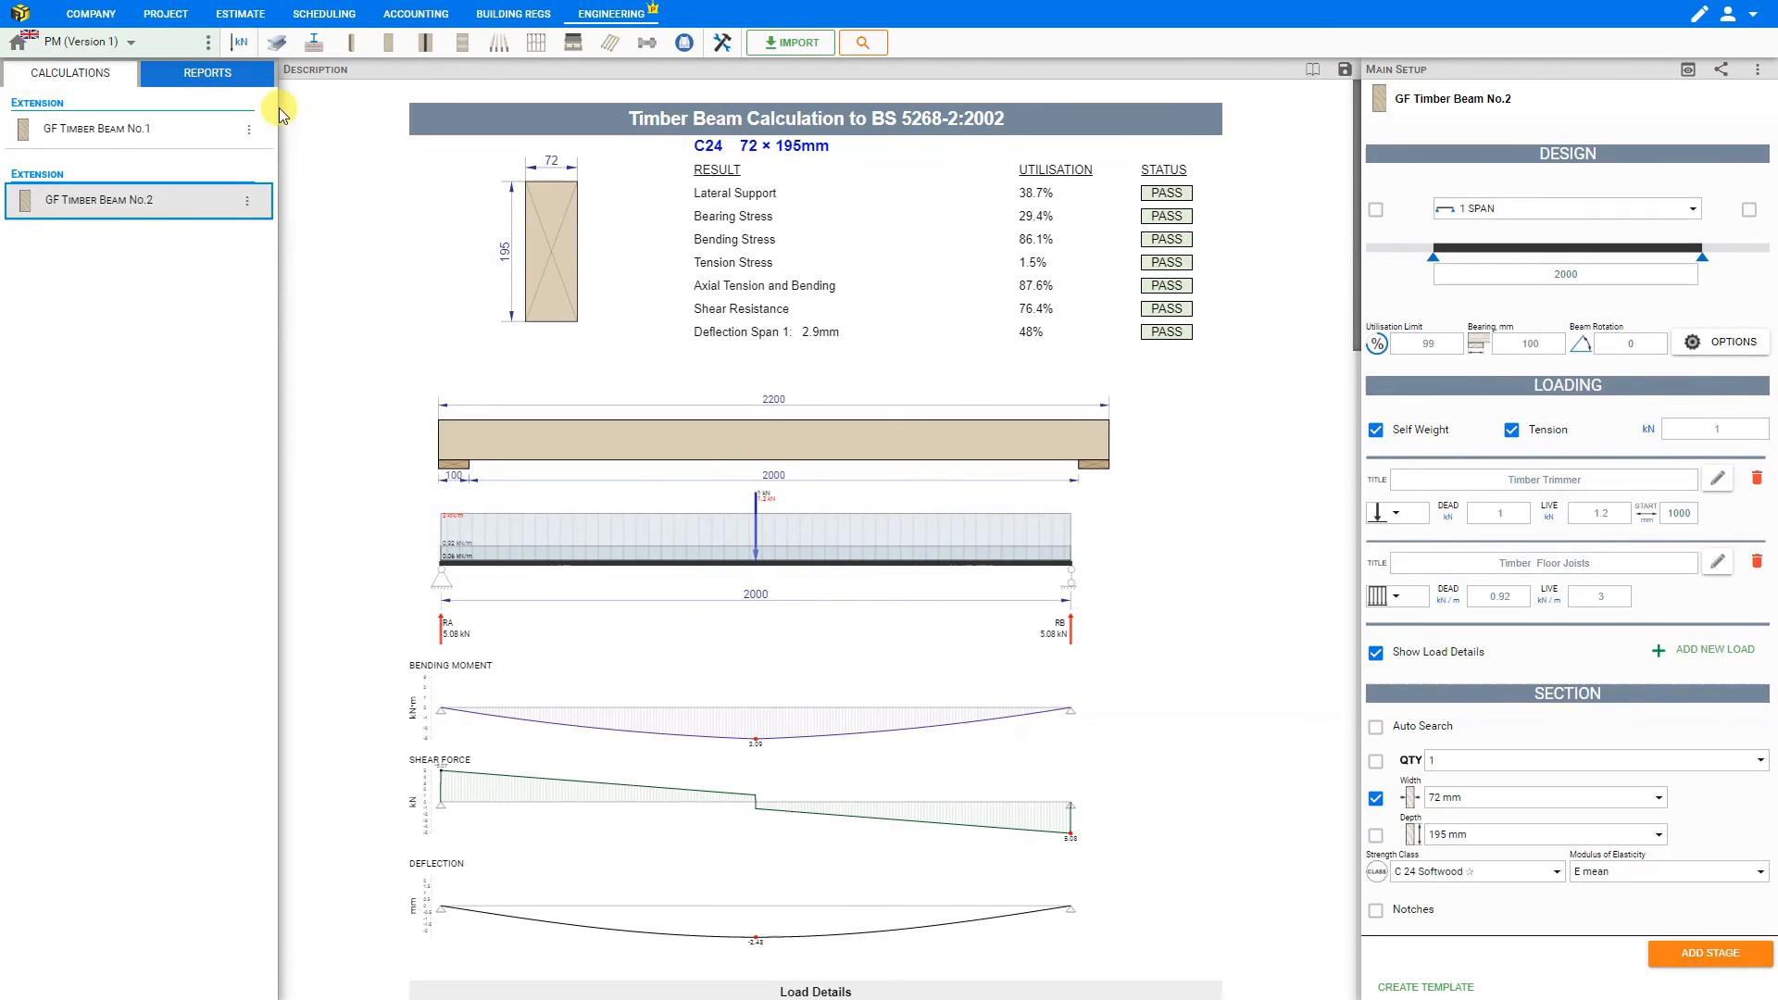
- Open the Structural Calculations report and look over the beam calculation in it
click(209, 74)
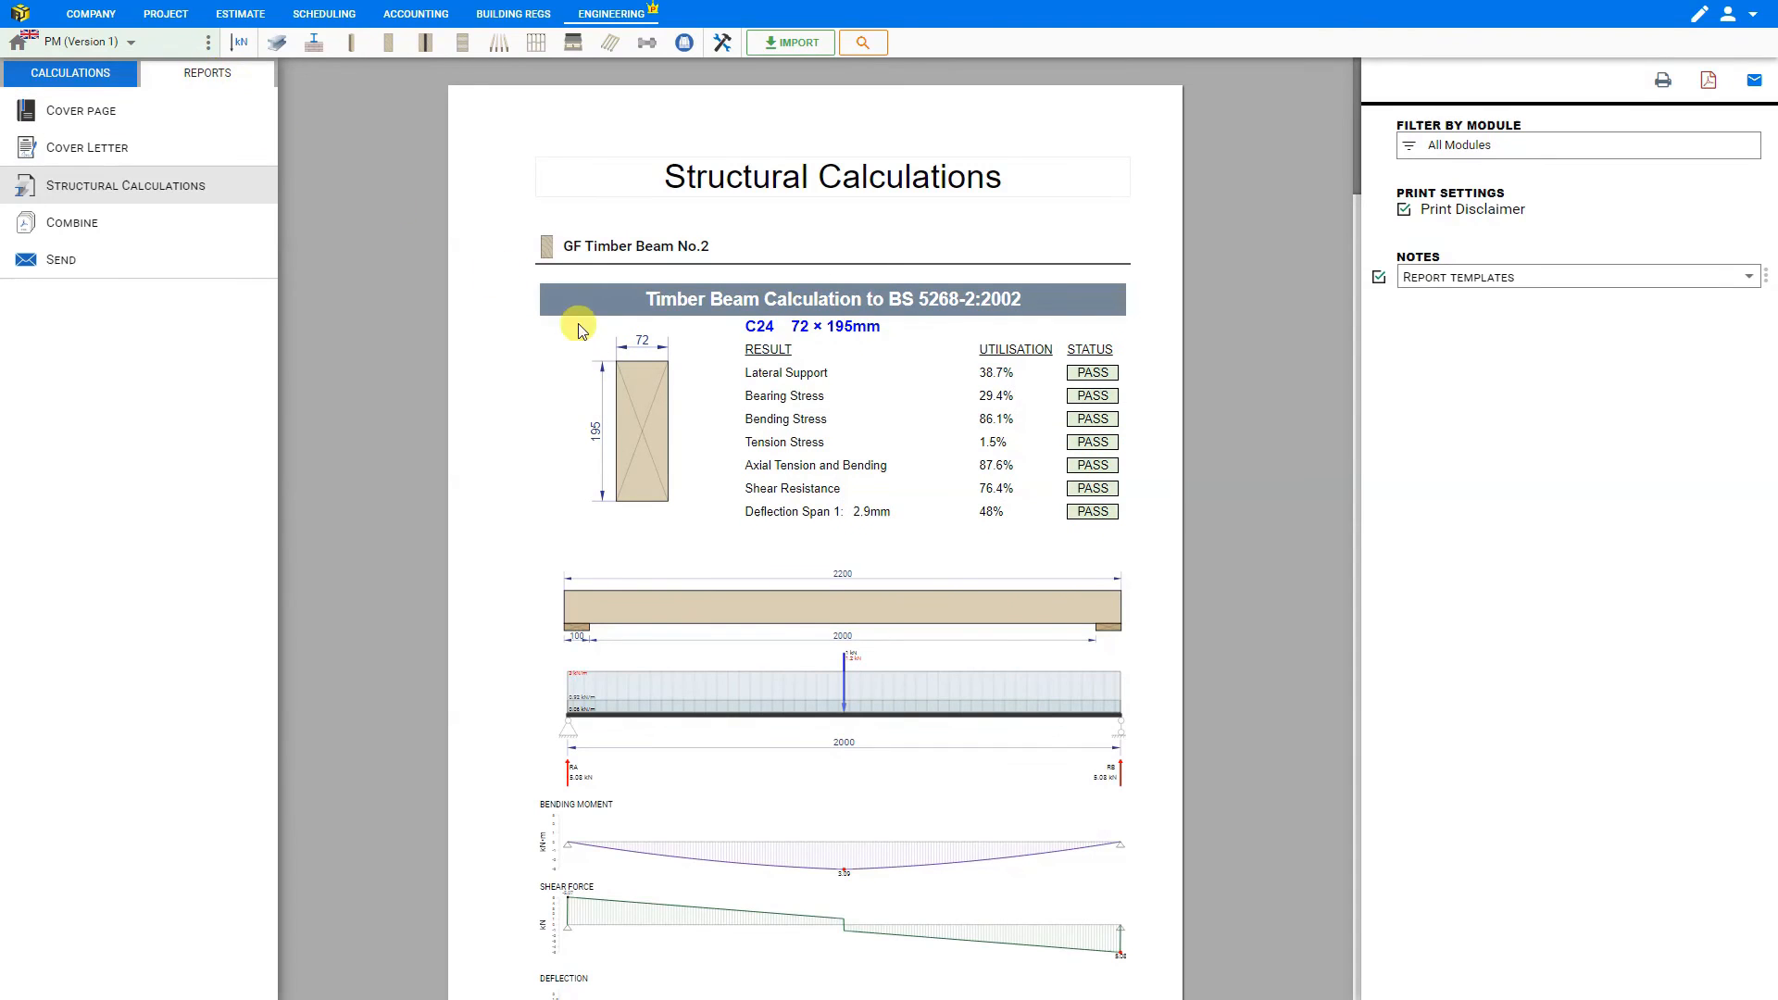
scroll(677, 349, down, 4)
scroll(680, 344, up, 4)
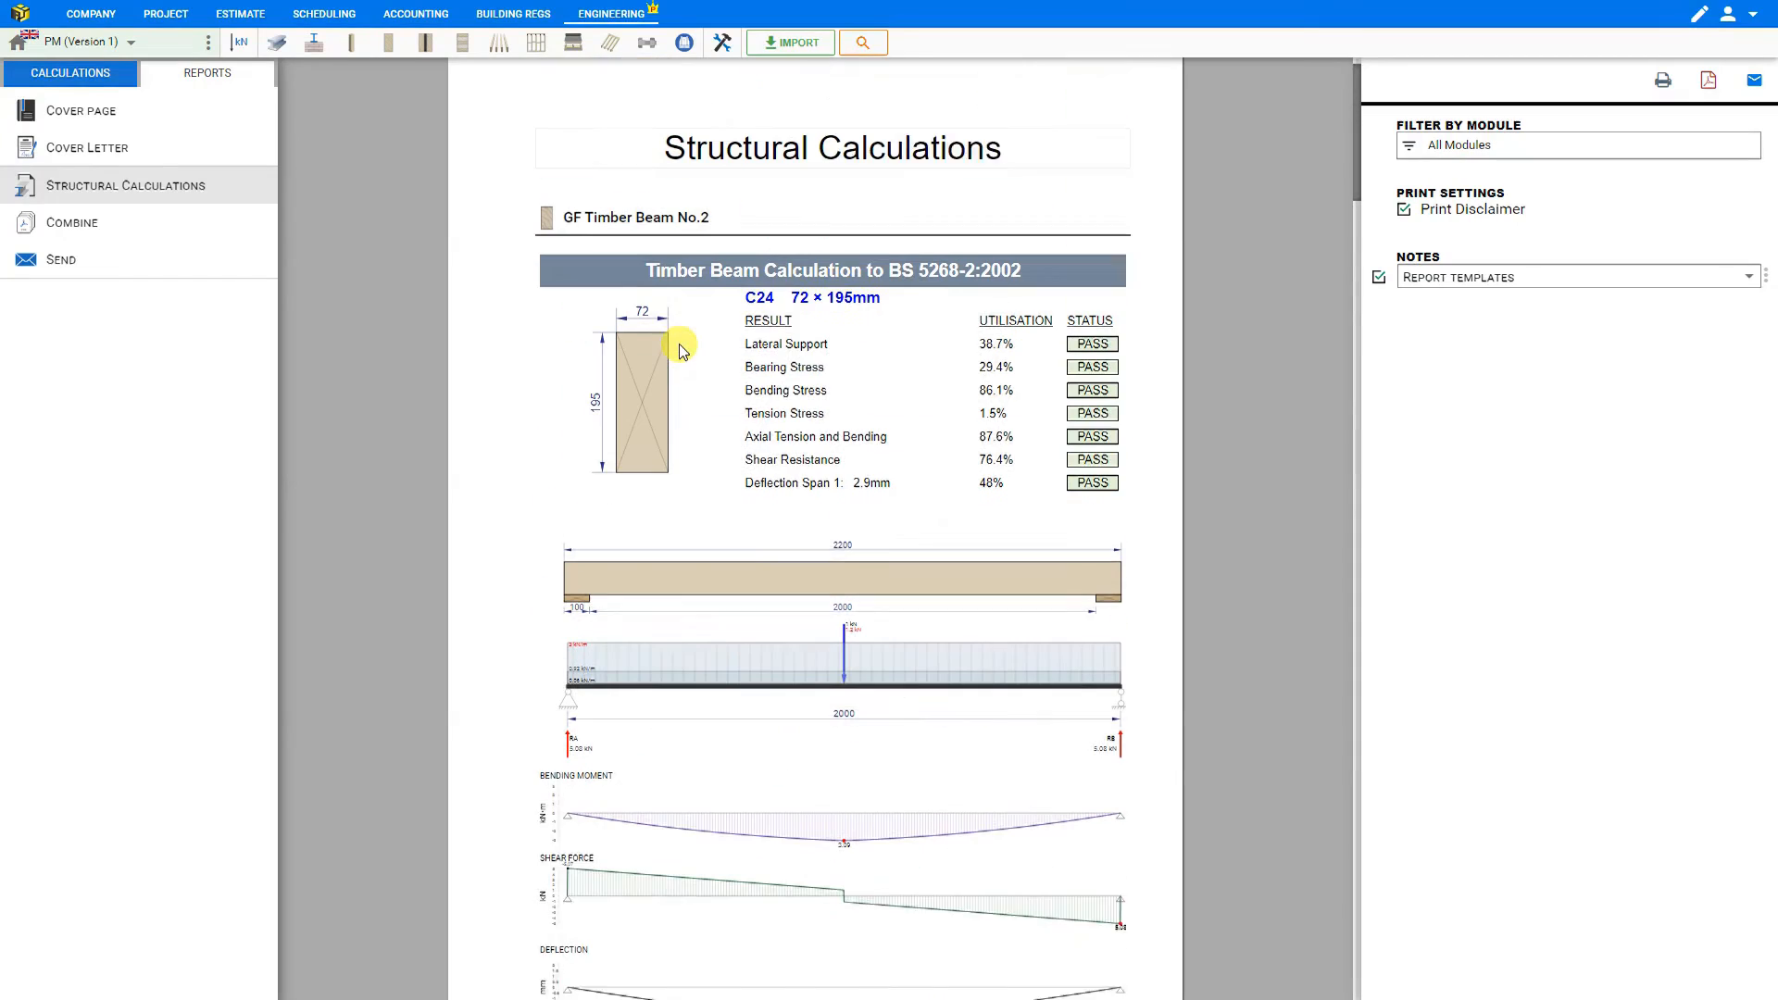
- Start exporting the Structural Calculations report to PDF and set its header to Logo on Right
click(1710, 83)
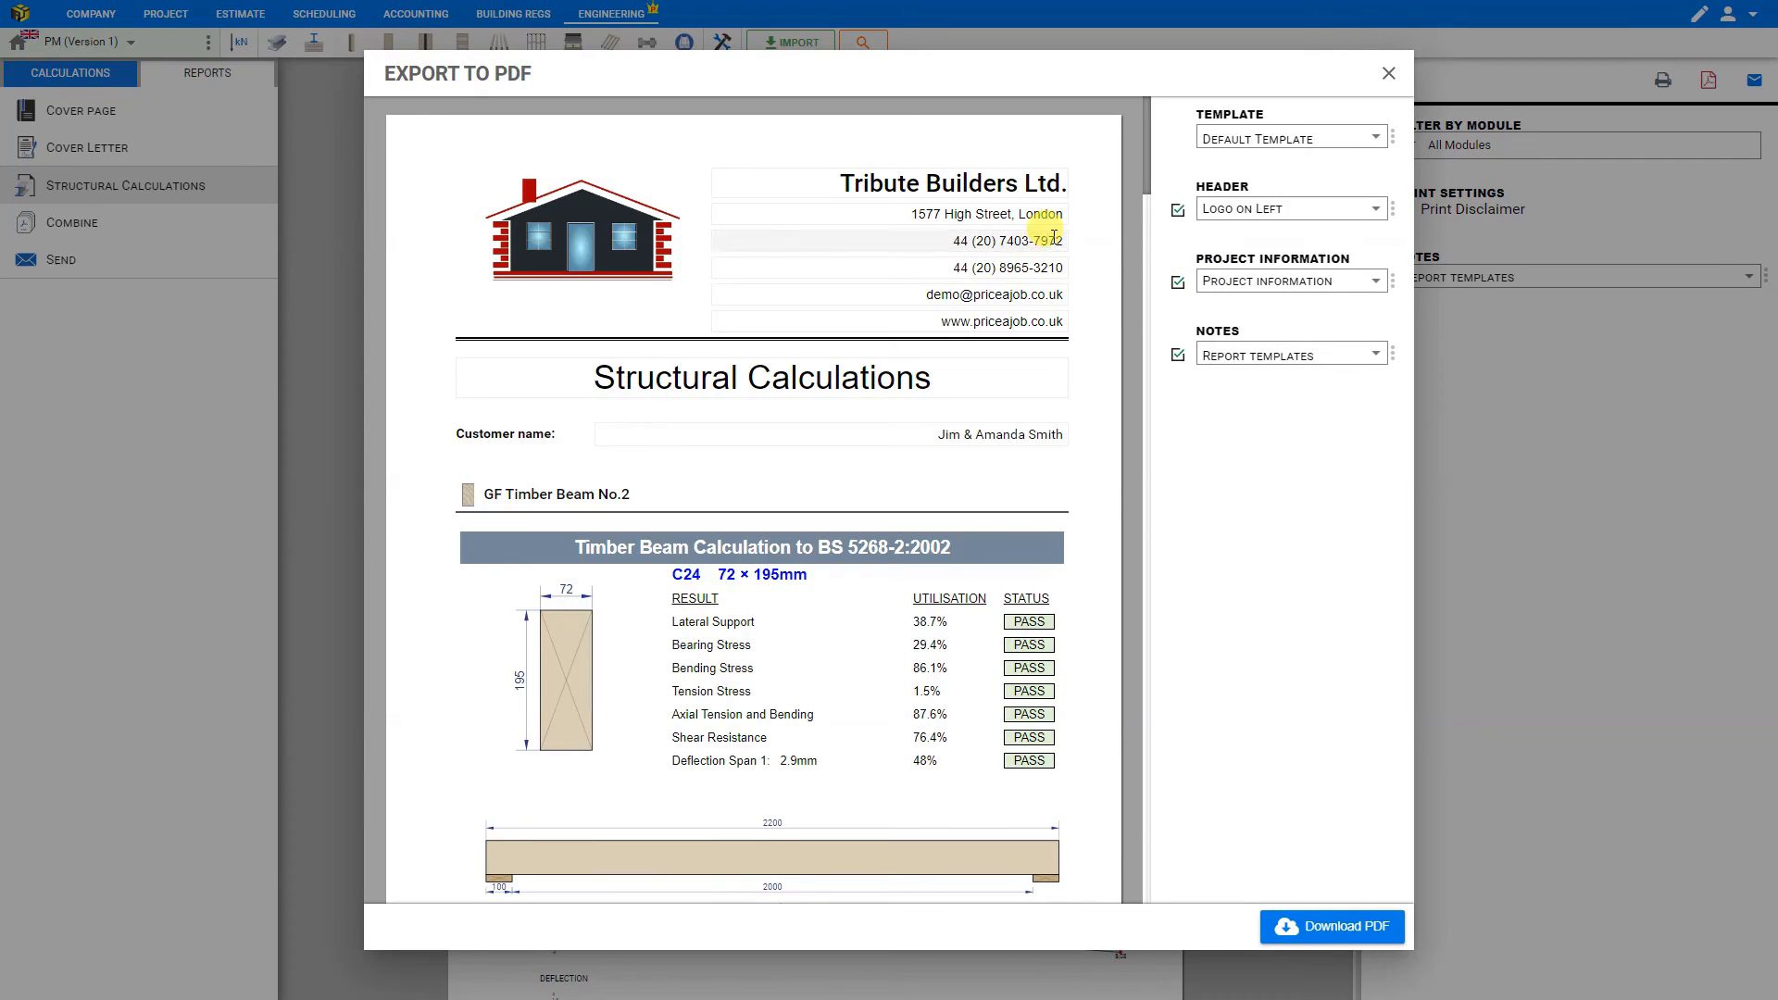
click(1249, 211)
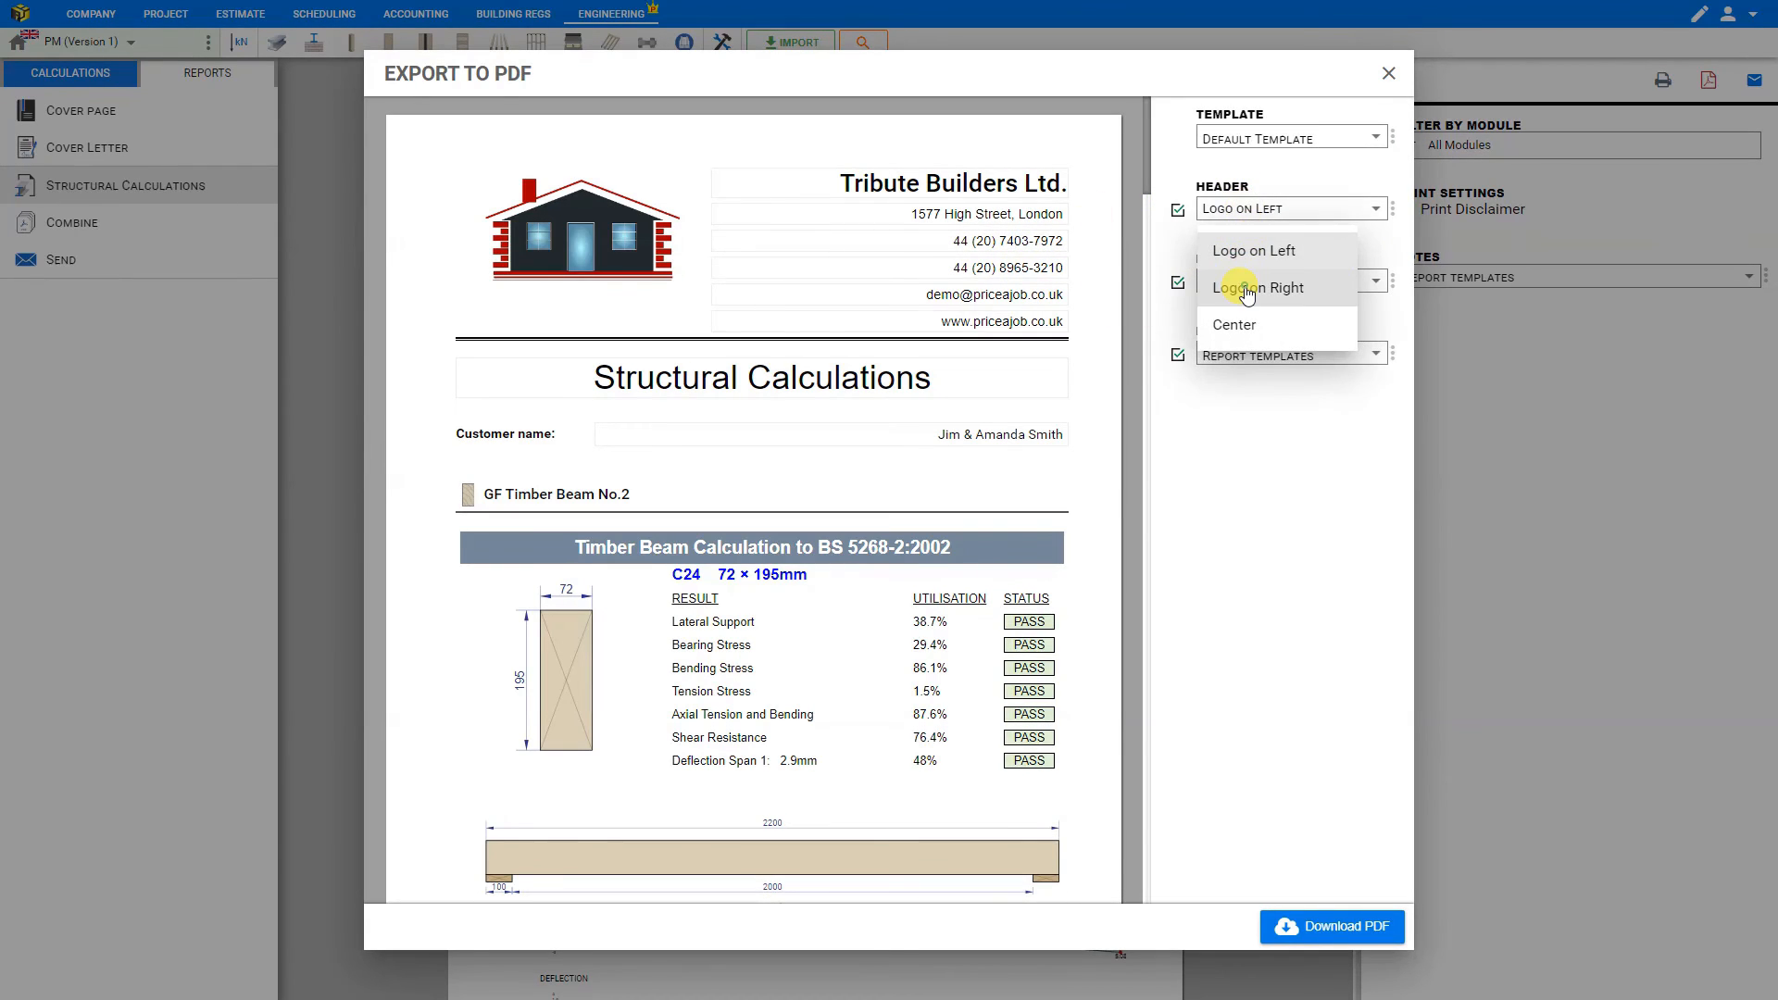
click(1239, 283)
- Enter "notes" in the report's note box and append the Structural Members template note about the final price for steel beams
drag(1145, 182, 1143, 890)
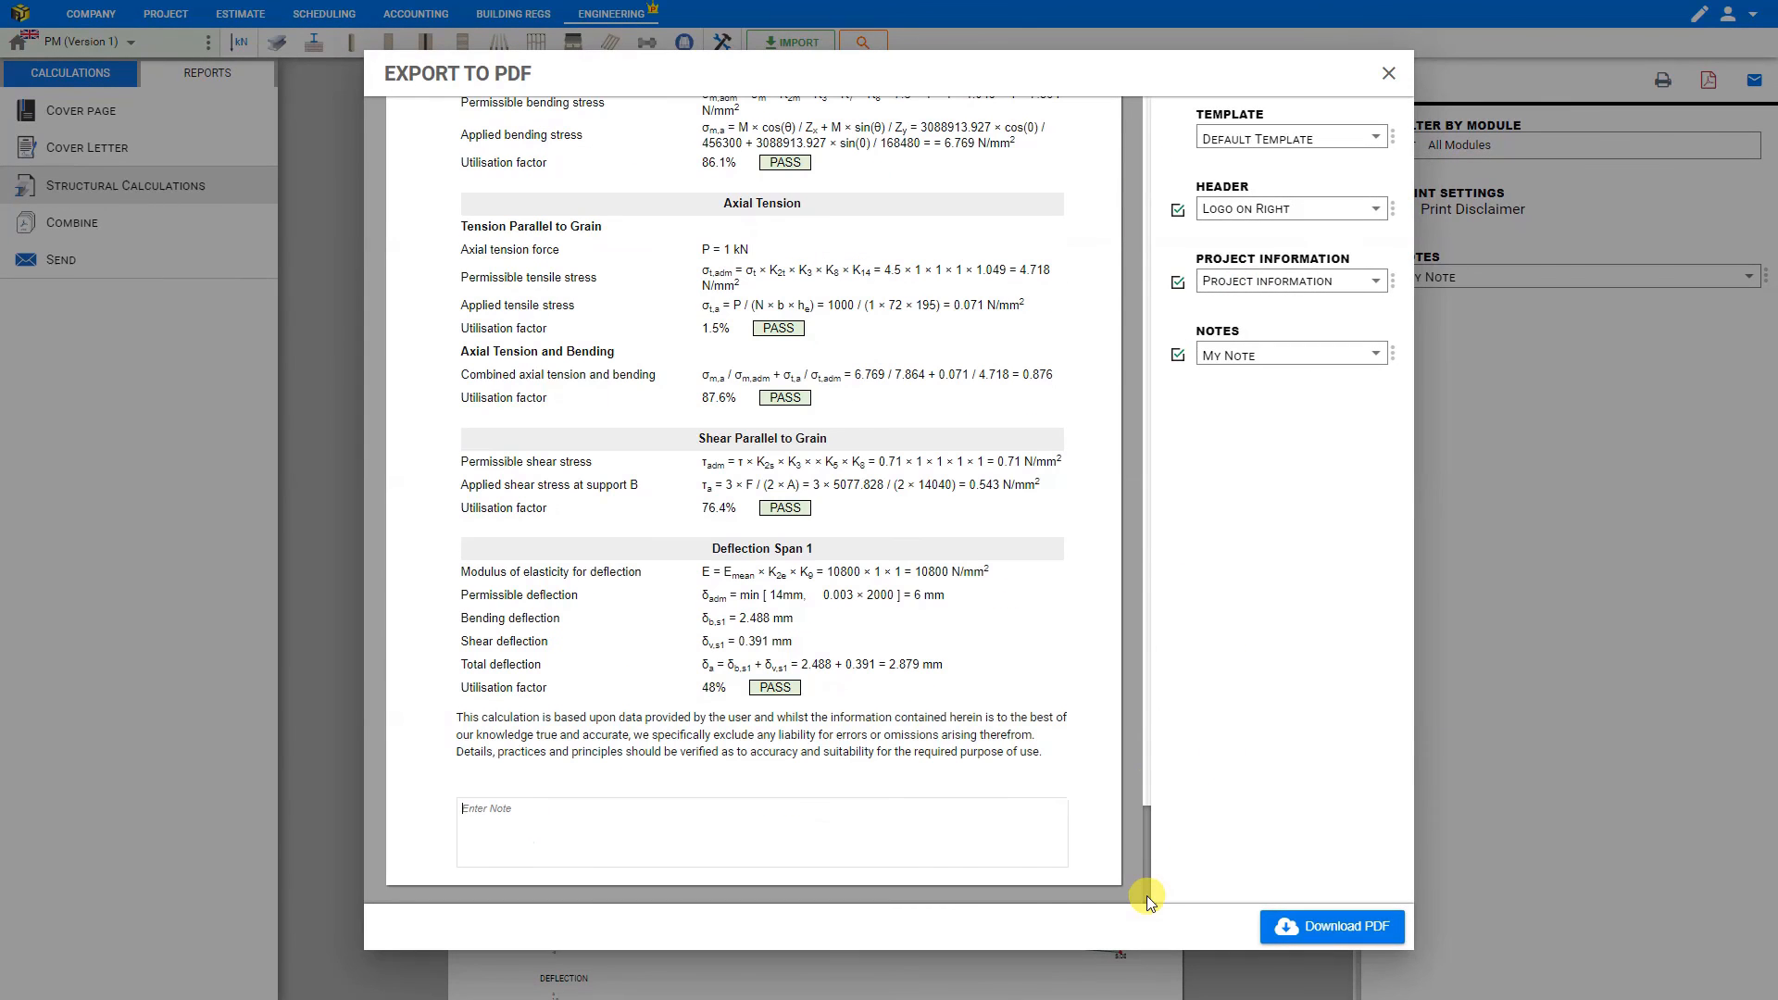
mouse_move(554, 847)
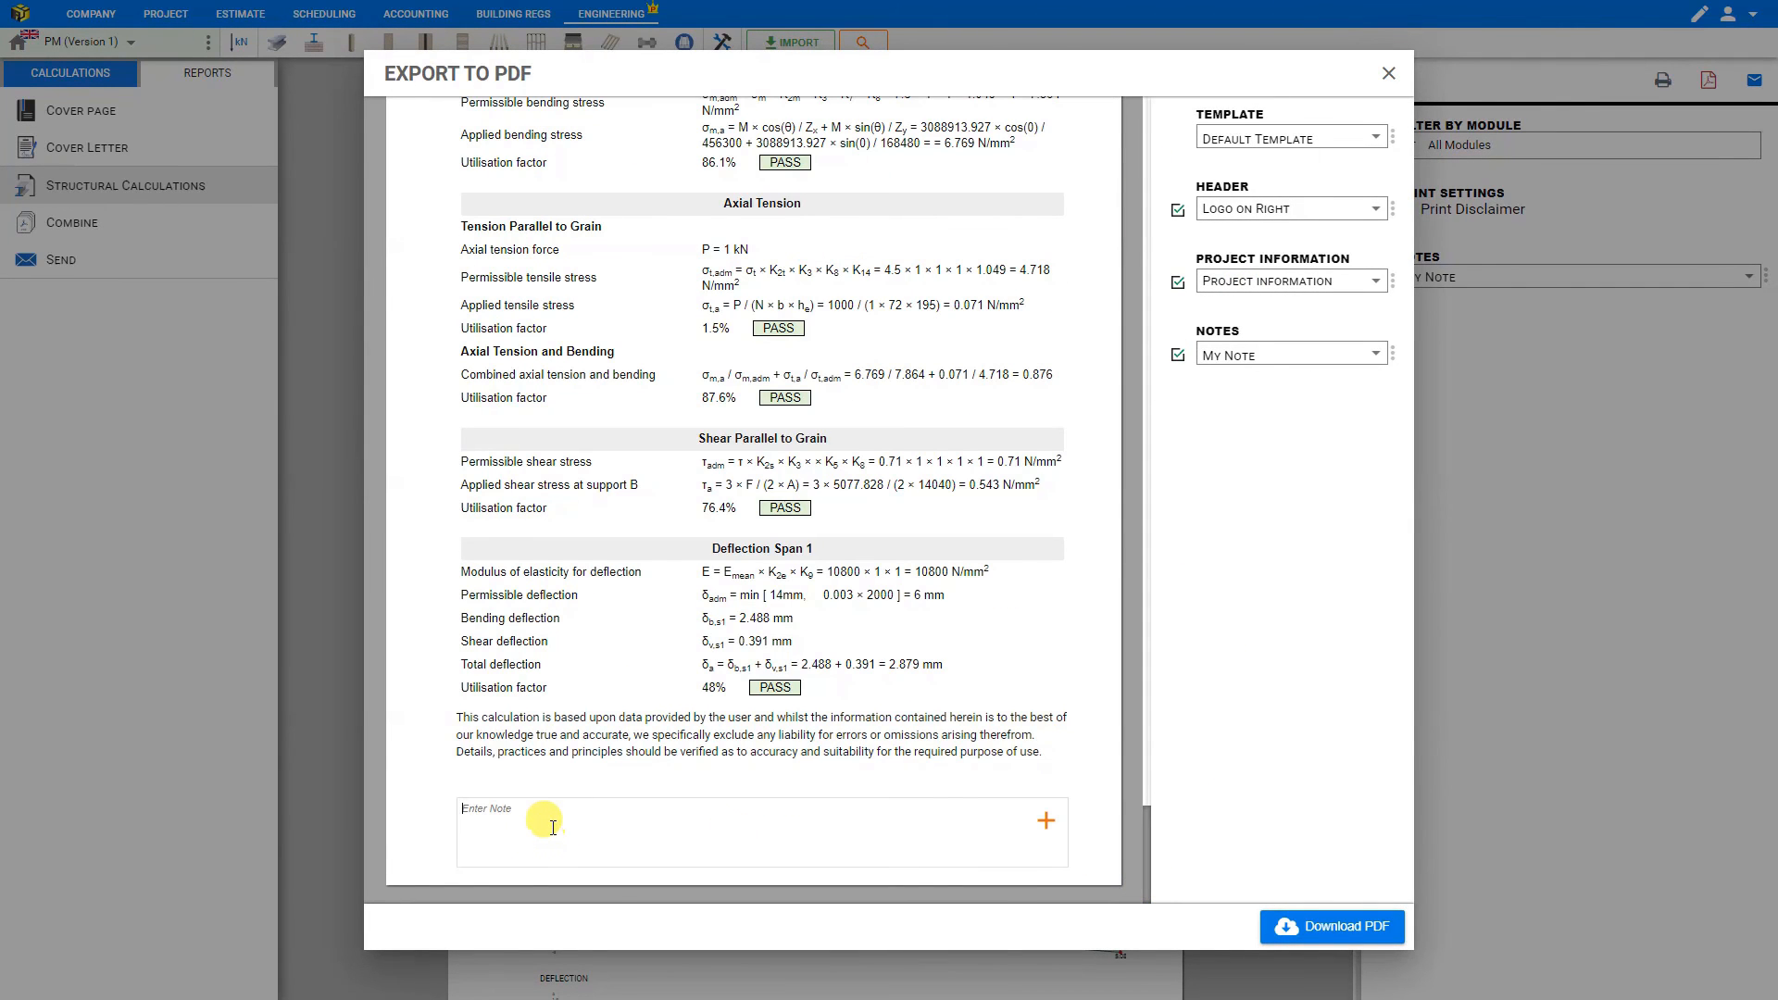
click(553, 827)
text(notes)
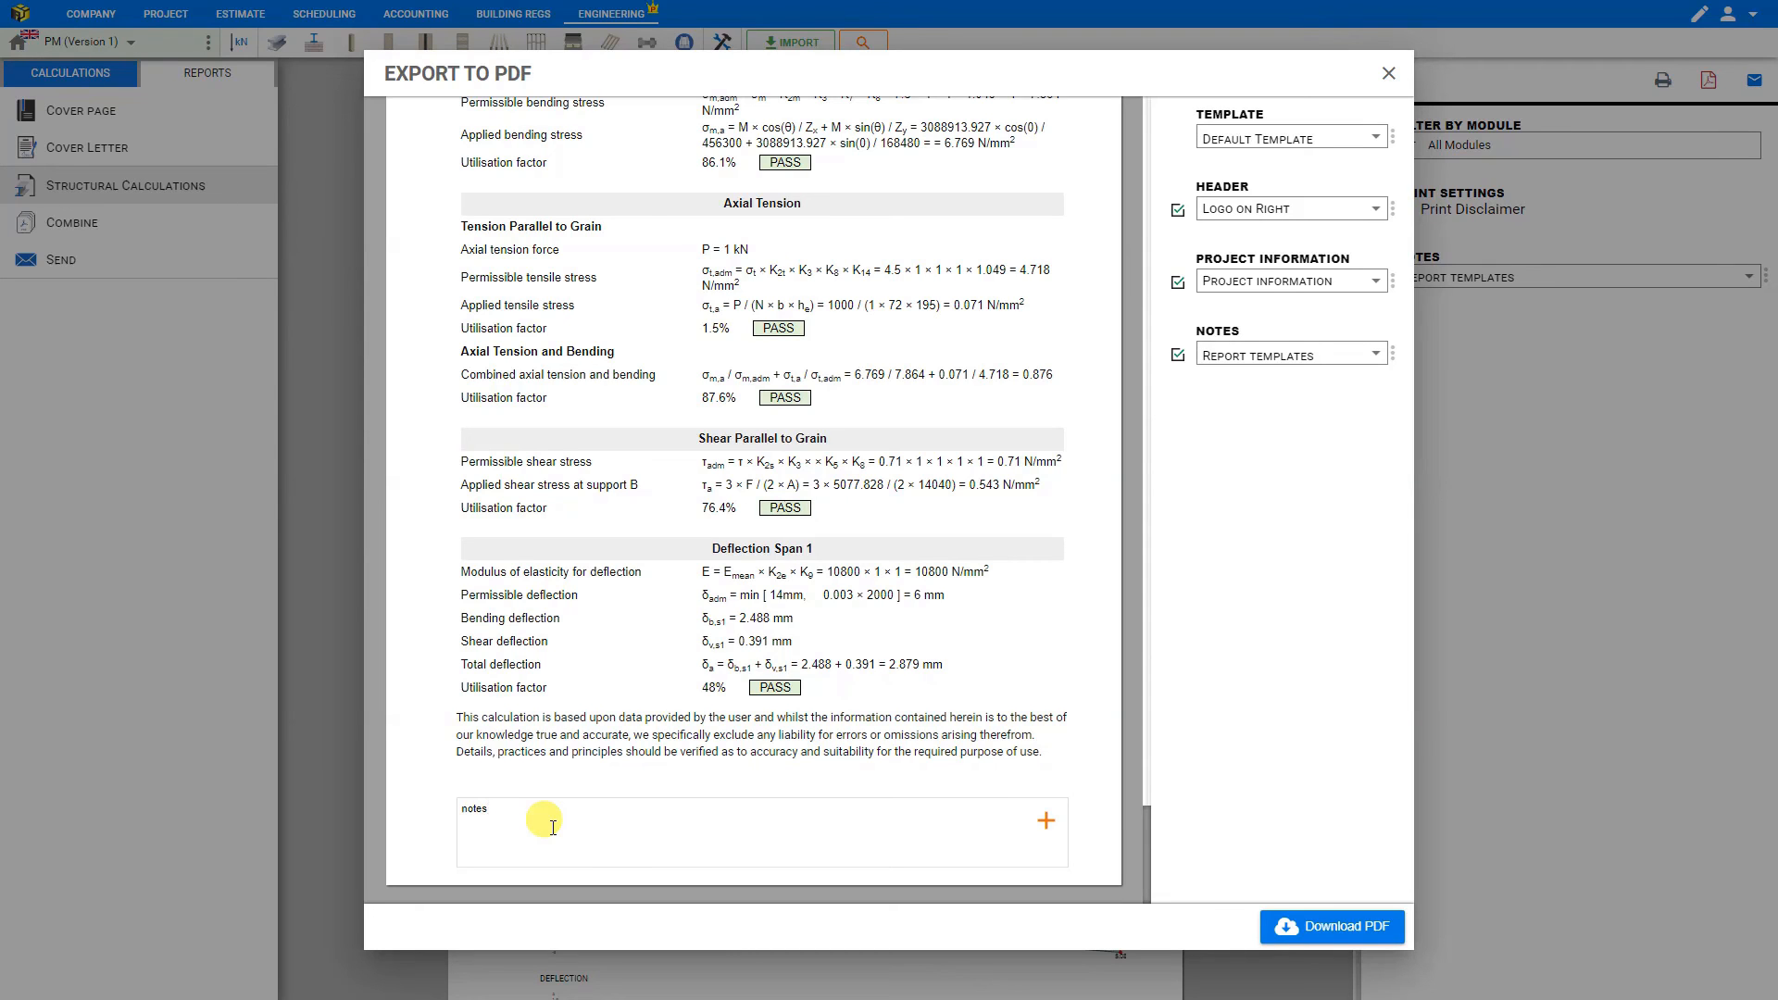
click(1046, 823)
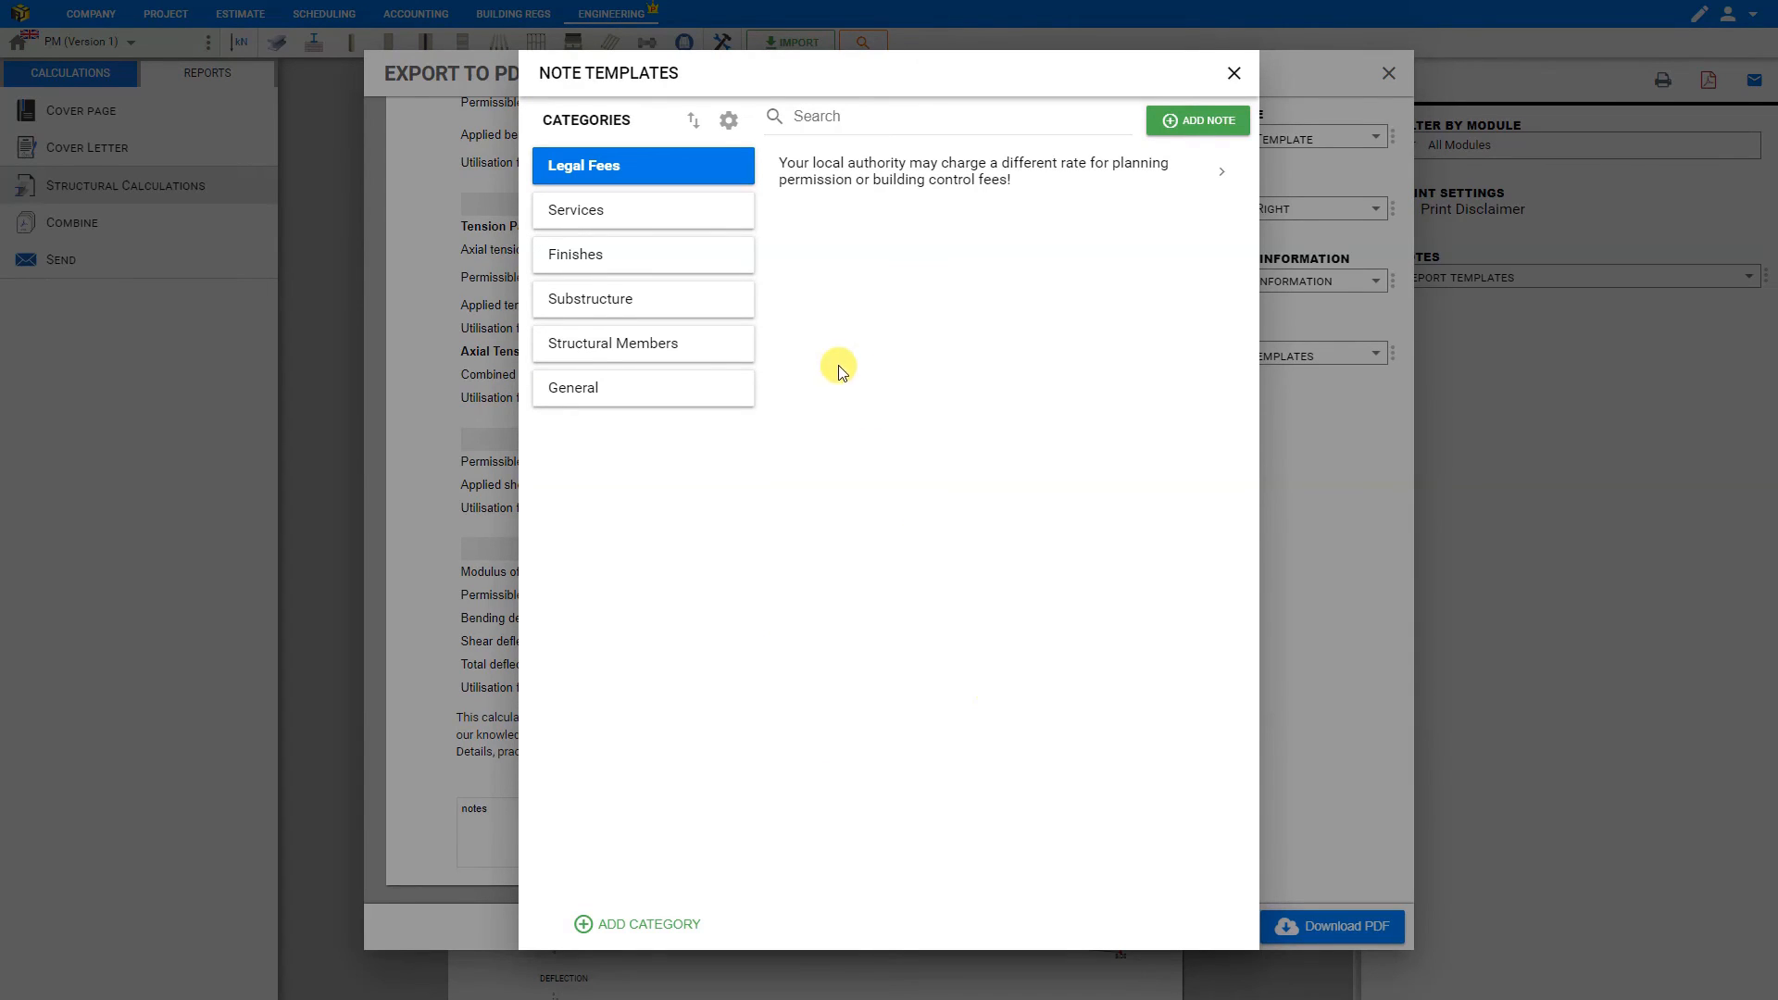
click(667, 354)
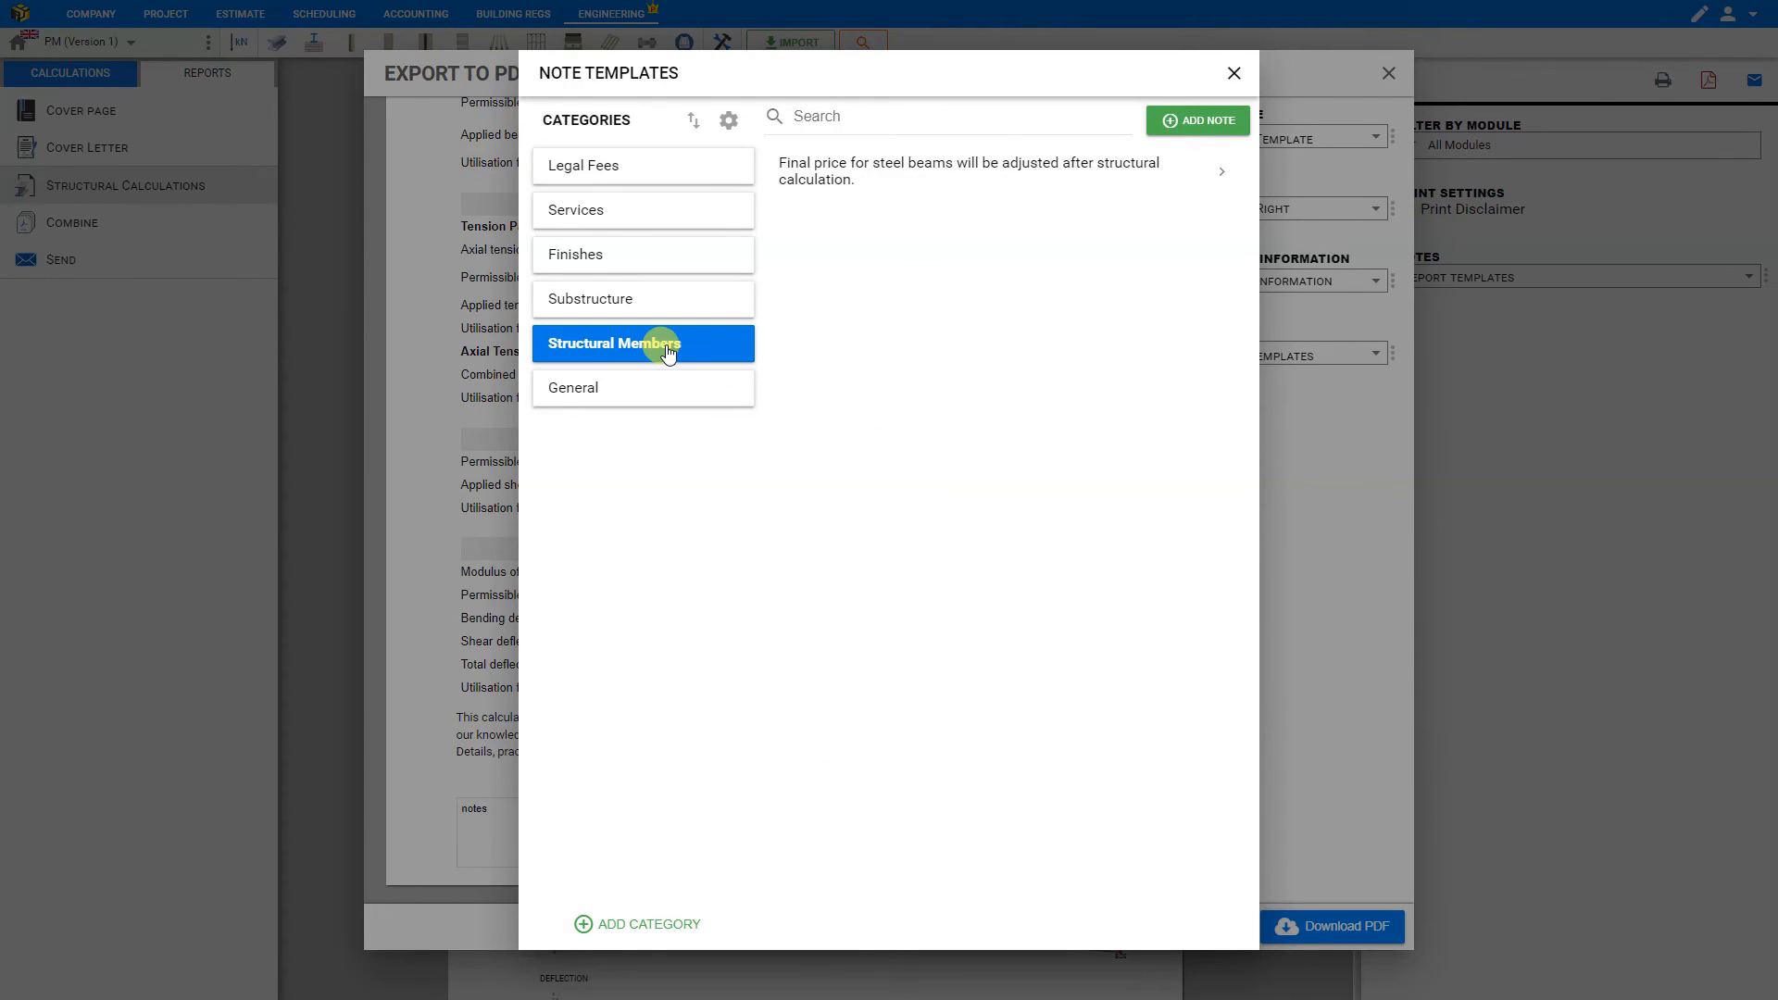
click(933, 183)
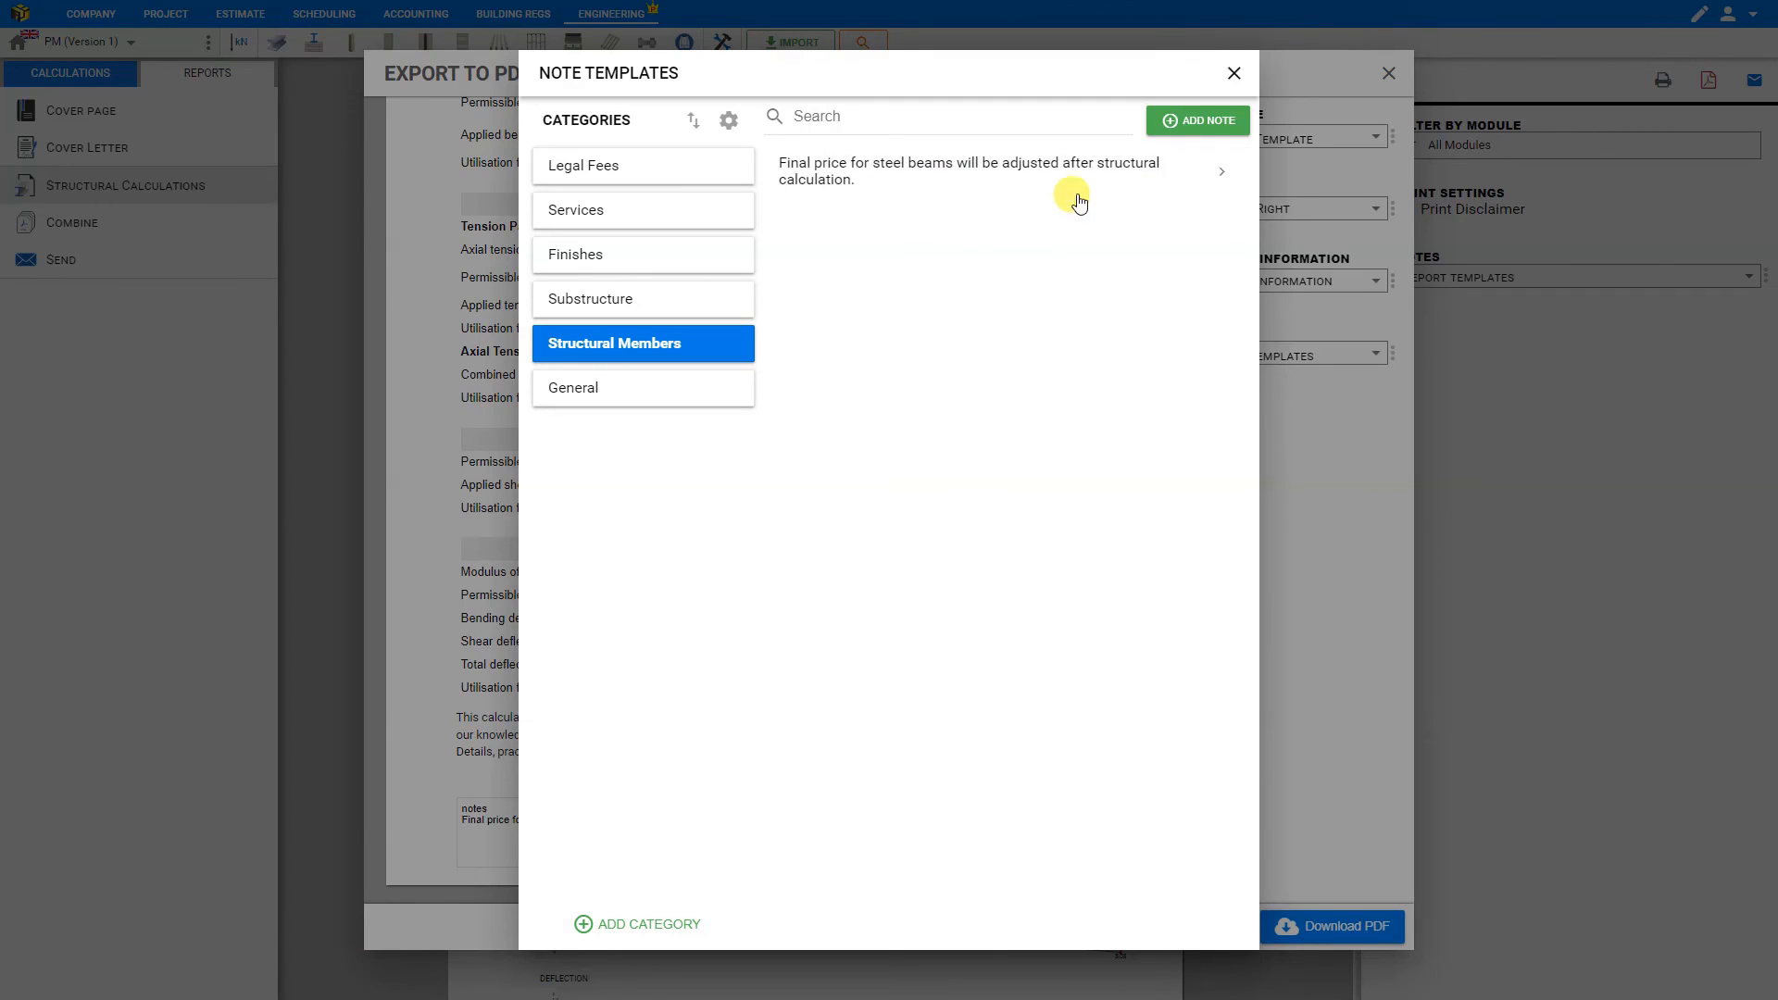
- Create a template note reading "new notes" in the Structural Members category and save it
click(1203, 128)
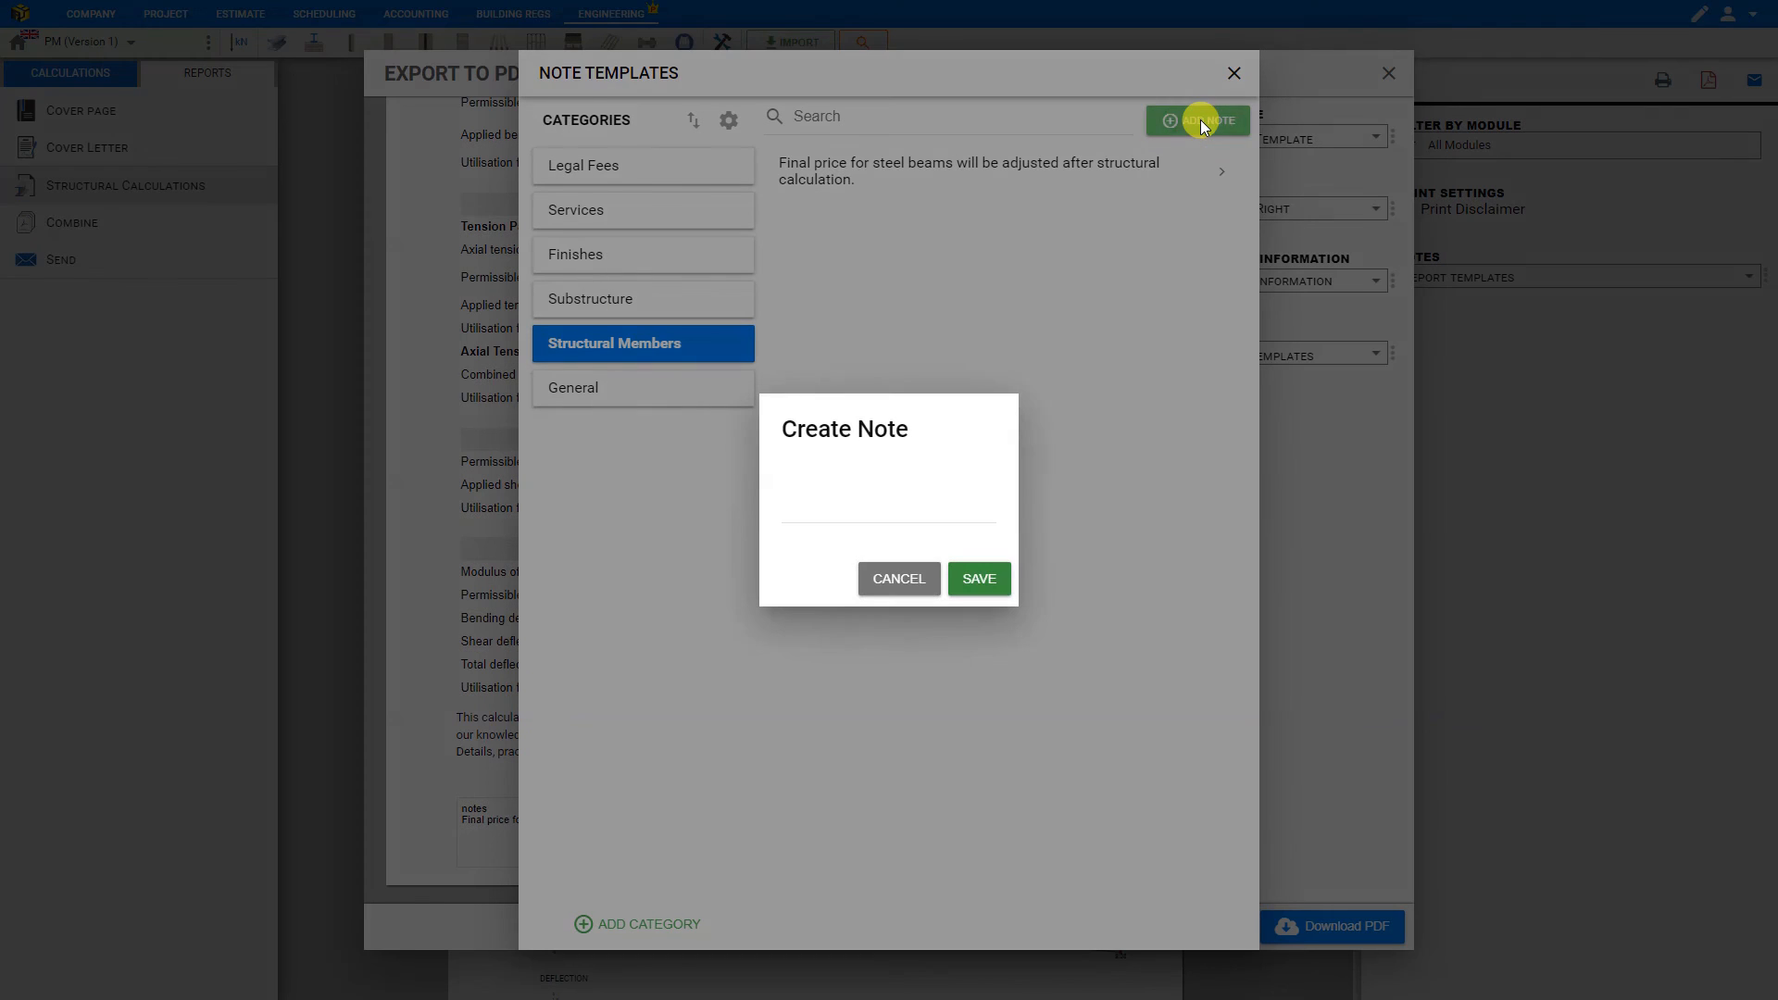
click(869, 495)
text(new notres)
key(BackSpace)
key(BackSpace)
key(BackSpace)
text(es)
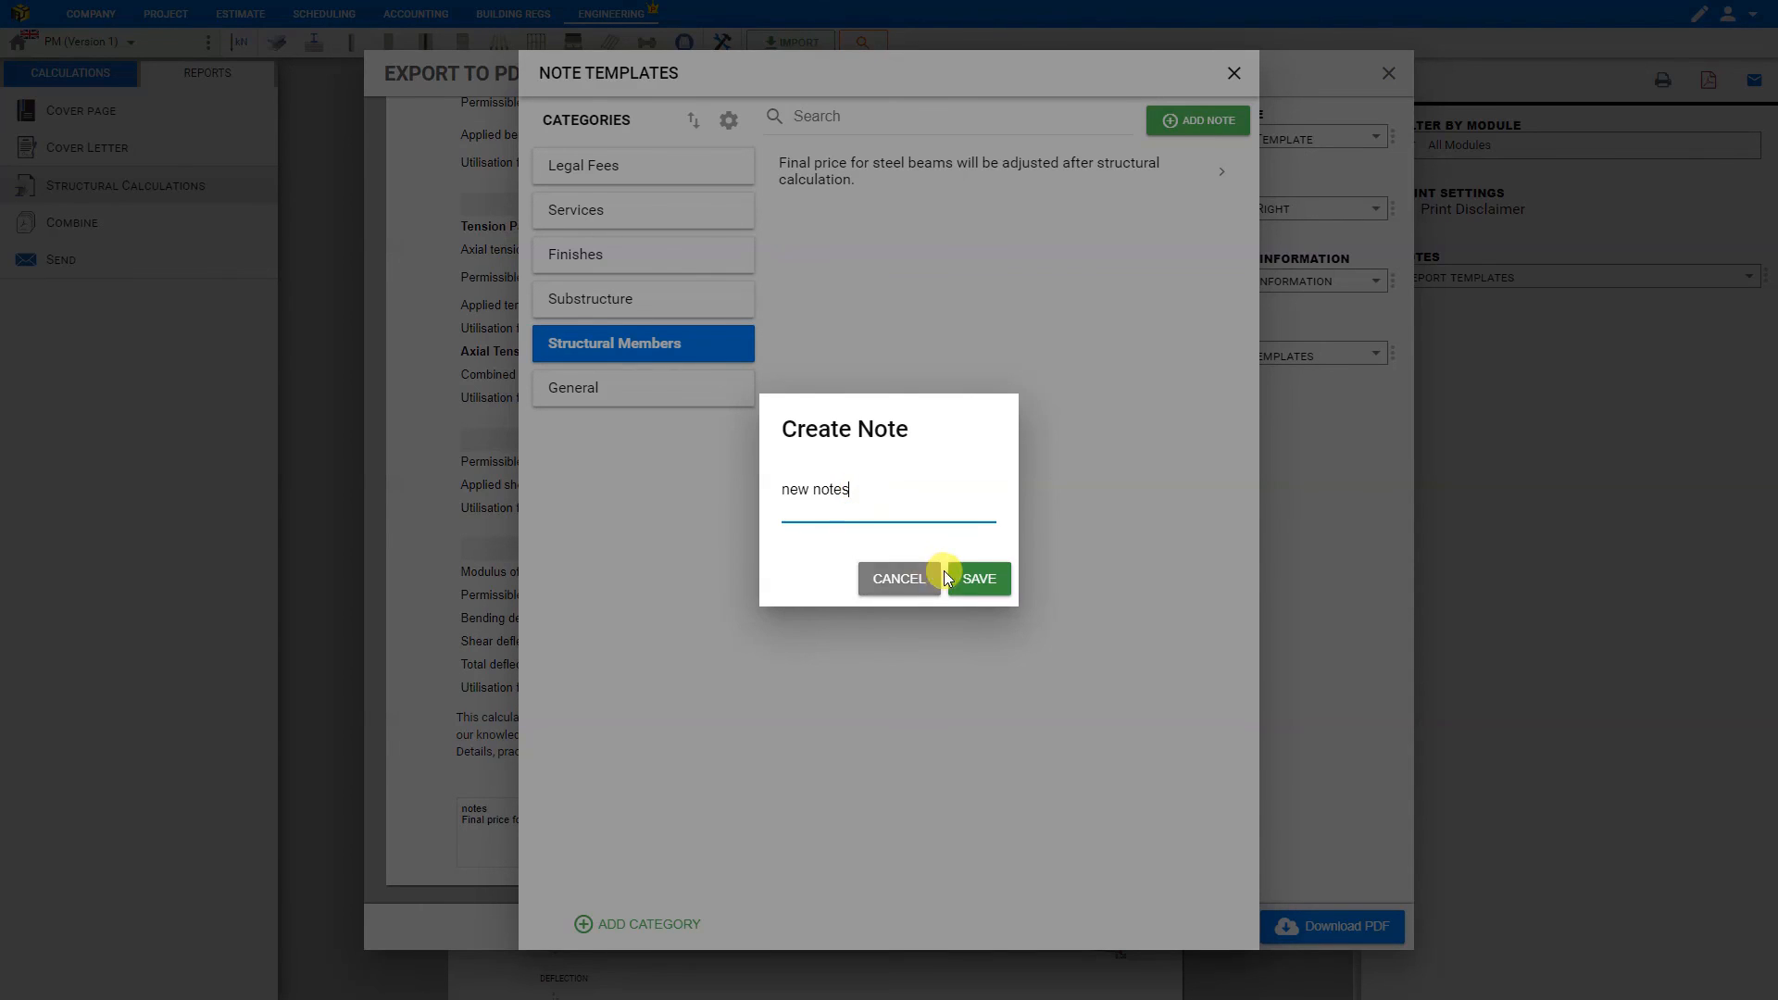
click(979, 578)
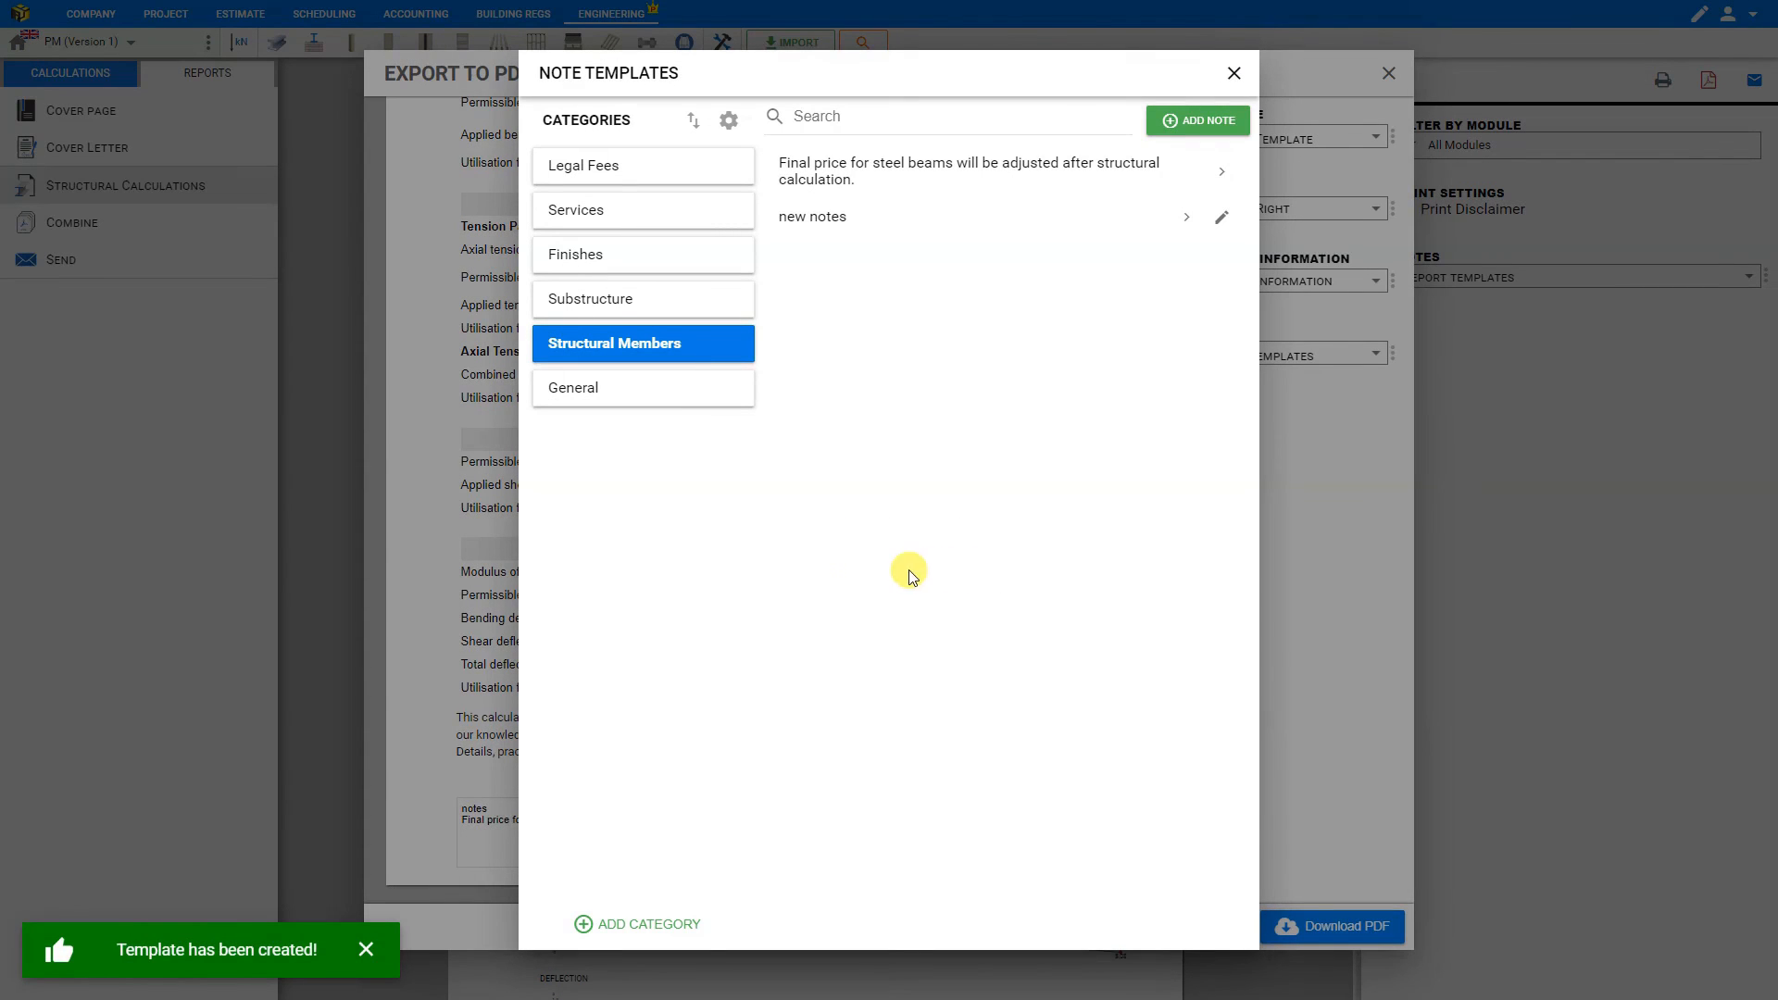
- Append the Substructure template note about assumed good ground conditions to the report's note and close the note templates
click(619, 926)
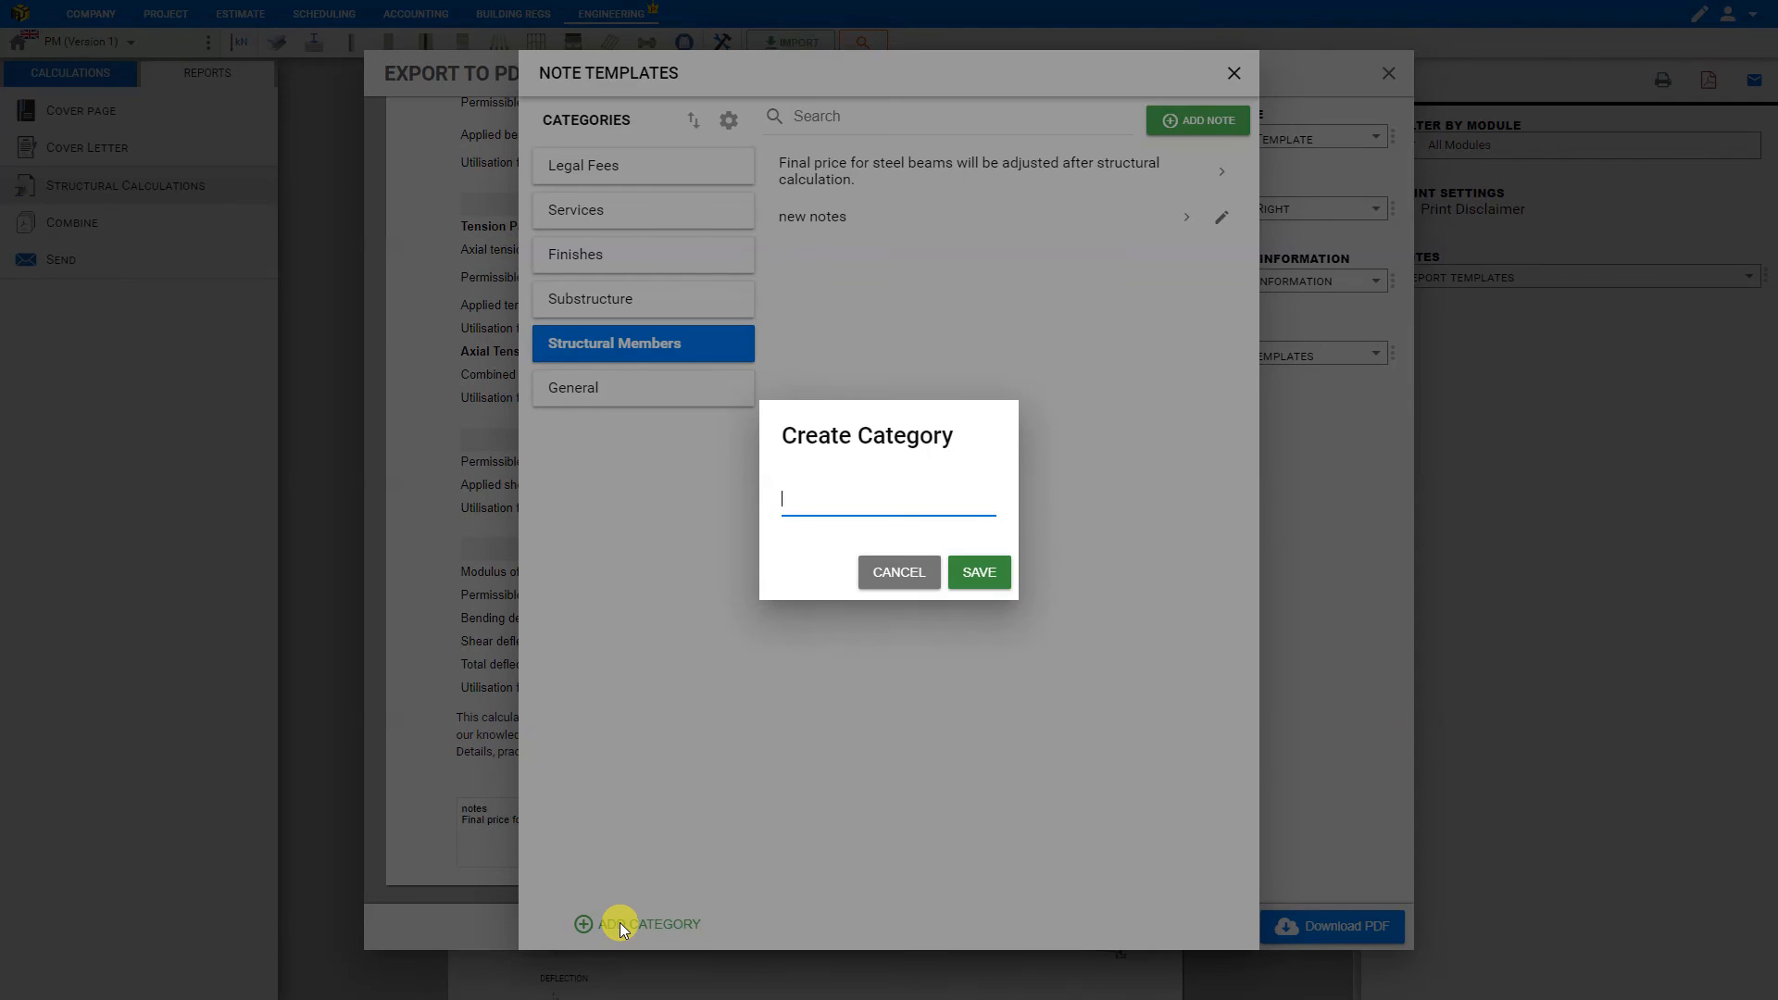
click(899, 572)
click(631, 307)
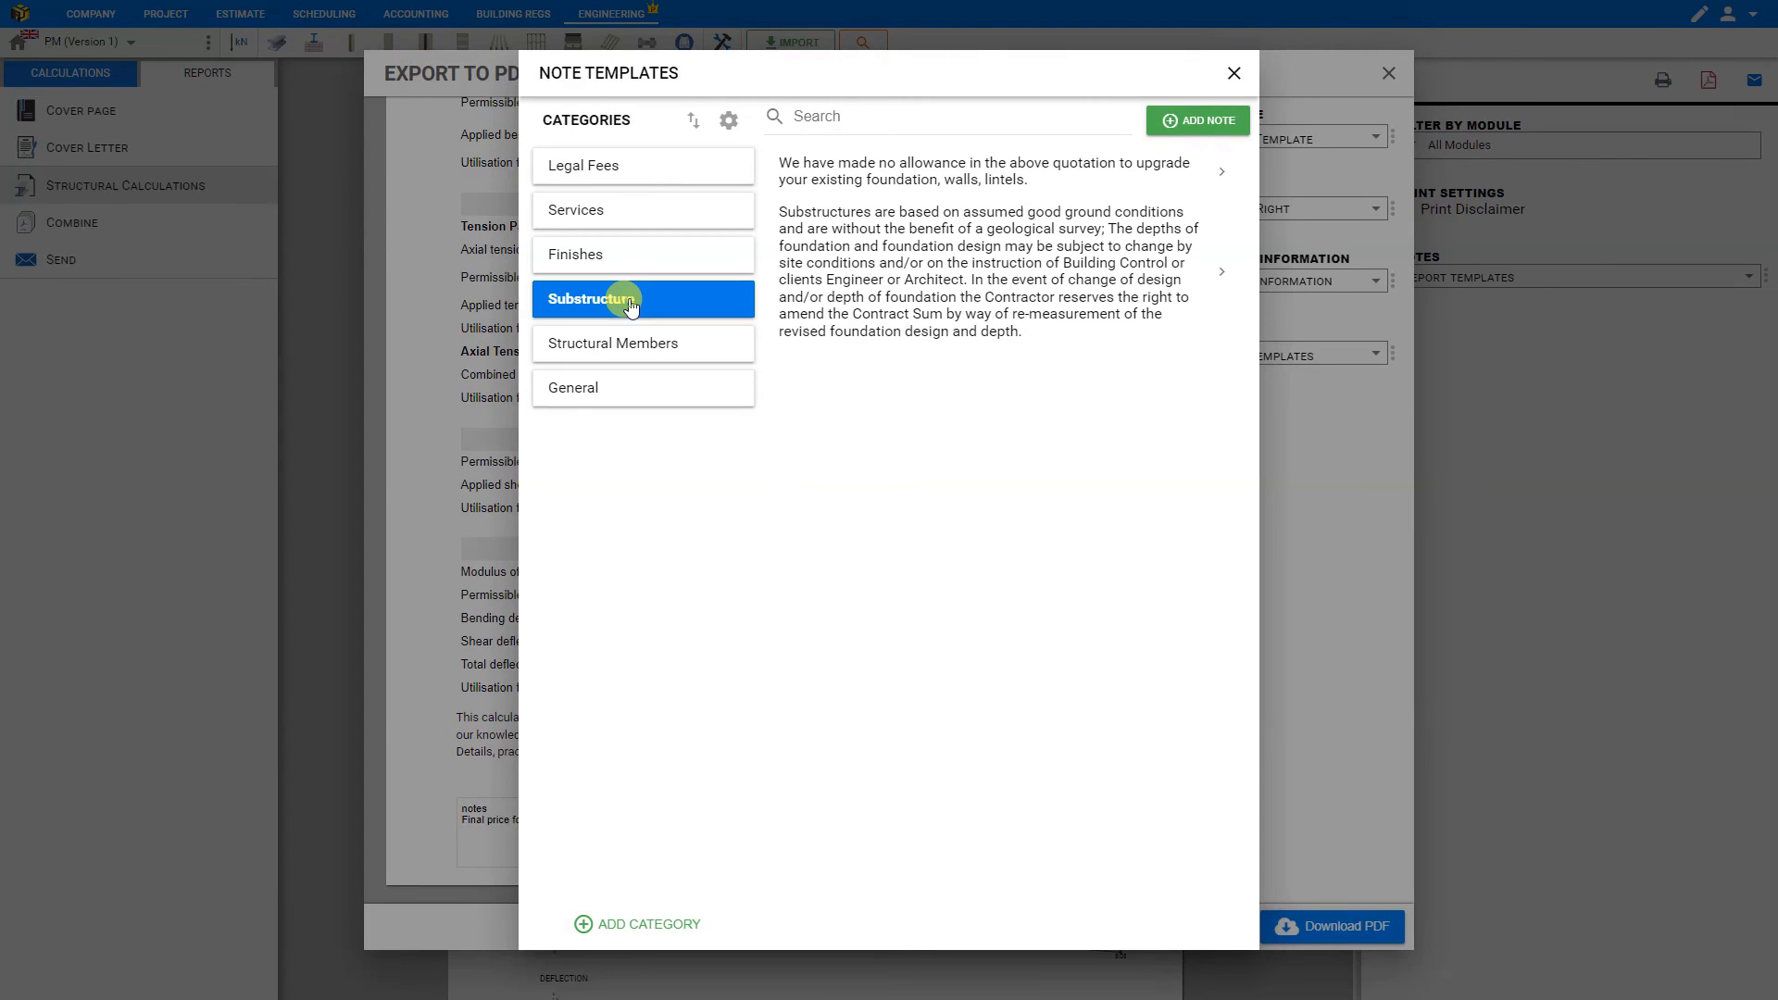
click(951, 252)
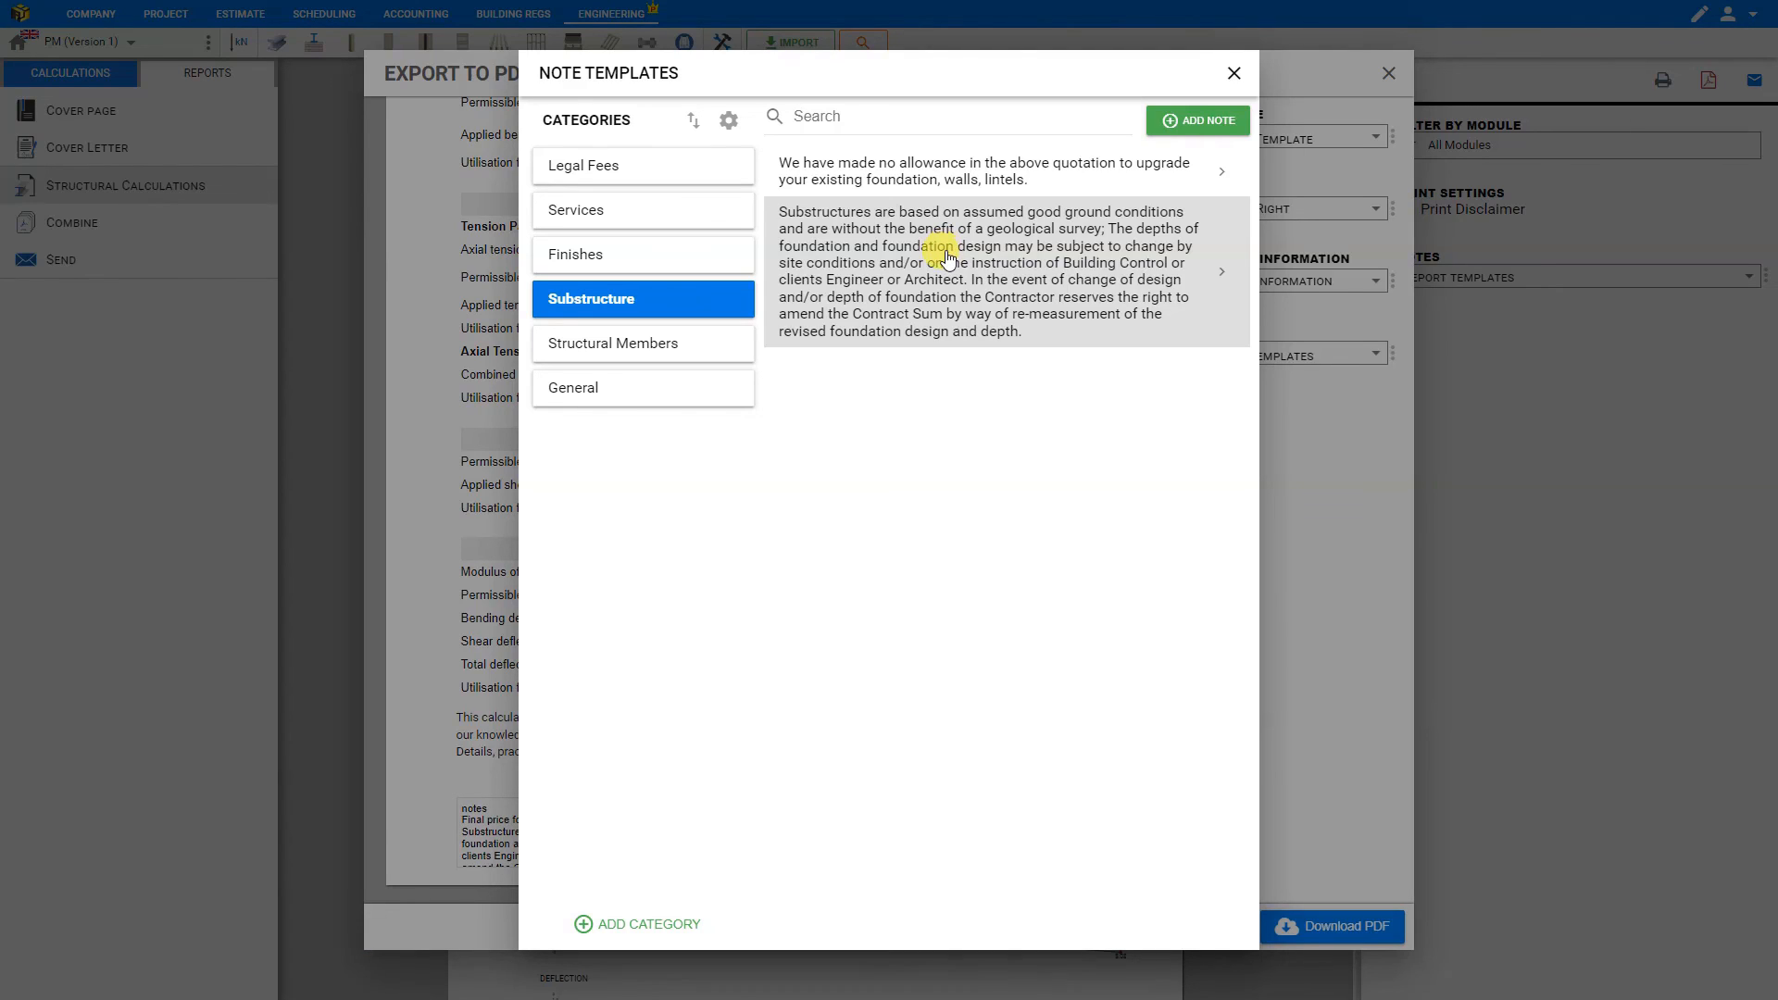
click(1233, 74)
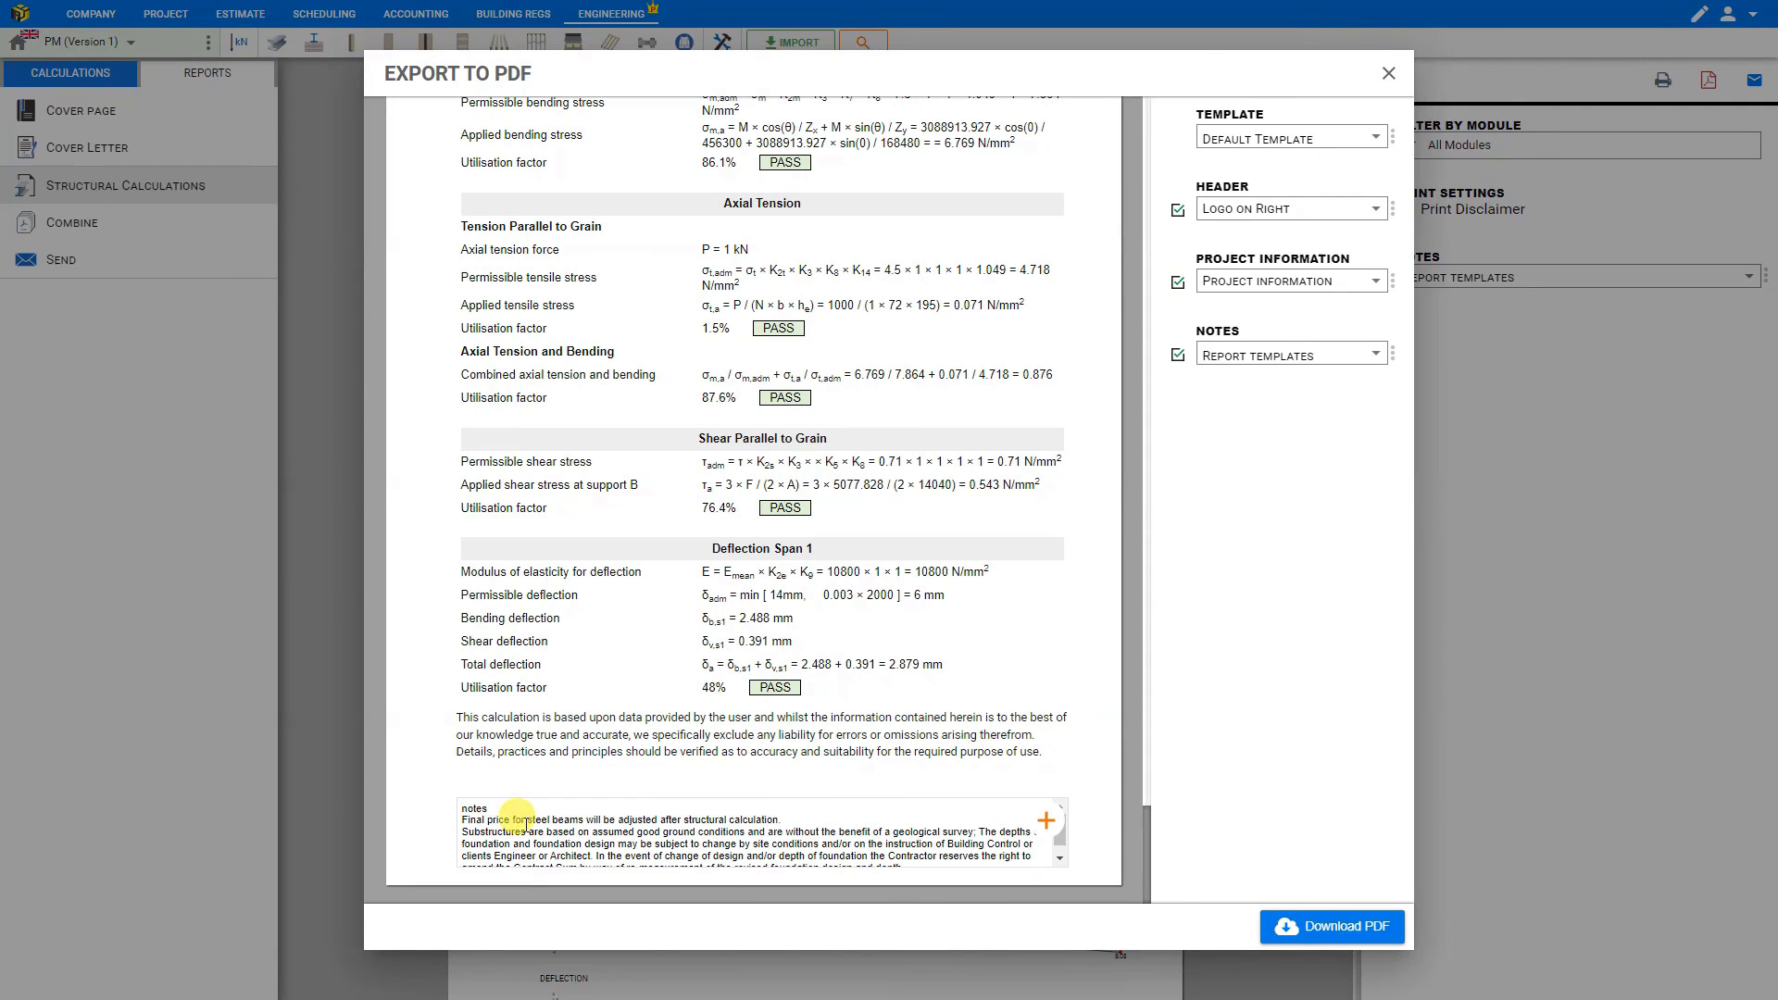
- Replace "steel beams" with "timber beams" in the report's note and close the PDF export
drag(527, 822, 586, 823)
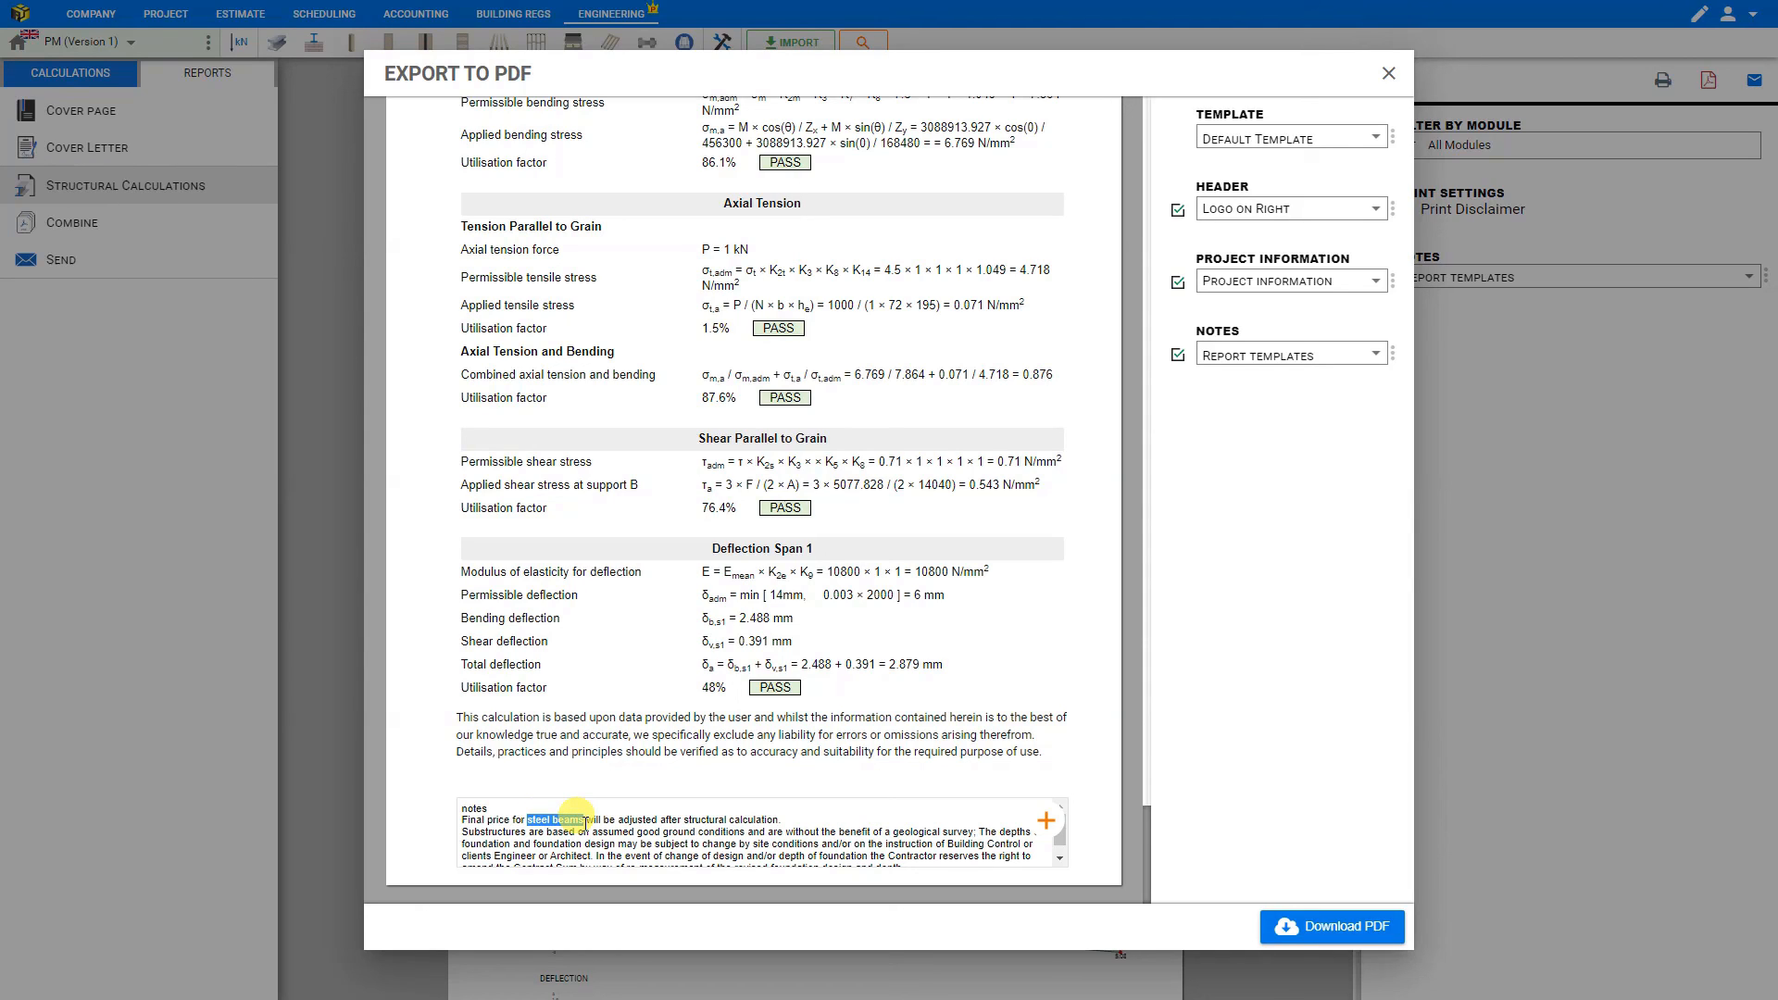
text(timber beams)
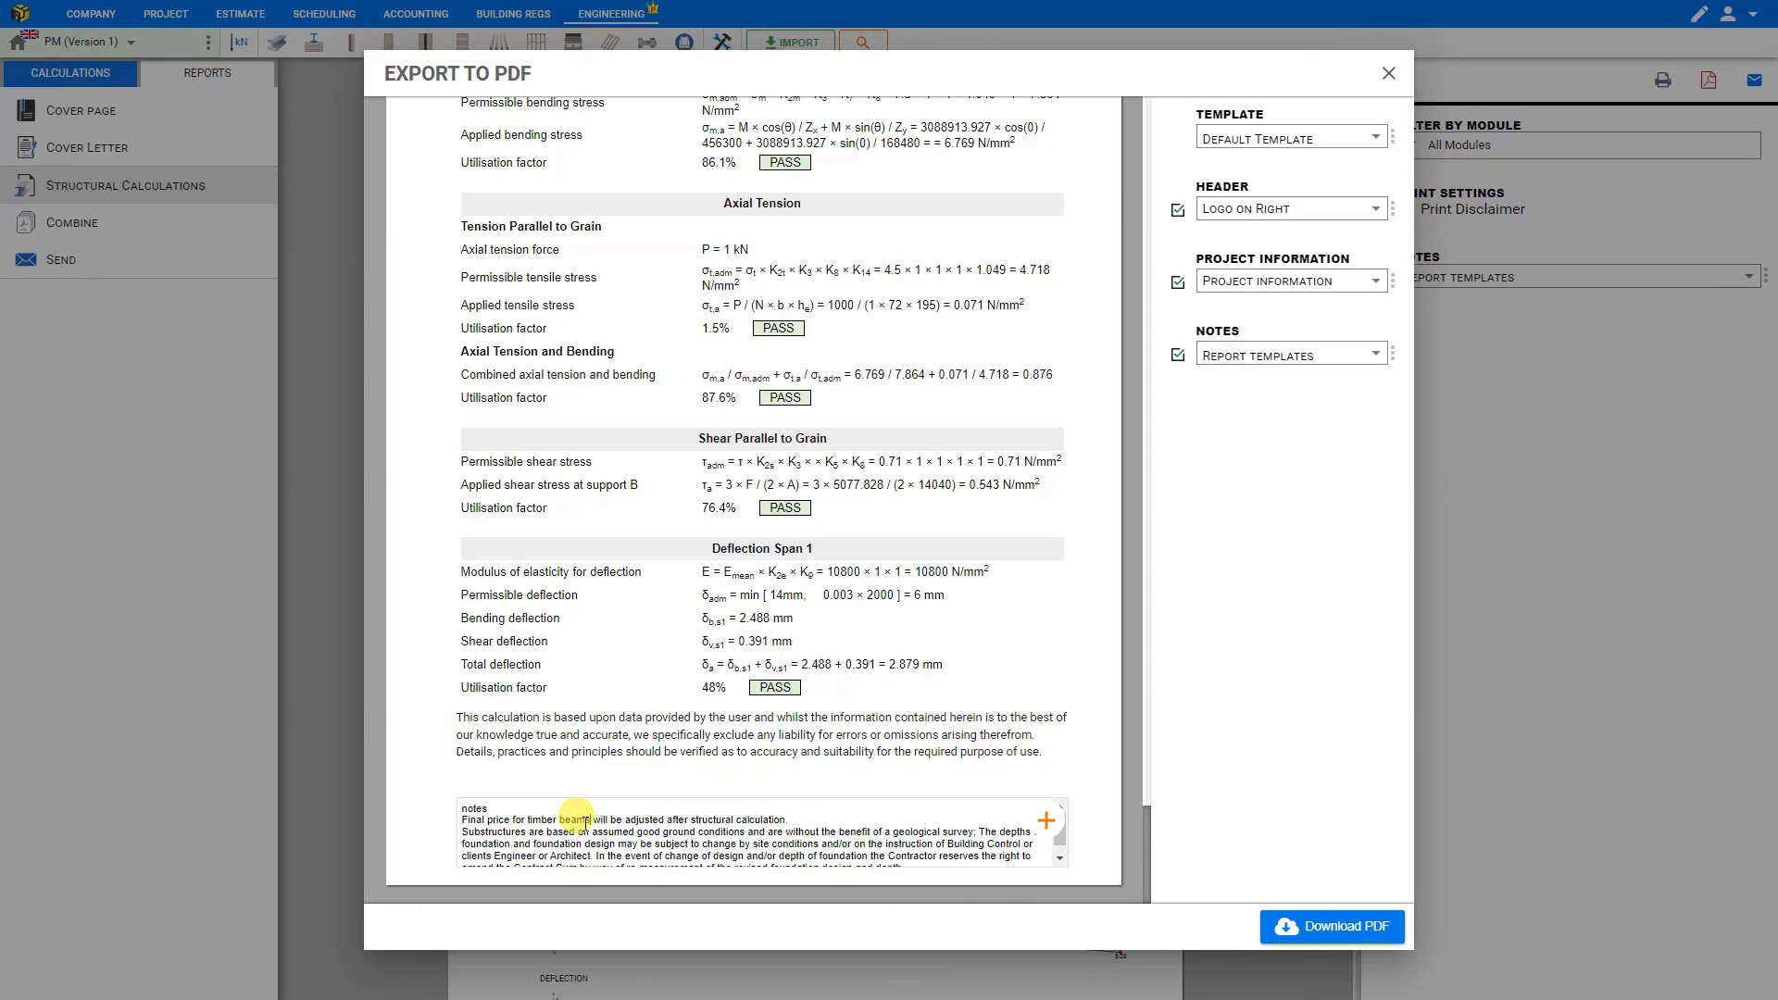
click(1388, 74)
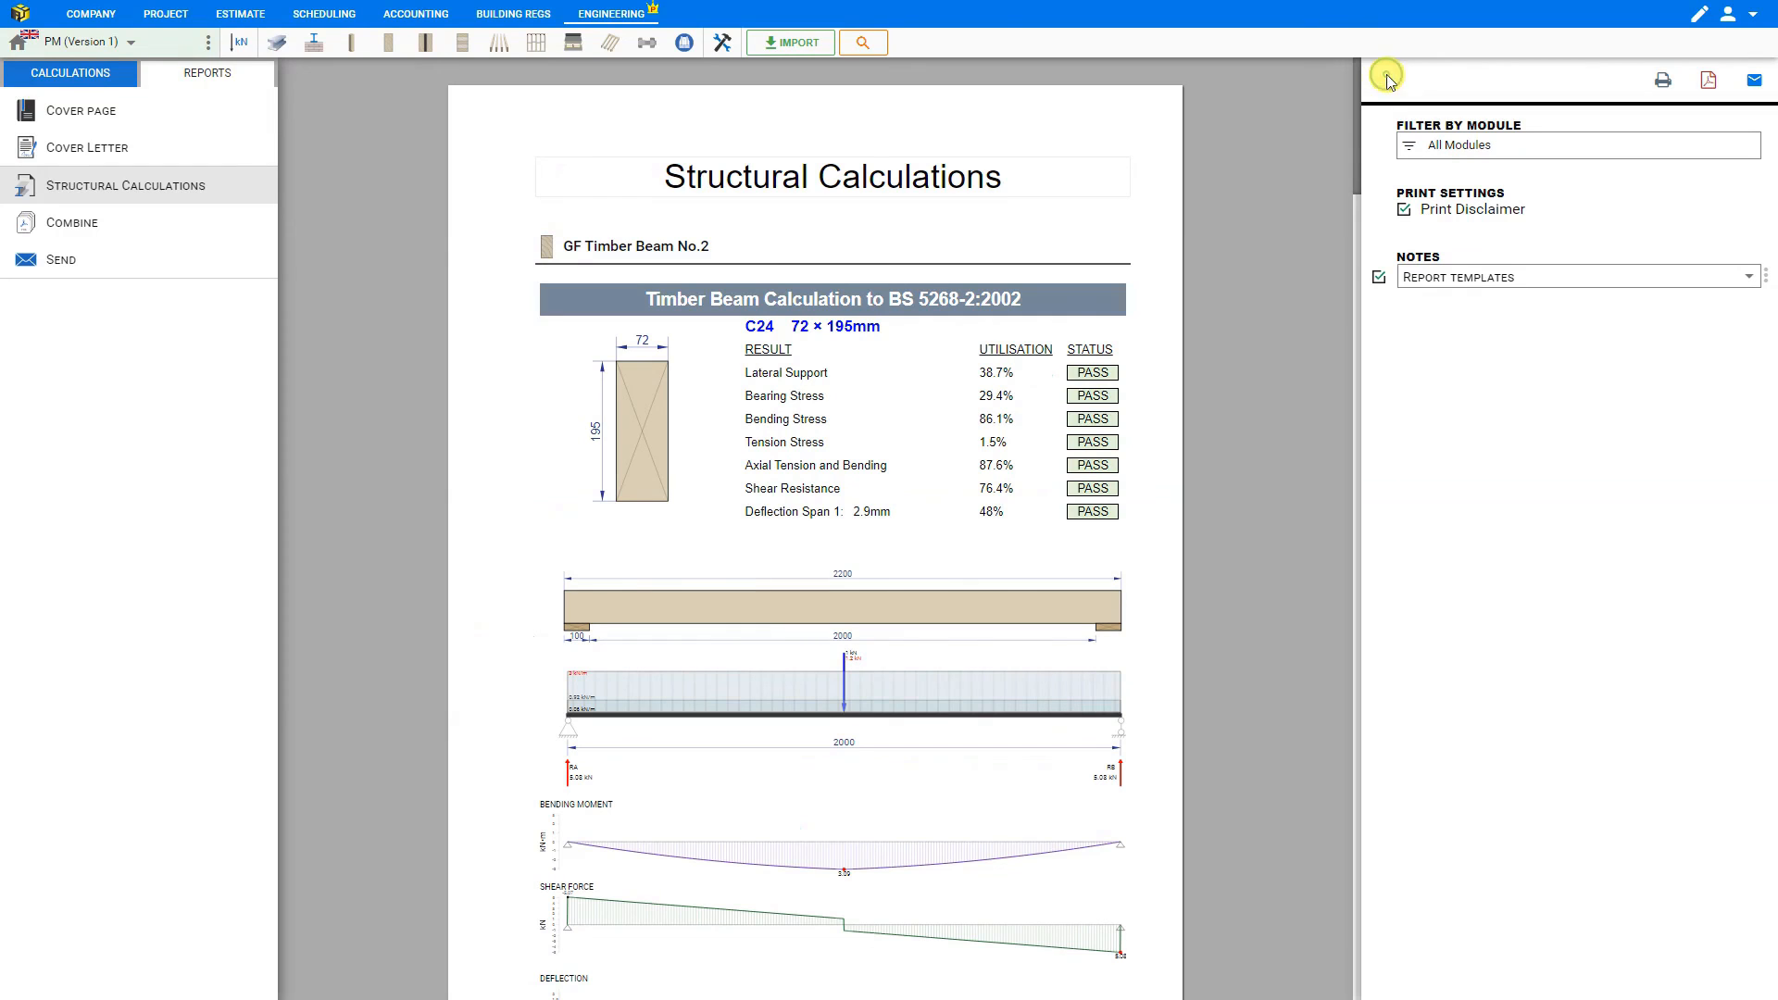
- From the combined reports, edit the cover page, trying the Detailed project information layout before setting it to Simple
click(84, 224)
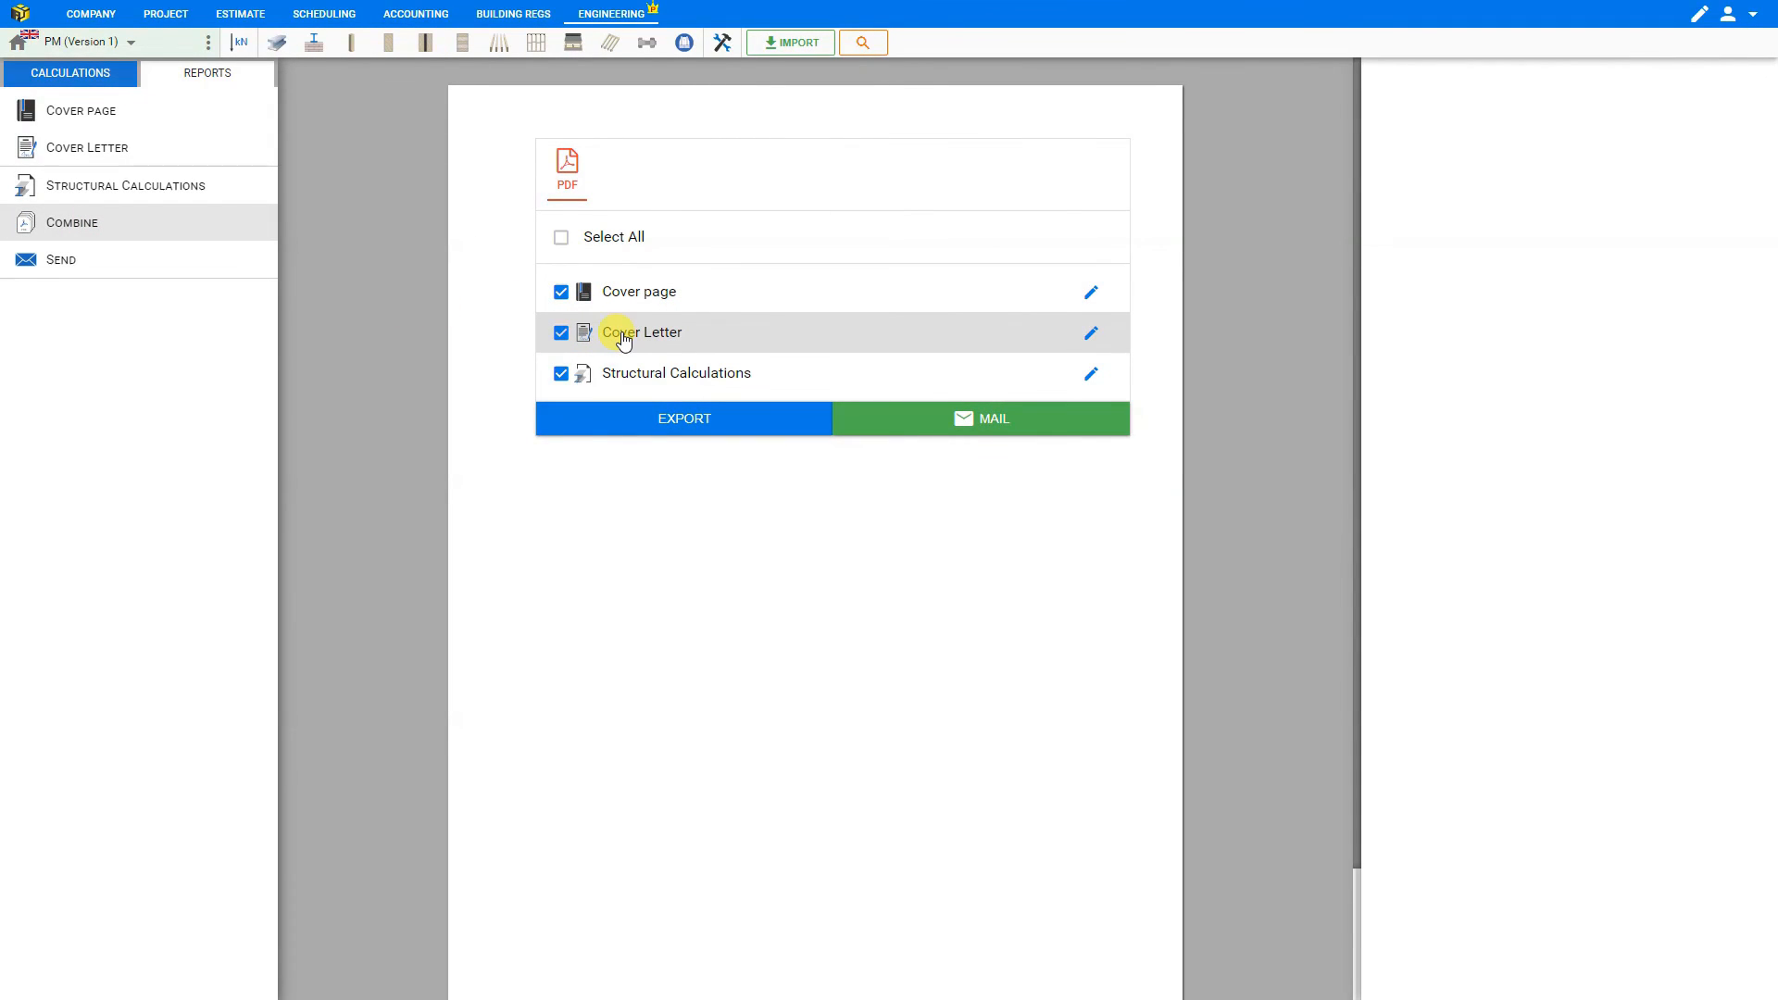
click(1092, 292)
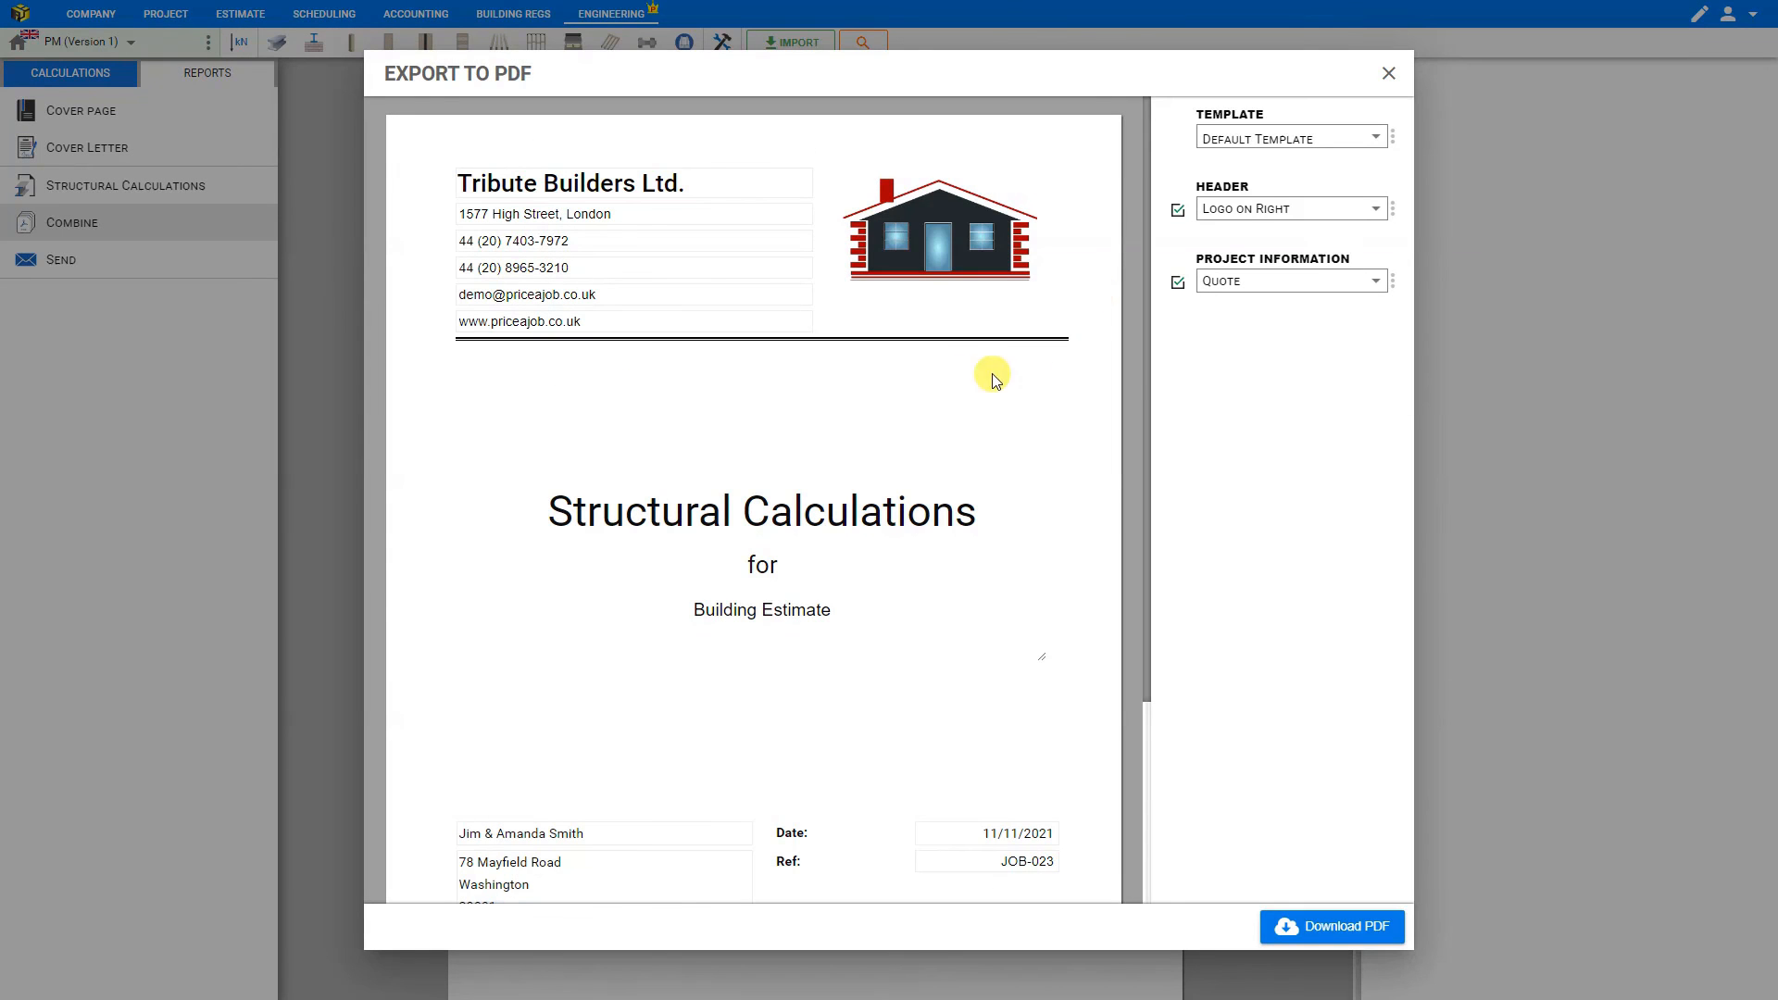
click(1250, 287)
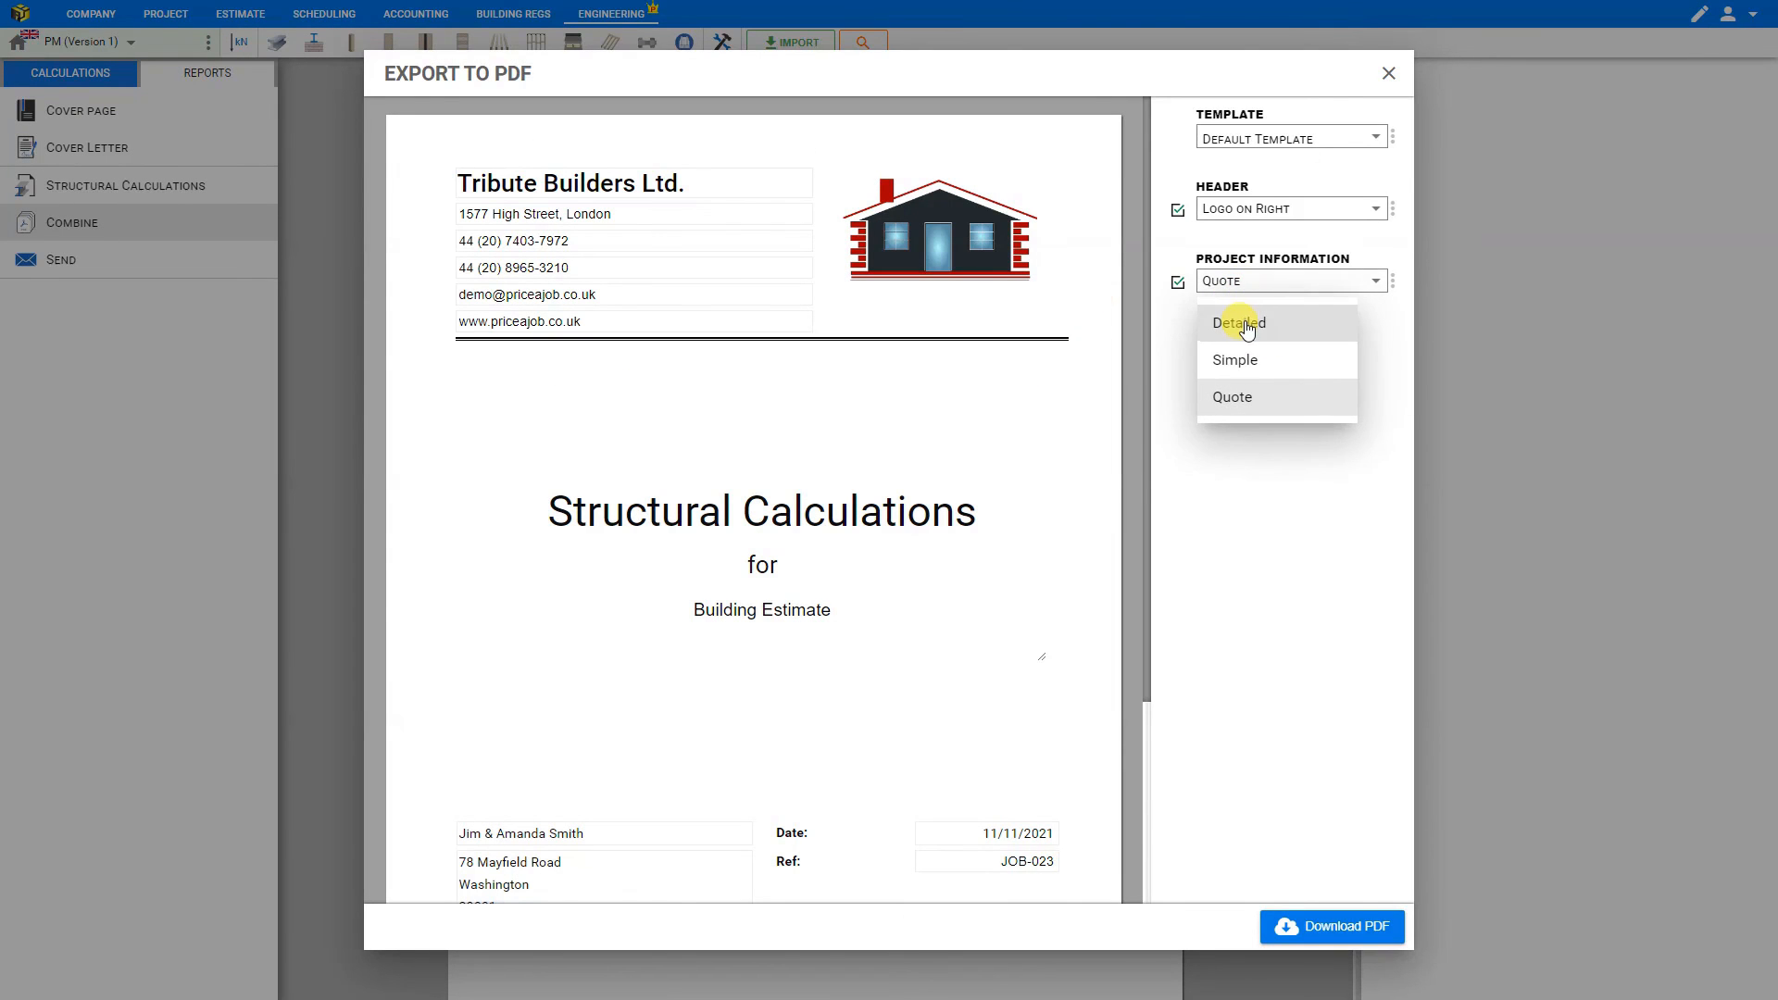
click(1246, 327)
click(1246, 285)
click(1238, 362)
click(1389, 73)
- Write "Dear customer" in the cover letter and save it as a new template named "dear customer"
click(121, 152)
click(583, 394)
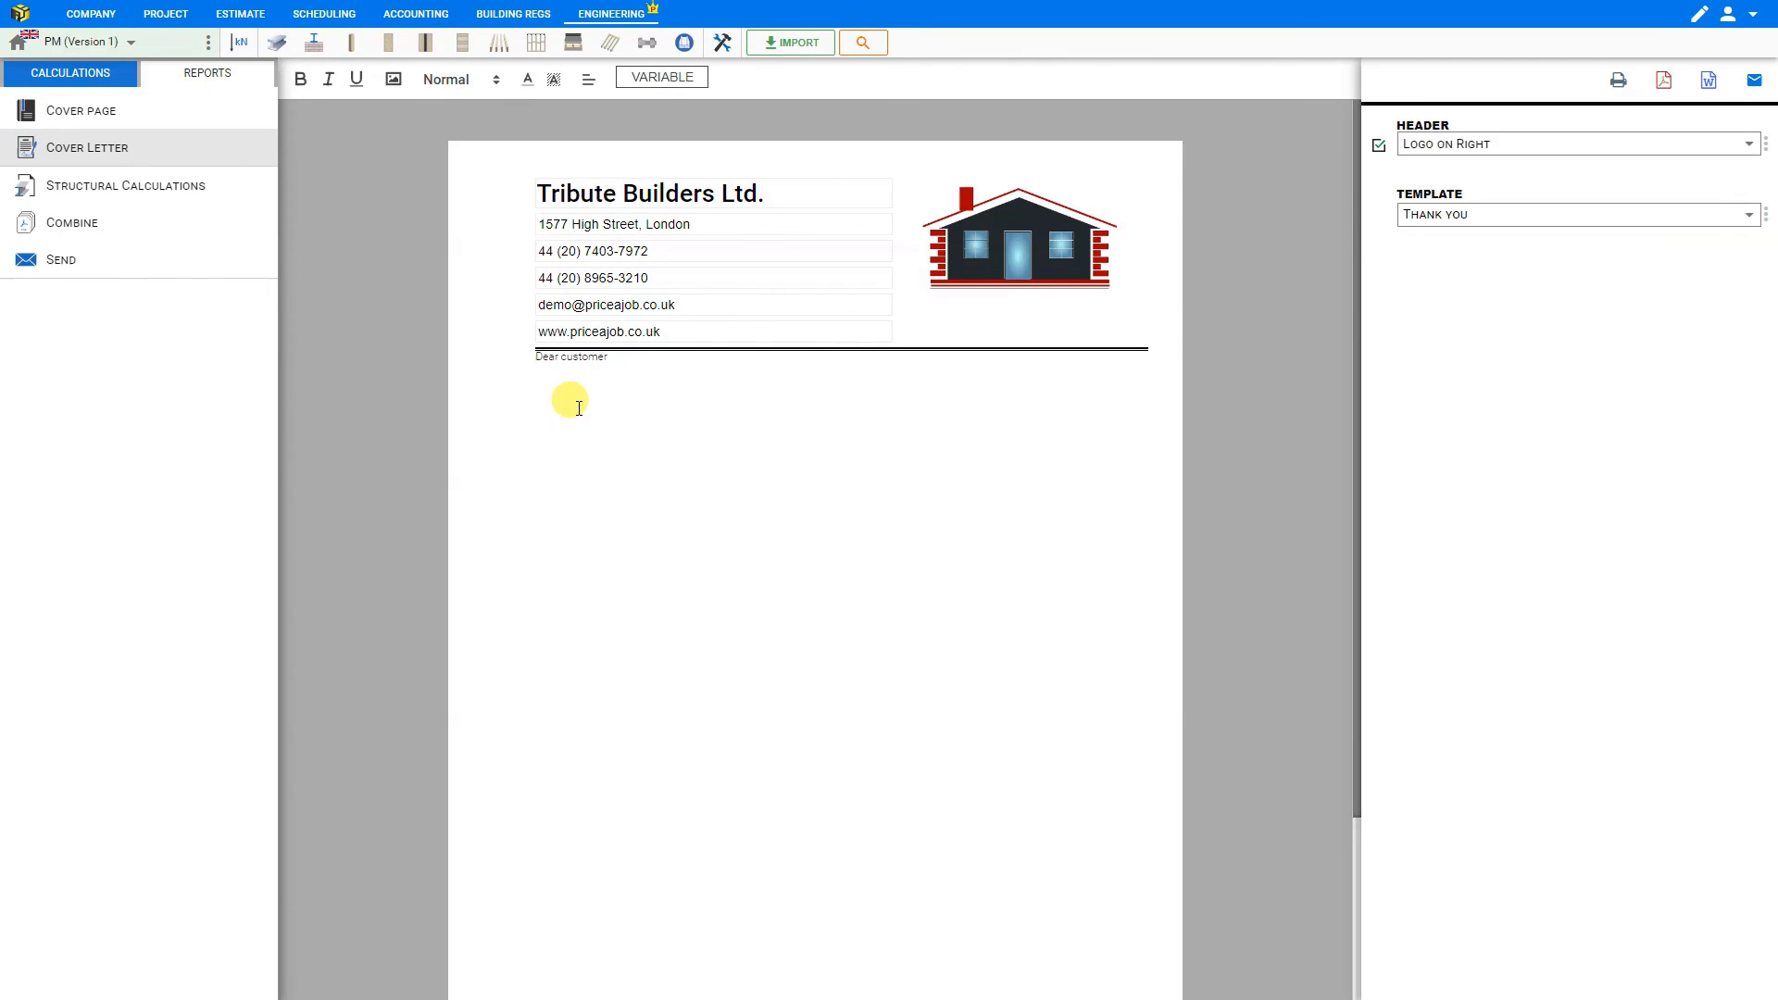
click(1767, 218)
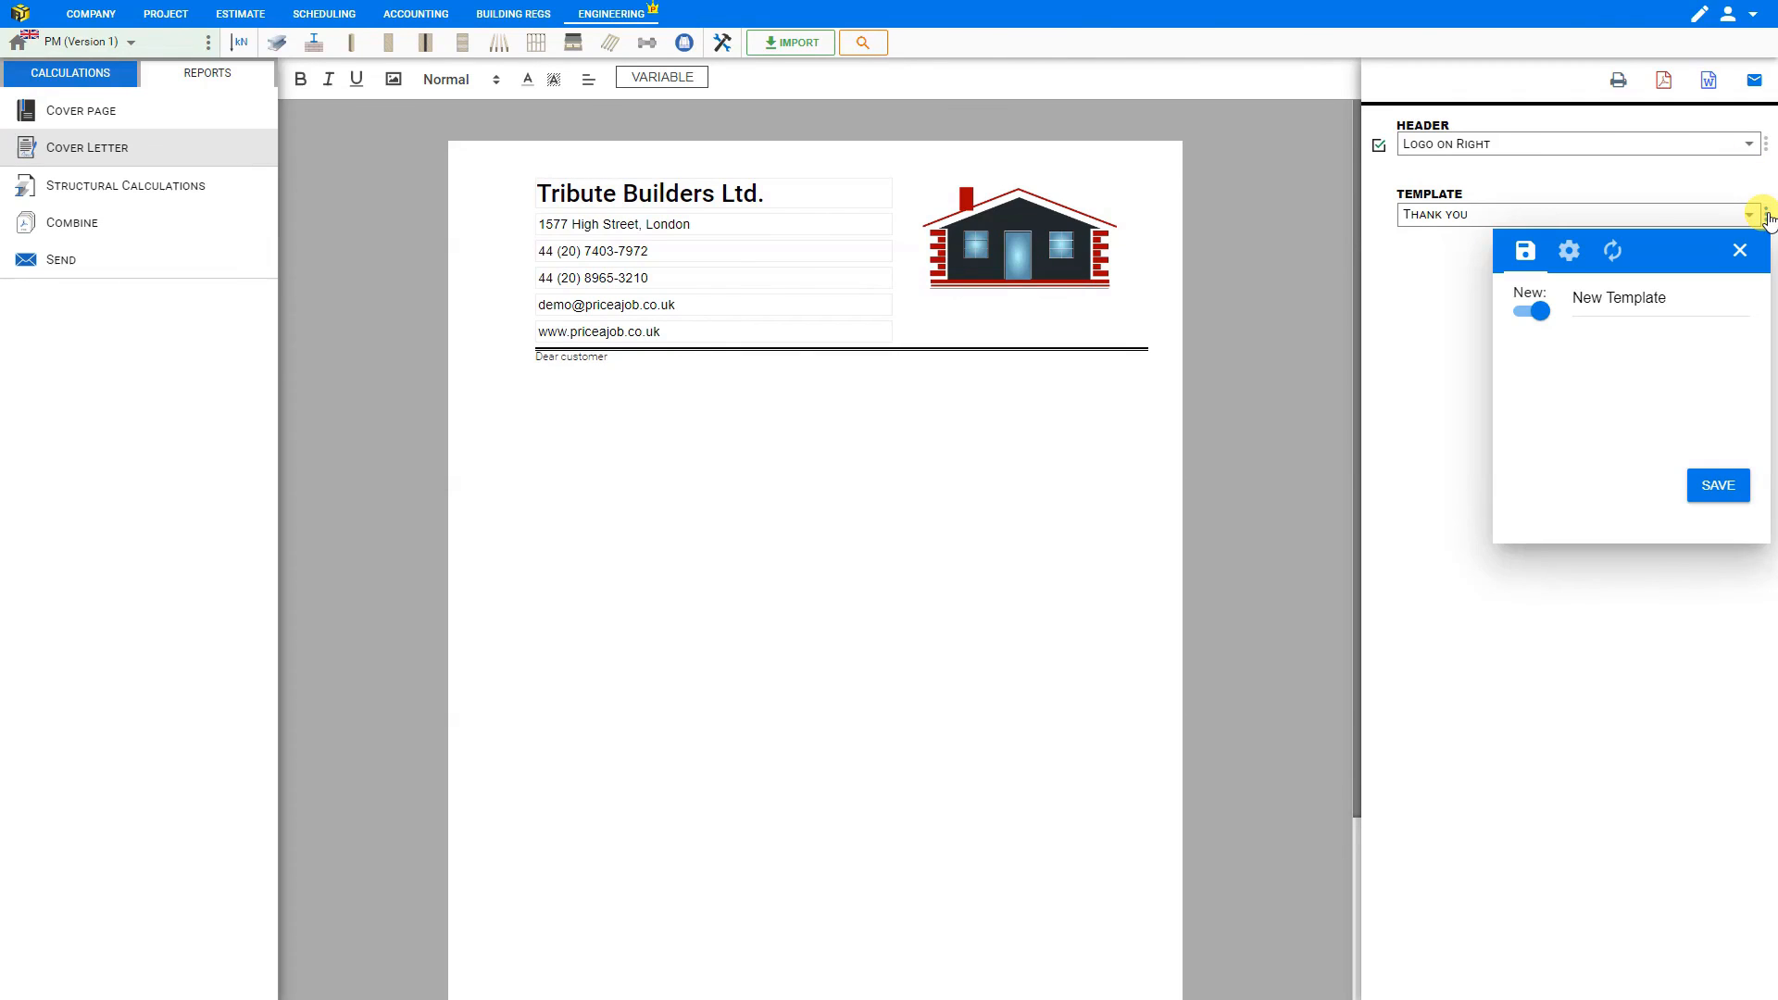
double_click(1621, 296)
triple_click(1621, 296)
text(dear customer)
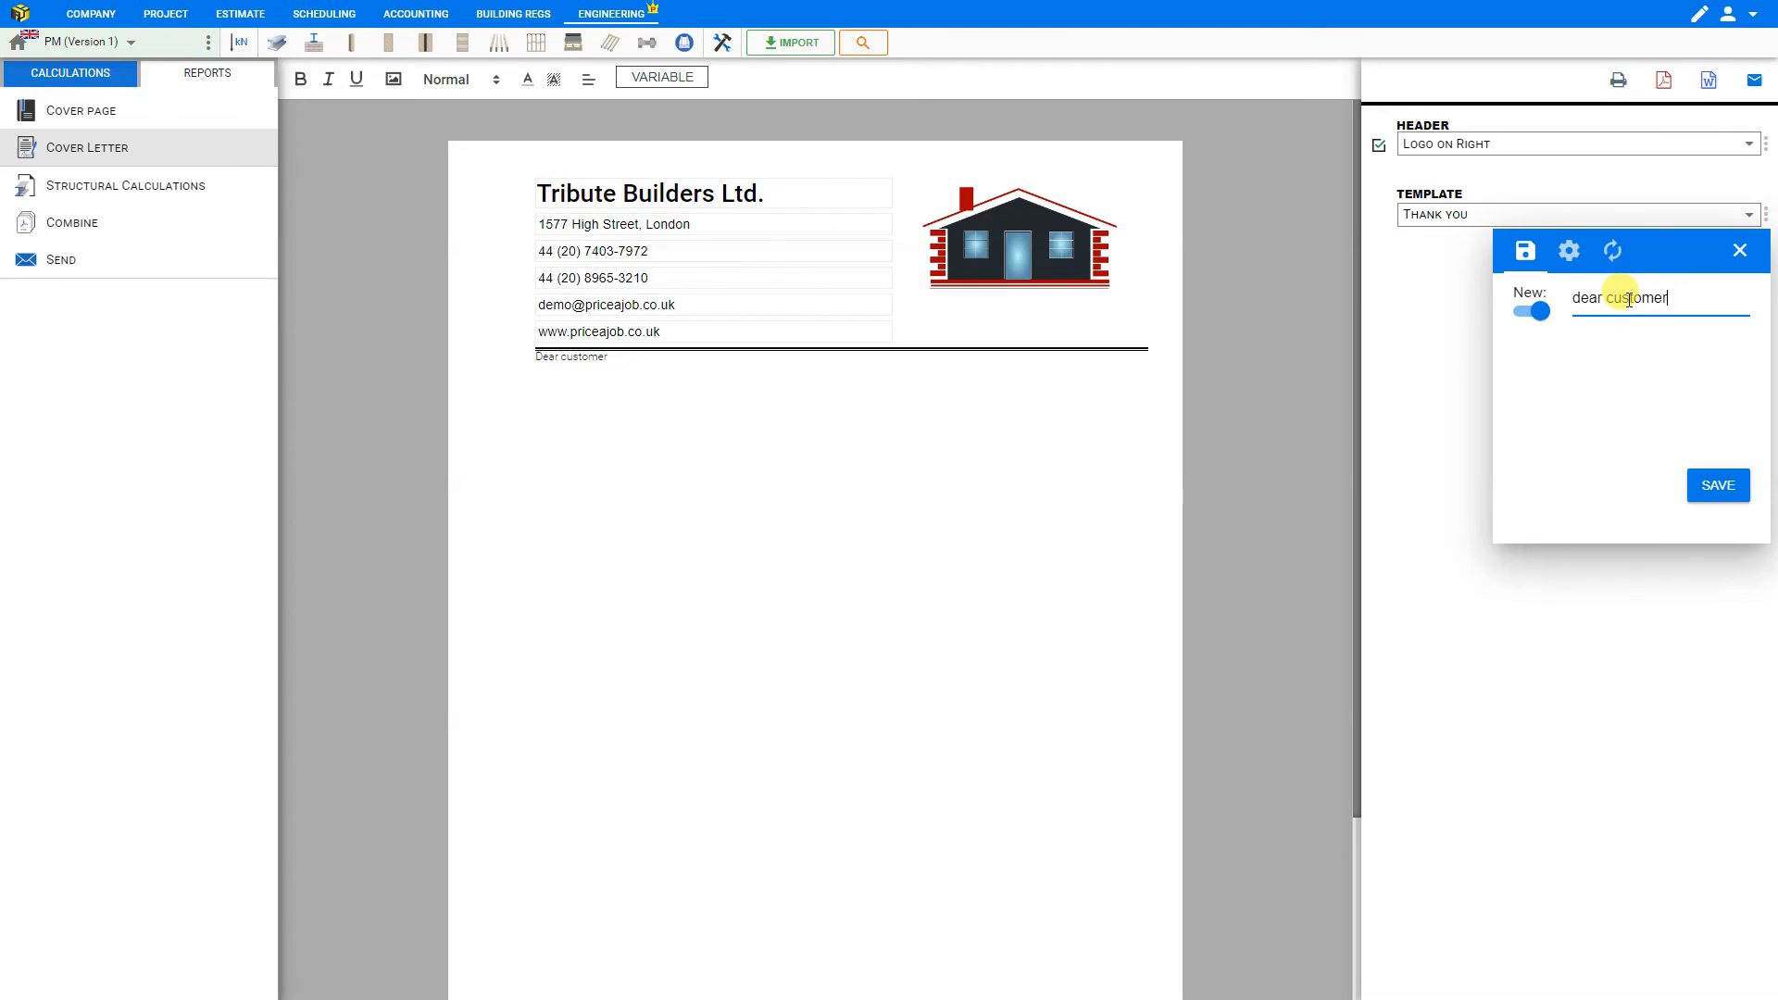
click(1716, 489)
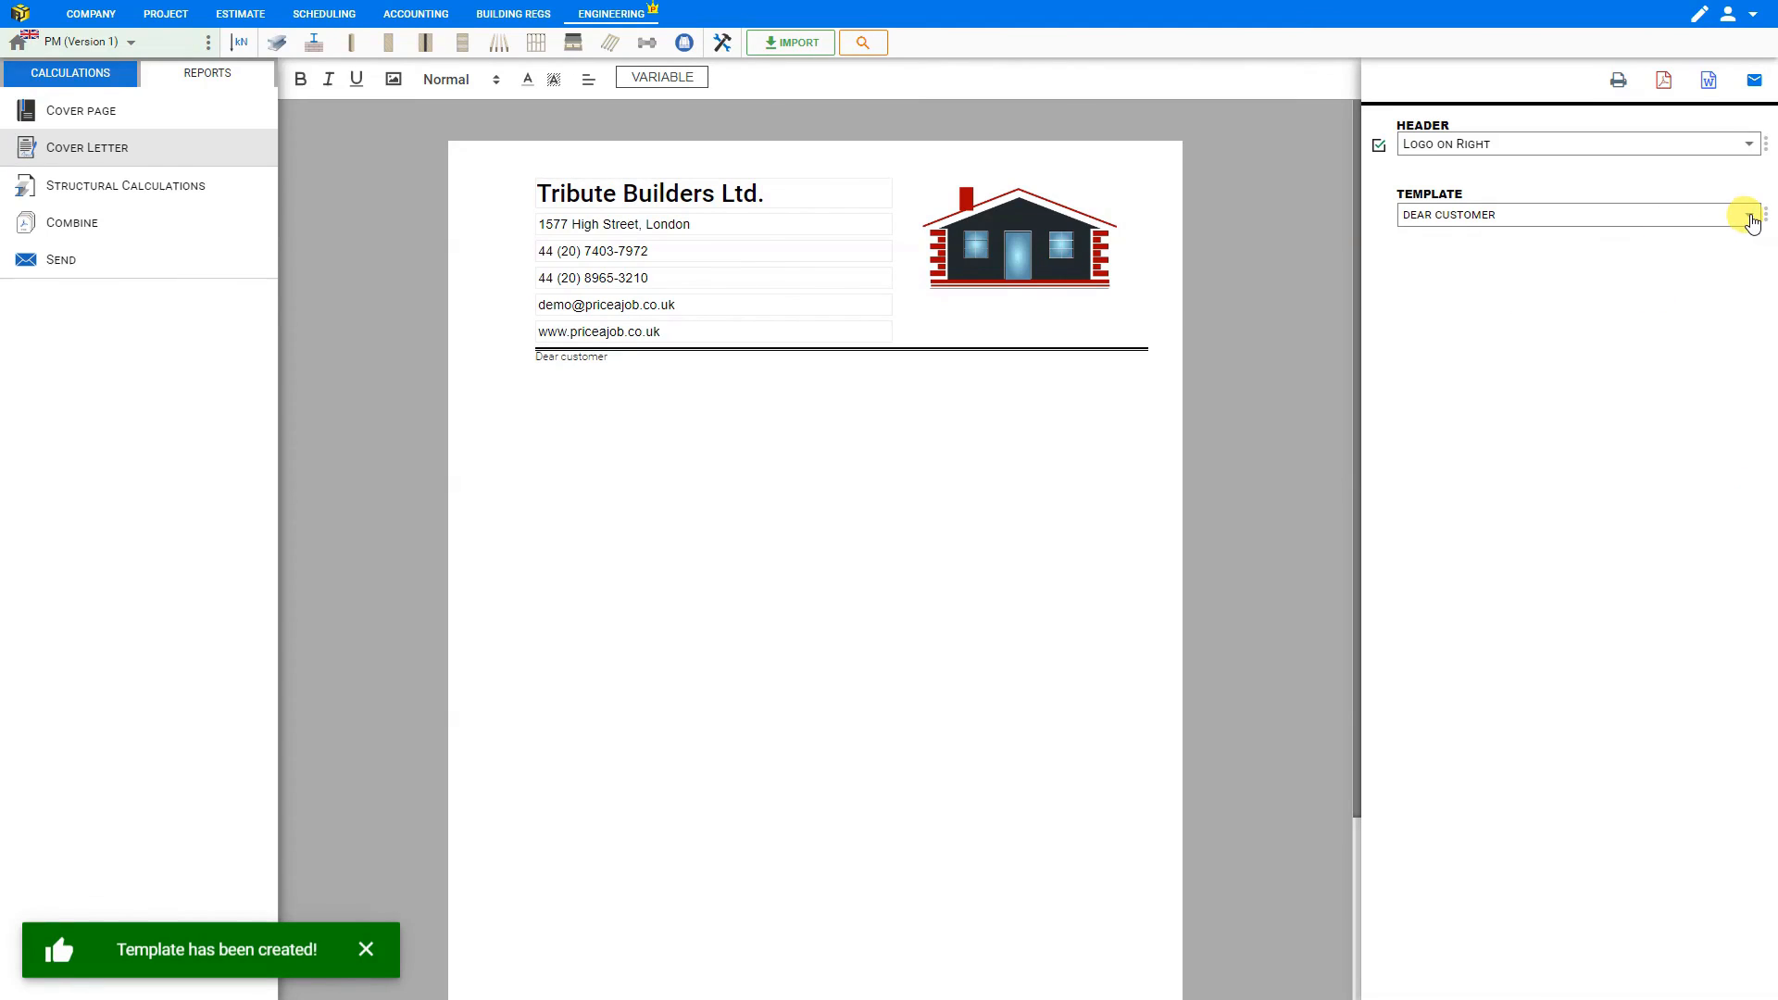
- Switch the cover letter to the Thank you template
click(1750, 219)
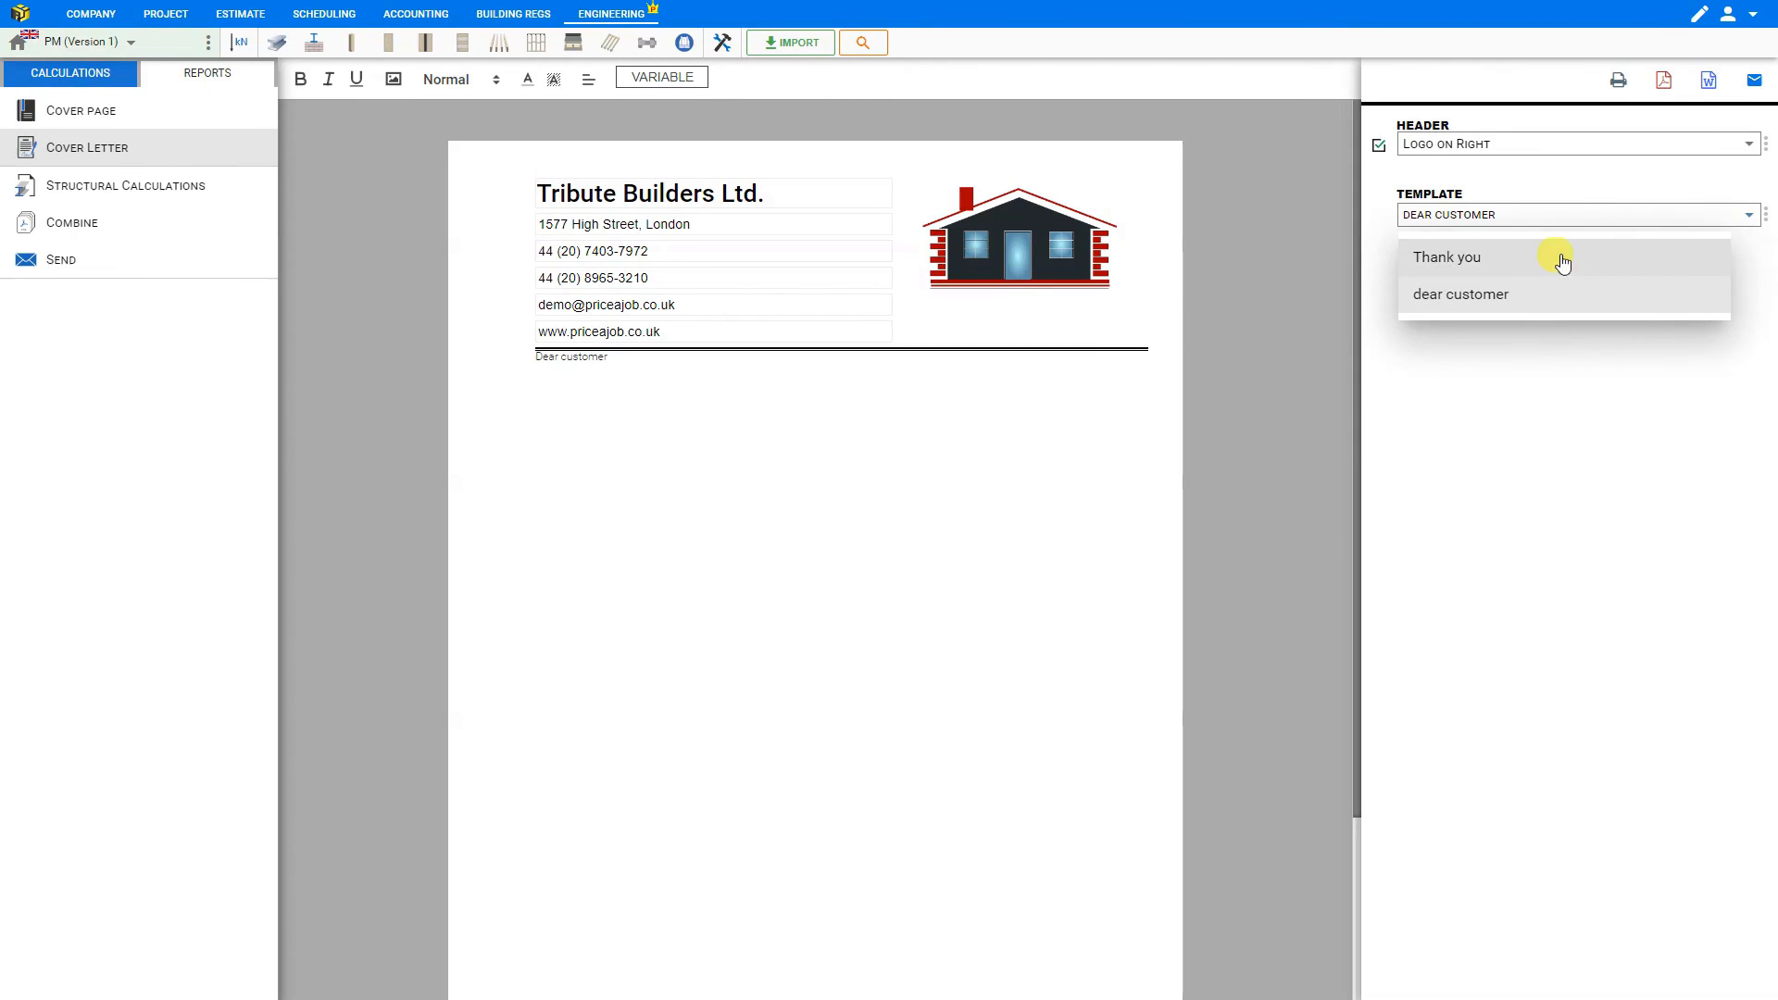
click(1488, 270)
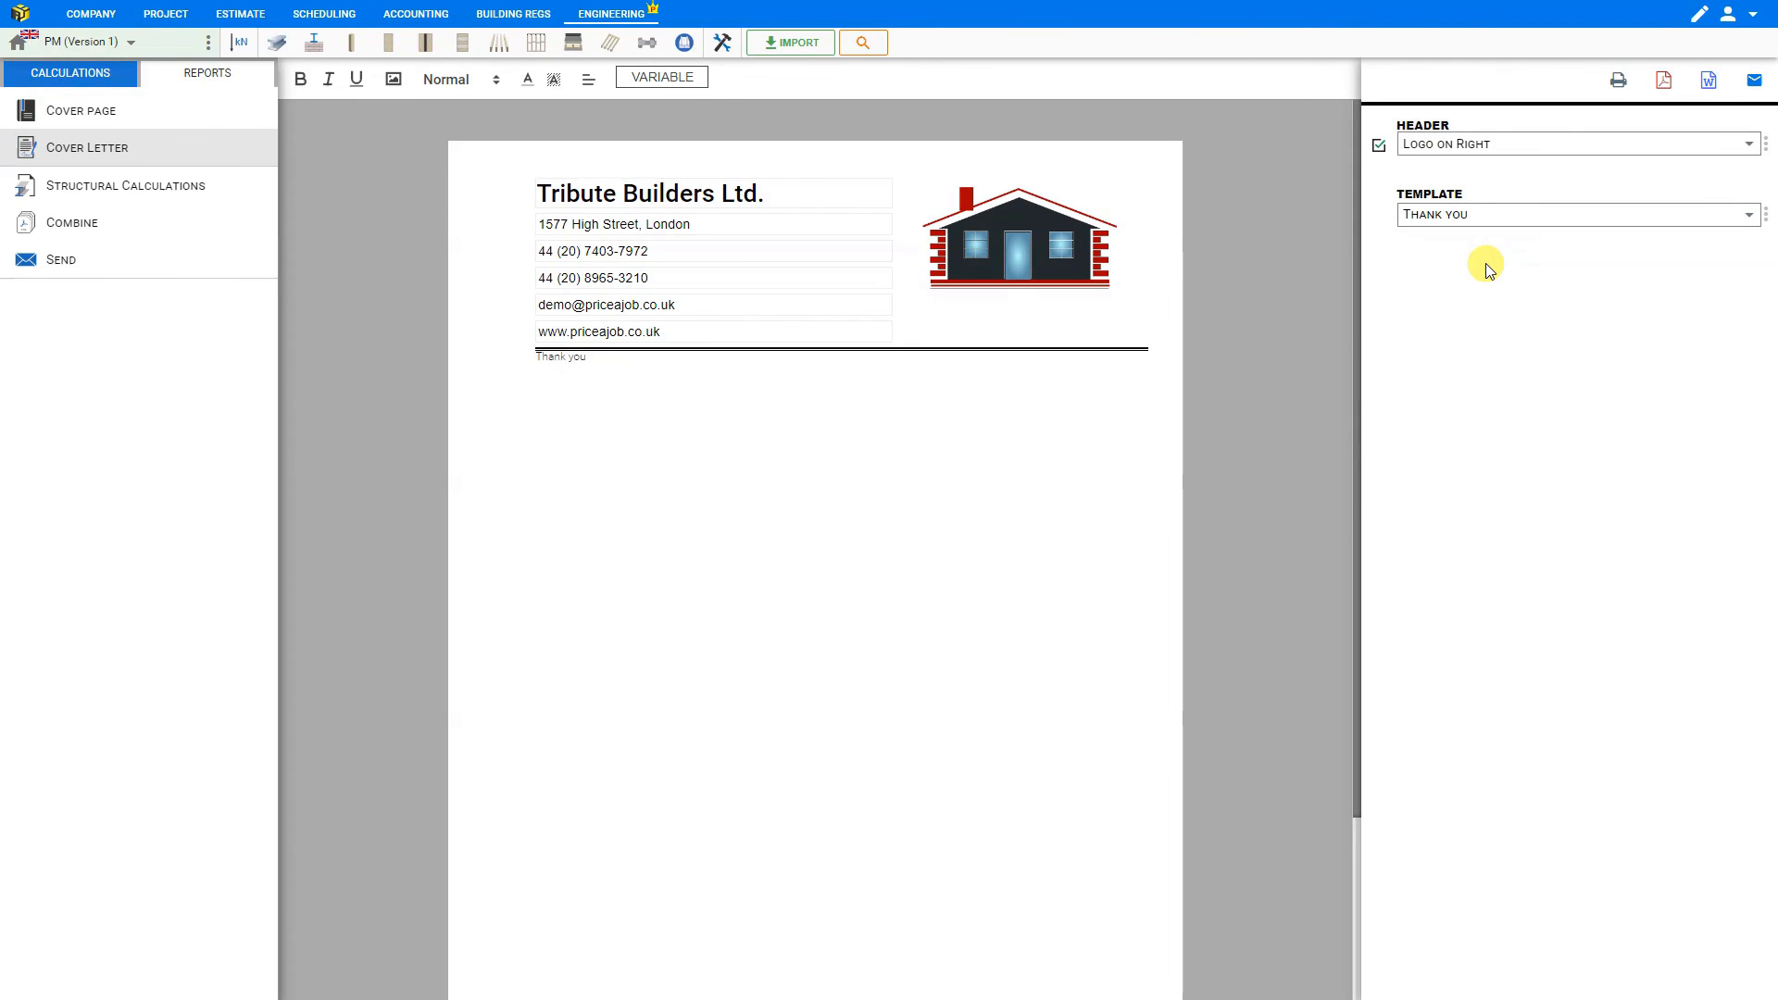
- Look over the cover letter's print, PDF and Word exports and open an email with the letter attached
click(1620, 82)
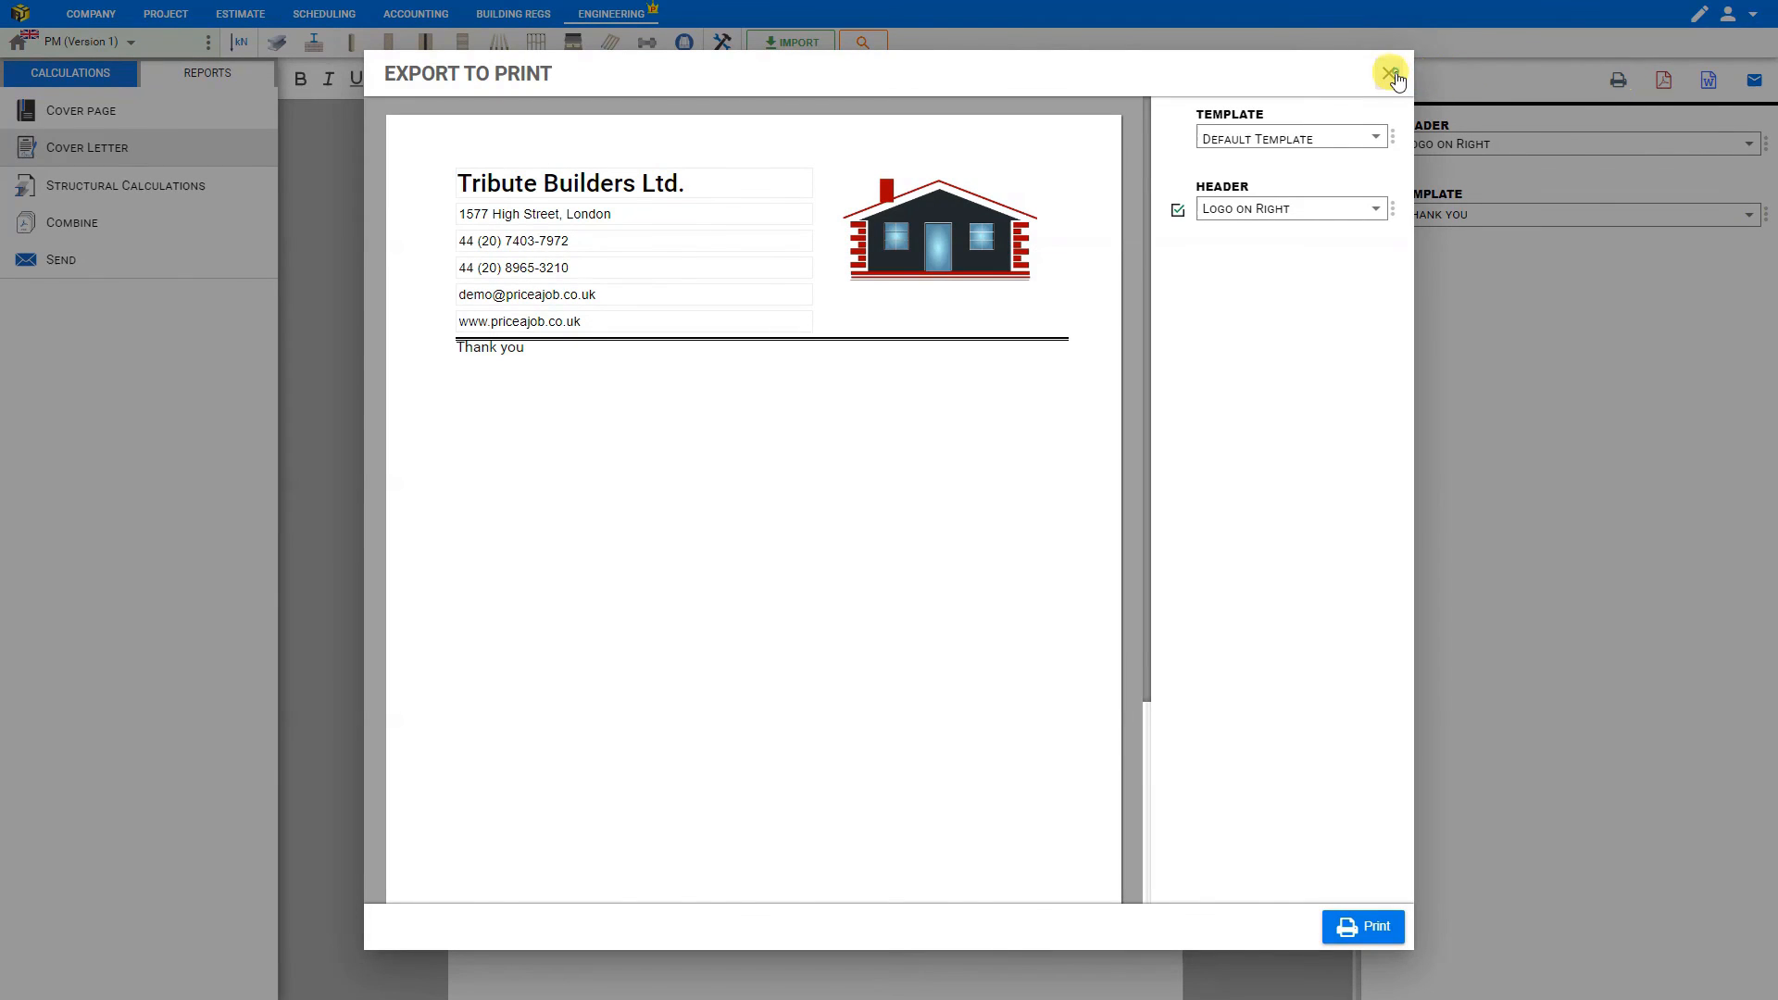
click(1392, 76)
click(1667, 81)
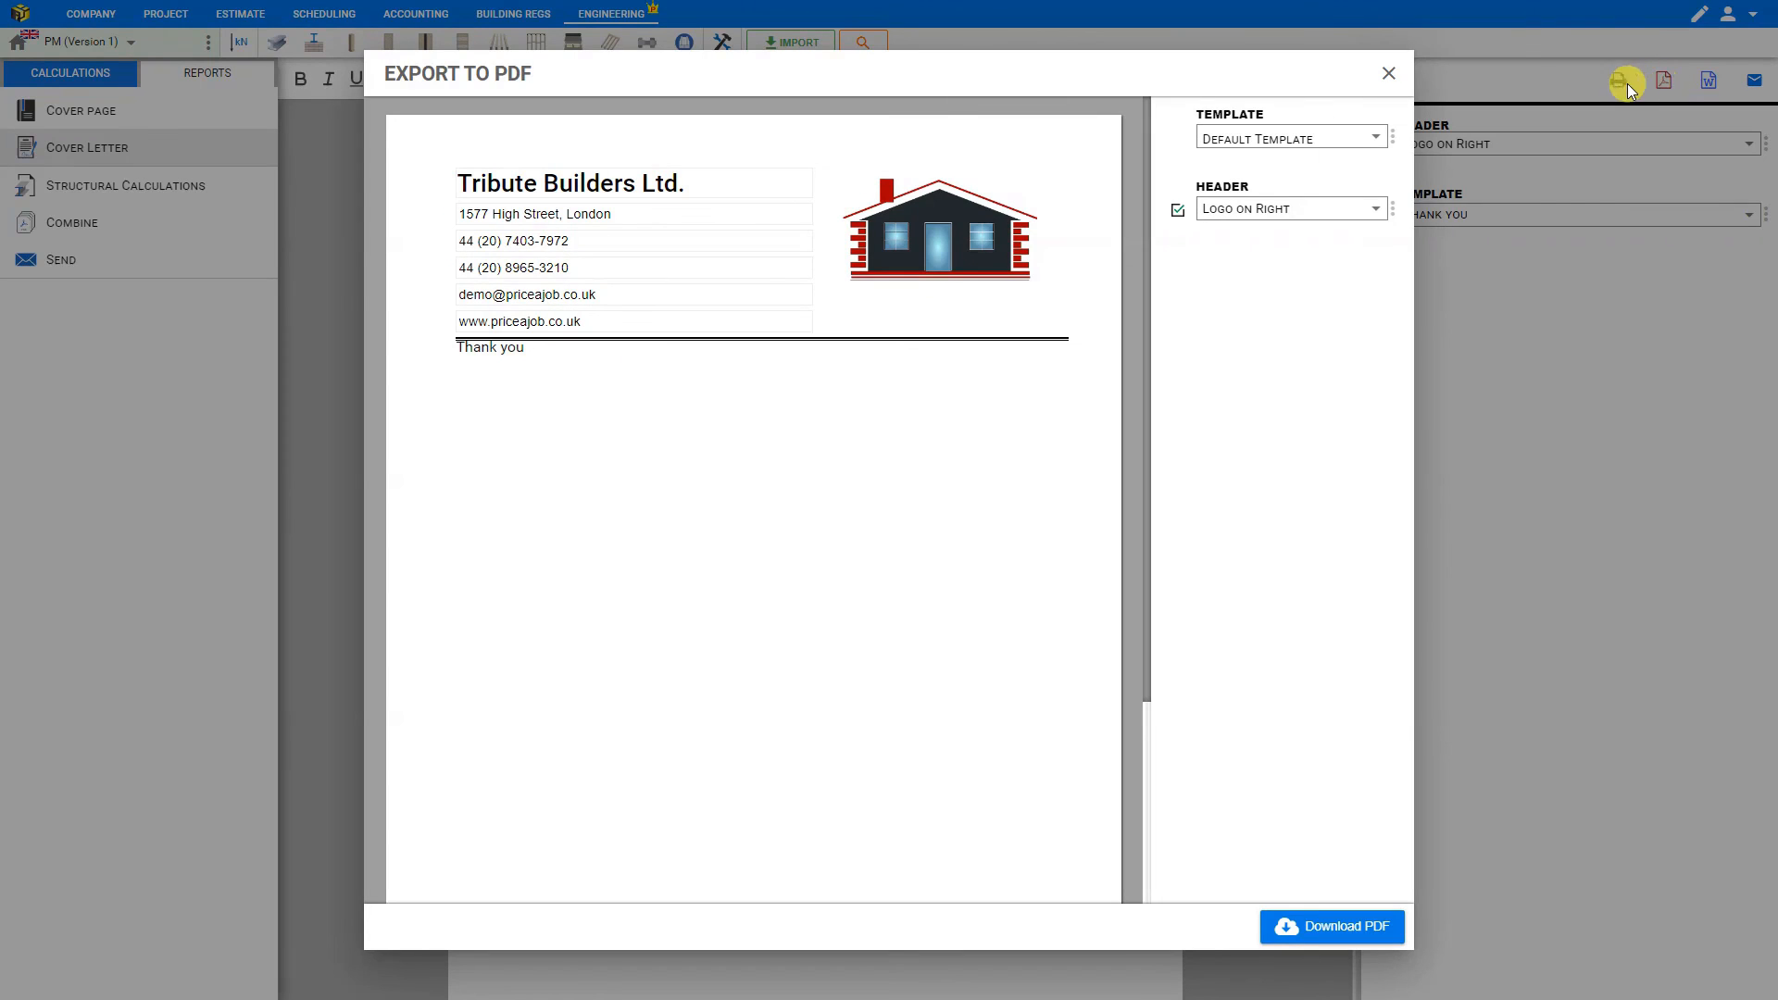
click(1389, 73)
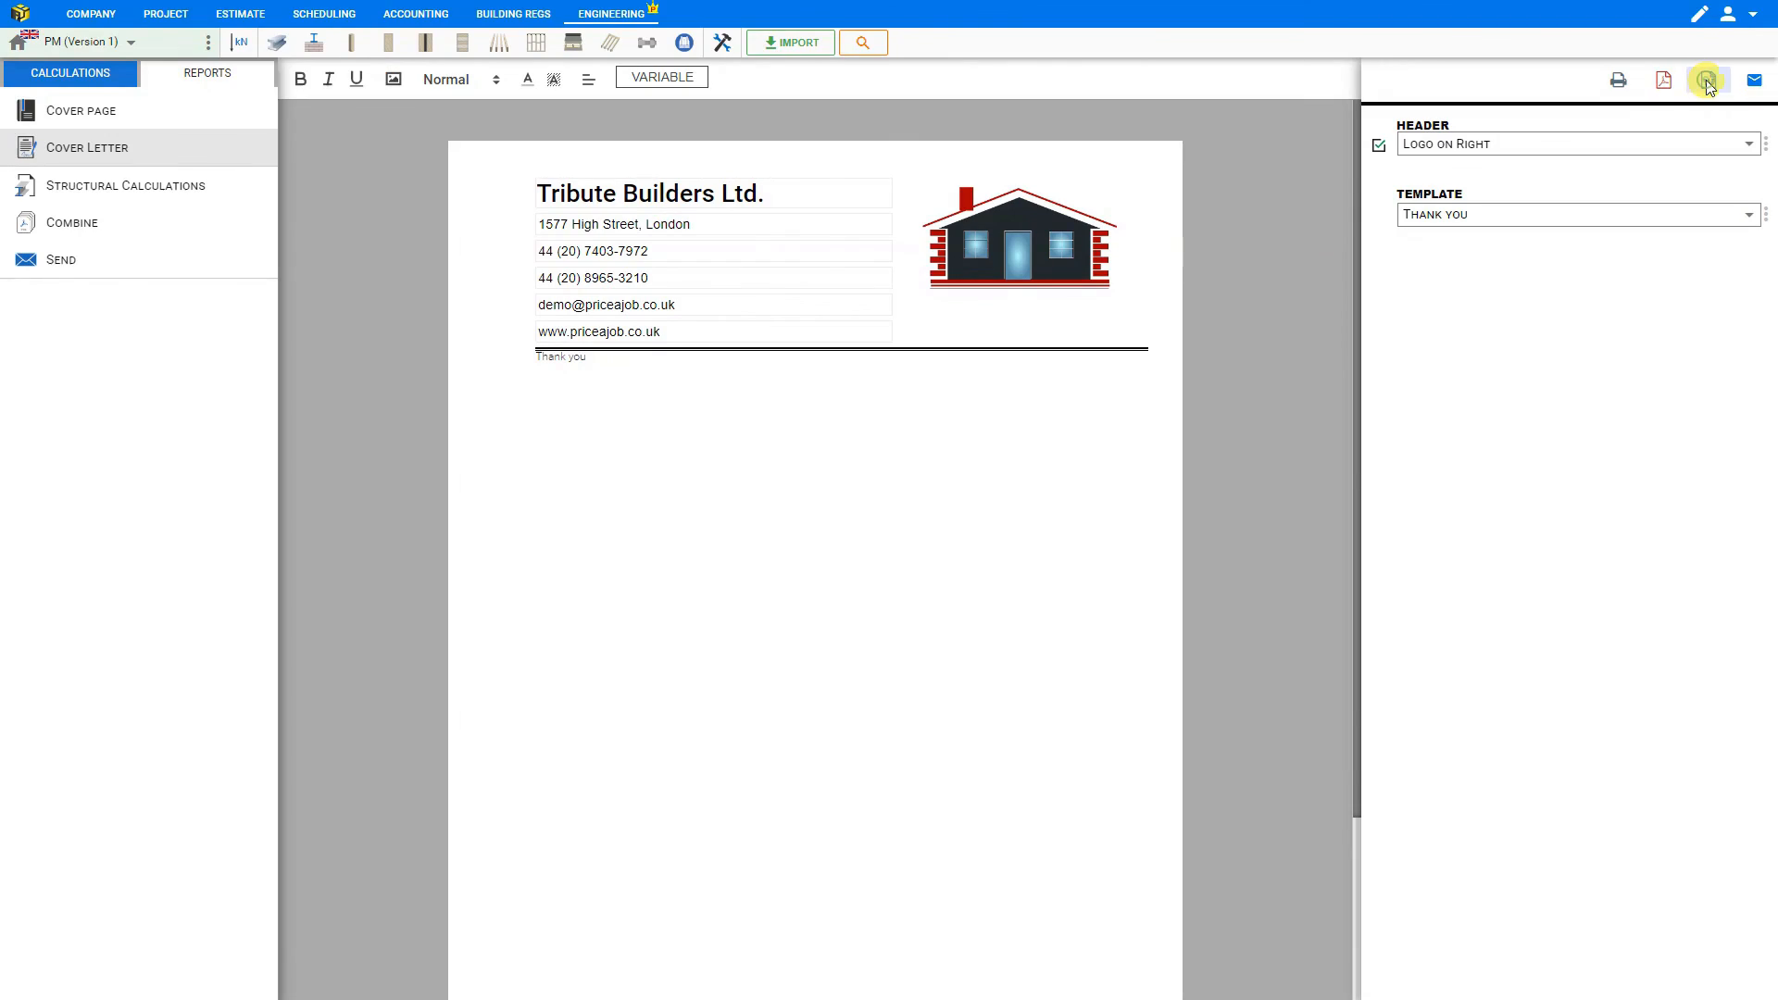
click(1709, 81)
click(1388, 74)
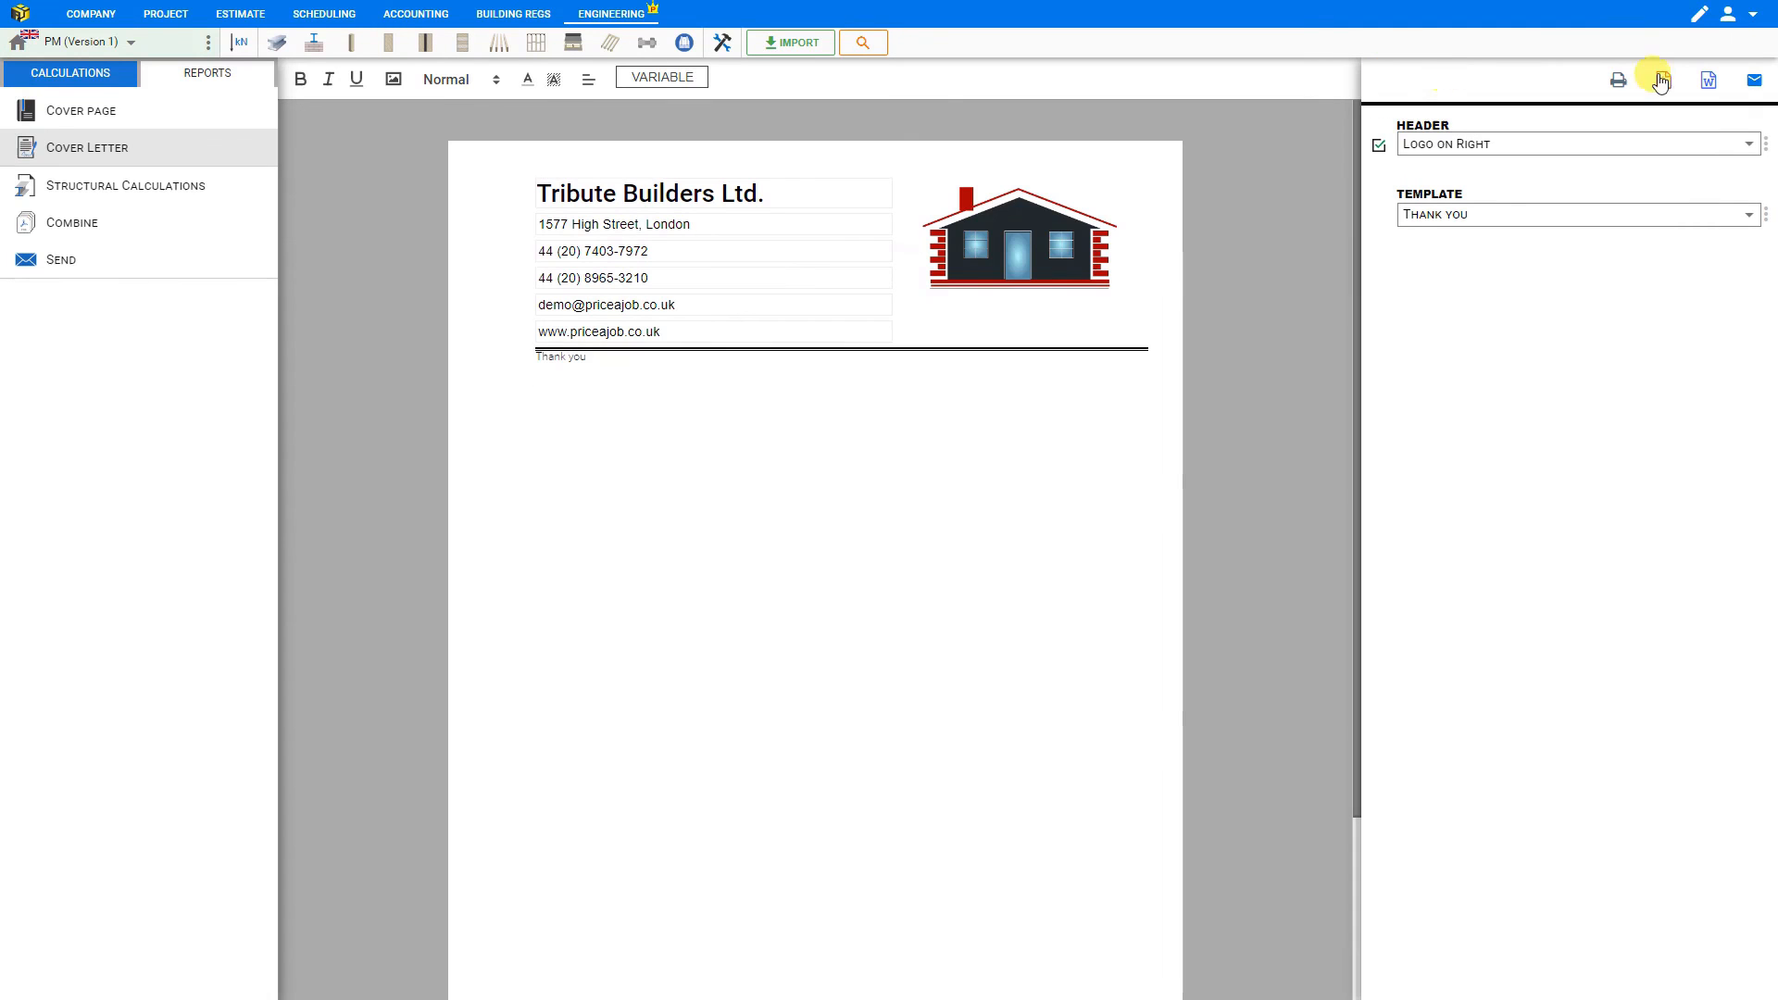
click(1757, 83)
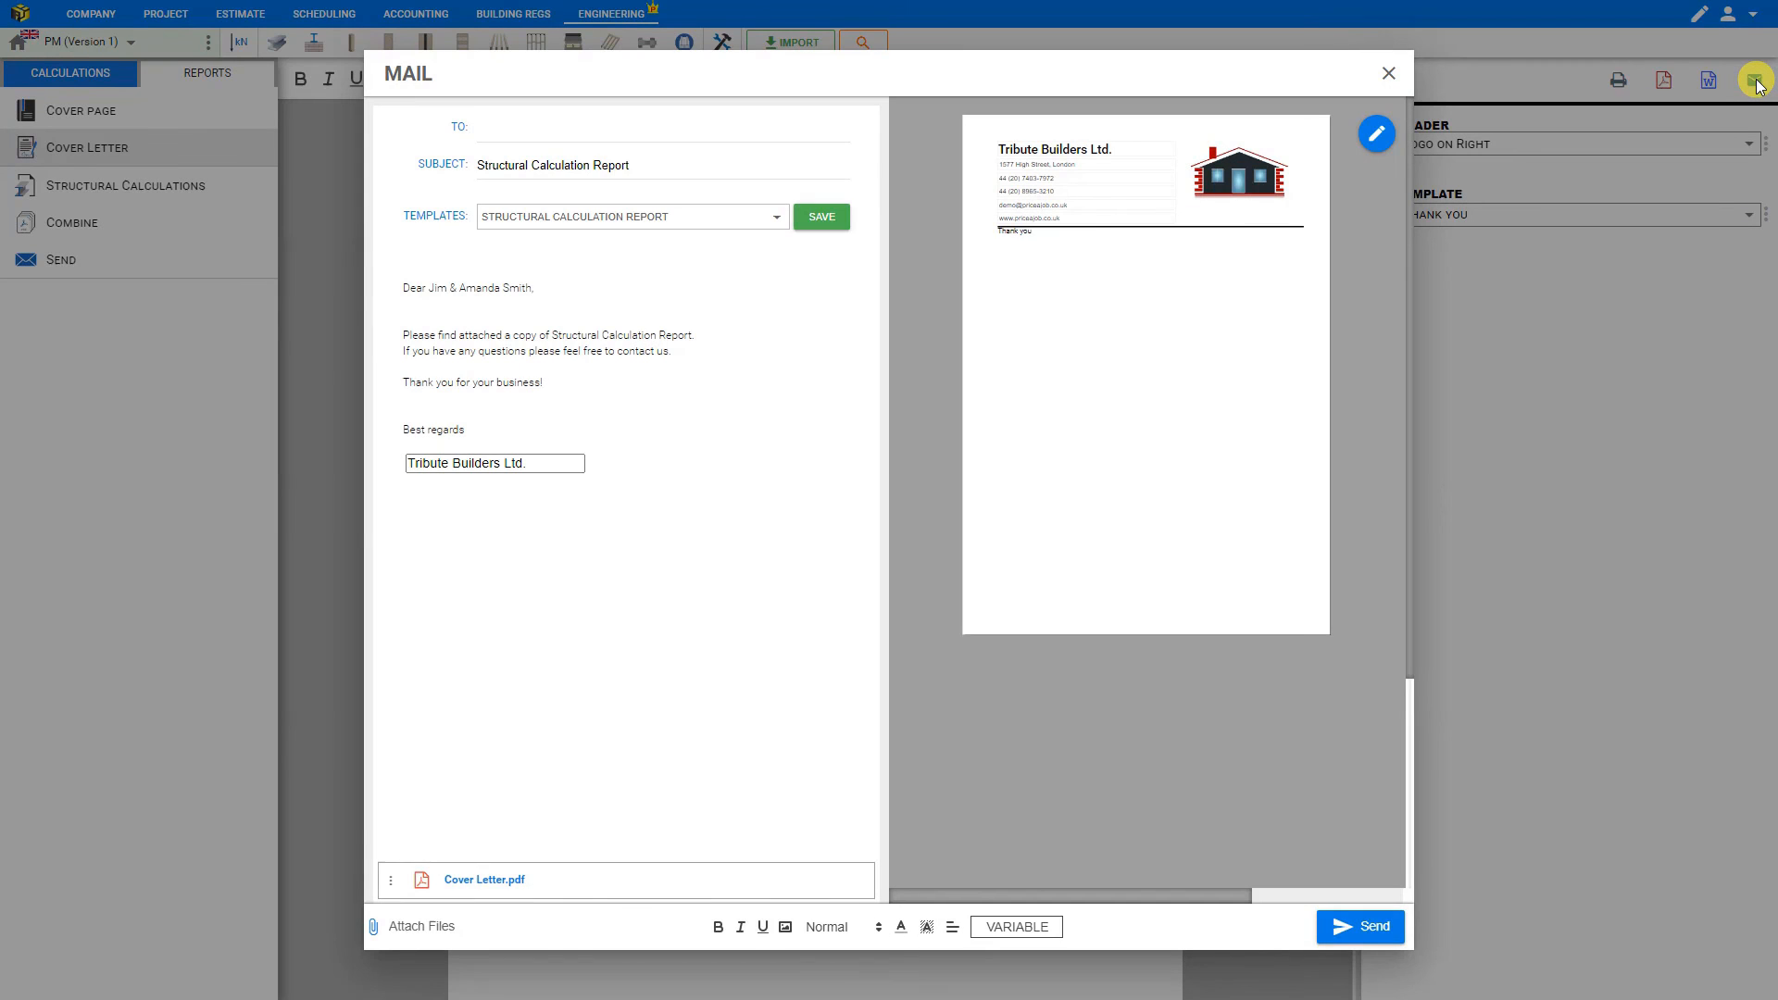